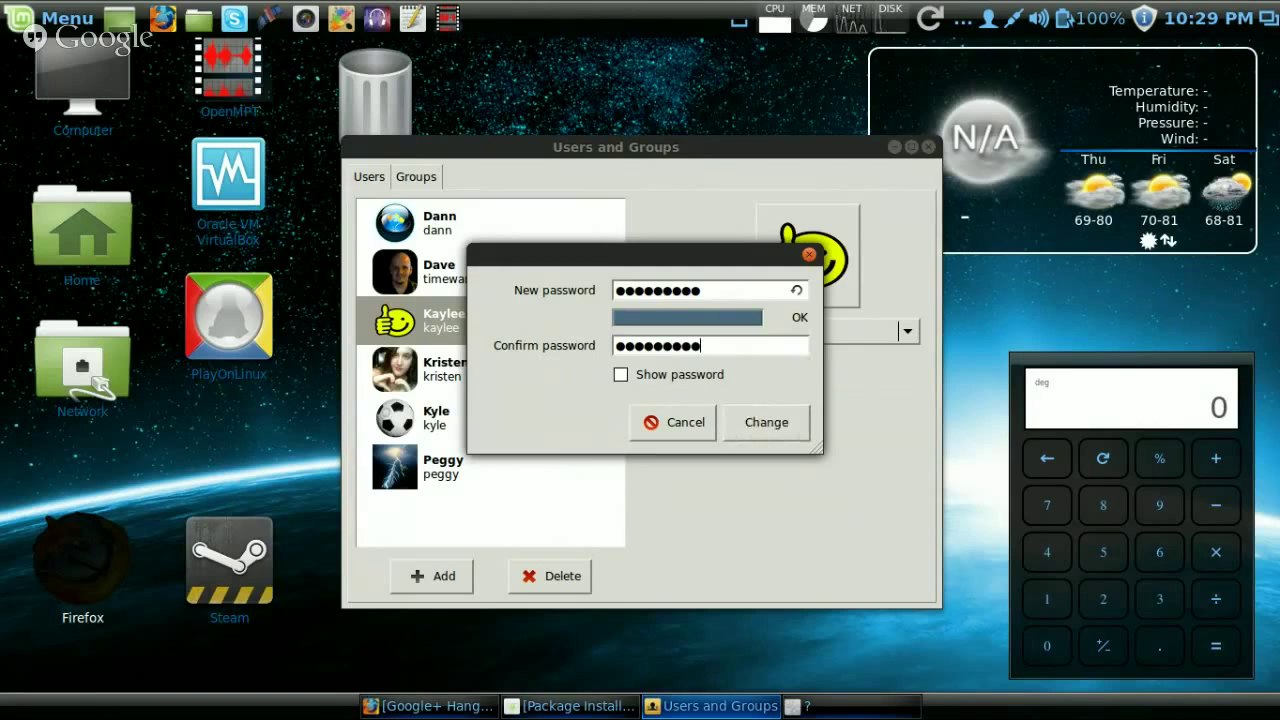
# Apply the new password entered for the selected user account.
pyautogui.click(769, 435)
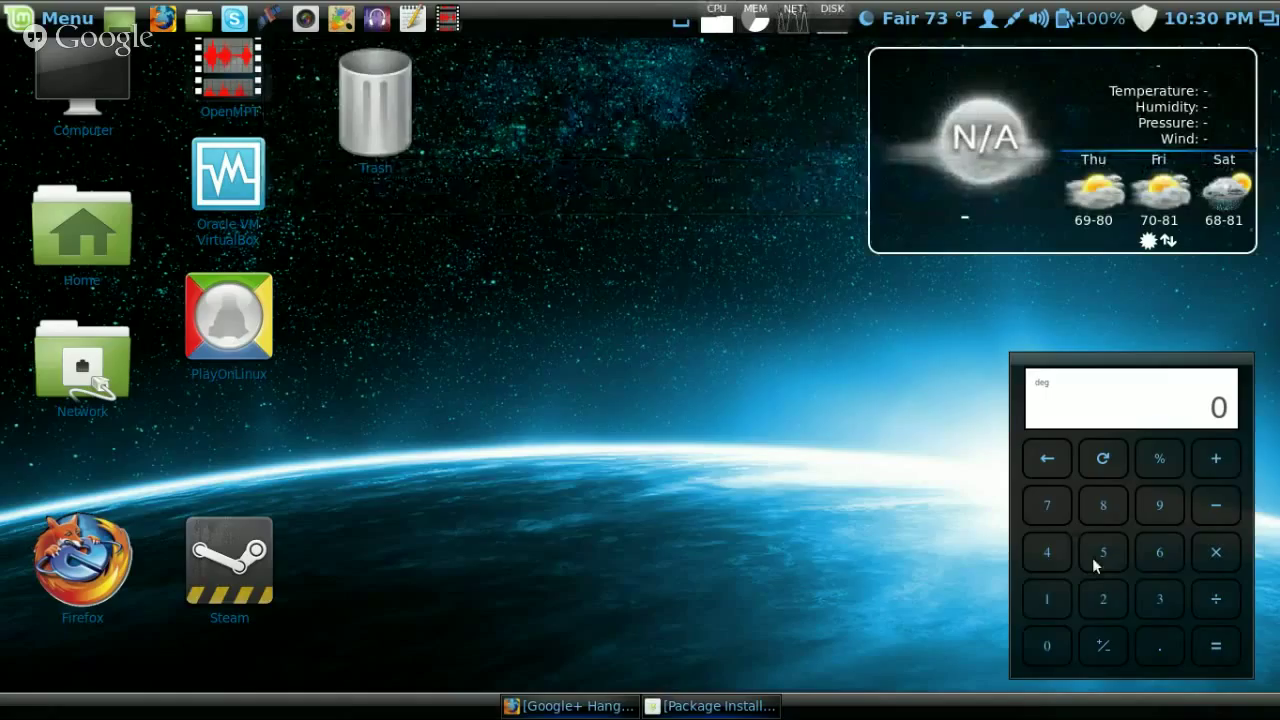
# Multiply 5 by 5 on the desktop calculator, read the result and clear the display.
pyautogui.click(1095, 555)
pyautogui.click(1215, 552)
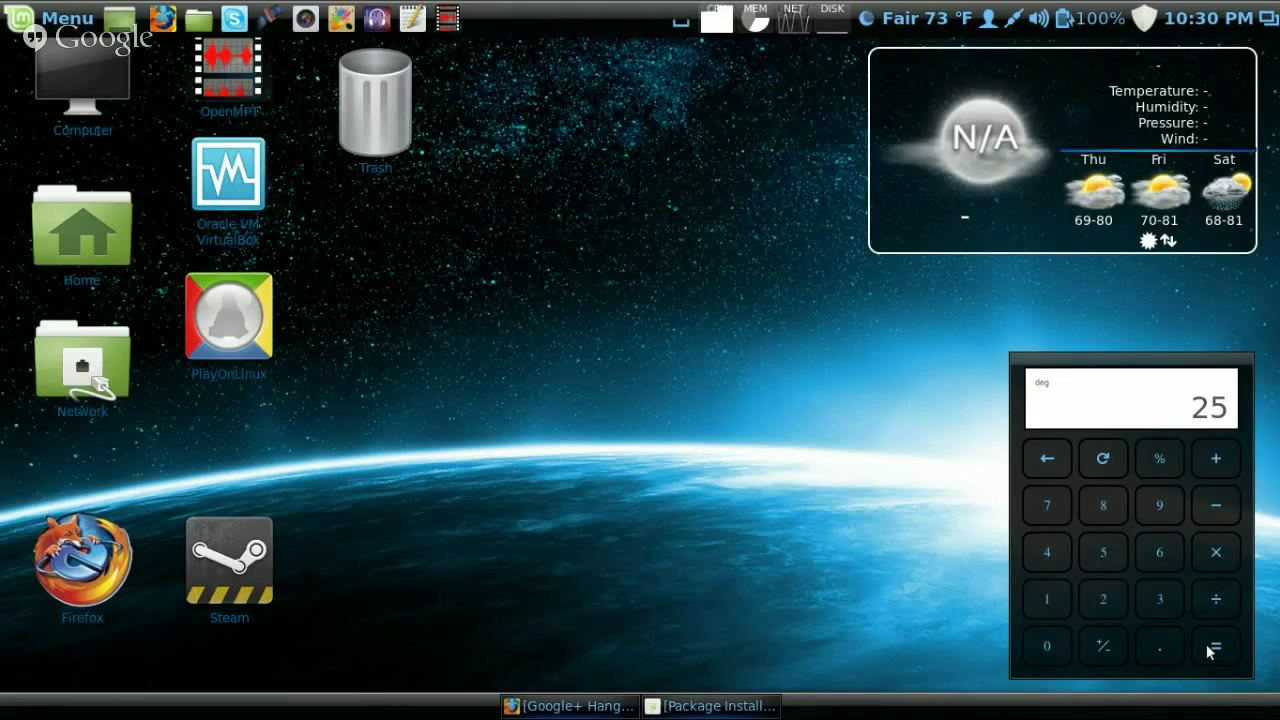
pyautogui.click(1103, 458)
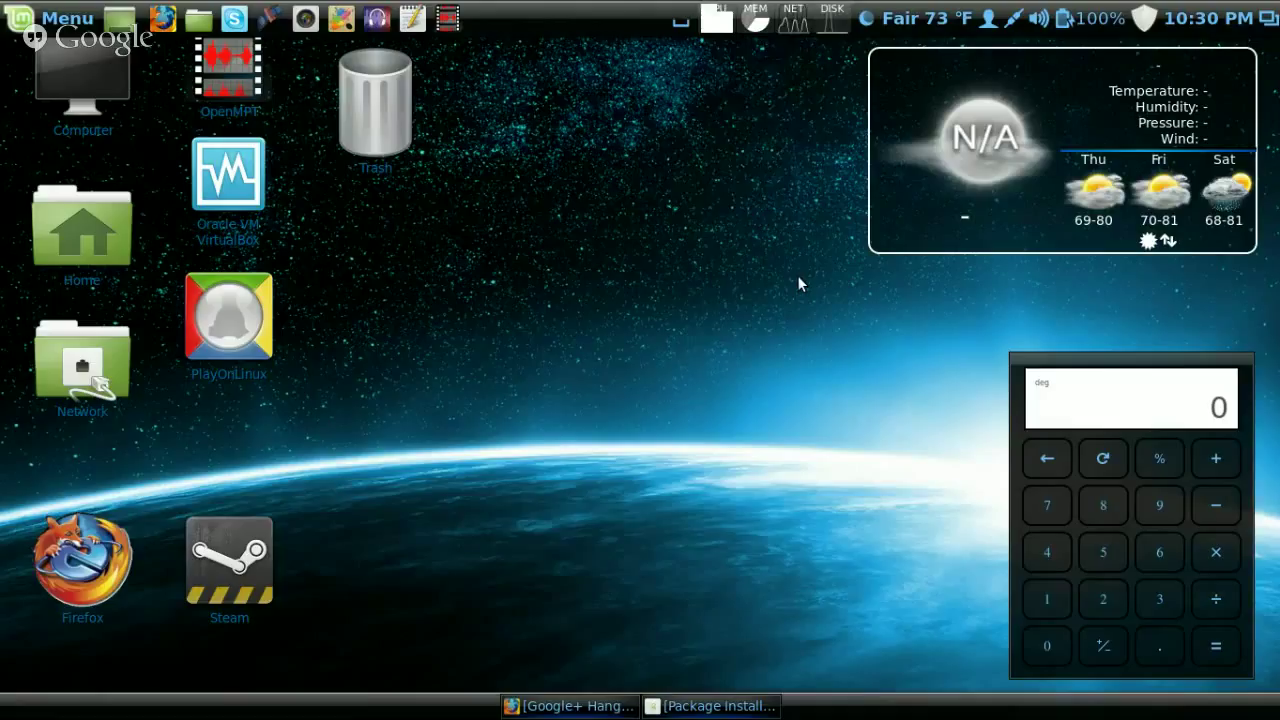
pyautogui.click(681, 18)
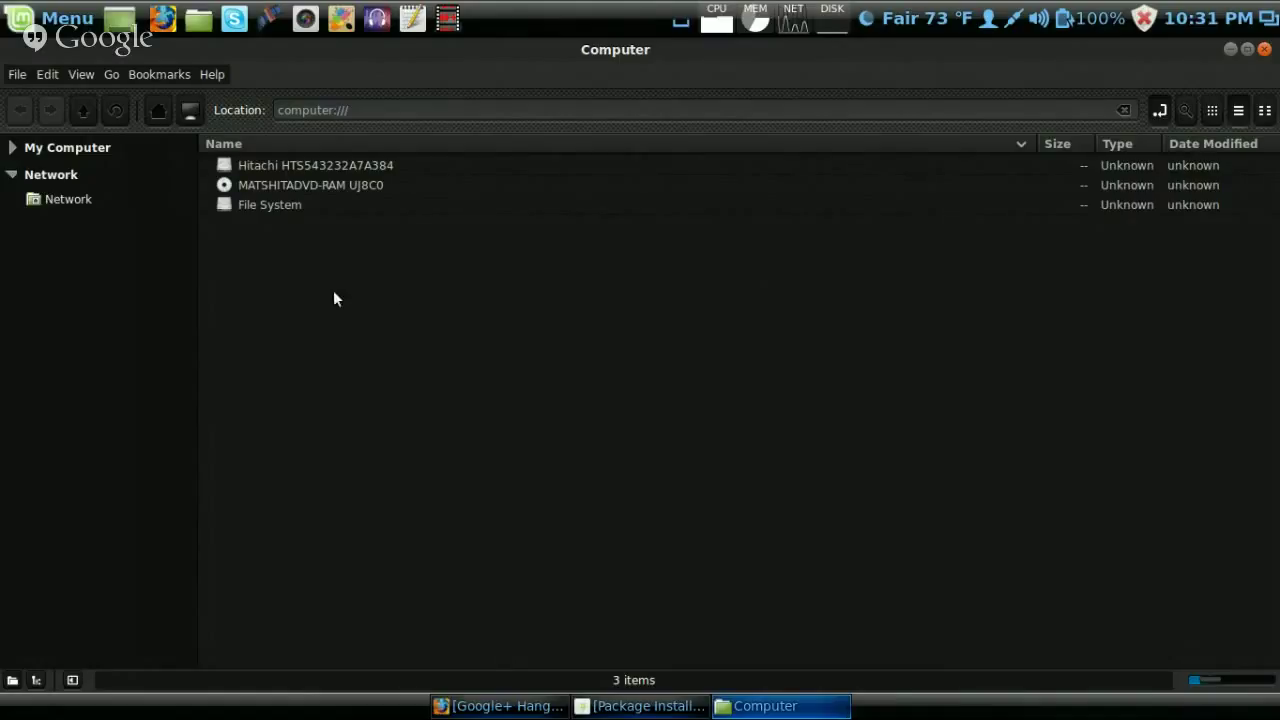
pyautogui.click(461, 113)
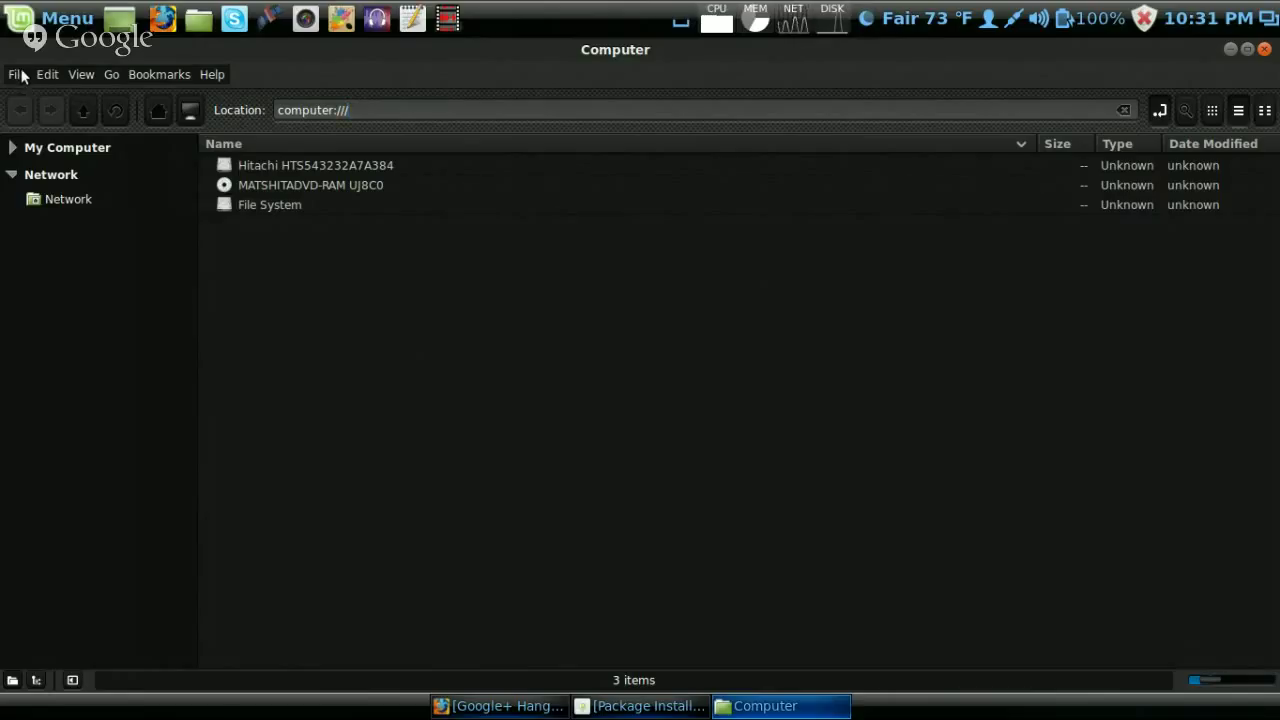
pyautogui.click(19, 75)
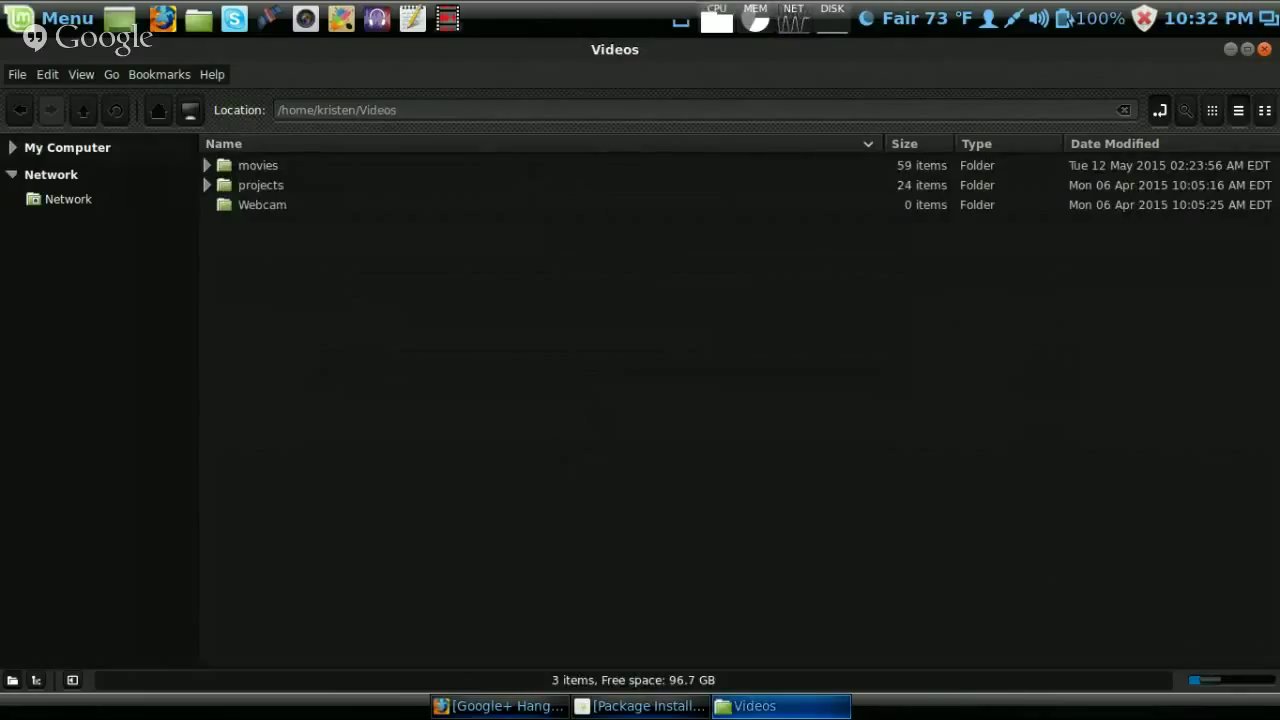
# Return from Videos to the home folder and open Templates/Video Templates/Special Effects.
pyautogui.click(17, 106)
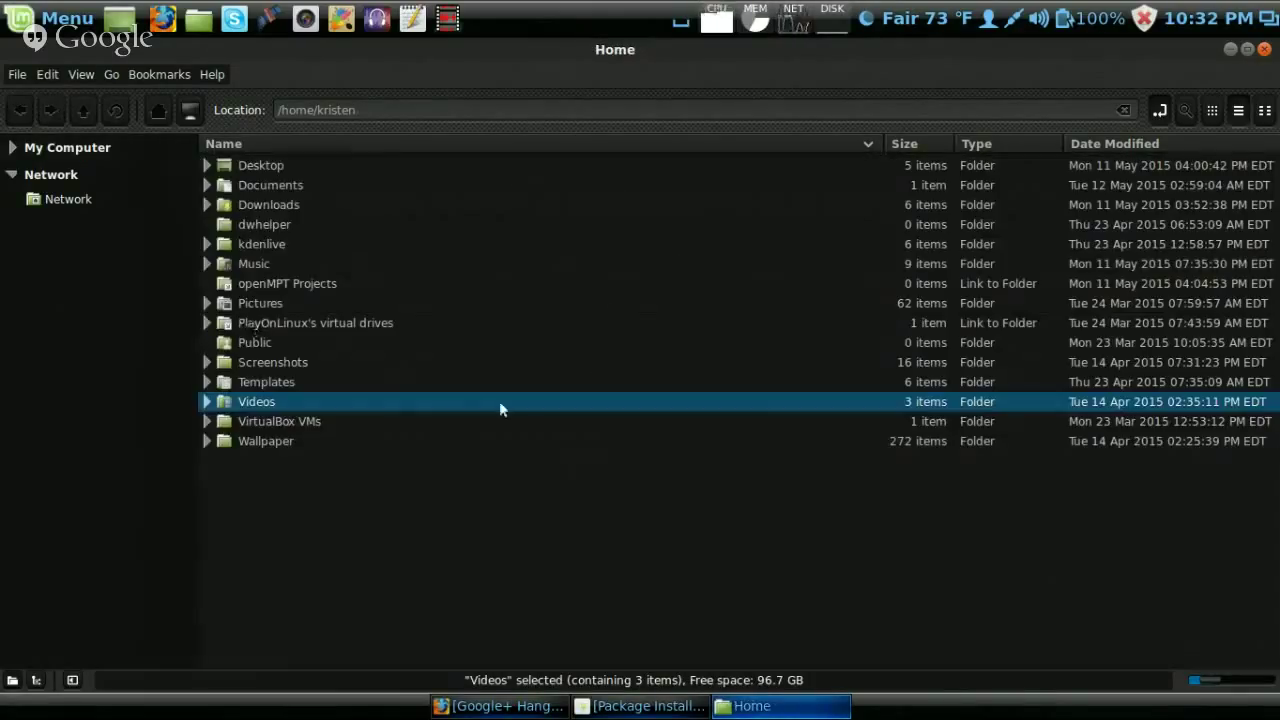
pyautogui.doubleClick(465, 389)
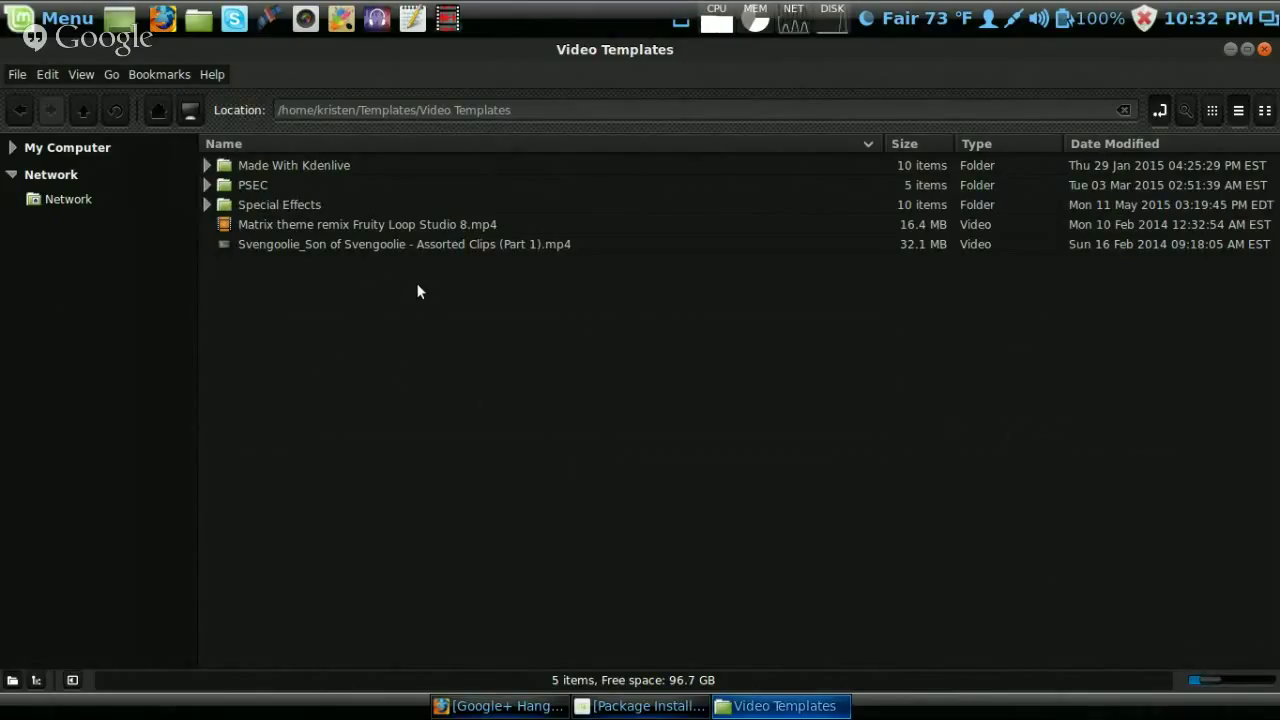
pyautogui.doubleClick(389, 198)
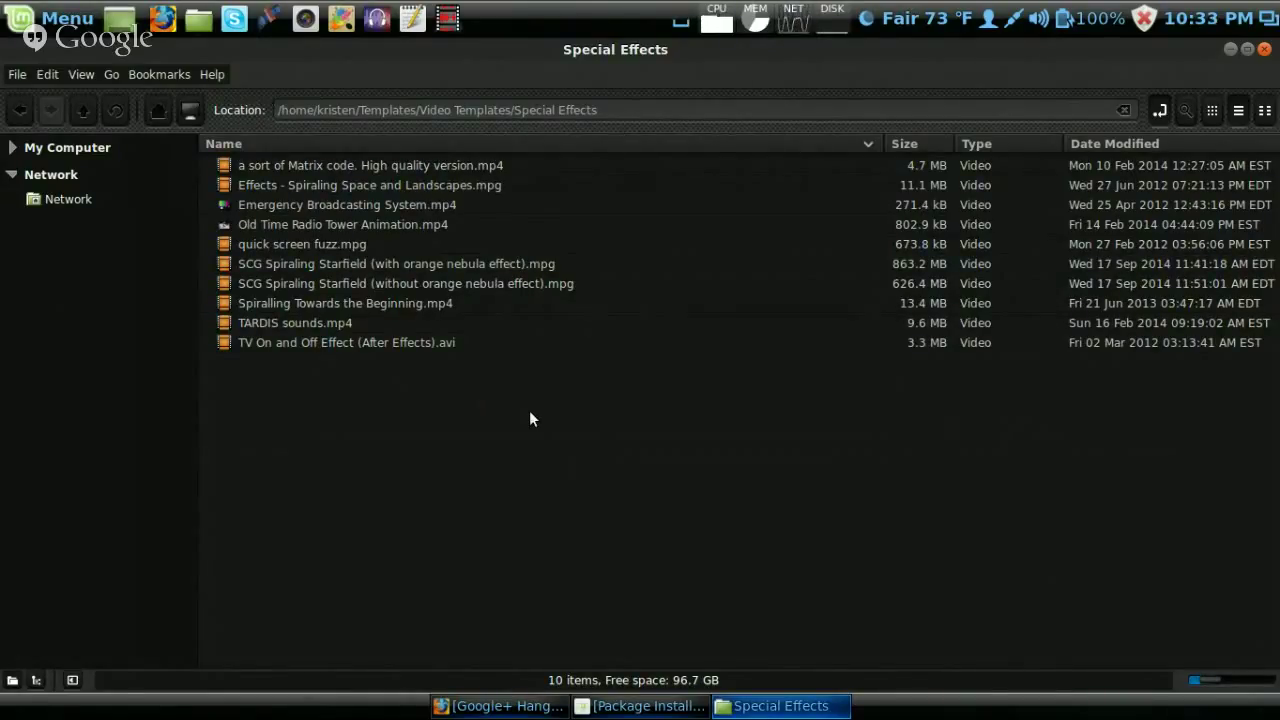
# Play "SCG Spiraling Starfield (with orange nebula effect).mpg" and close the player.
pyautogui.click(519, 268)
pyautogui.doubleClick(519, 265)
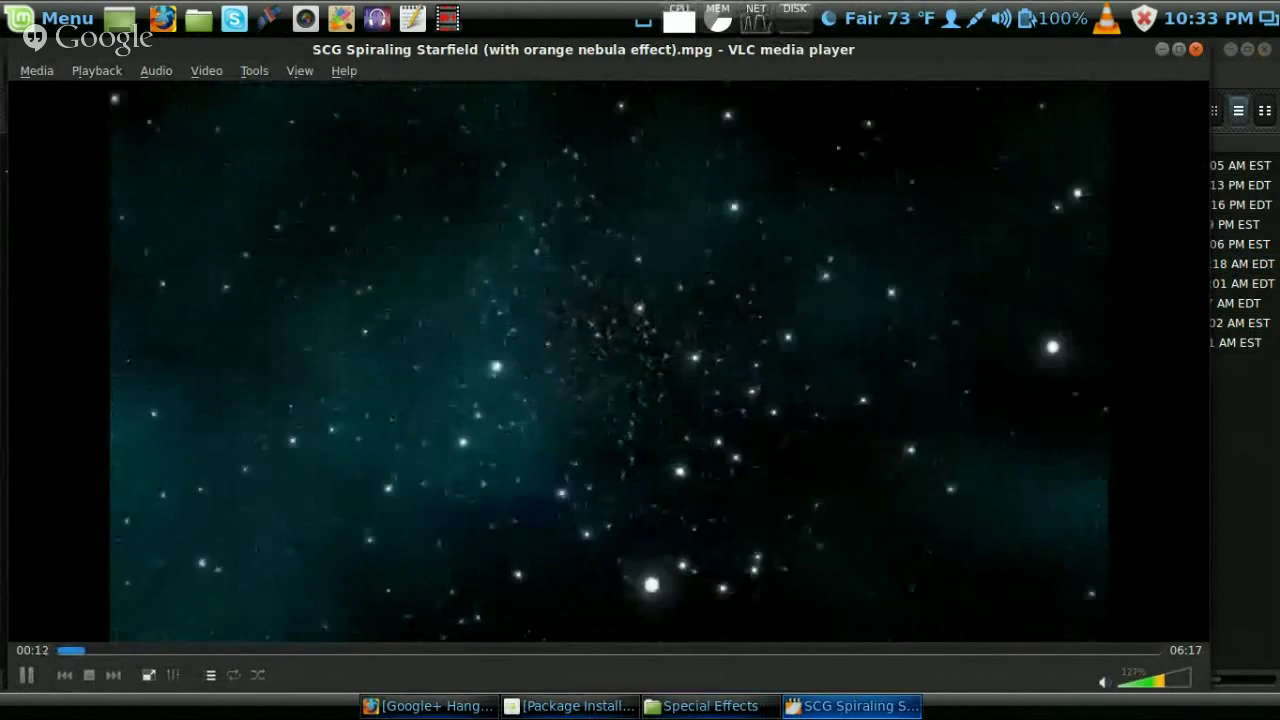
pyautogui.click(1195, 49)
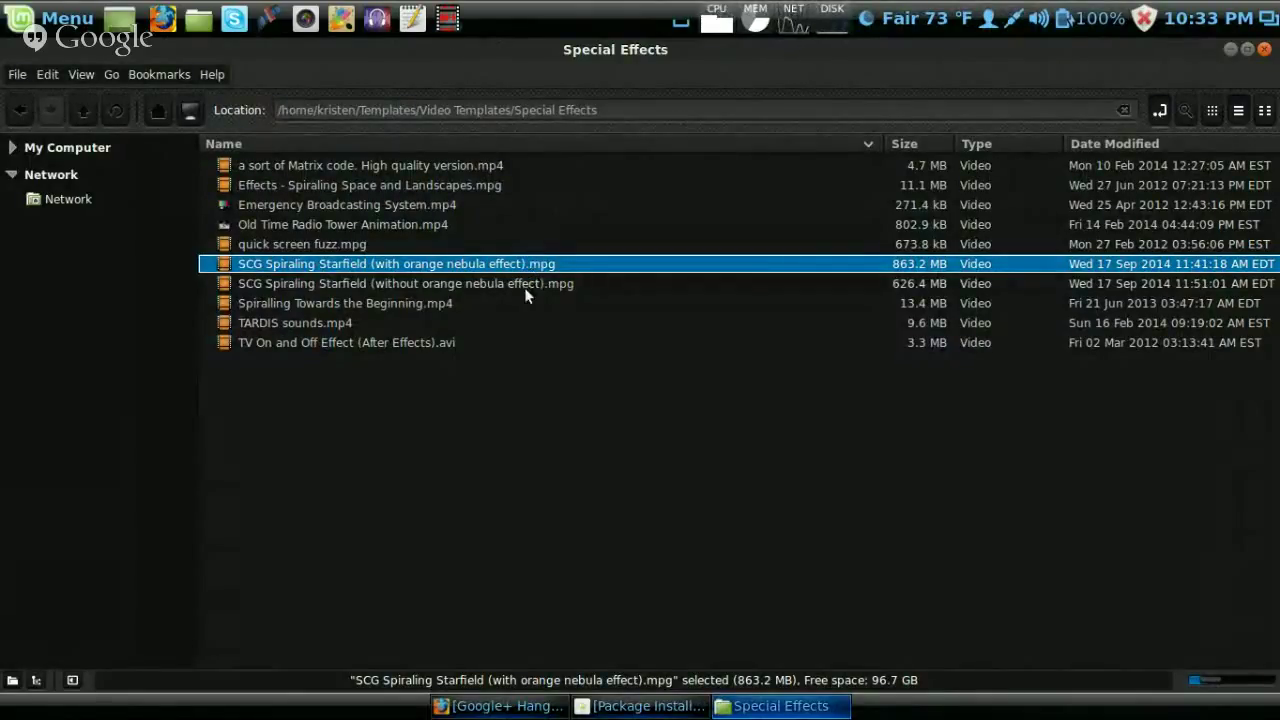
# Preview "Effects - Spiraling Space and Landscapes.mpg" and "a sort of Matrix code. High quality version.mp4", closing the player after each.
pyautogui.click(548, 185)
pyautogui.doubleClick(548, 185)
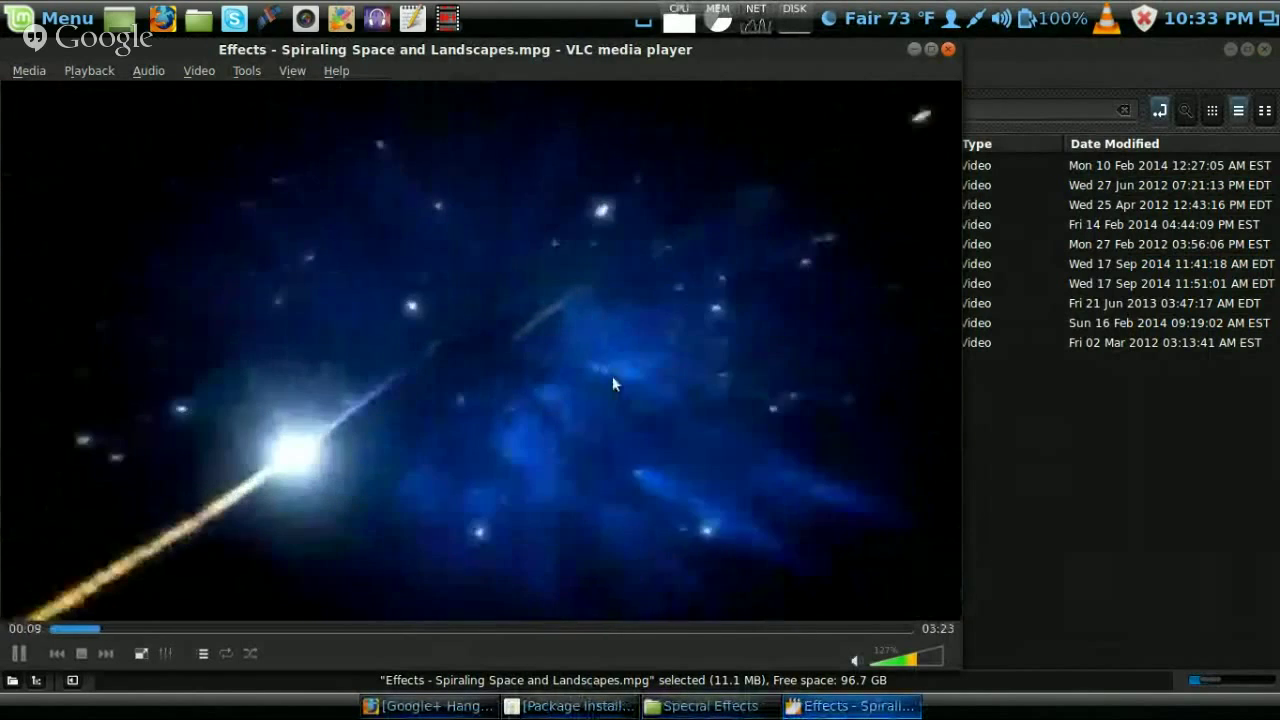
pyautogui.click(949, 52)
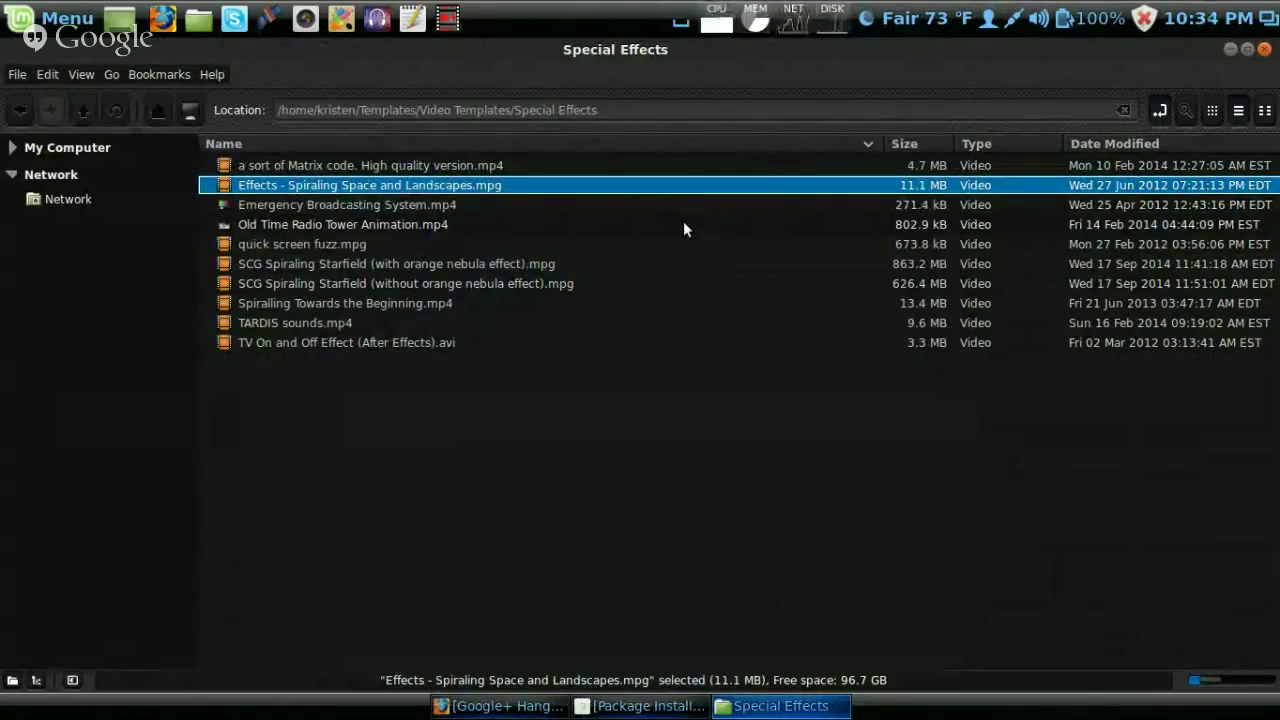
pyautogui.doubleClick(671, 163)
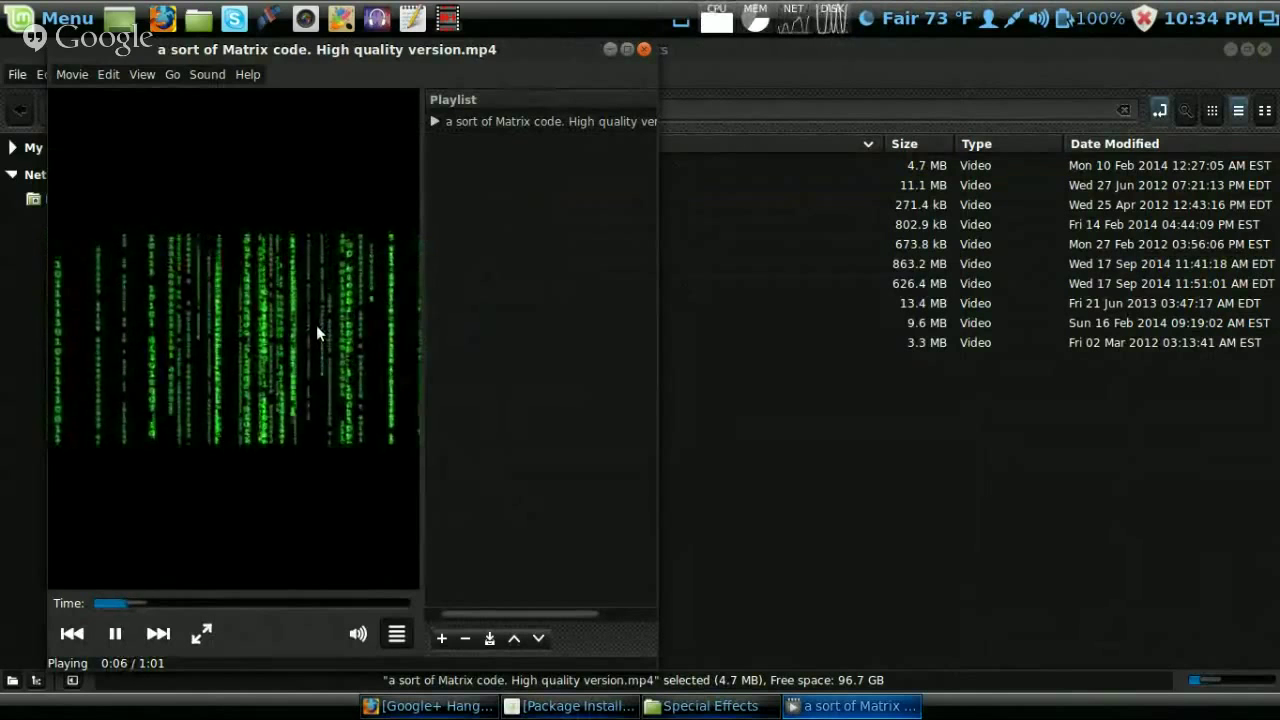
pyautogui.click(644, 49)
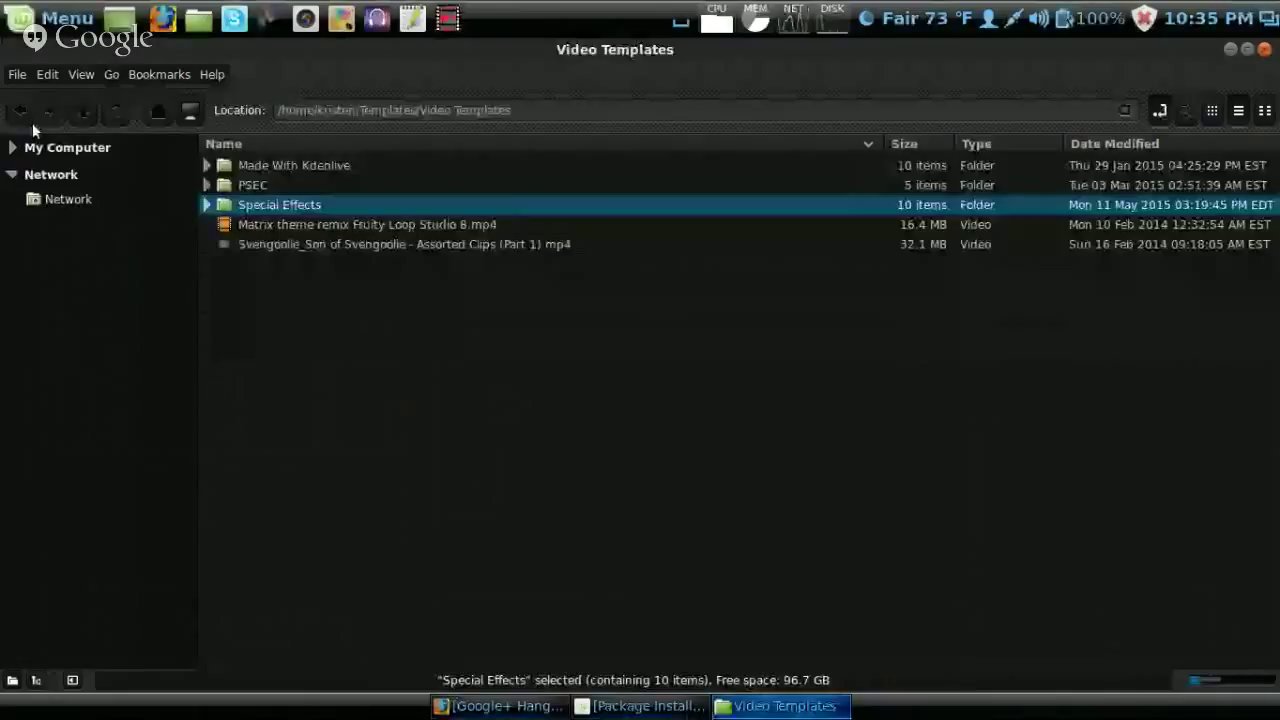
# Reopen Video Templates and go into PSEC/2015/PSEC - 2015 - Opening Sequence/files/audio.
pyautogui.press('BackSpace')
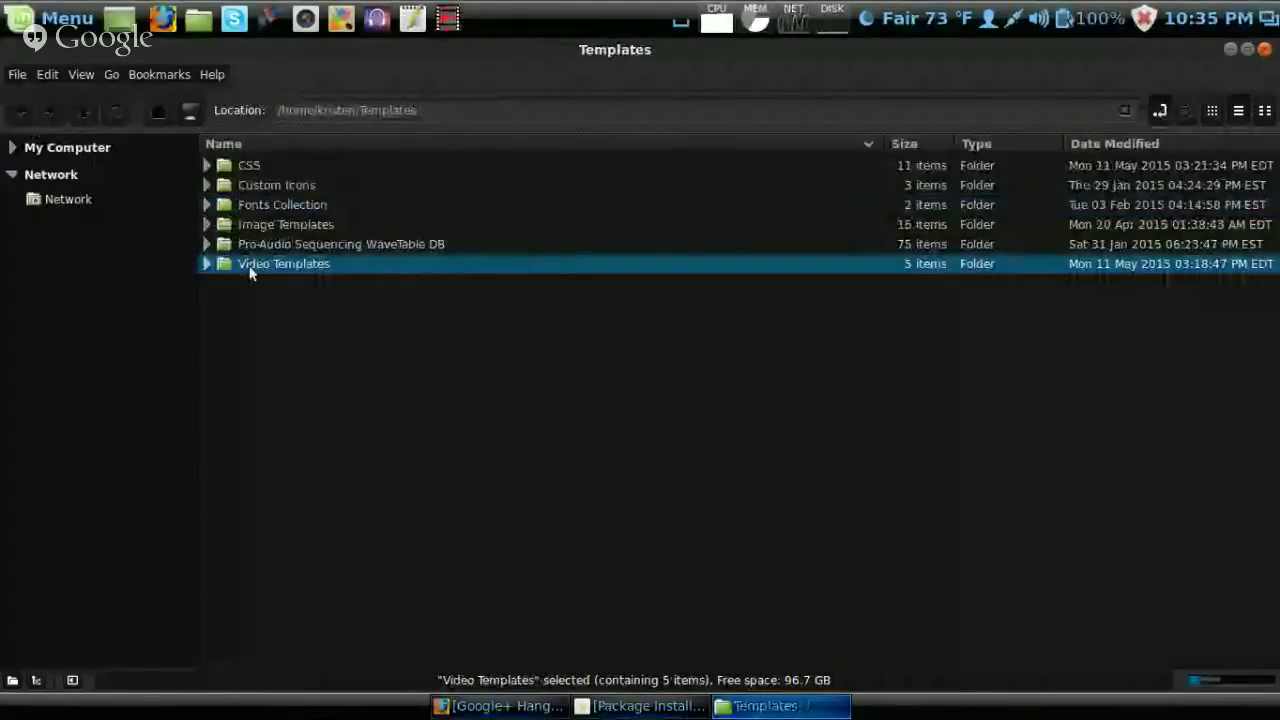
pyautogui.doubleClick(251, 266)
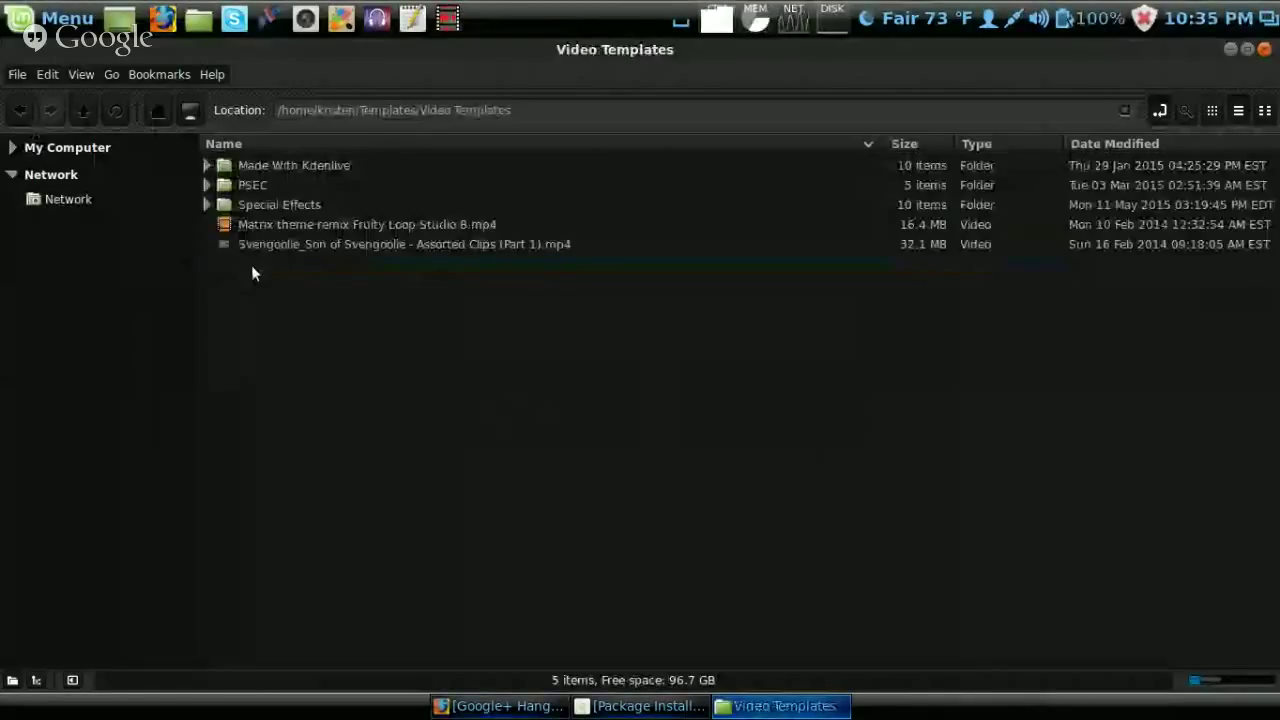
pyautogui.doubleClick(270, 186)
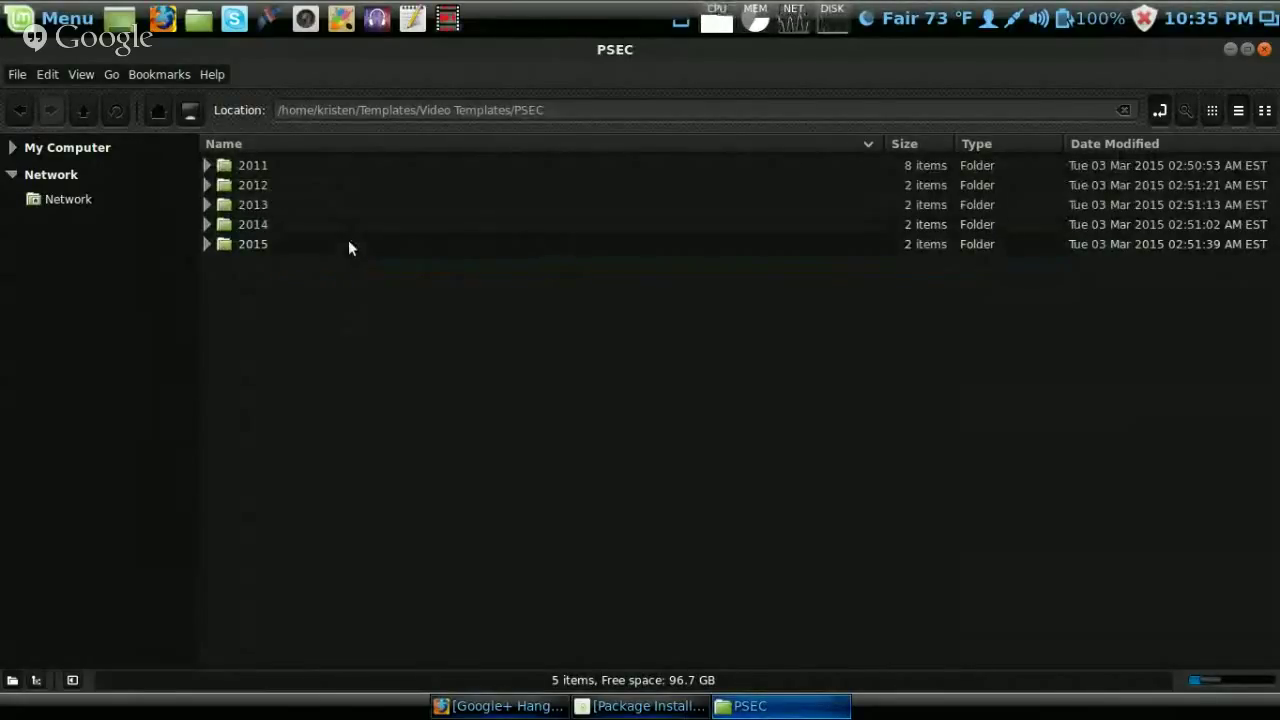
pyautogui.doubleClick(348, 242)
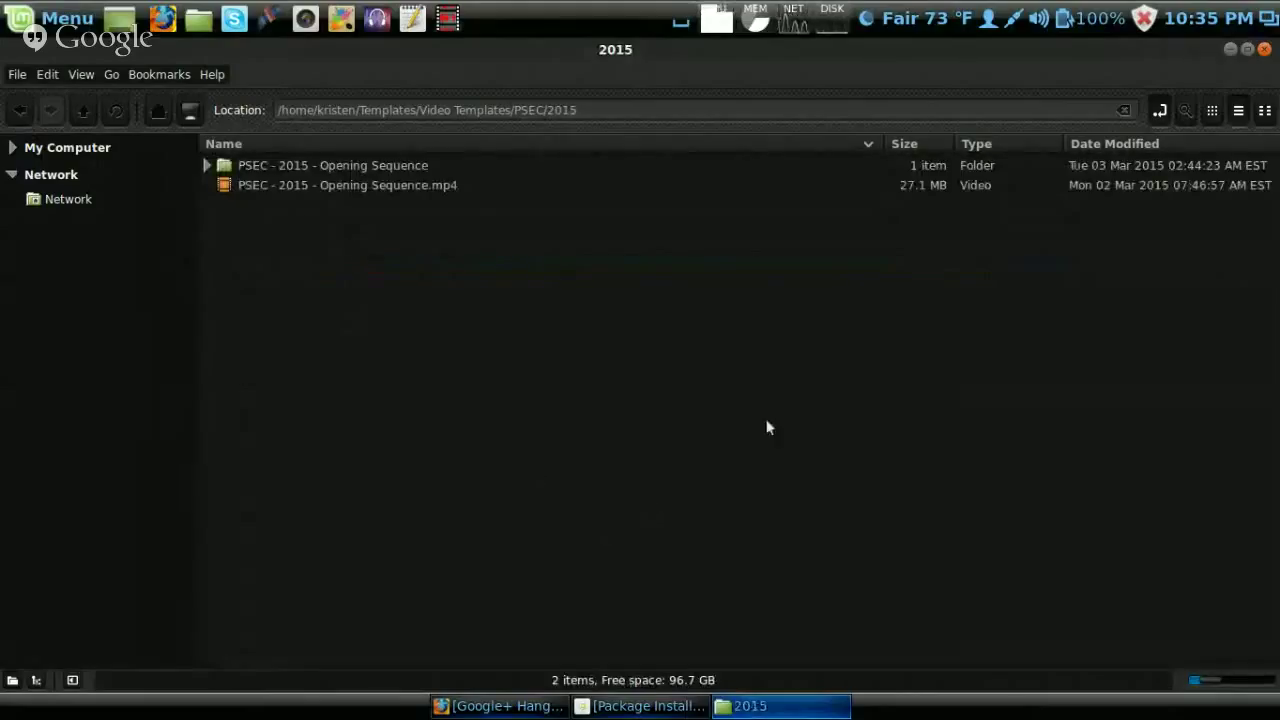
pyautogui.doubleClick(649, 175)
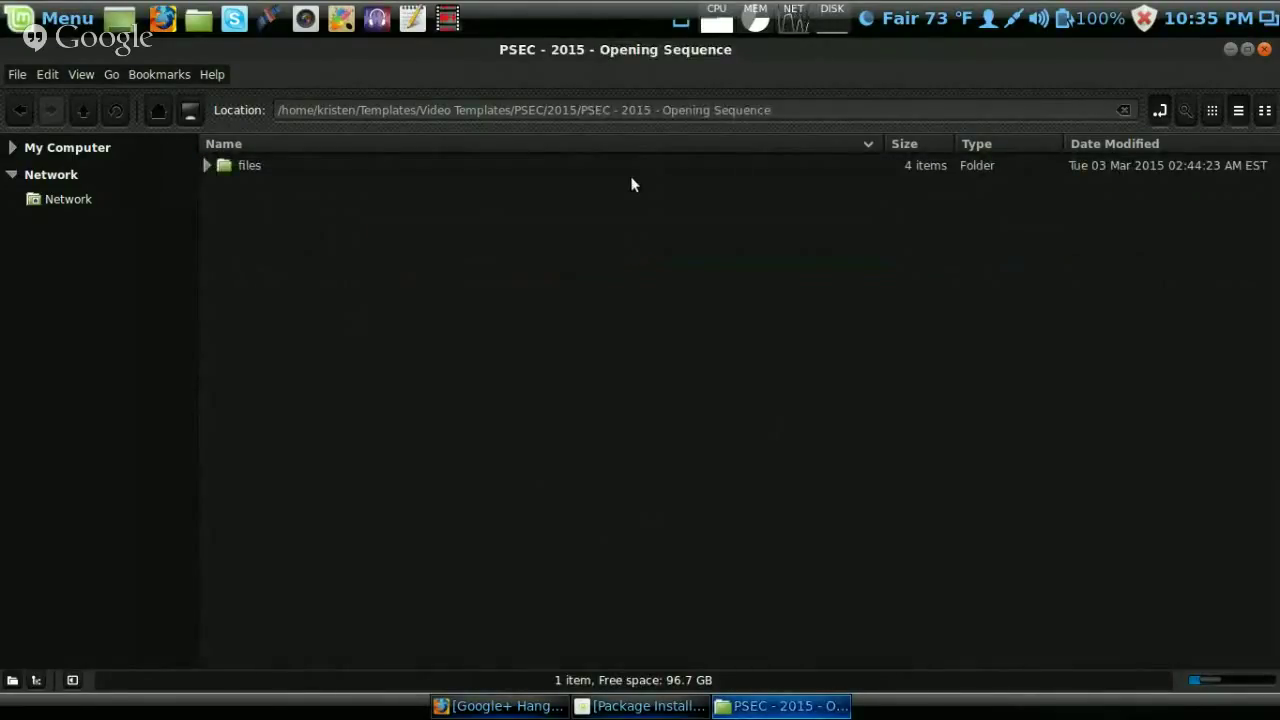
pyautogui.doubleClick(630, 169)
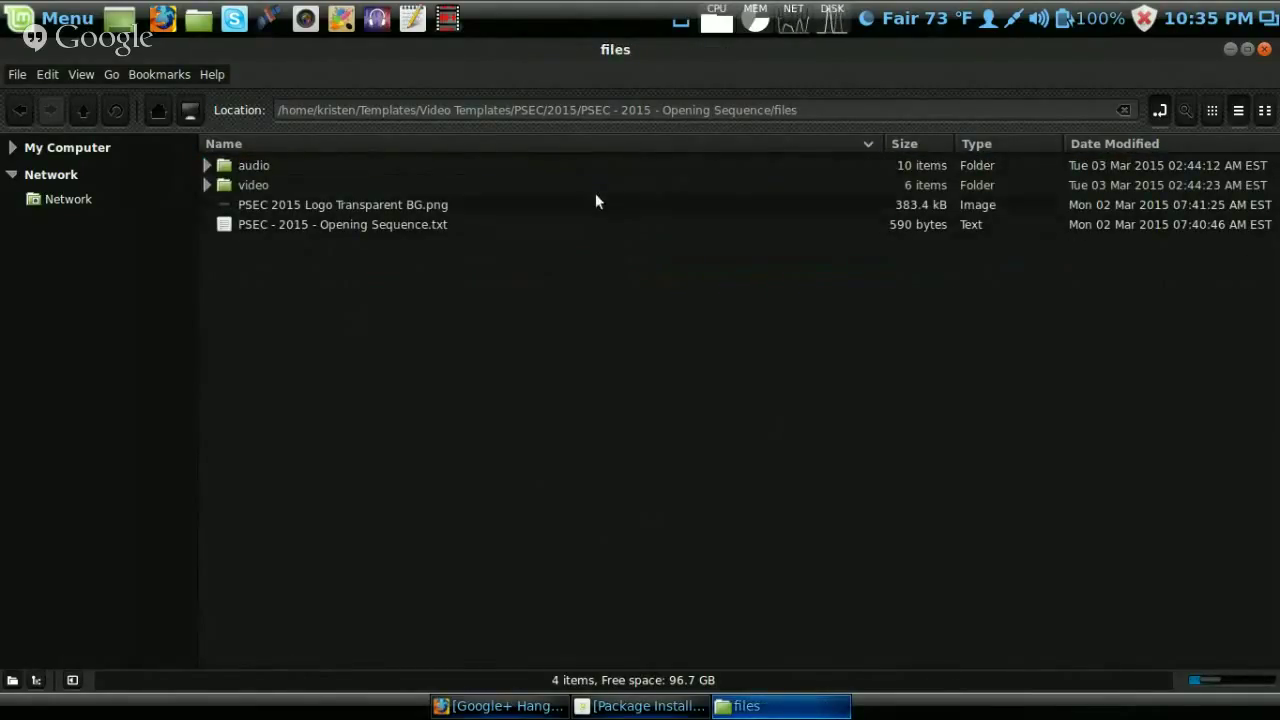
pyautogui.doubleClick(594, 167)
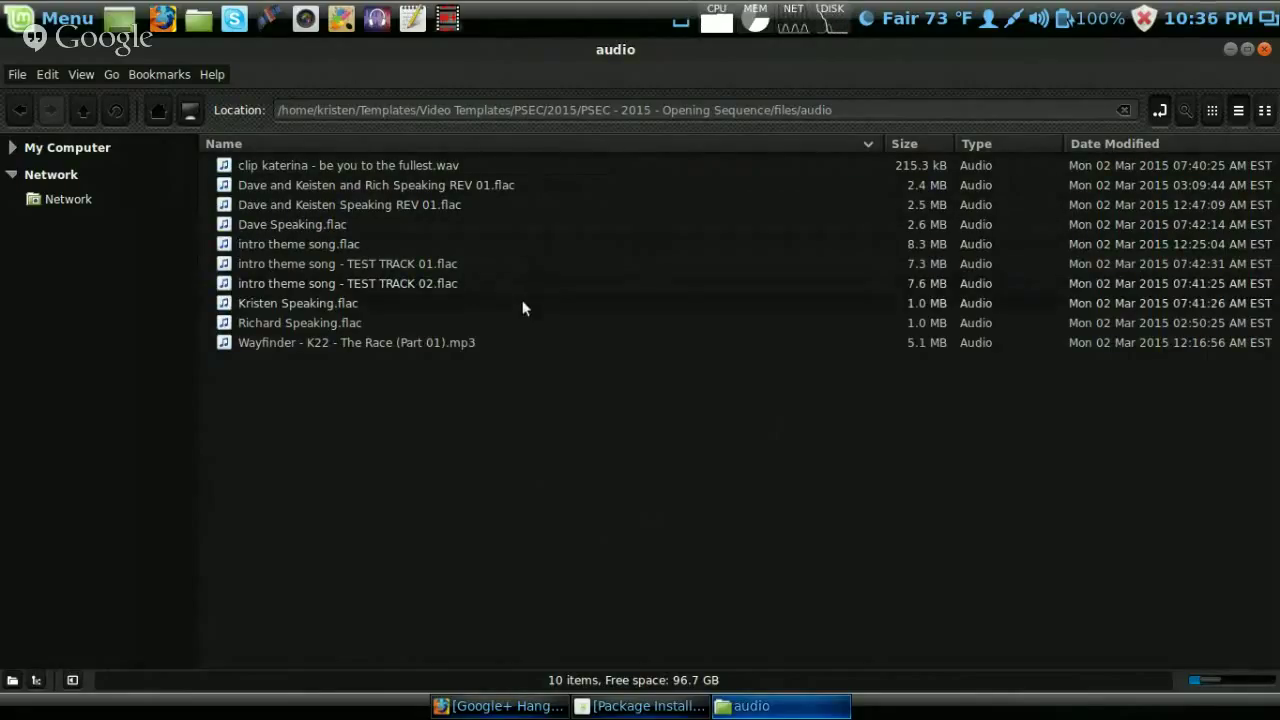
# Play the first, second and eighth audio files in the folder one after another, closing the player after each.
pyautogui.doubleClick(553, 166)
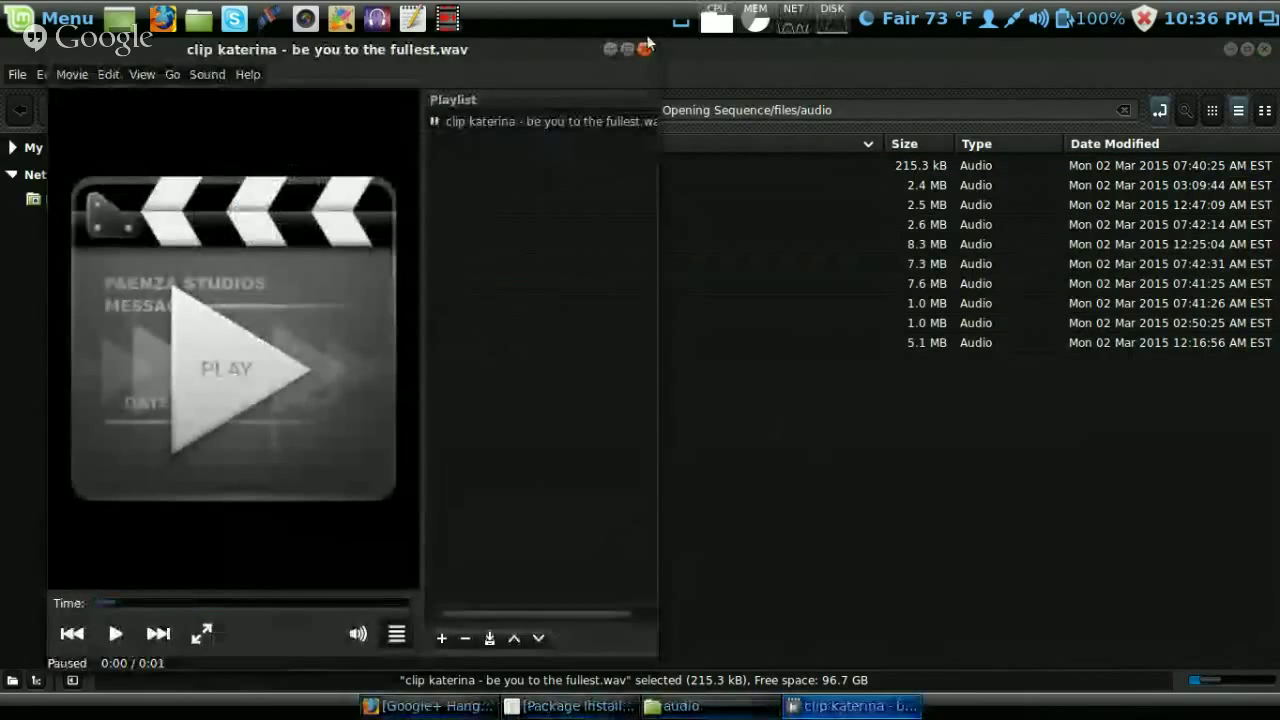
pyautogui.click(644, 49)
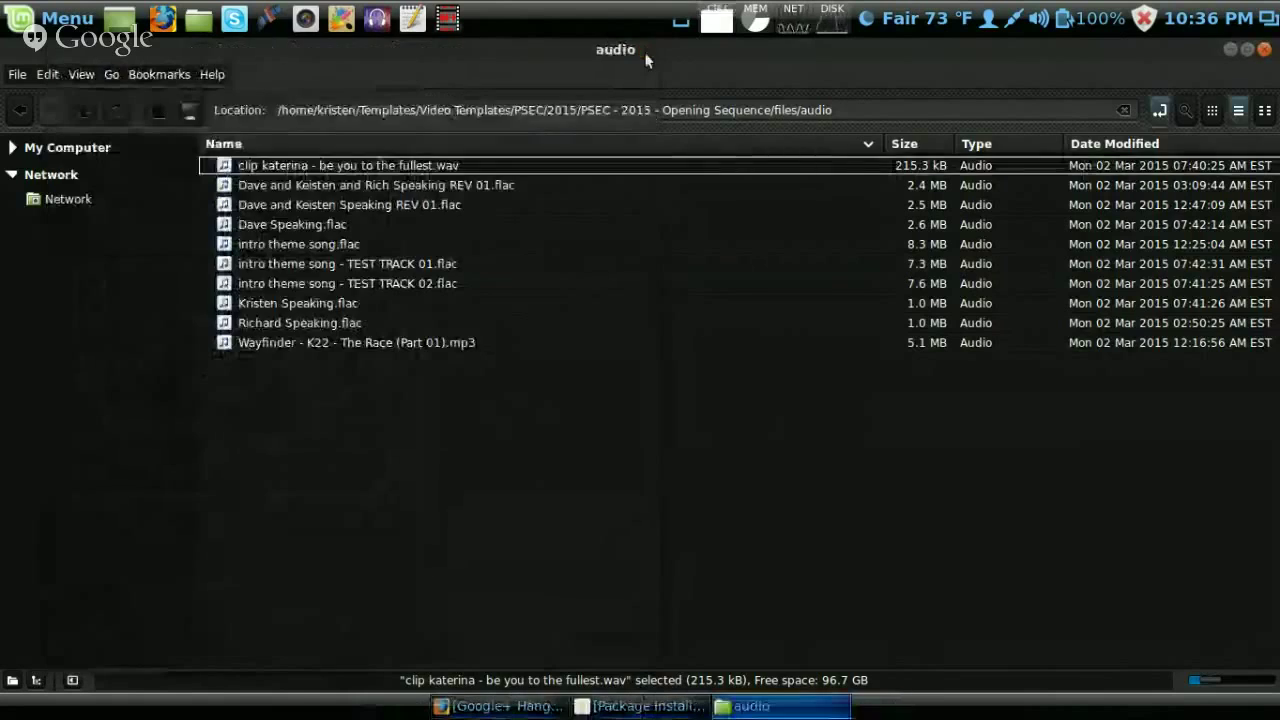
pyautogui.doubleClick(595, 185)
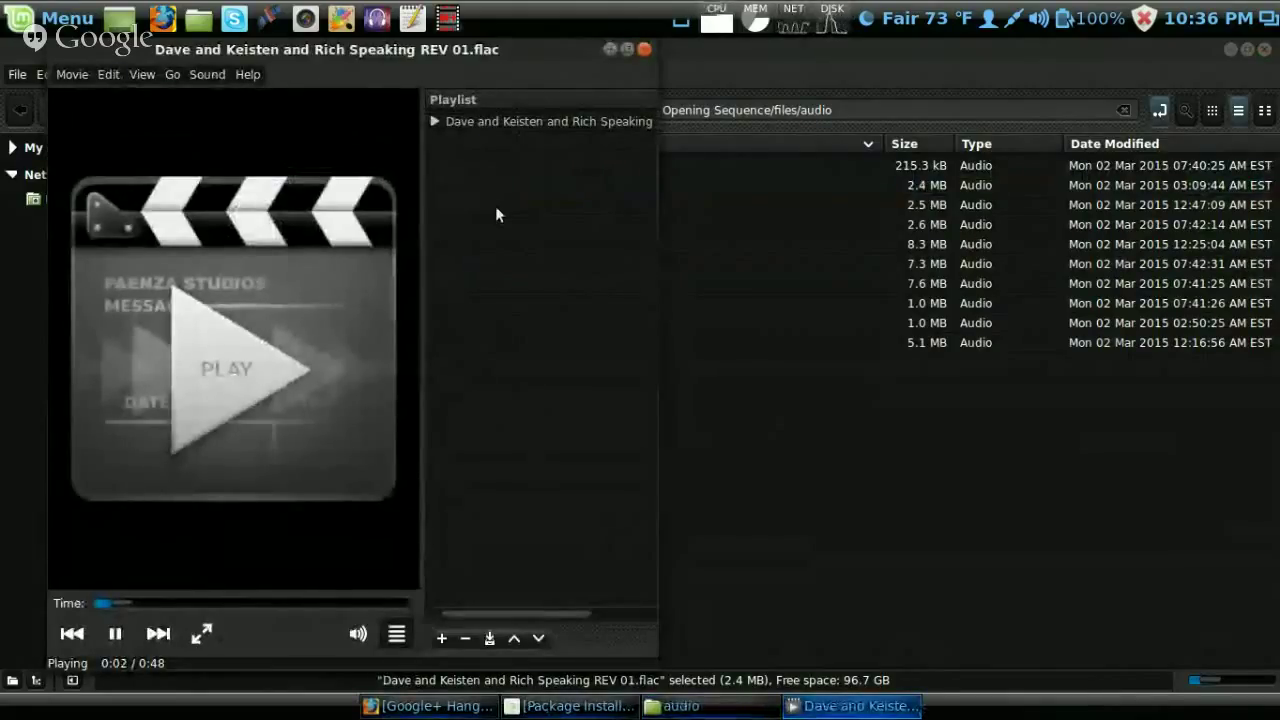
pyautogui.click(643, 50)
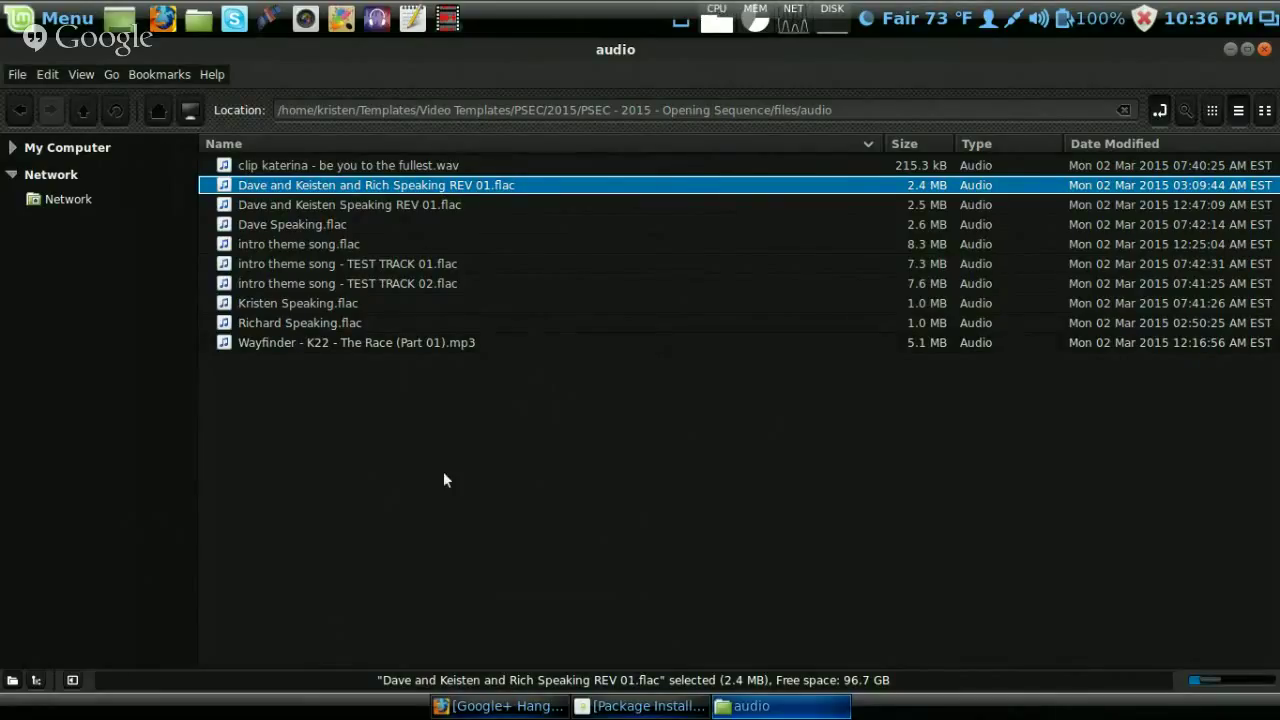
pyautogui.doubleClick(486, 303)
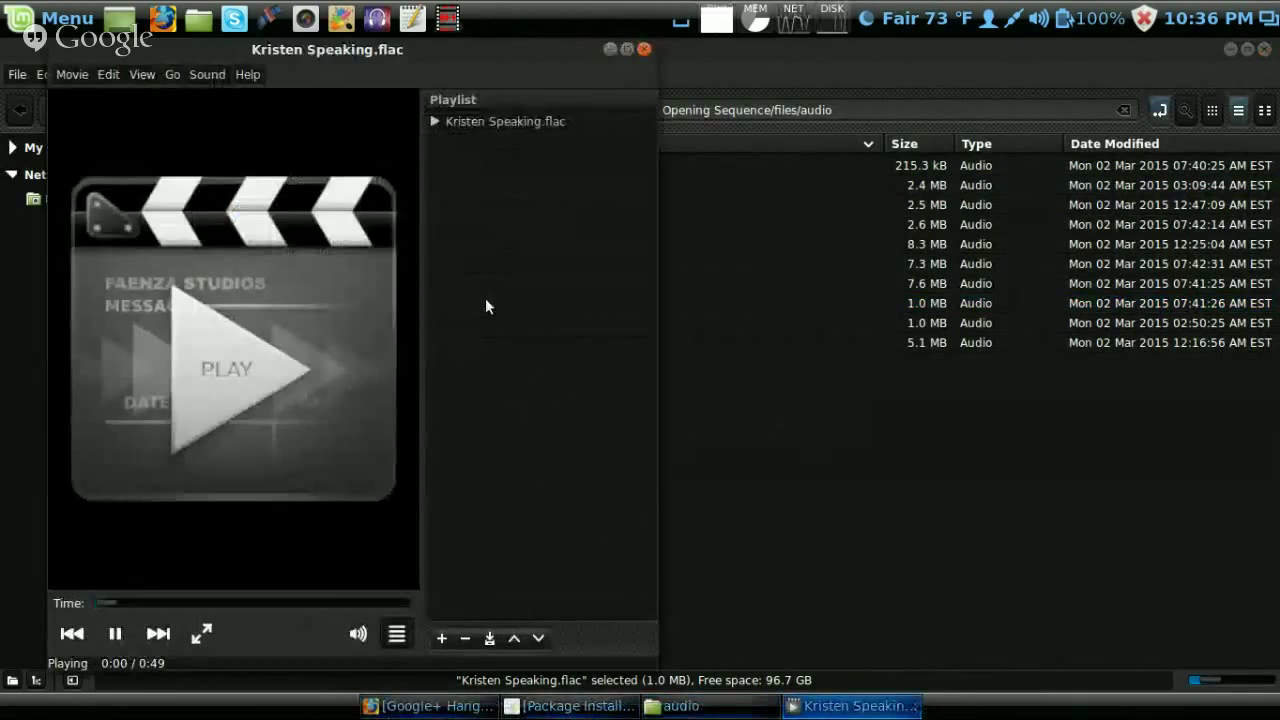
pyautogui.click(643, 49)
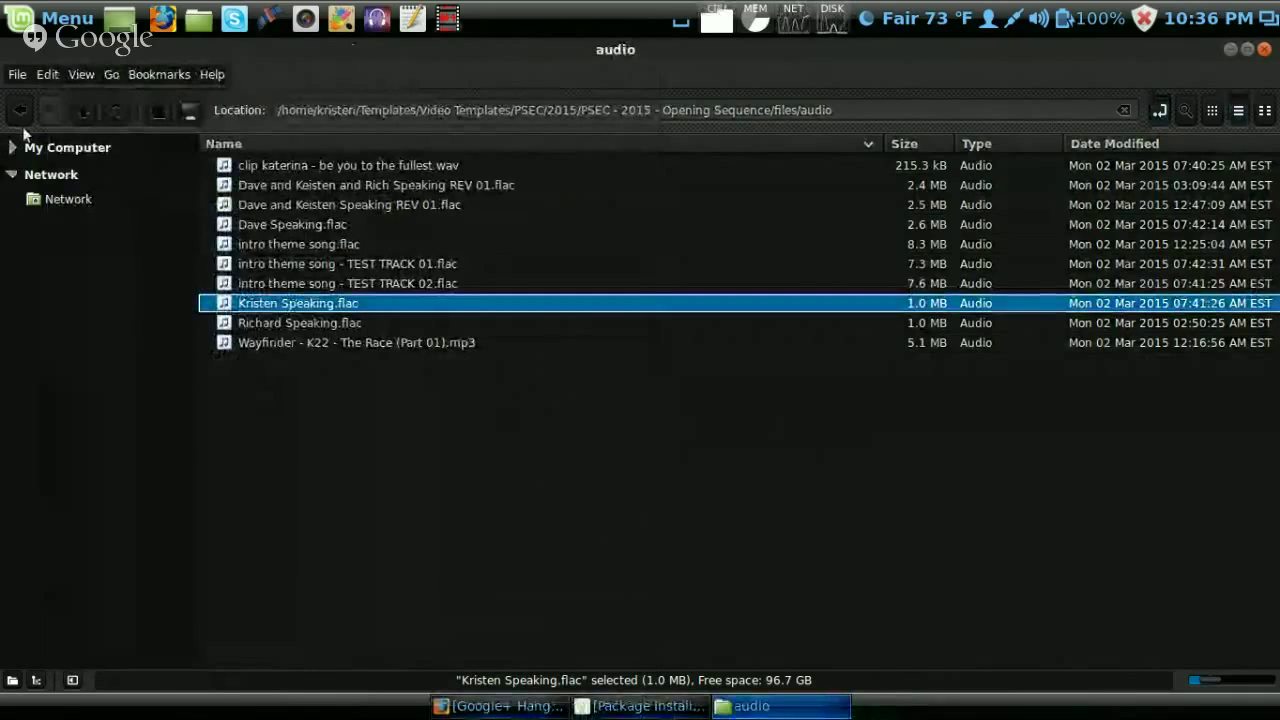
# Go back through the parent folders to Templates, glance into Video Templates again and return to Templates.
pyautogui.click(24, 120)
pyautogui.click(22, 118)
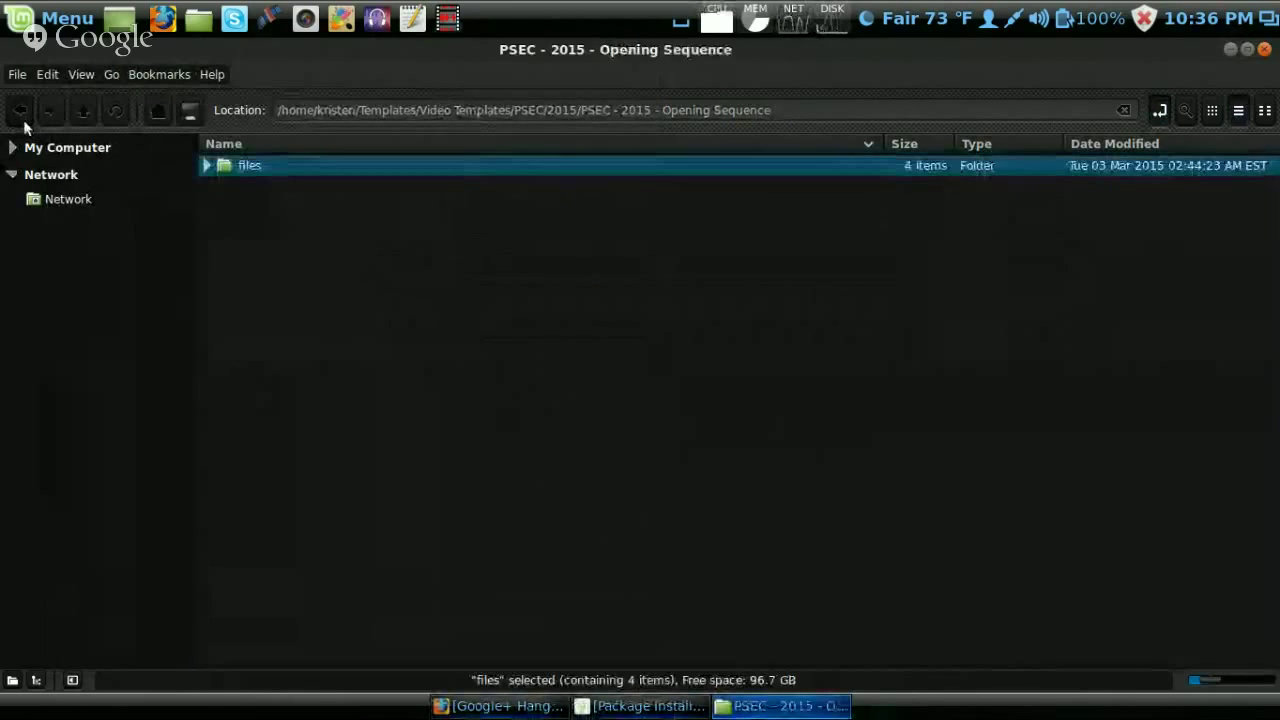
pyautogui.click(22, 118)
pyautogui.click(22, 118)
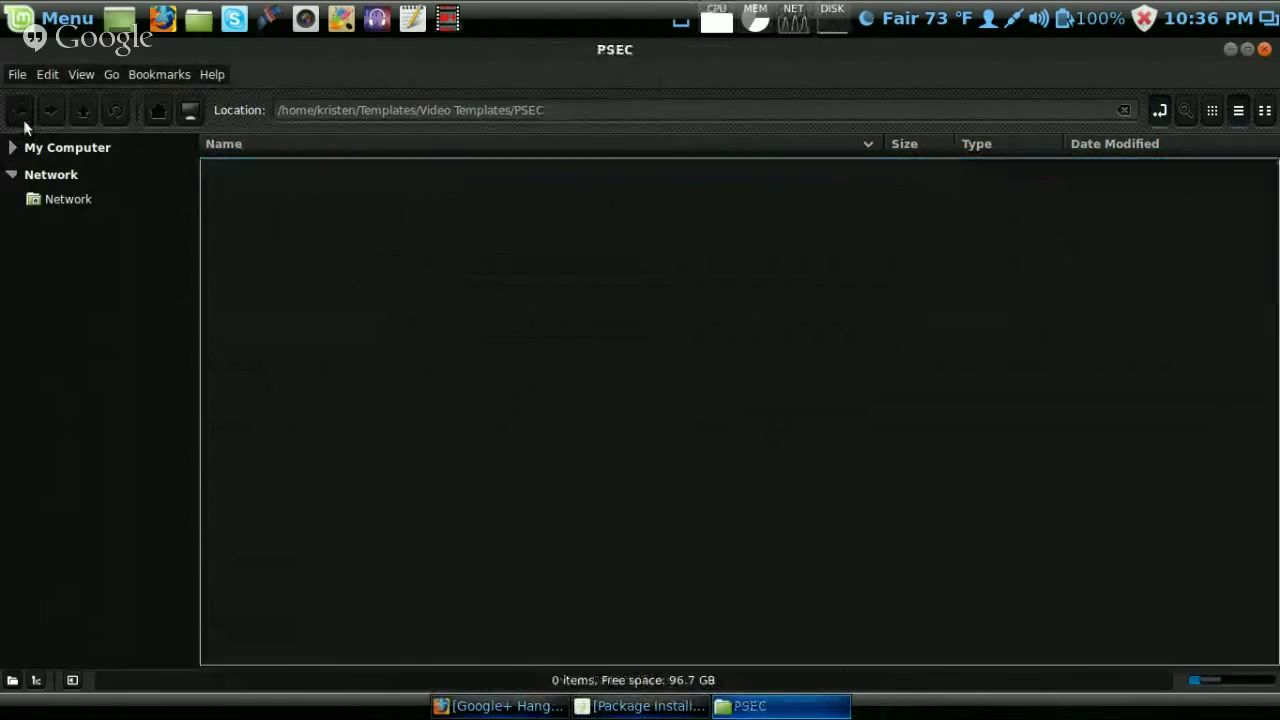
pyautogui.click(22, 118)
pyautogui.click(22, 118)
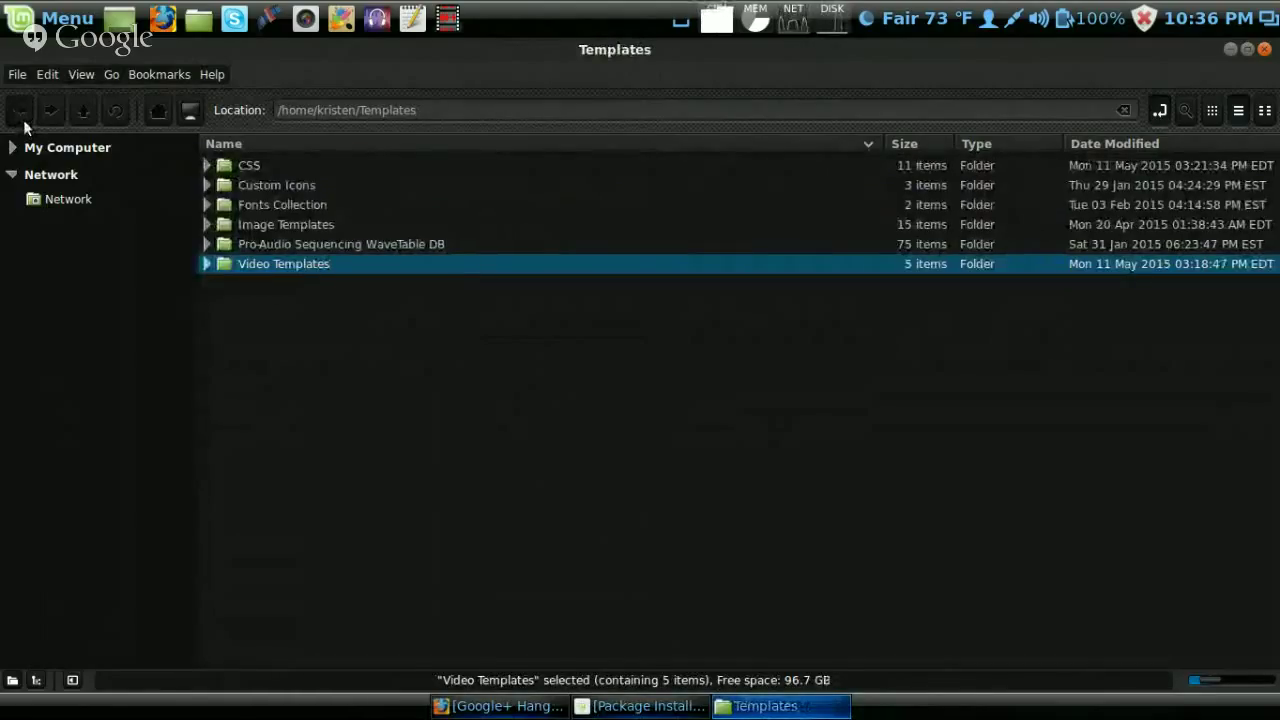
pyautogui.doubleClick(251, 268)
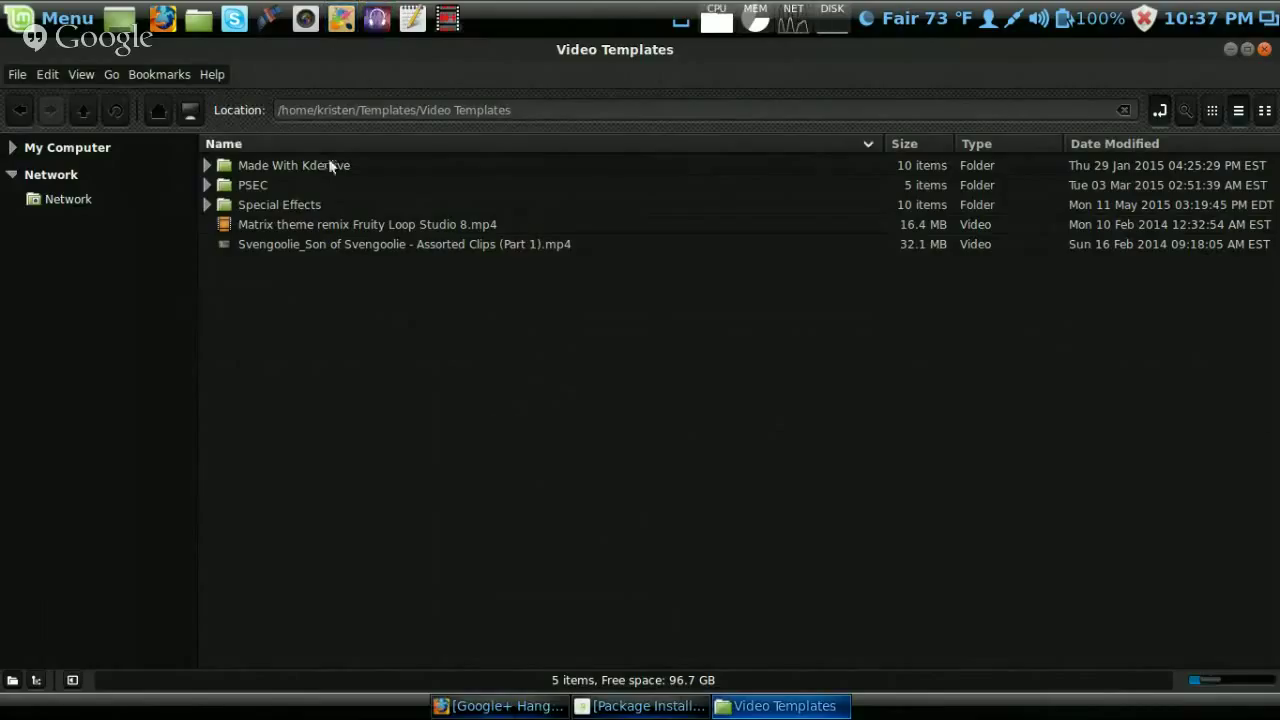
pyautogui.click(25, 109)
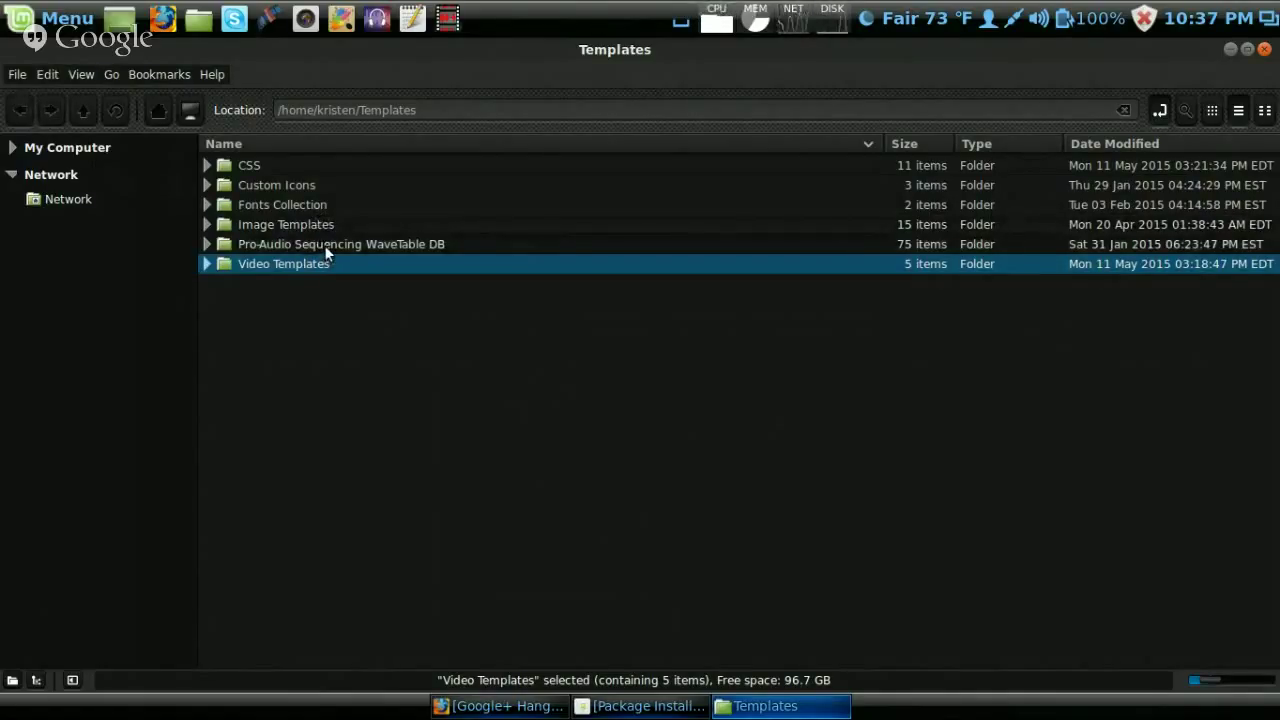
# Open the Pro-Audio Sequencing WaveTable DB folder and look through its list of sample subfolders.
pyautogui.doubleClick(326, 247)
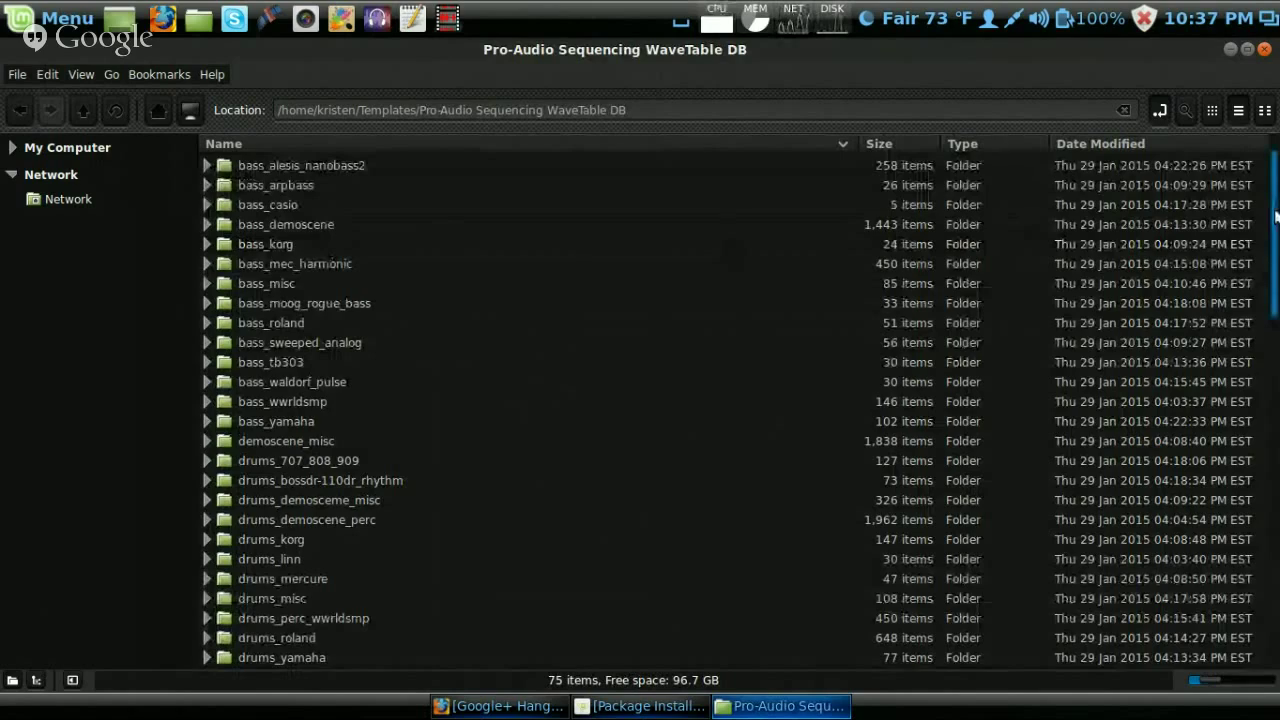
pyautogui.moveTo(1276, 216); pyautogui.dragTo(1266, 427)
pyautogui.scroll(-2, 1266, 427)
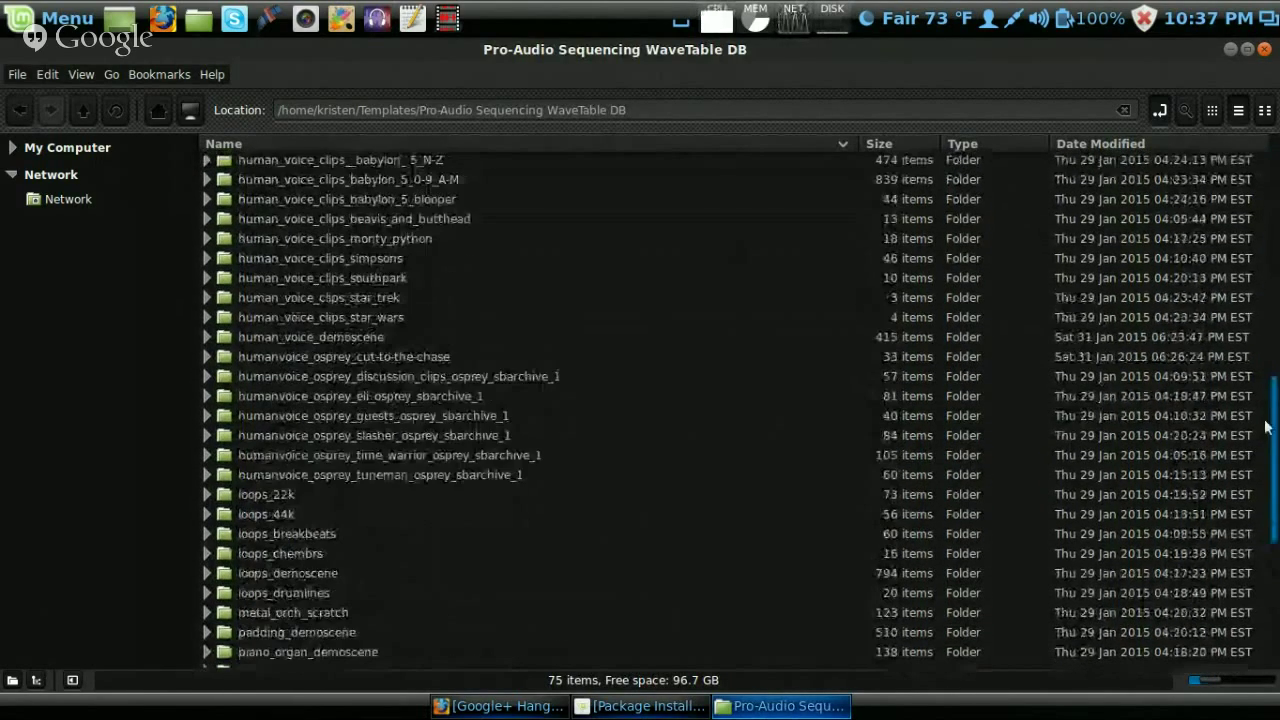
# Look back through the WaveTable DB sample subfolders and open the bass_mec_harmonic folder.
pyautogui.scroll(8, 1266, 427)
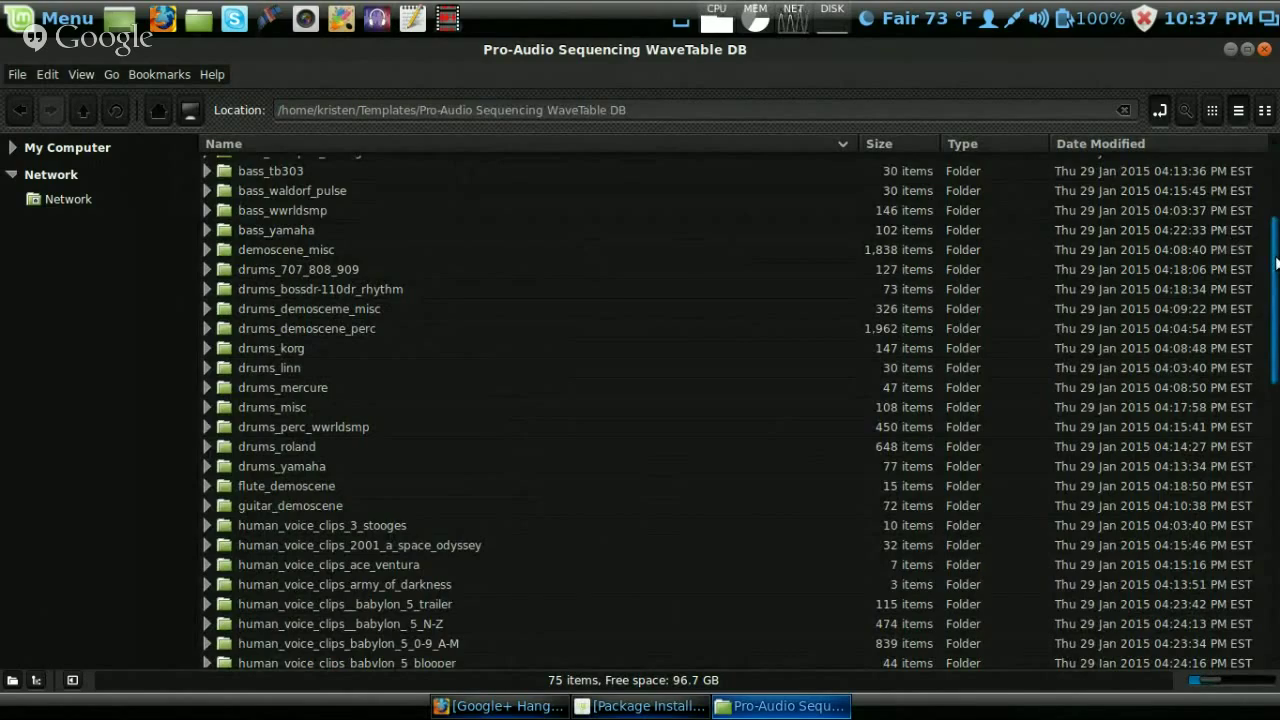
pyautogui.moveTo(1276, 262); pyautogui.dragTo(1276, 300)
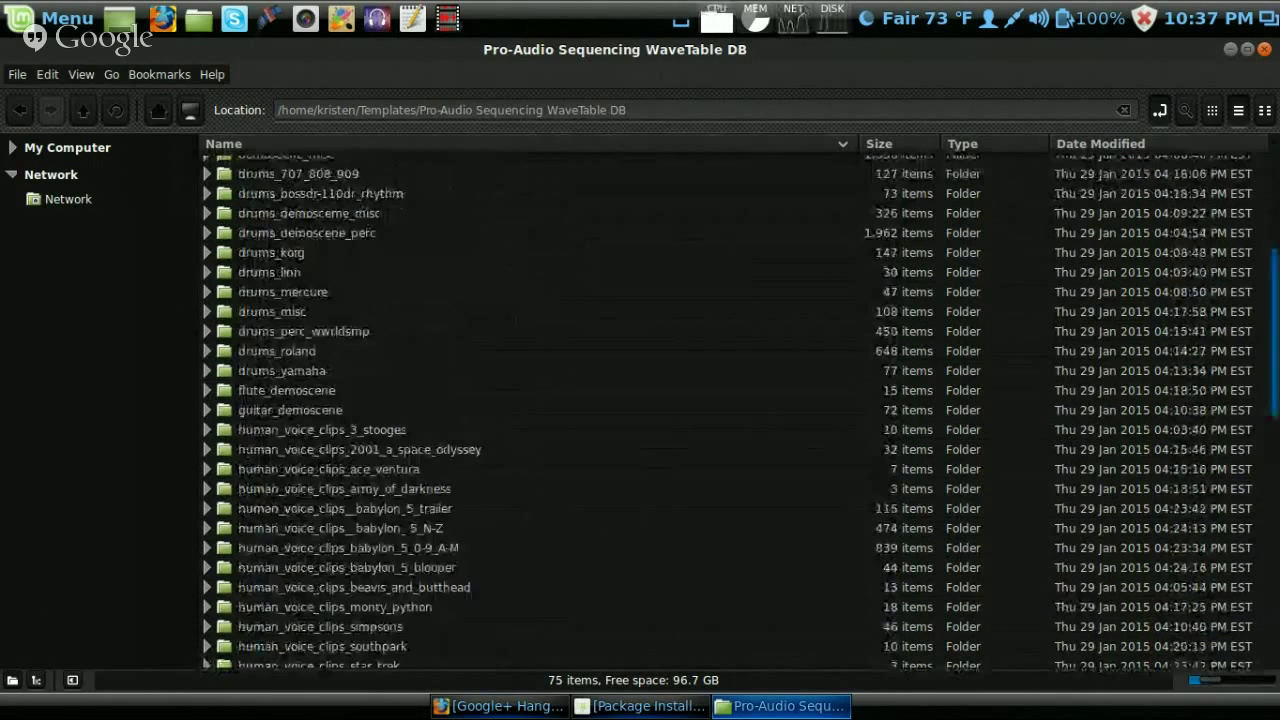
pyautogui.scroll(5, 533, 255)
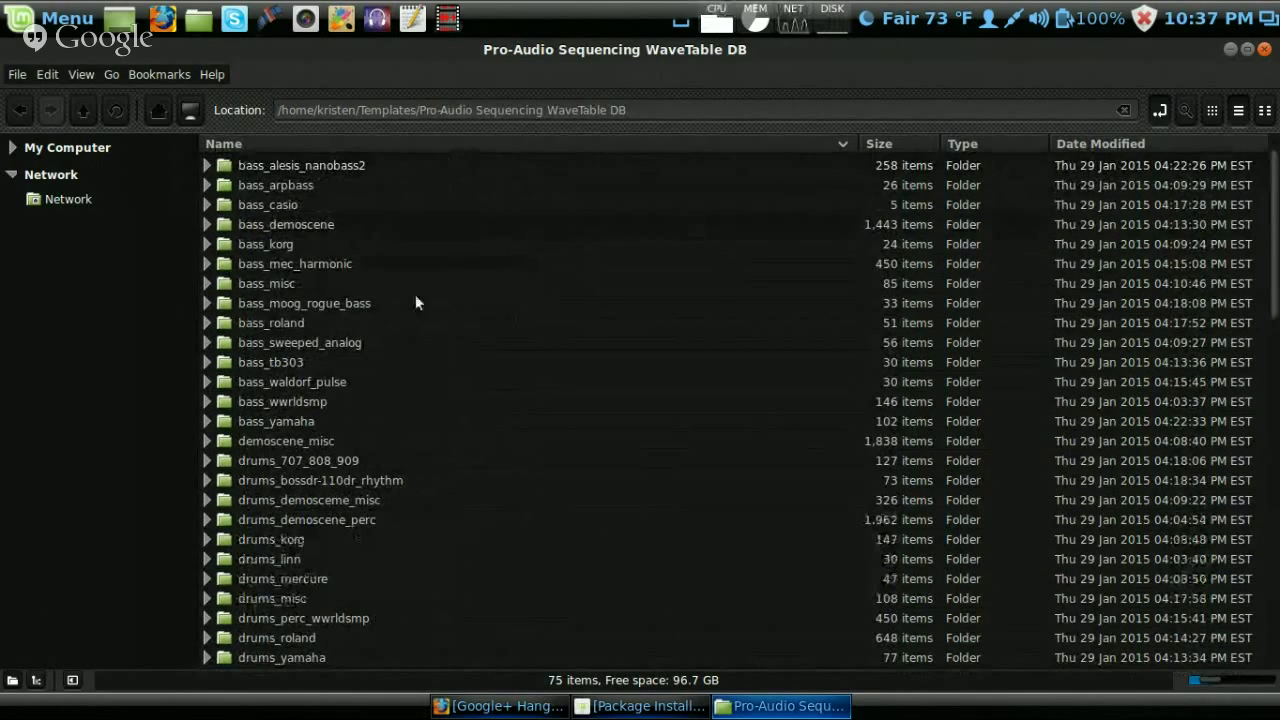
pyautogui.click(409, 264)
pyautogui.doubleClick(409, 263)
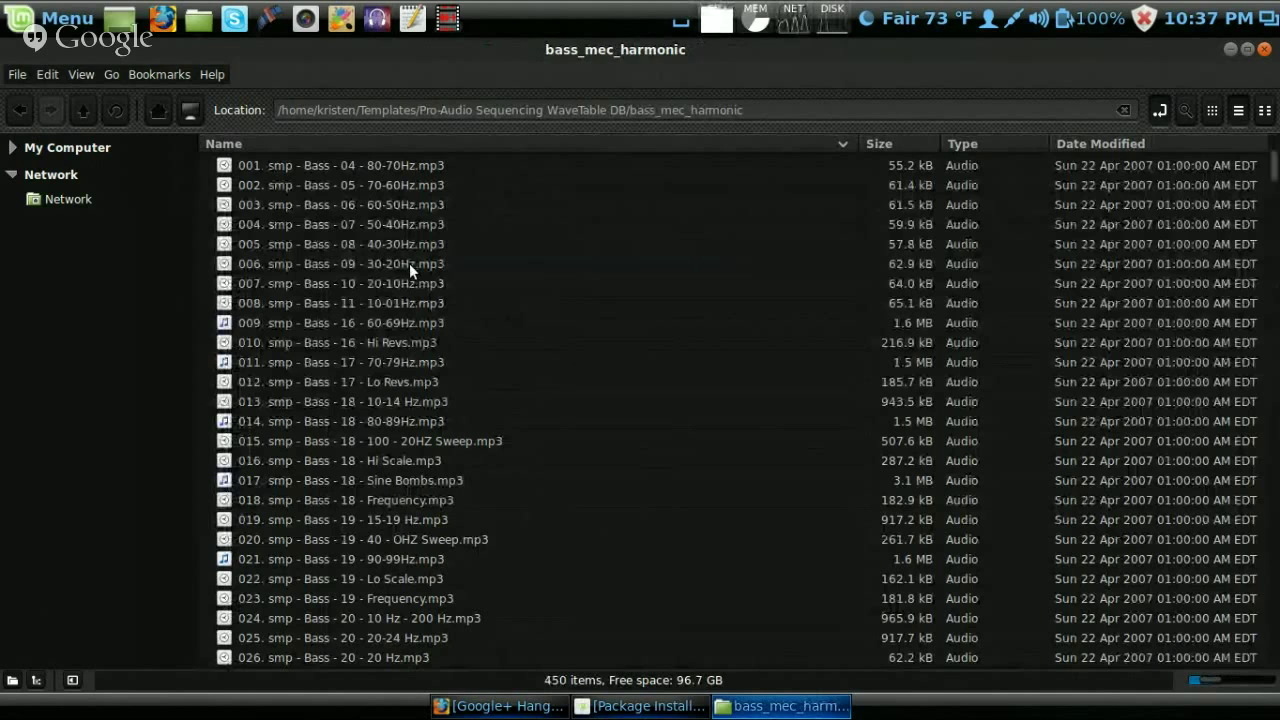
# Minimize the file manager window and launch OpenMPT from the desktop.
pyautogui.click(1237, 57)
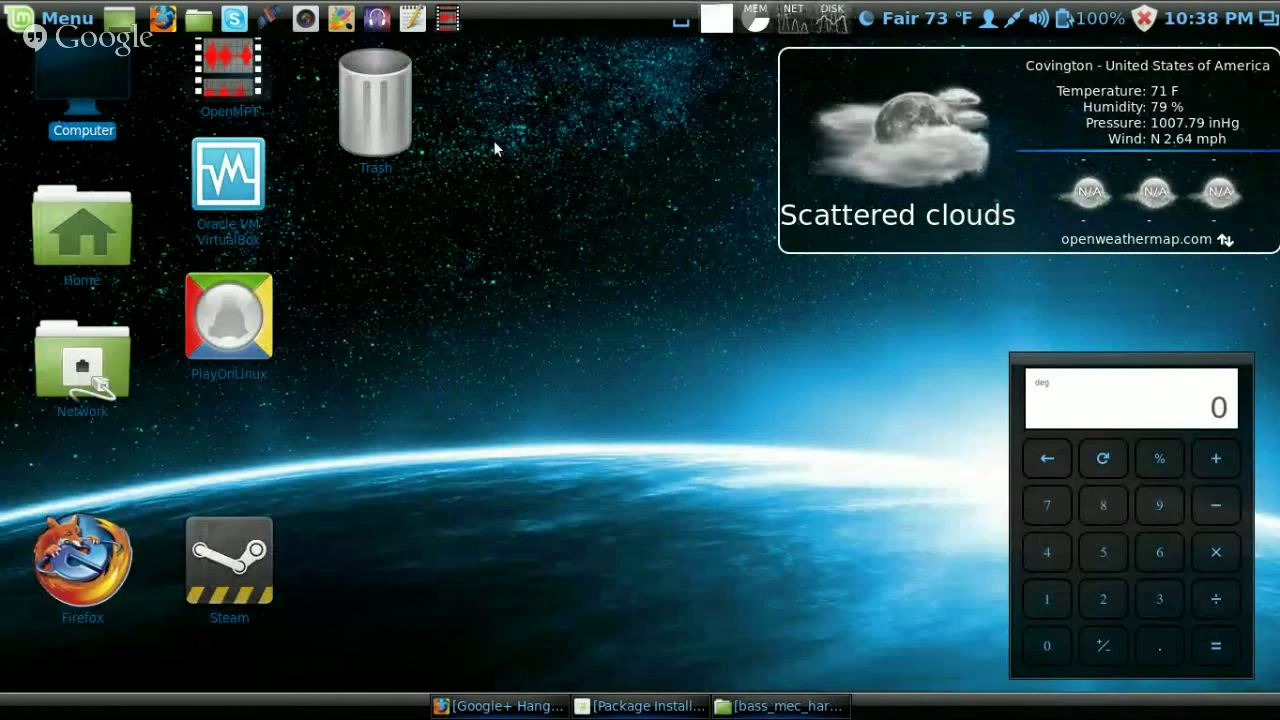
pyautogui.doubleClick(213, 61)
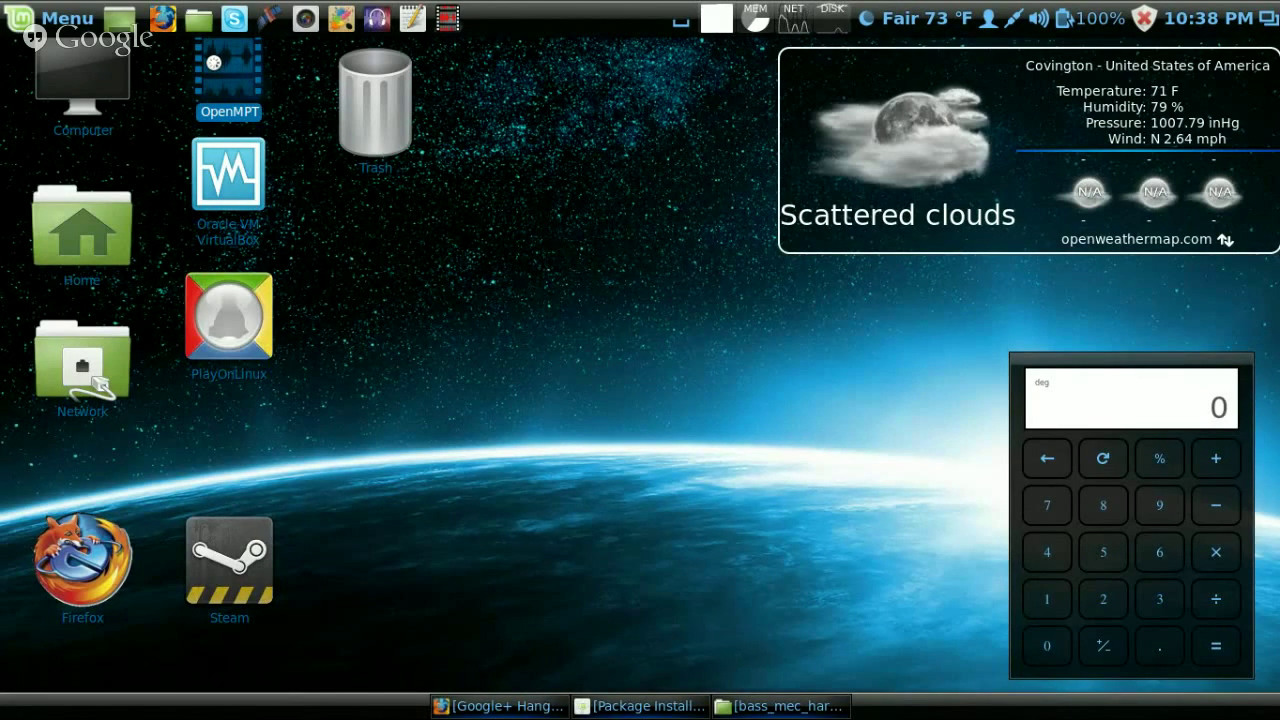
pyautogui.doubleClick(228, 87)
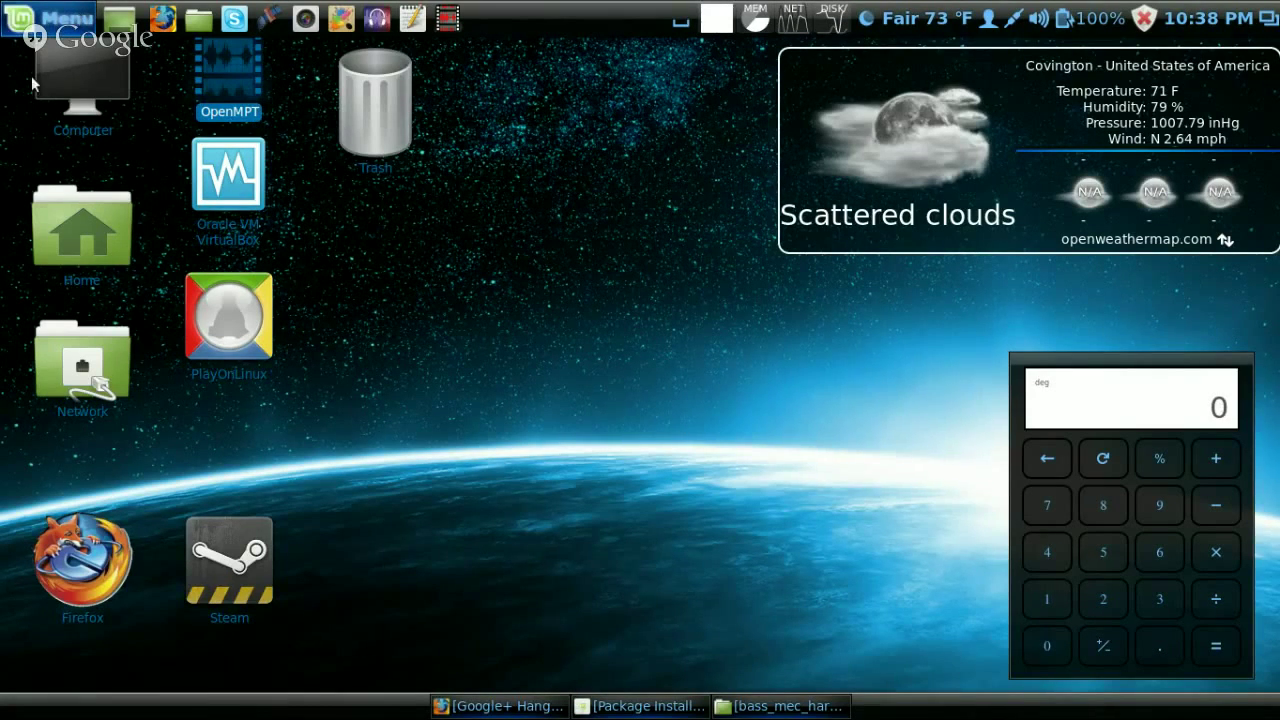
pyautogui.press('super')
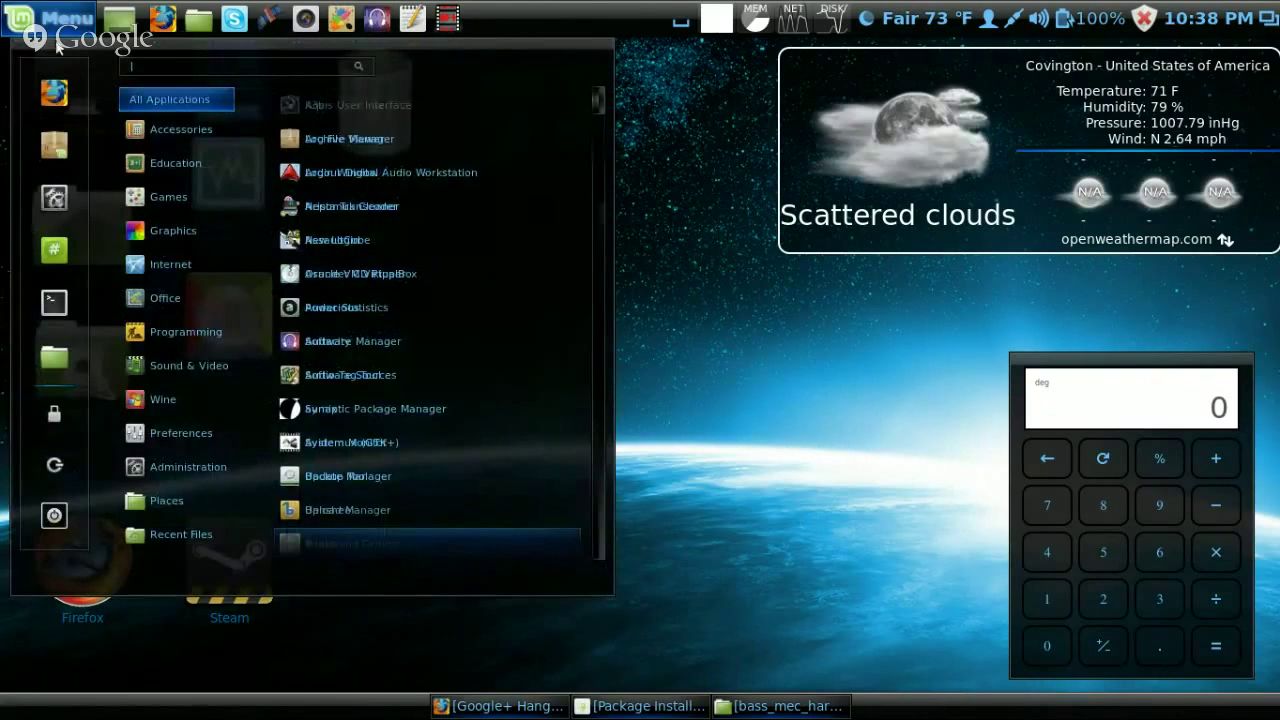
pyautogui.click(58, 148)
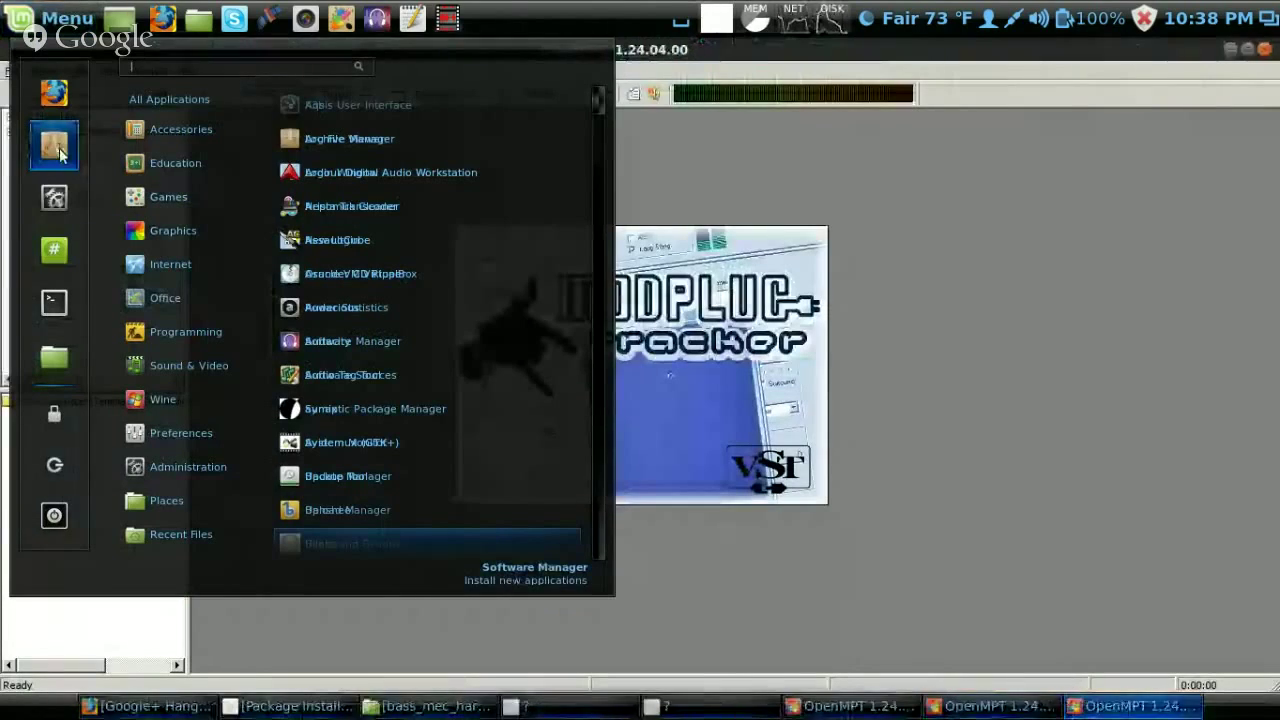
pyautogui.moveTo(150, 165)
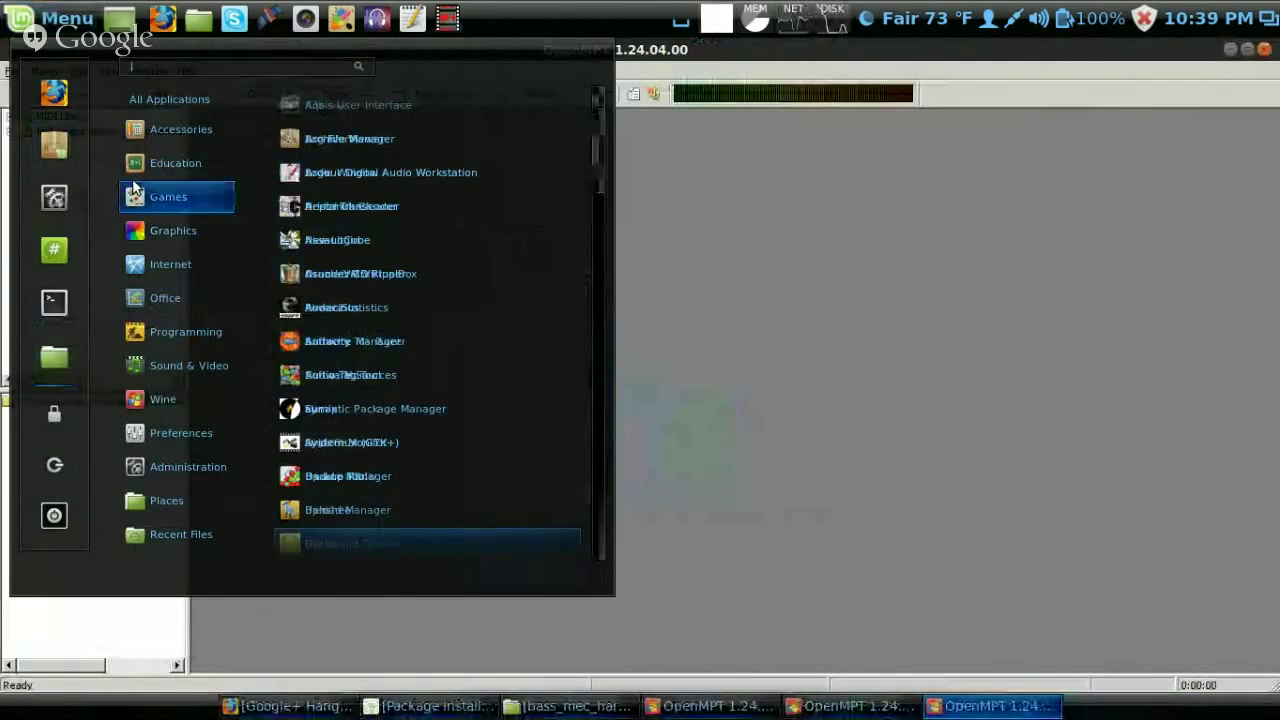
pyautogui.click(662, 153)
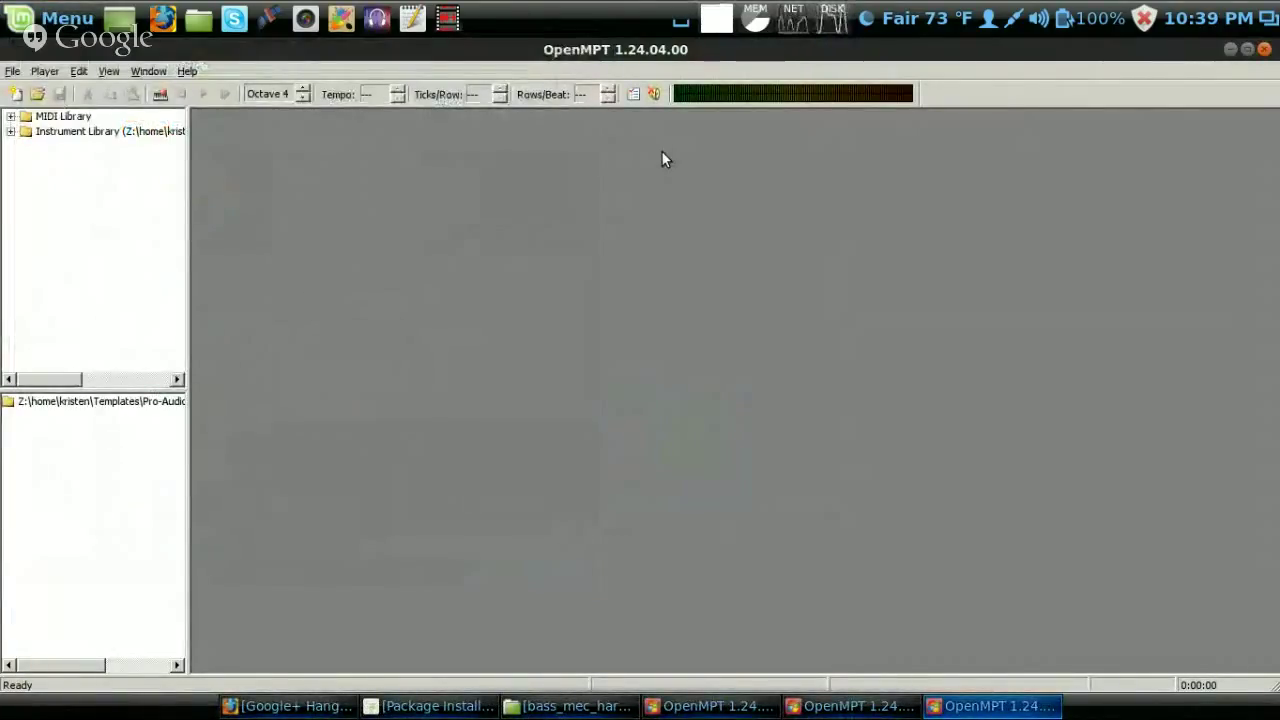
# Close the two surplus OpenMPT windows so that a single one stays open.
pyautogui.rightClick(945, 713)
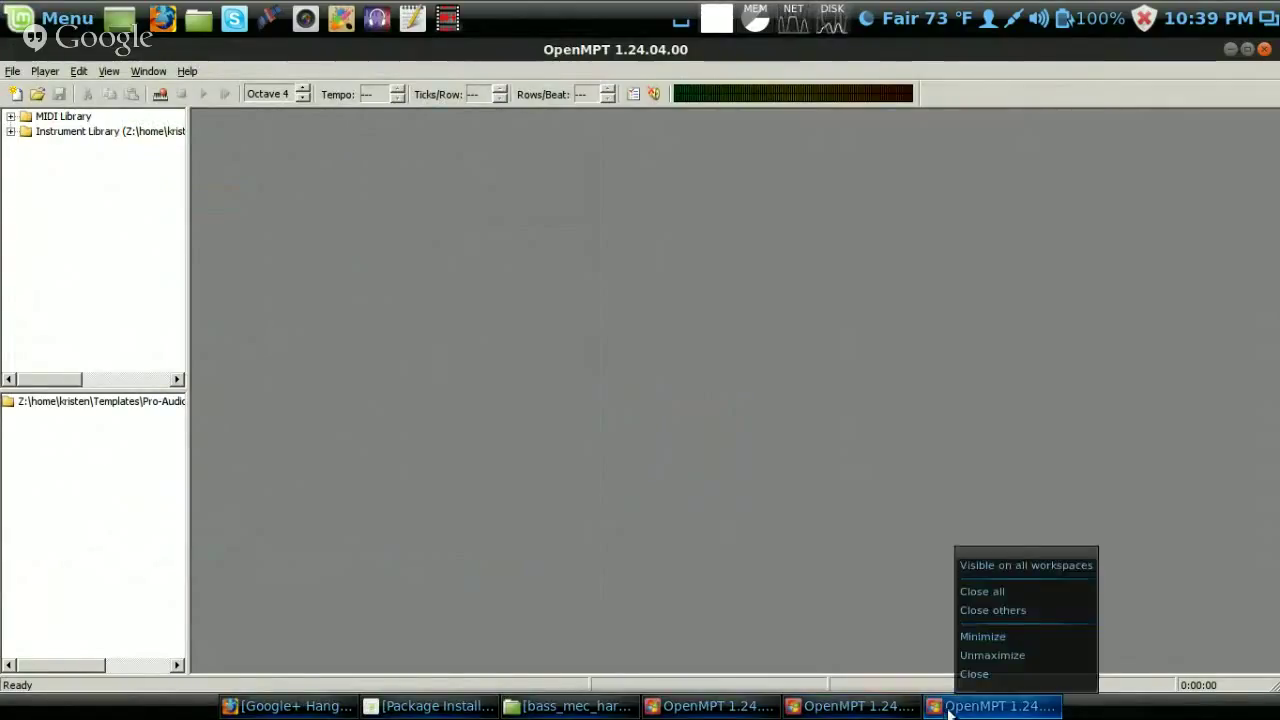
pyautogui.click(985, 674)
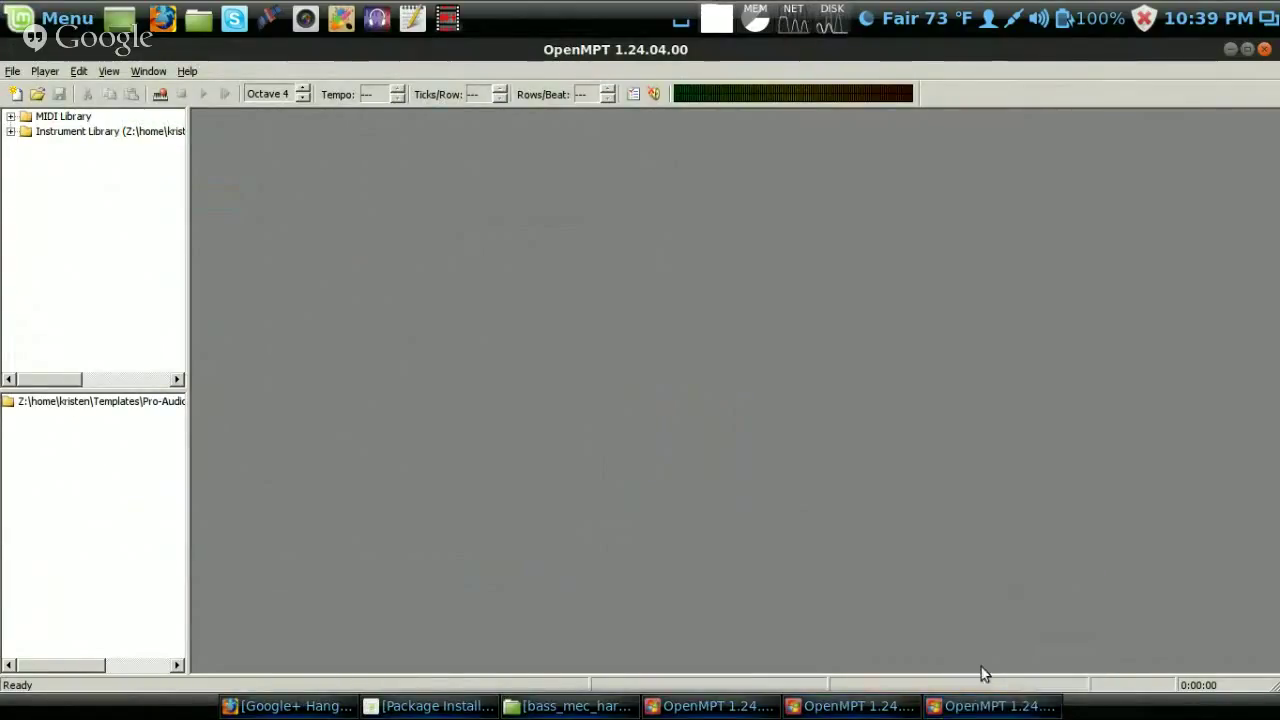
pyautogui.rightClick(883, 708)
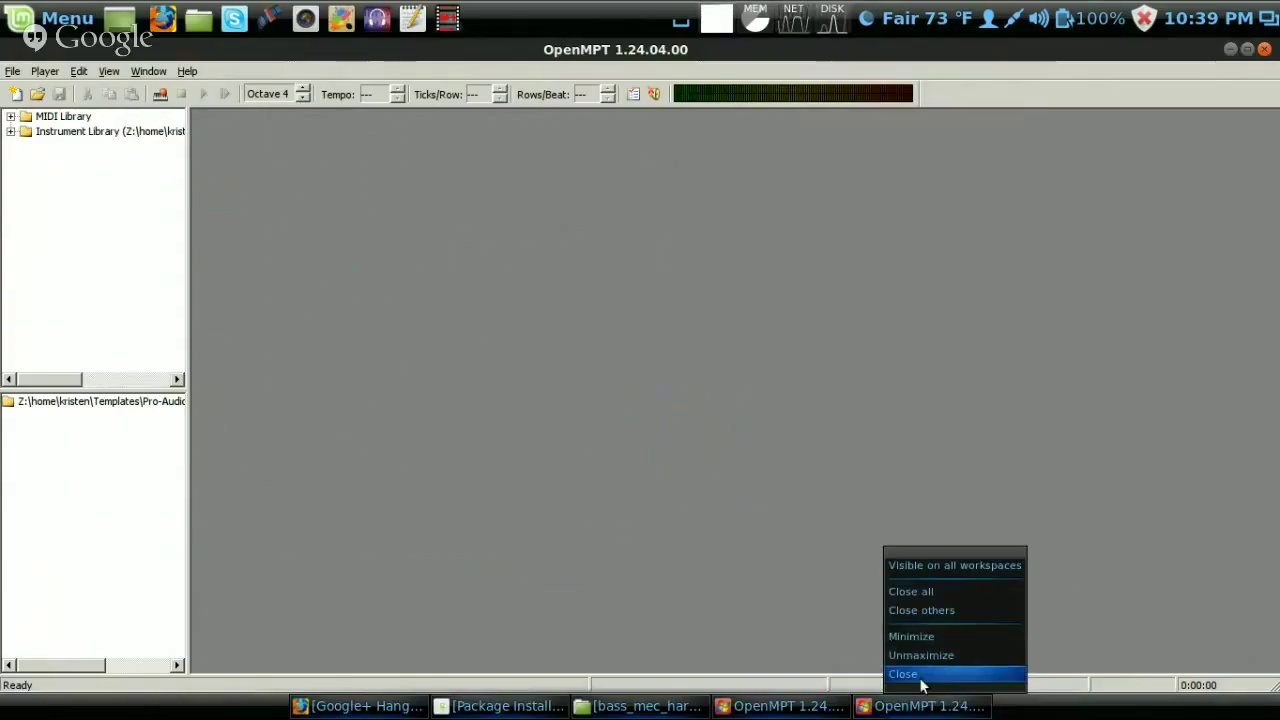
pyautogui.click(924, 676)
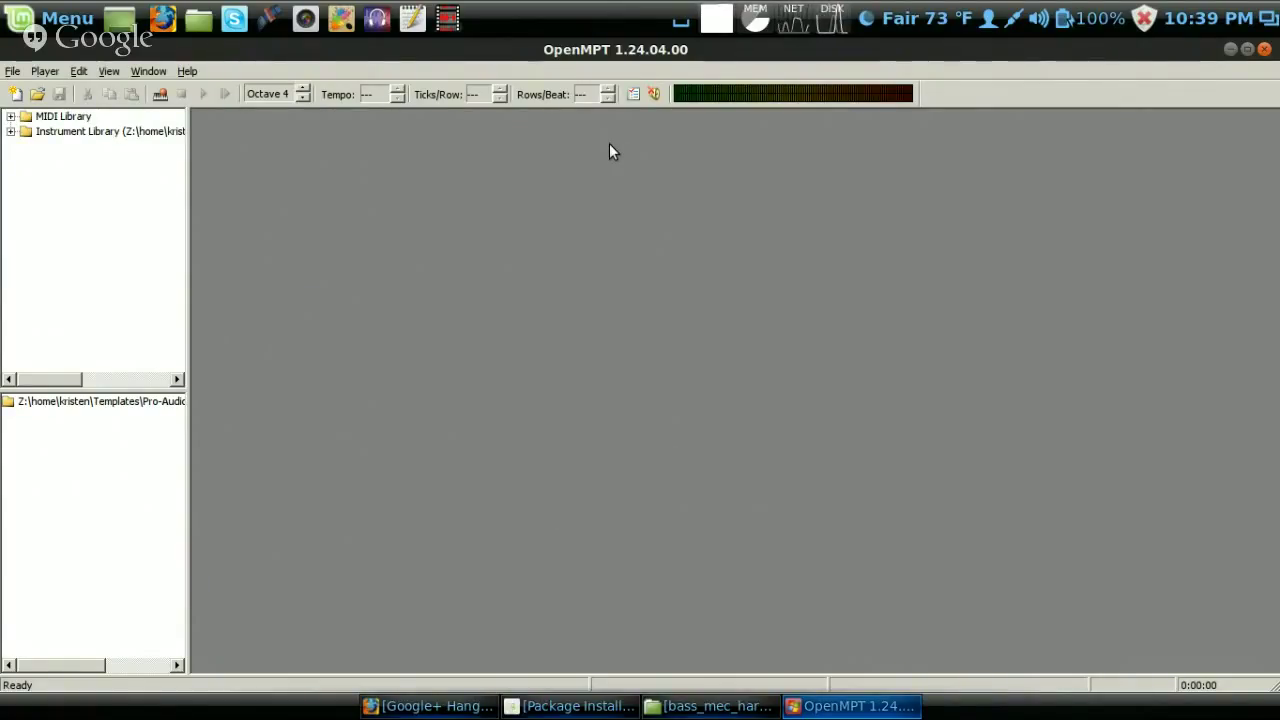
# Browse for a module file, going up from openMPT Projects to the Music folder, and cancel without opening anything.
pyautogui.click(13, 72)
pyautogui.moveTo(47, 94)
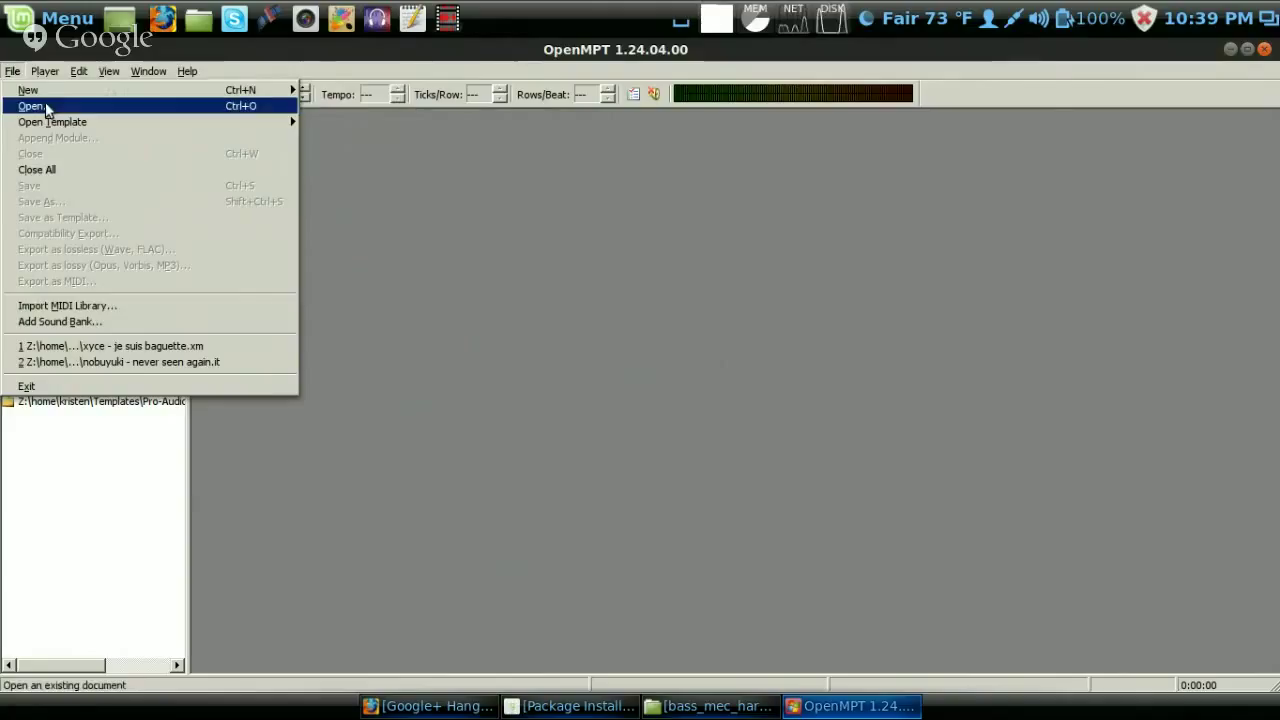
pyautogui.click(33, 106)
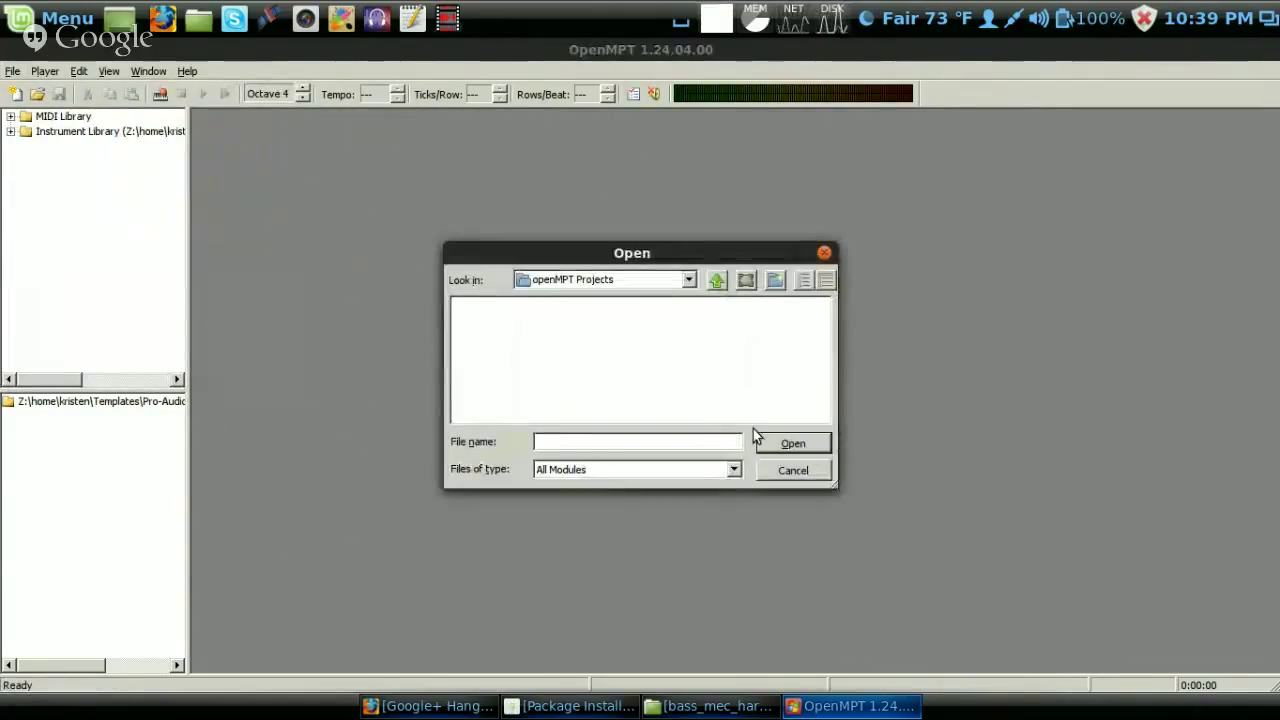
pyautogui.click(689, 280)
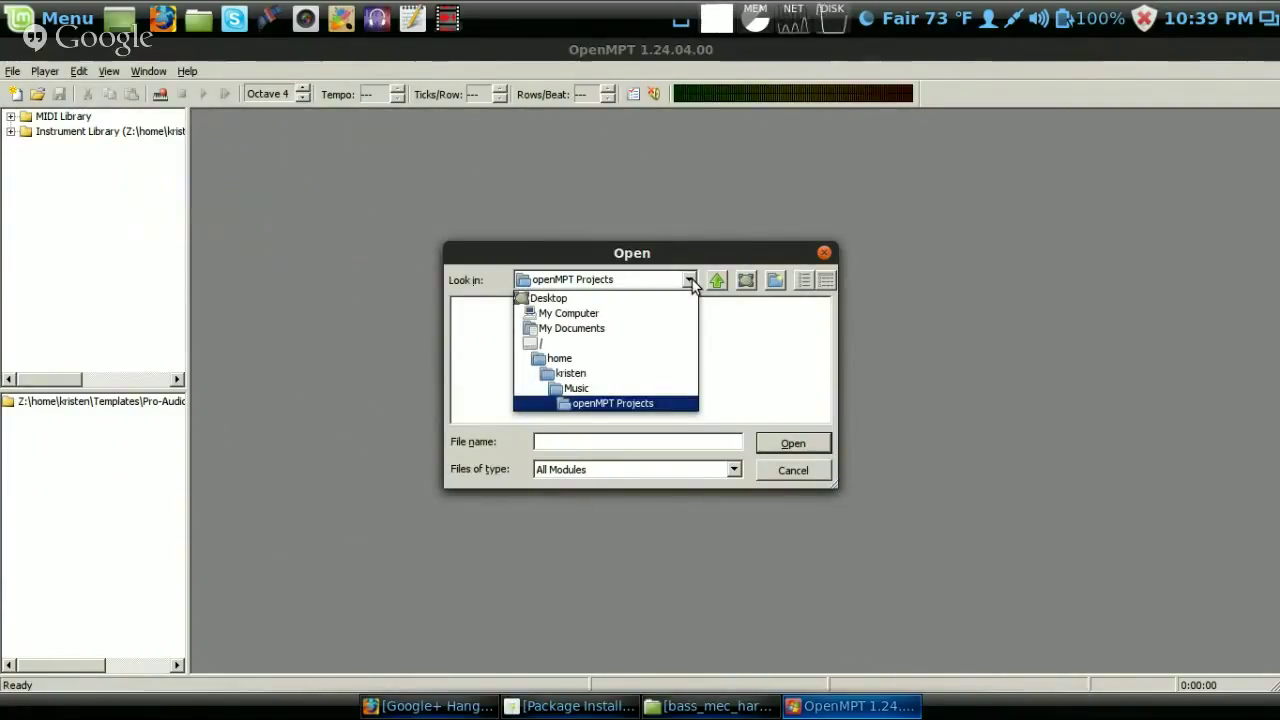
pyautogui.click(692, 283)
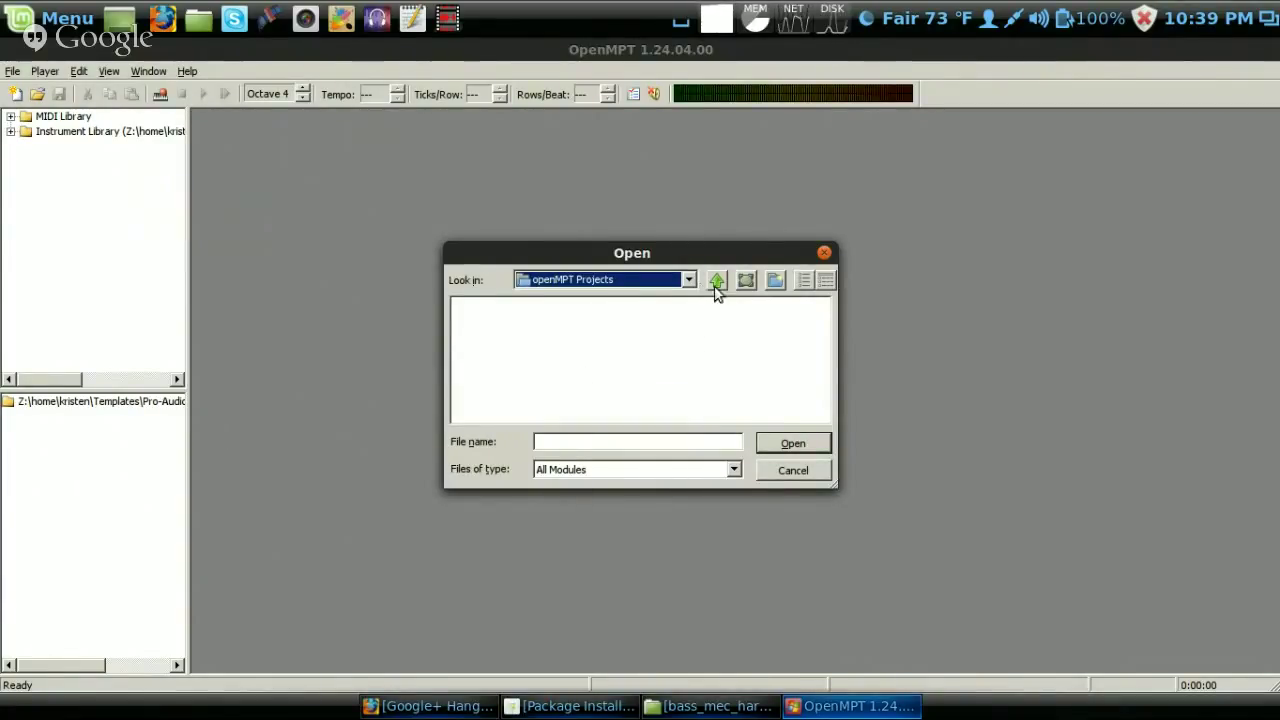
pyautogui.click(718, 284)
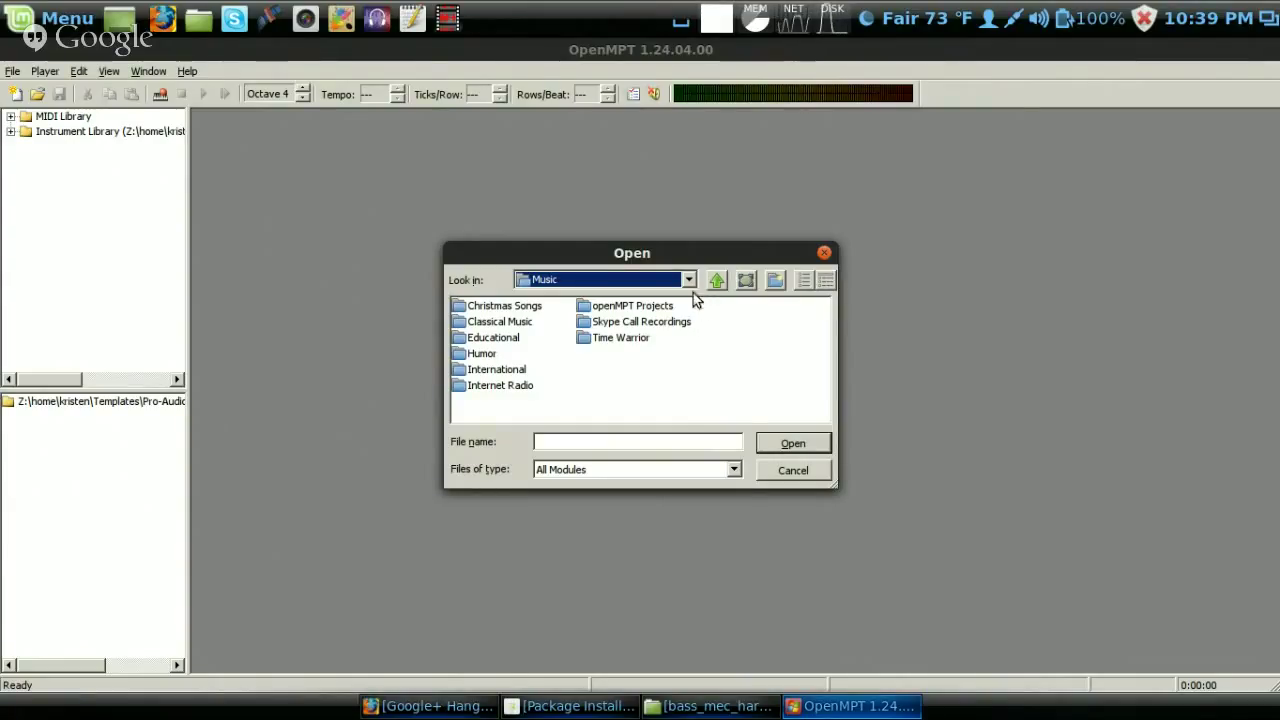
pyautogui.click(777, 468)
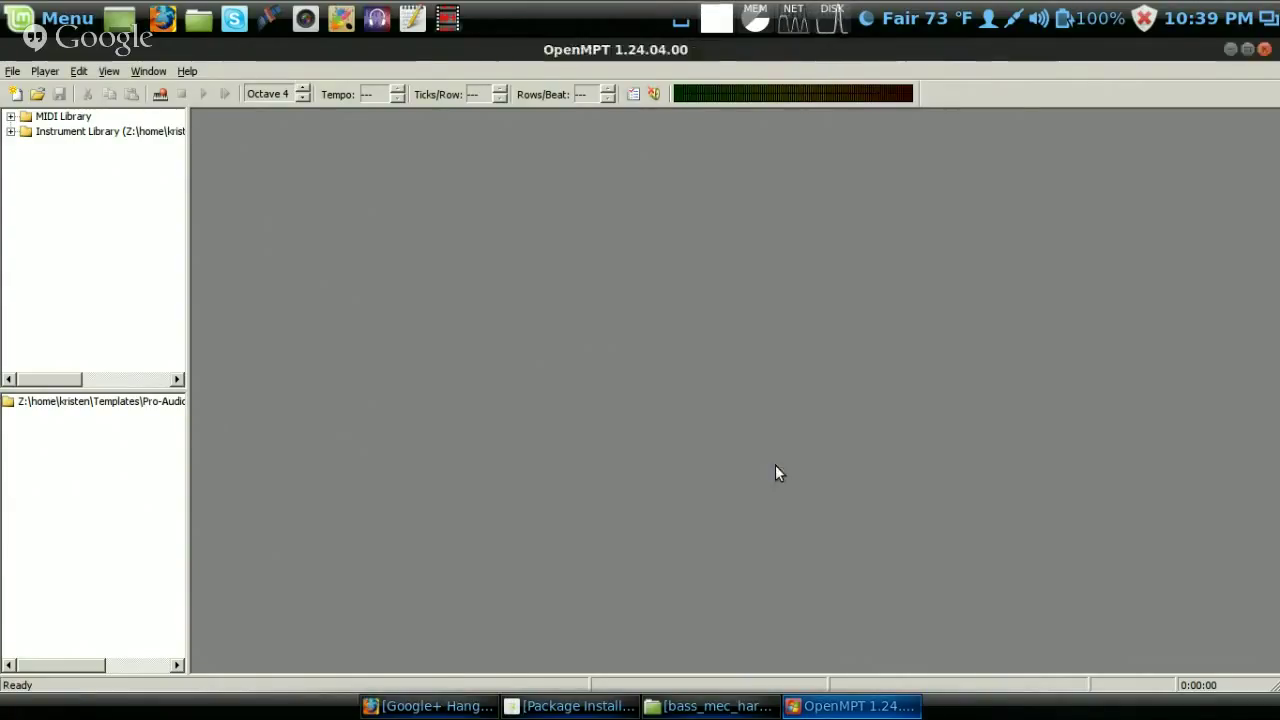
# Open the example module coda - prehistoric bird.it and maximize its window.
pyautogui.click(187, 72)
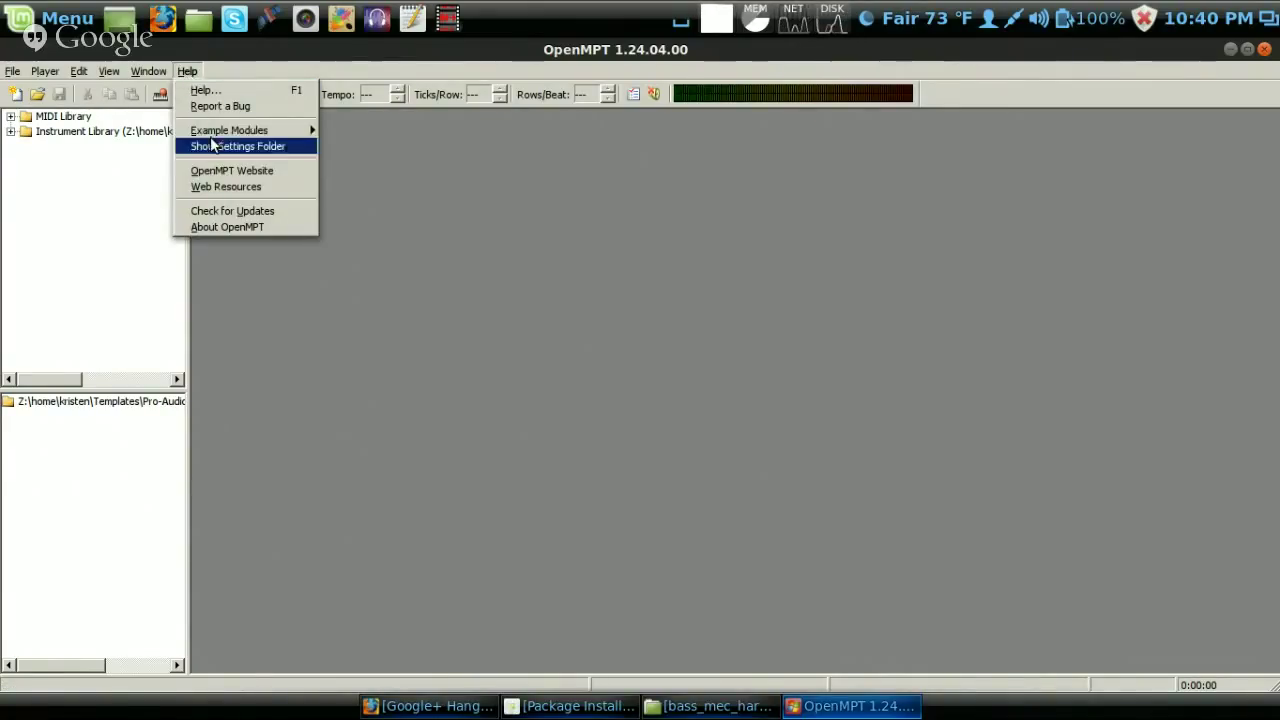
pyautogui.moveTo(212, 133)
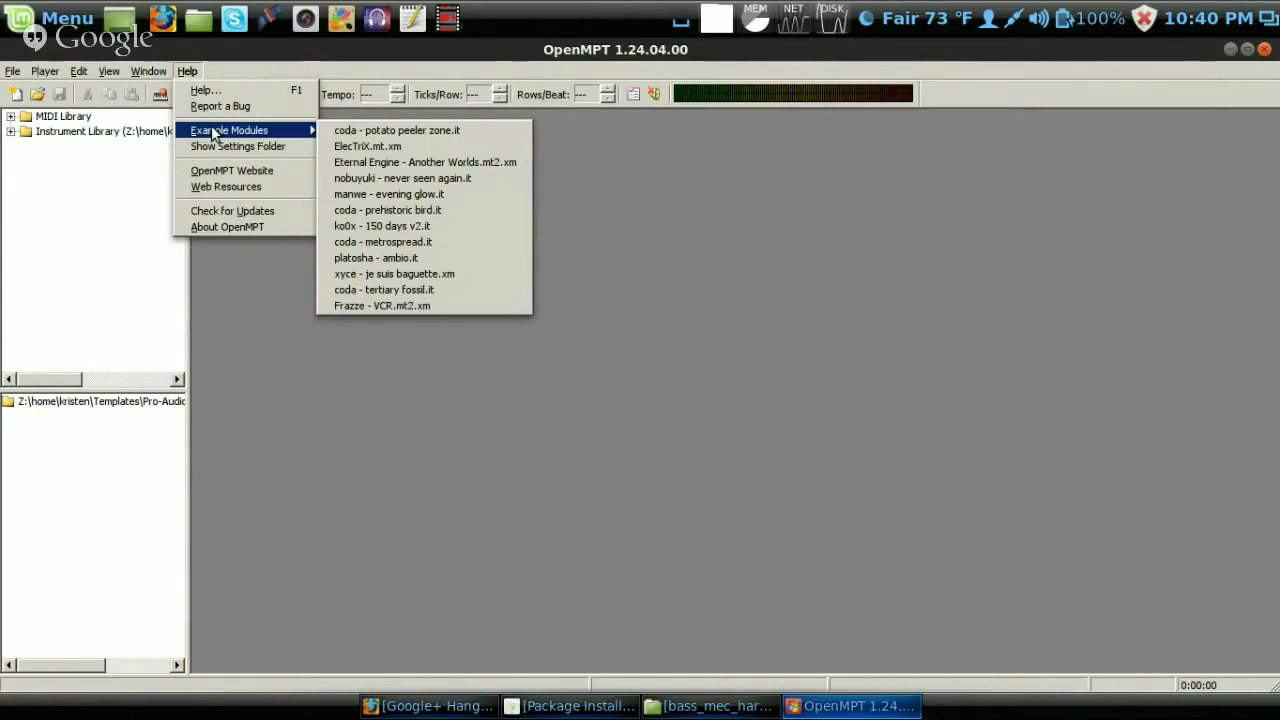
pyautogui.click(406, 210)
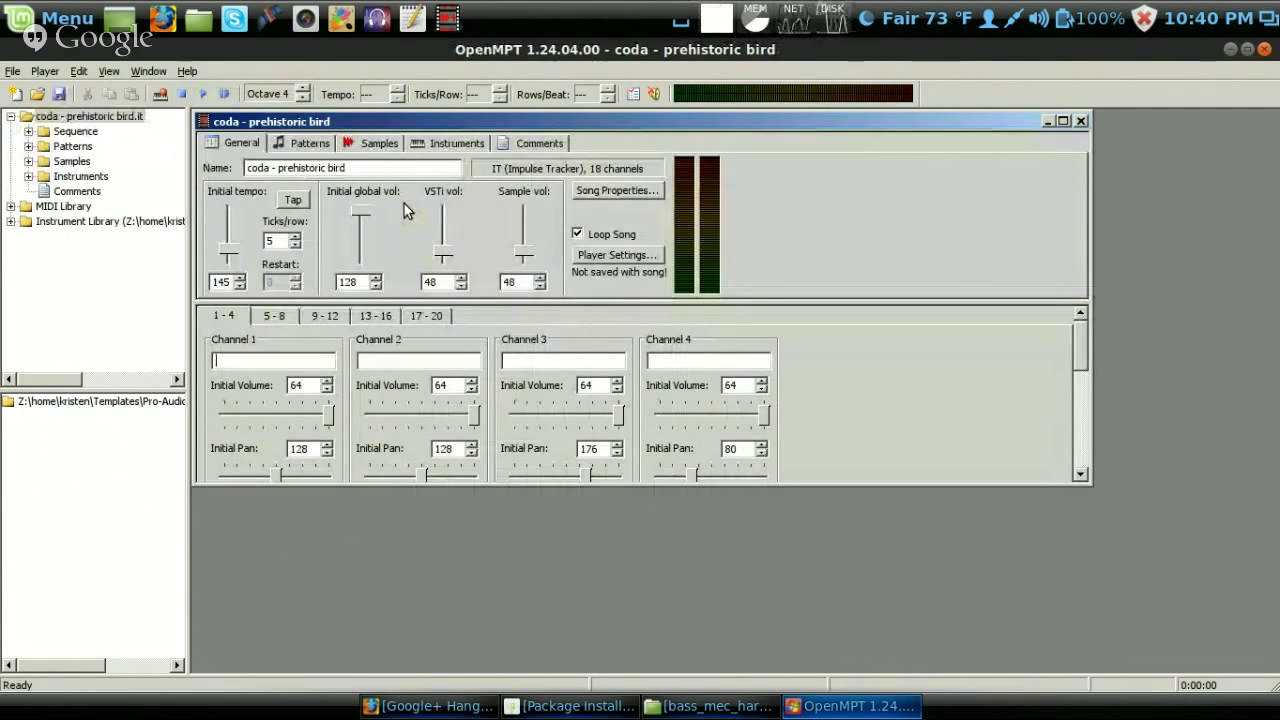
pyautogui.click(1062, 121)
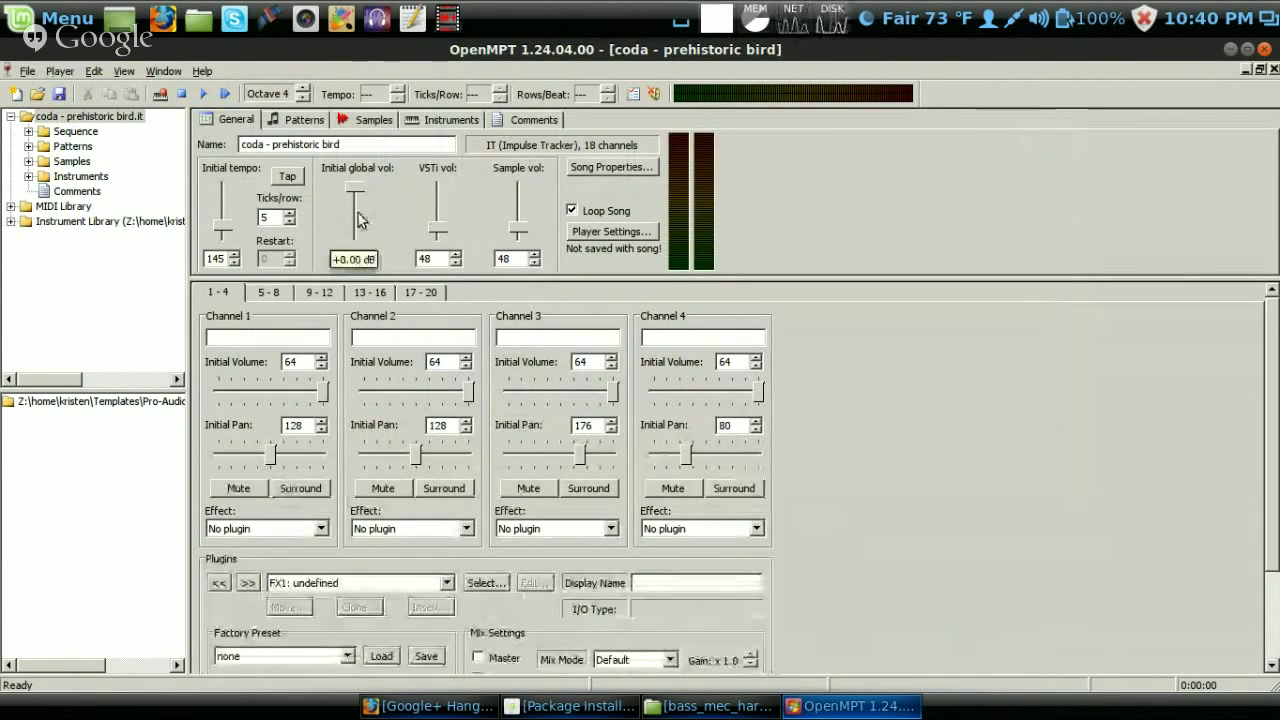
# Look through the rows of the module's first pattern and play it briefly before stopping.
pyautogui.click(322, 119)
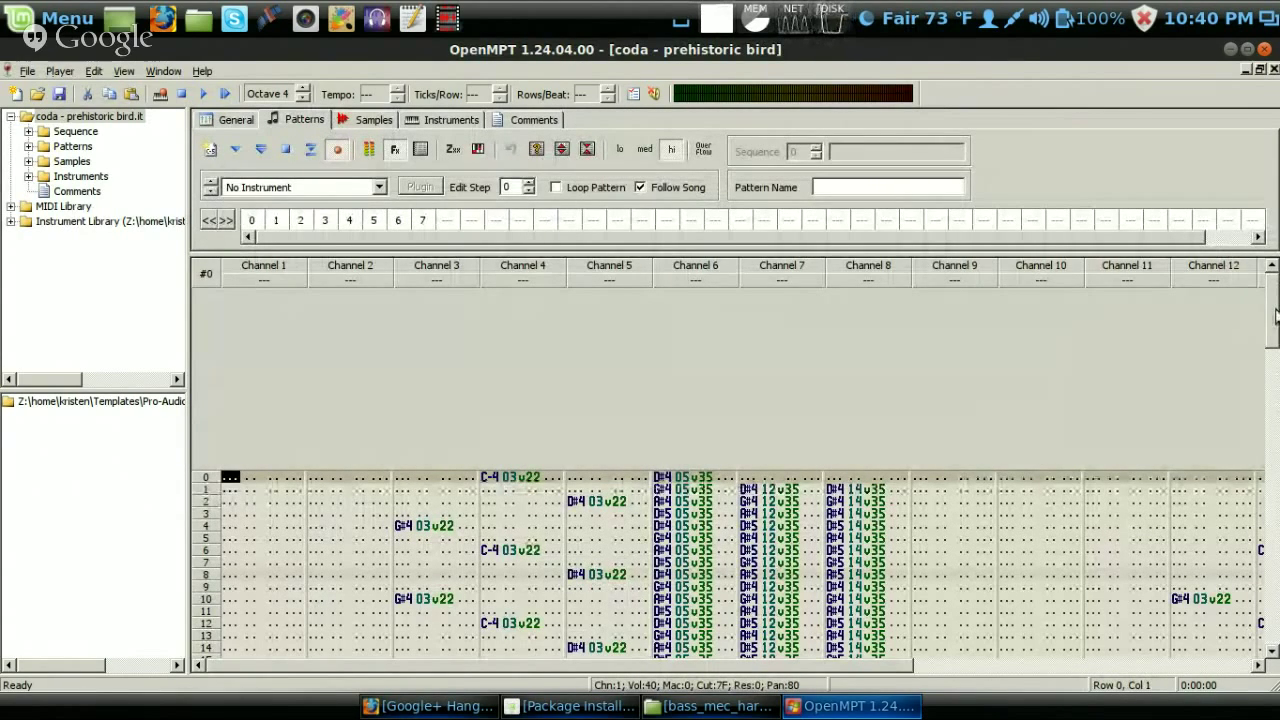
pyautogui.scroll(-8, 1274, 300)
pyautogui.scroll(-9, 728, 472)
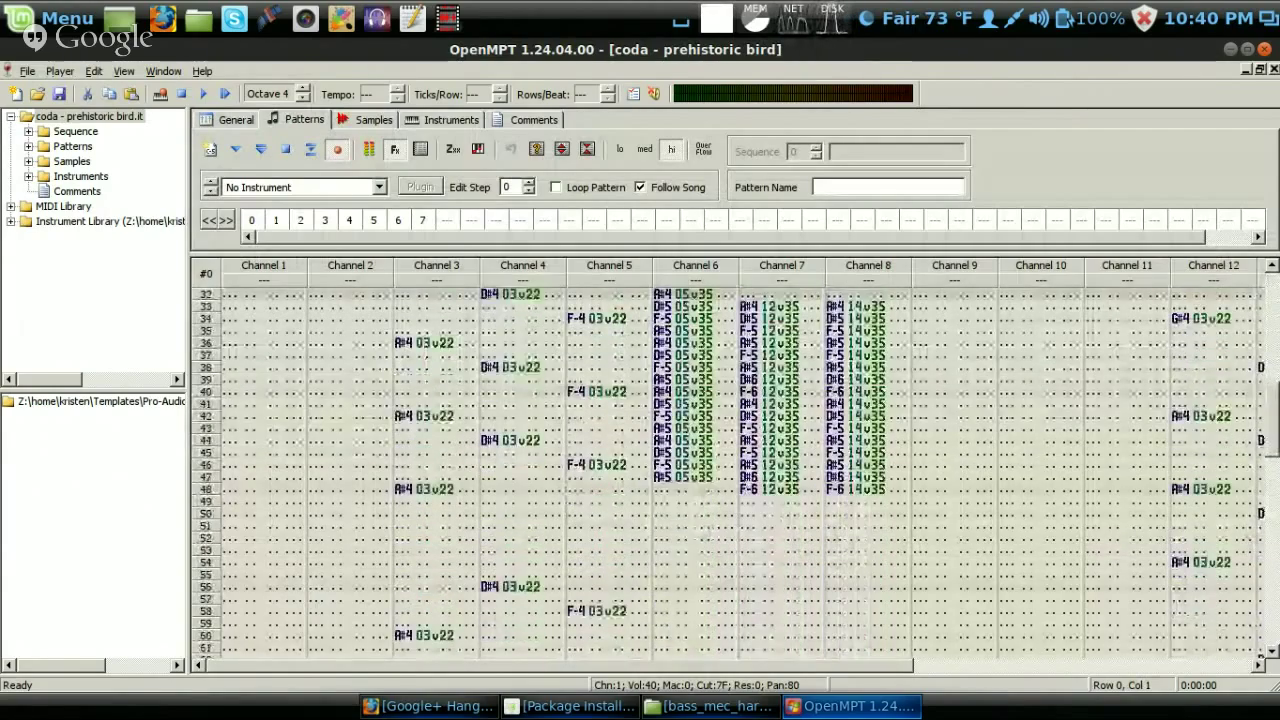
pyautogui.scroll(-10, 728, 472)
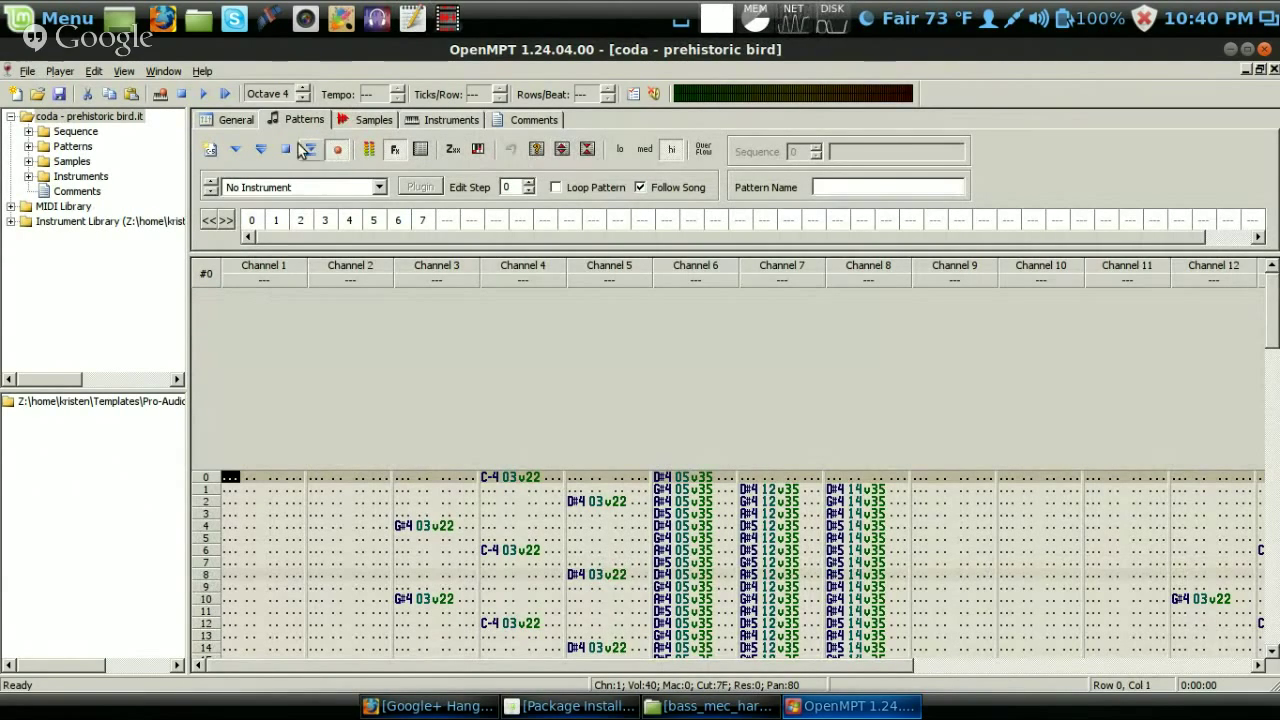
pyautogui.click(244, 149)
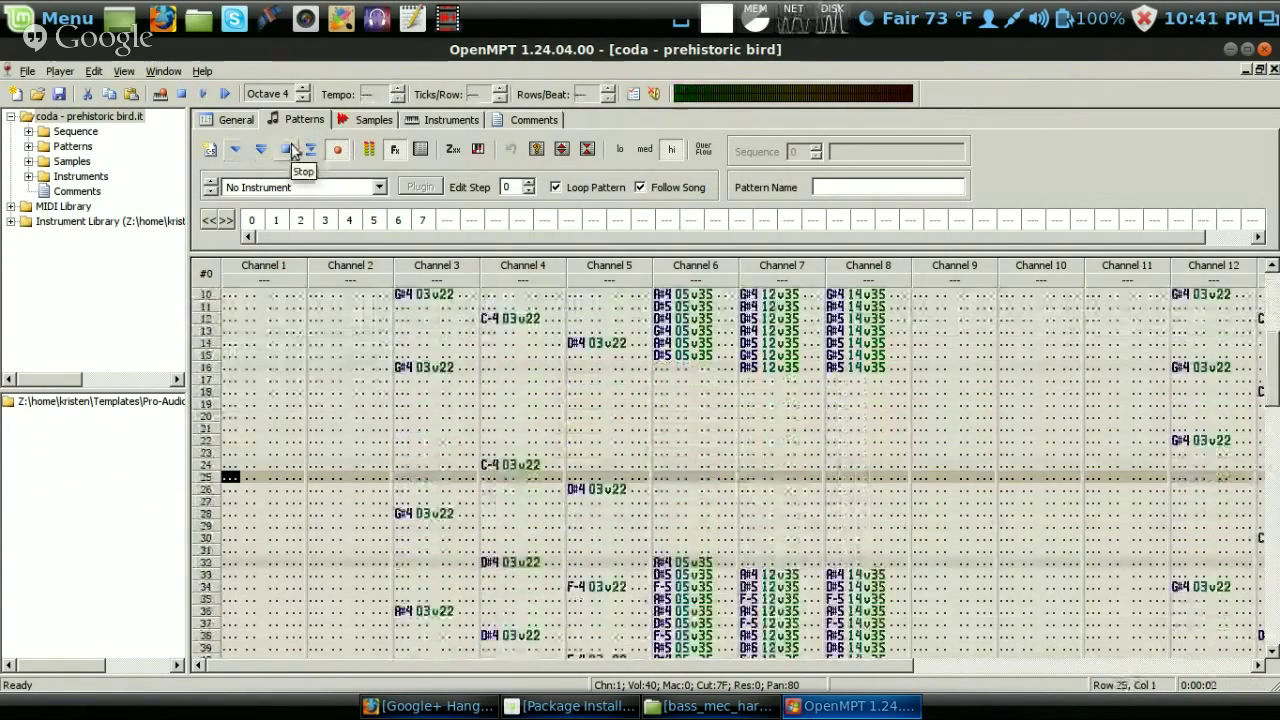
pyautogui.click(291, 149)
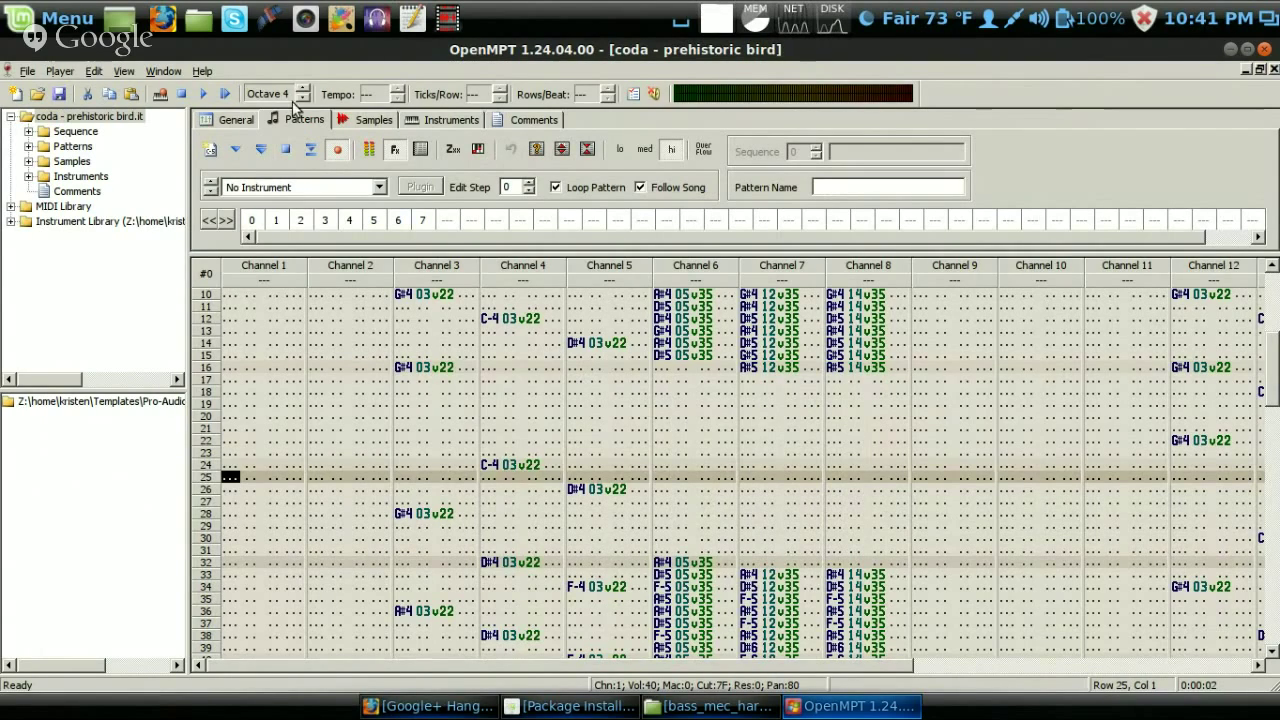
# Play the prehistoric bird song, glance at the overview of open windows during playback, and pause the song.
pyautogui.click(206, 93)
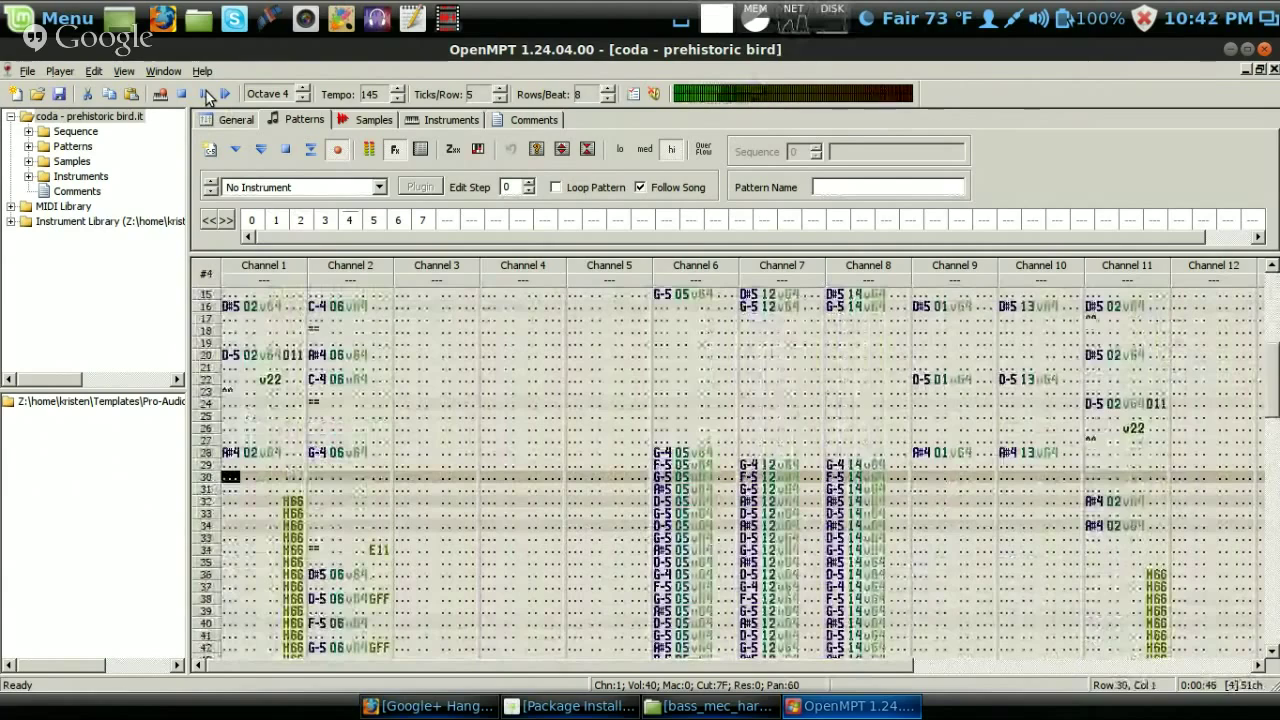
pyautogui.click(206, 93)
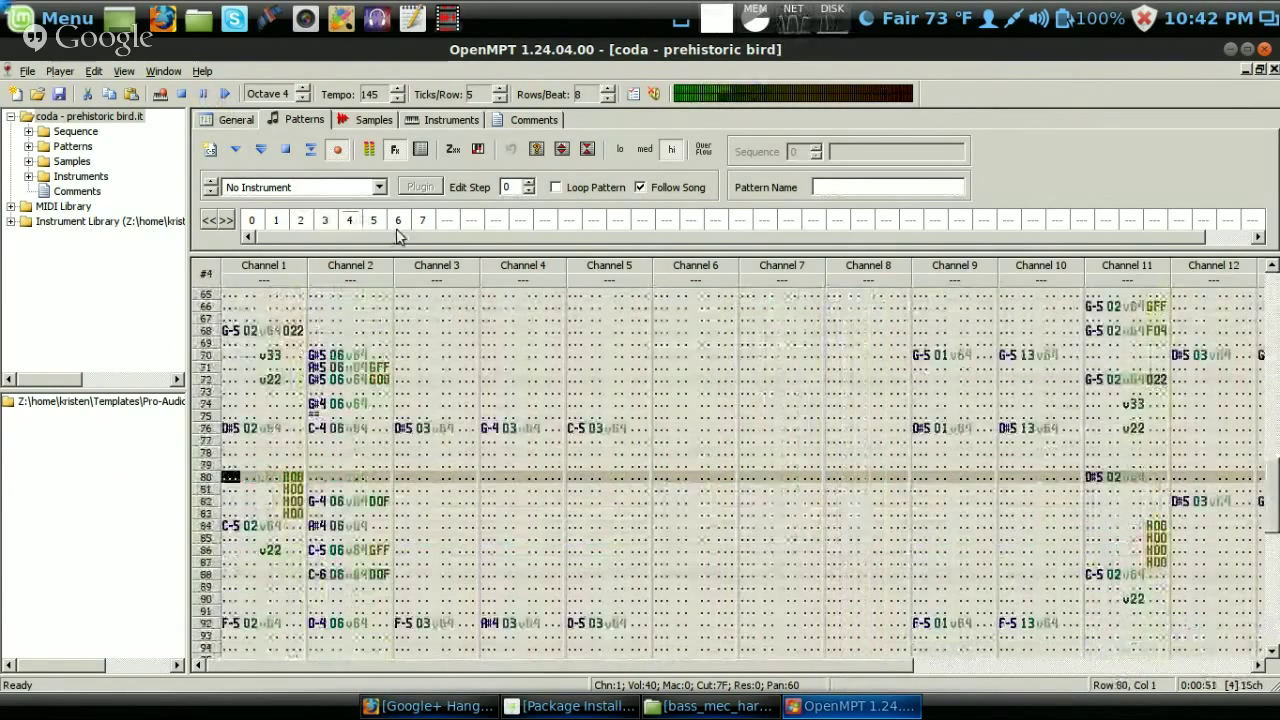
pyautogui.hotkey('ctrl', 'alt', 'Down')
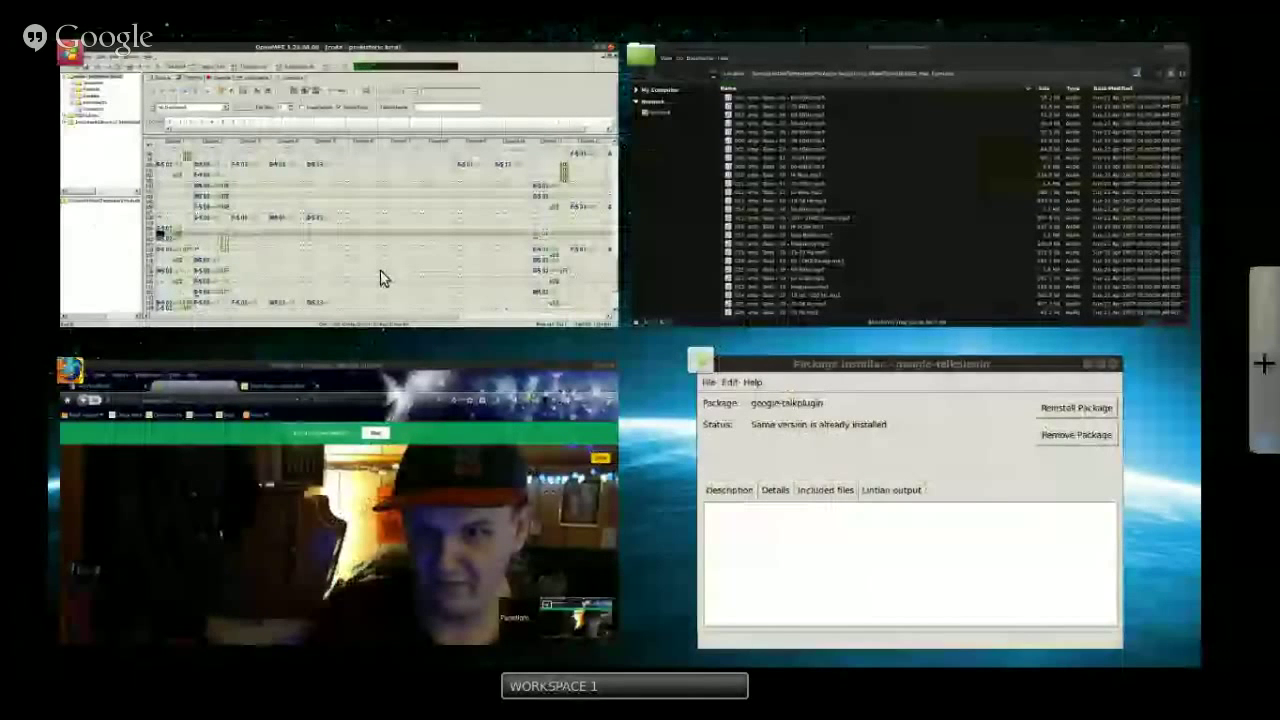
pyautogui.click(381, 278)
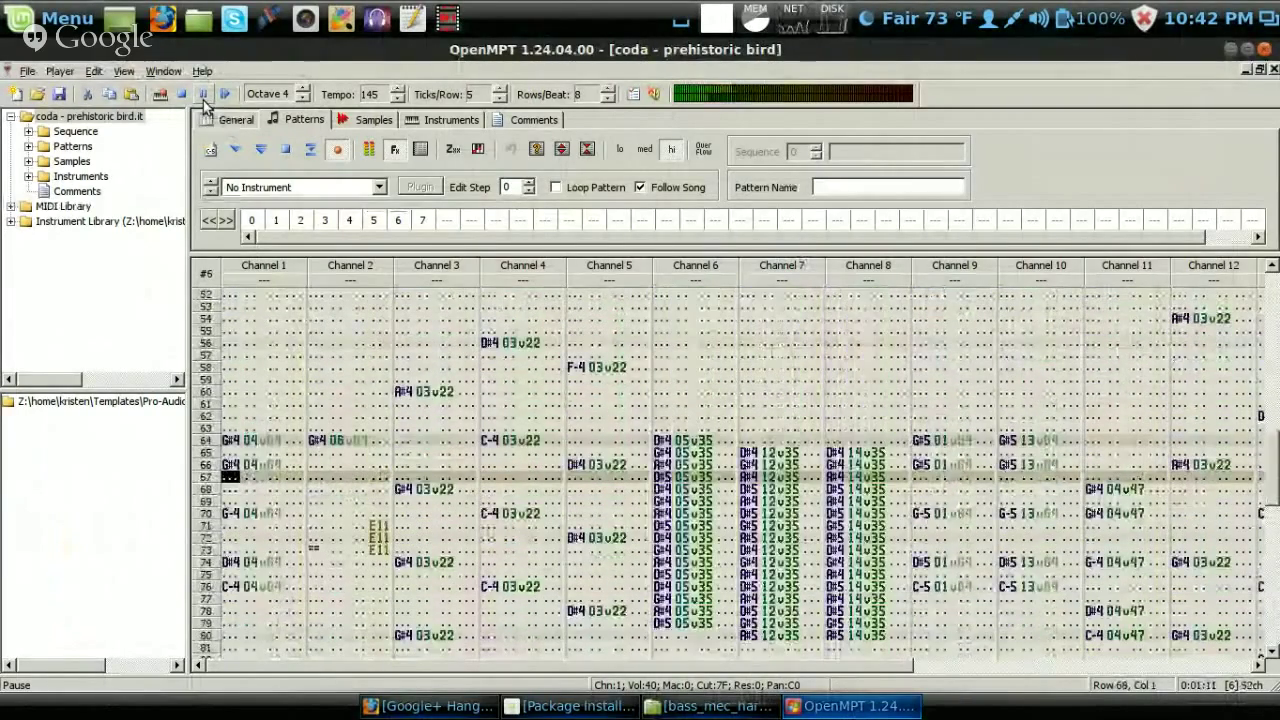
pyautogui.click(204, 97)
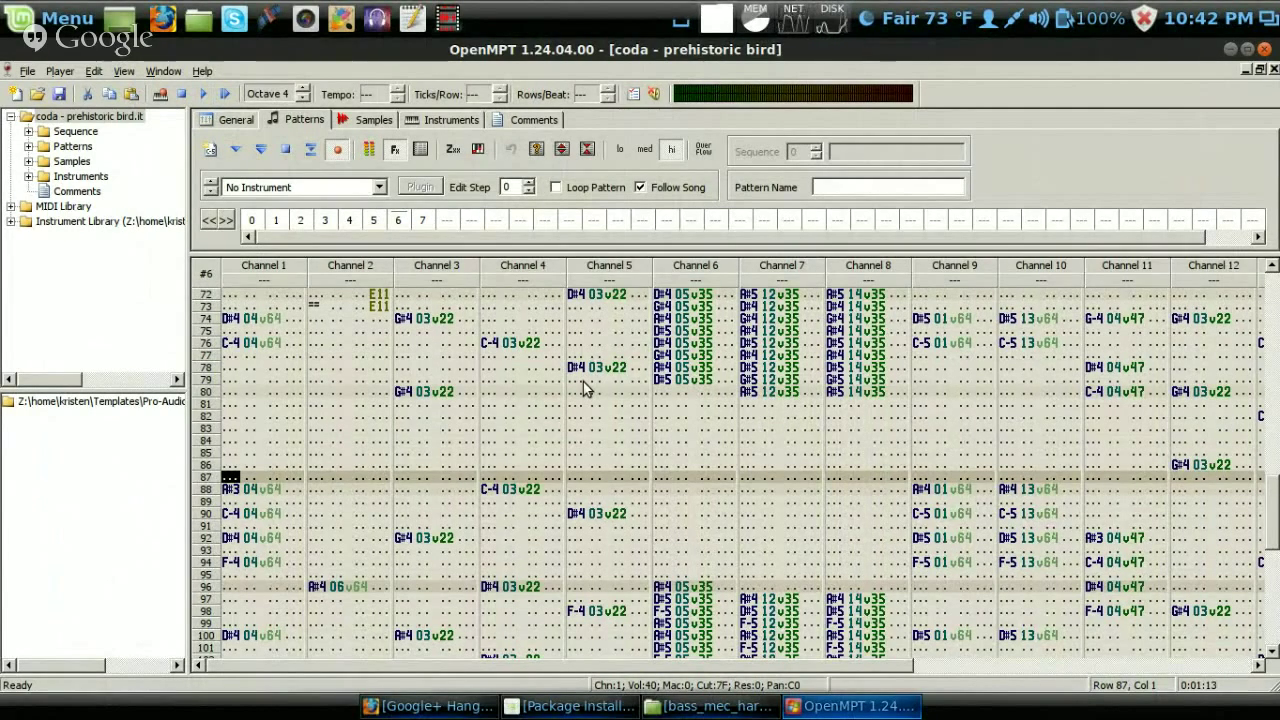
# Close OpenMPT and launch the Kdenlive video editor.
pyautogui.click(1265, 50)
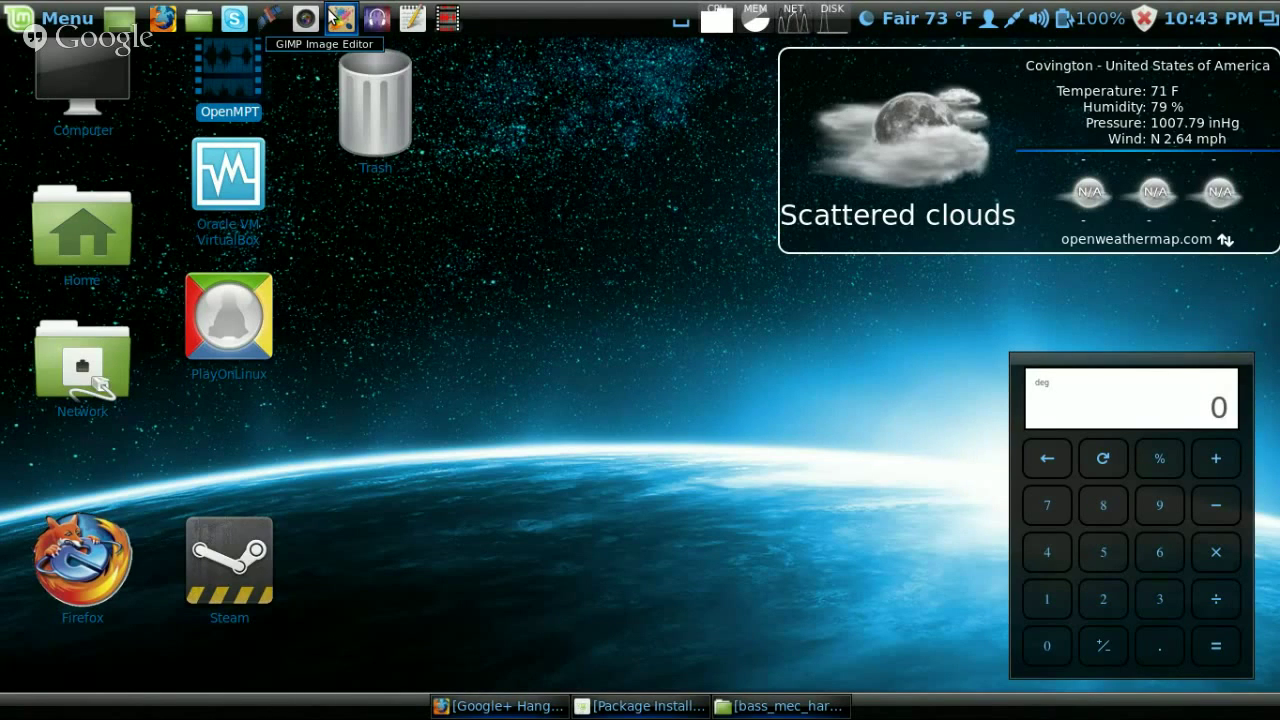
pyautogui.click(263, 27)
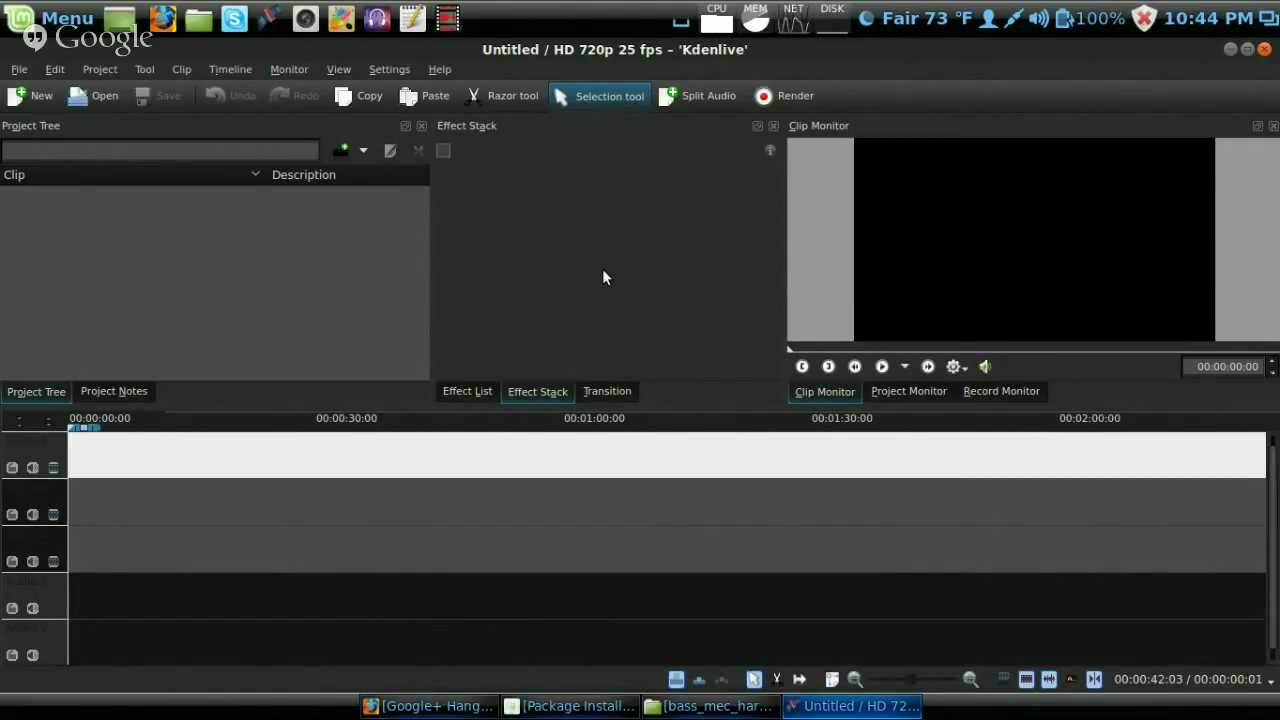
# Start adding a clip to the project and browse to the Special Effects folder inside Templates > Video Templates.
pyautogui.rightClick(282, 229)
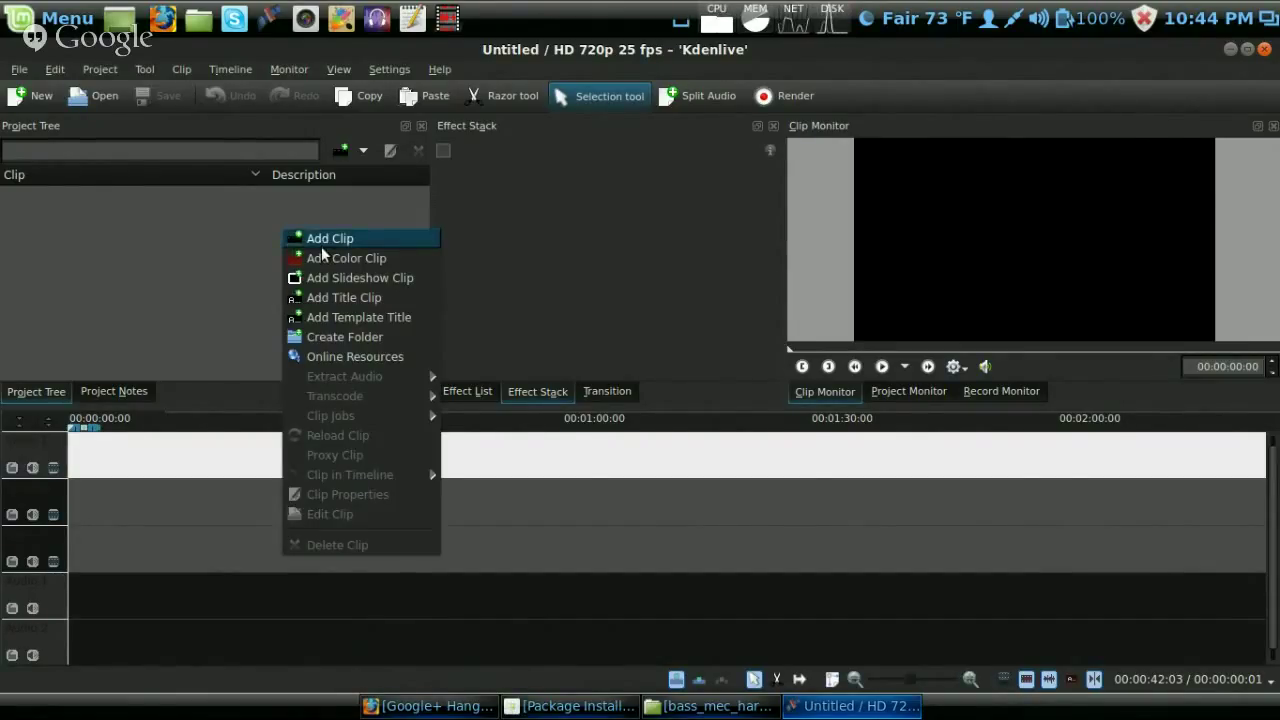
pyautogui.click(321, 246)
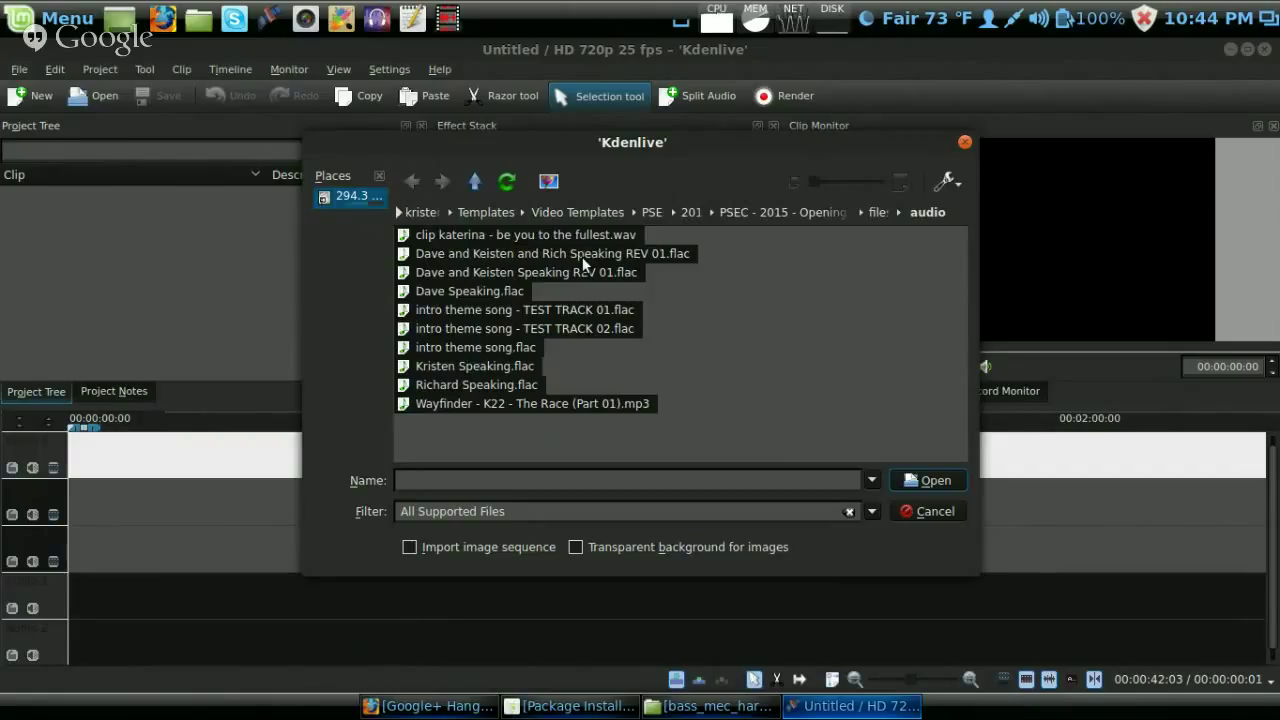
pyautogui.click(497, 210)
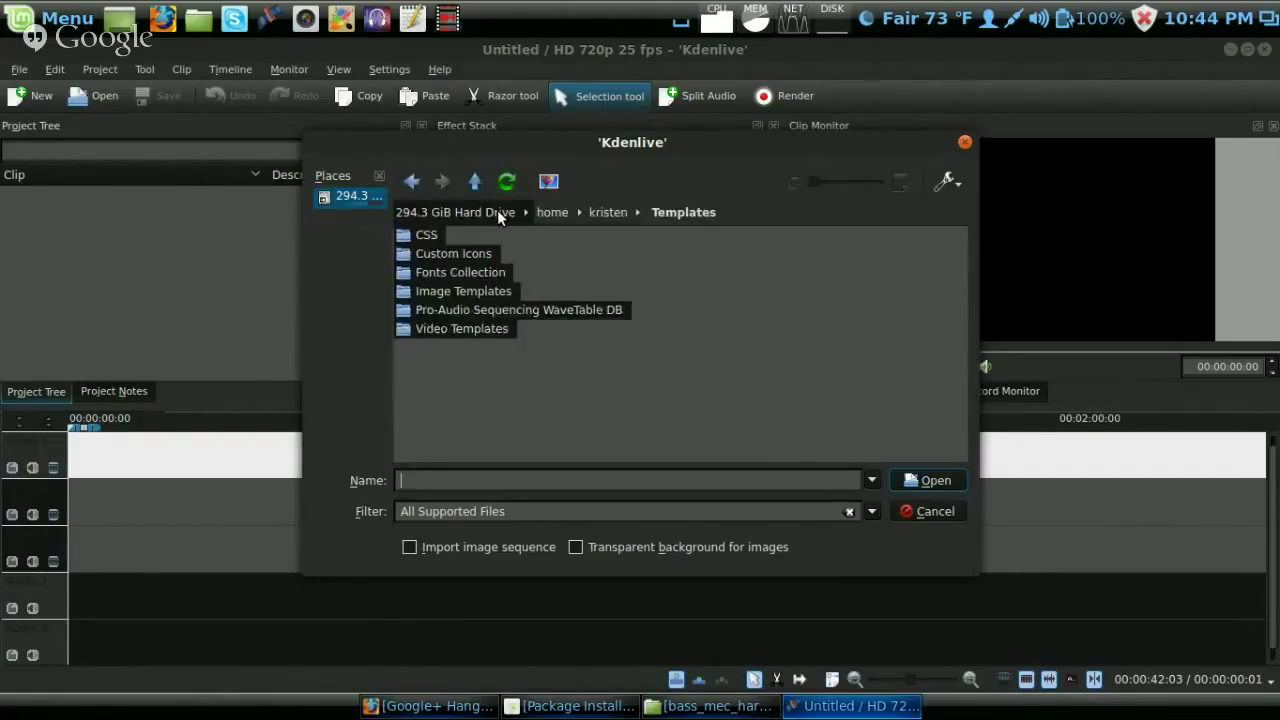
pyautogui.click(468, 329)
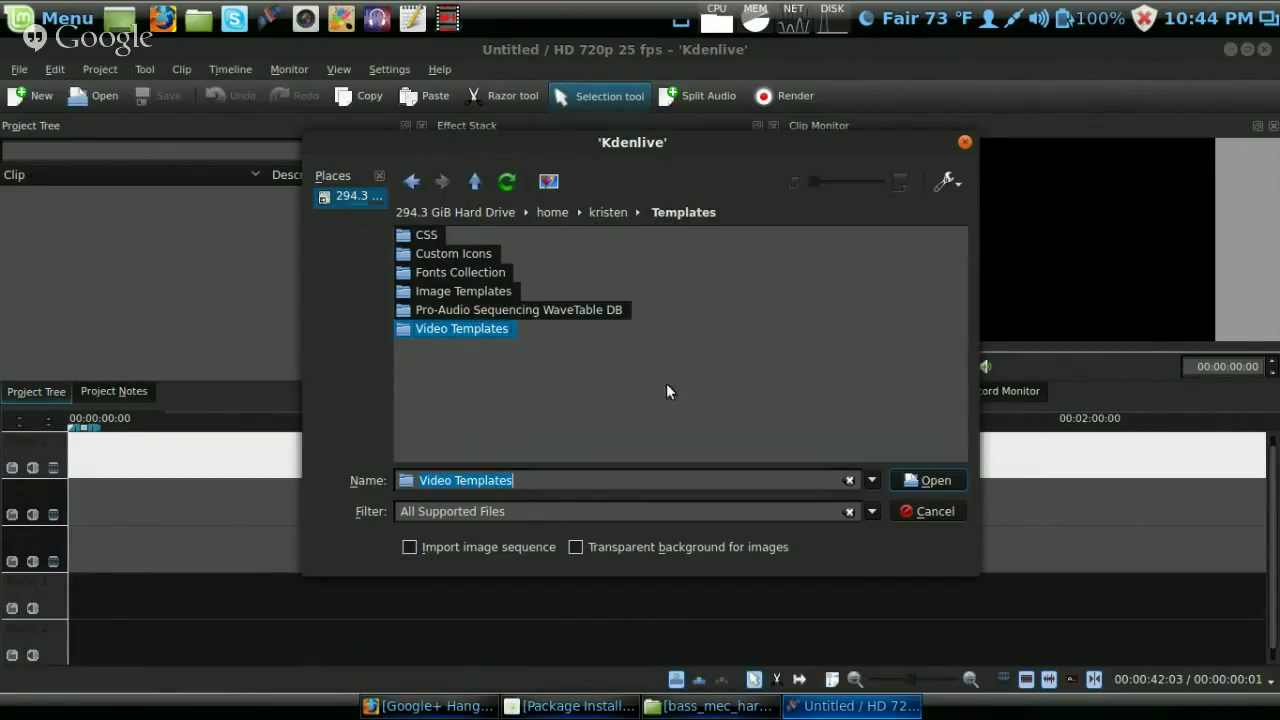
pyautogui.click(909, 484)
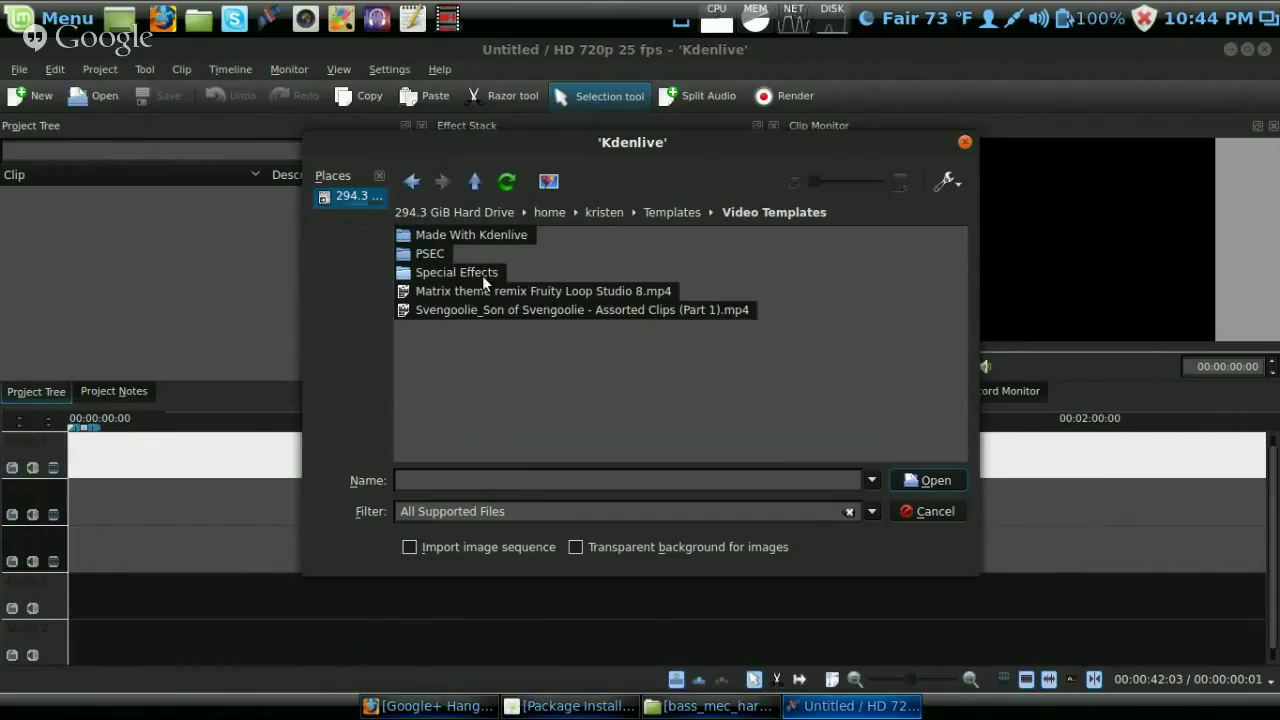
pyautogui.click(482, 275)
pyautogui.click(916, 481)
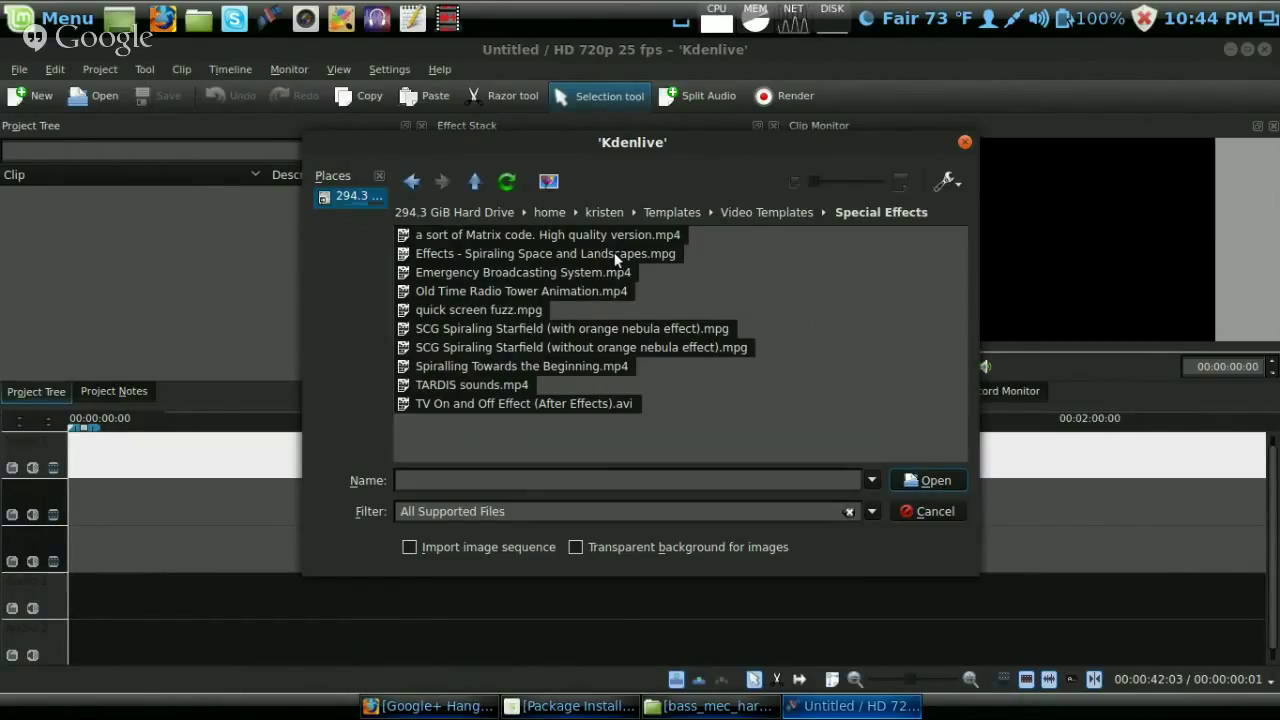
# Add SCG Spiraling Starfield (with orange nebula effect).mpg to the project and dismiss the project profile change.
pyautogui.click(499, 347)
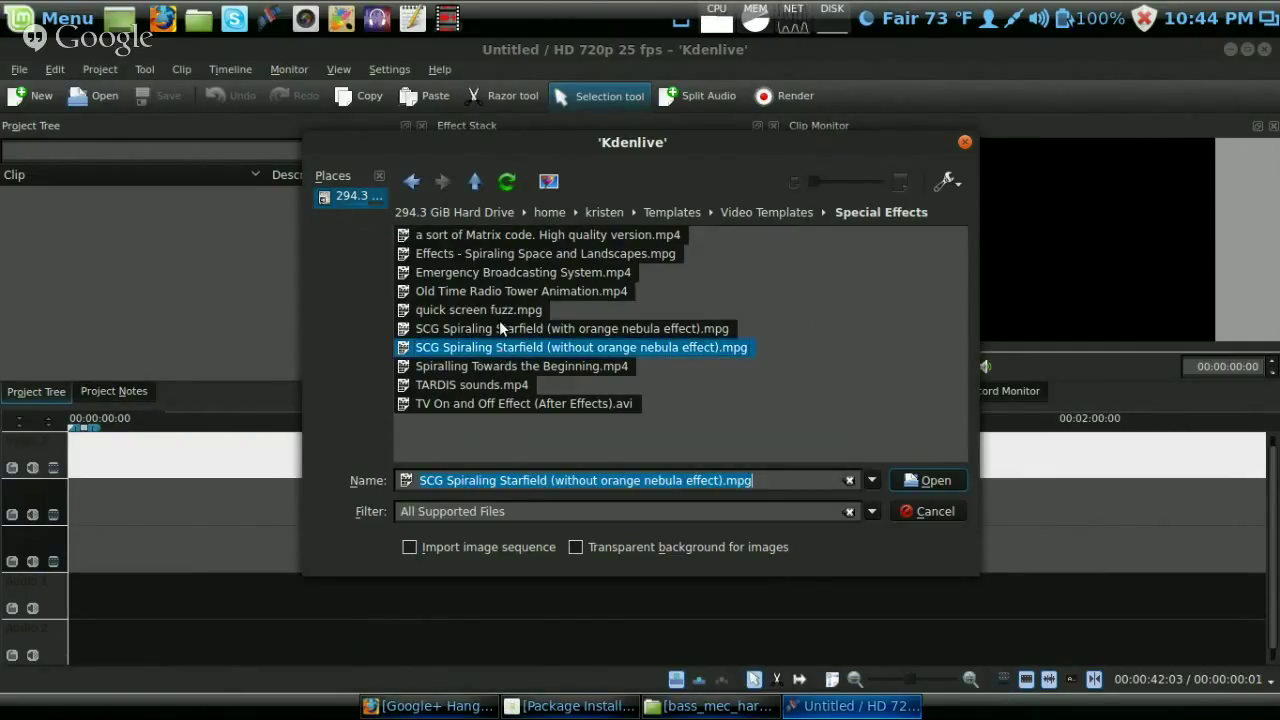
pyautogui.click(500, 326)
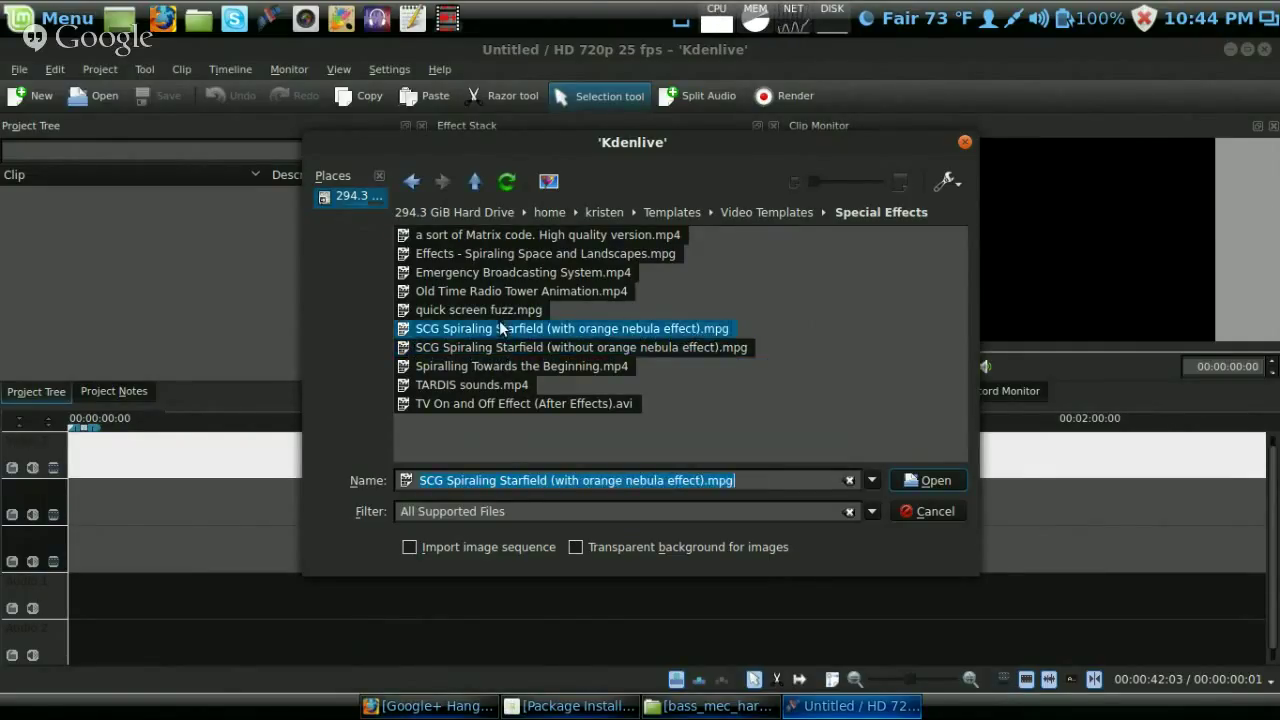
pyautogui.click(918, 485)
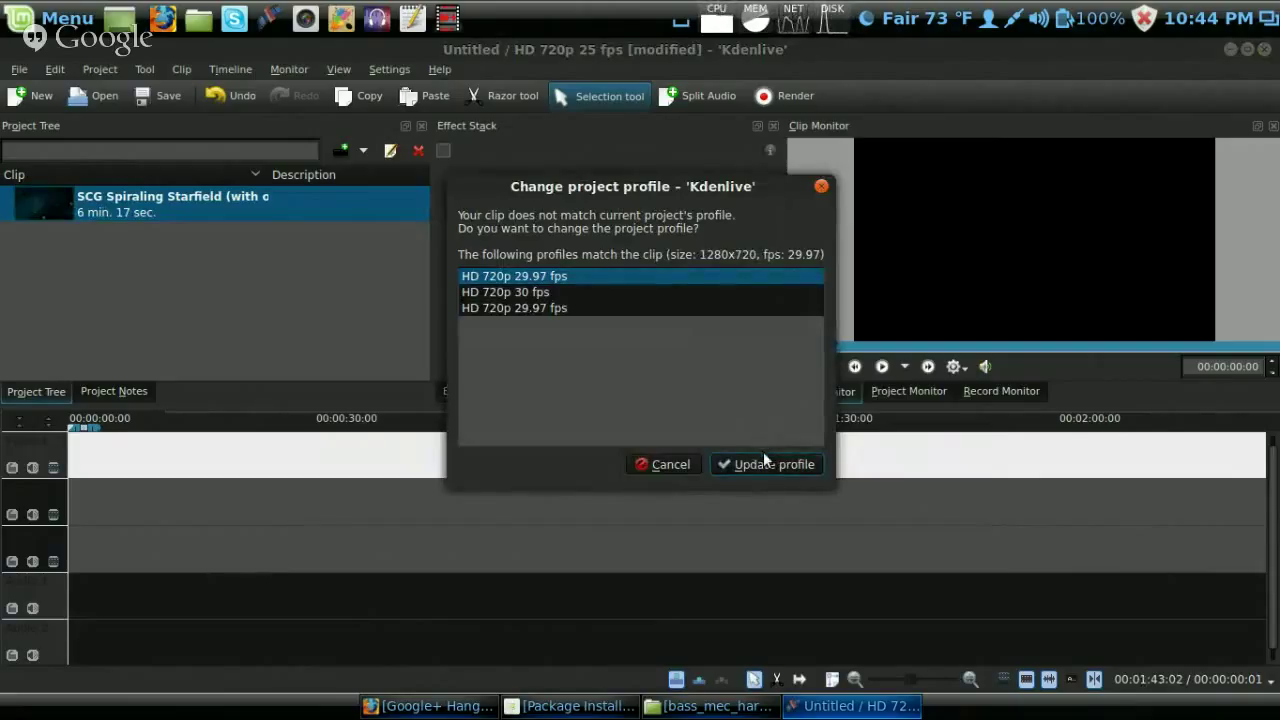
pyautogui.click(820, 189)
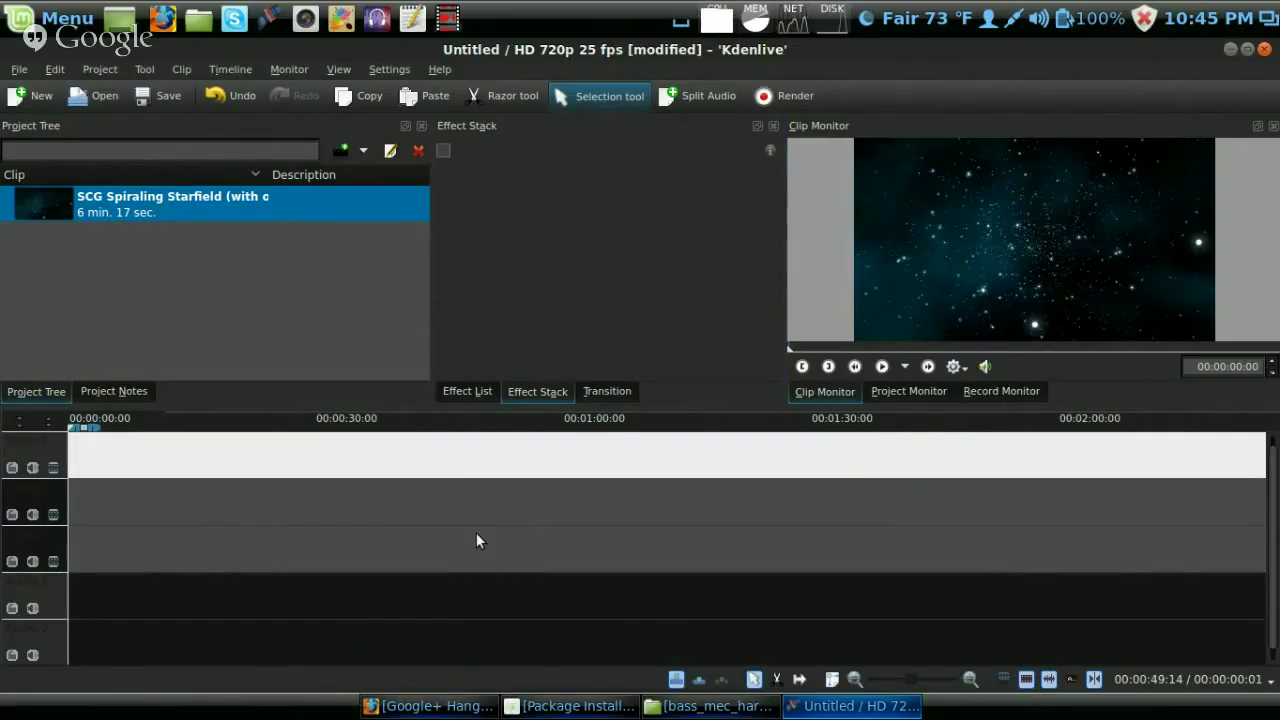
# Add the clip video014.mp4 from the projects folder inside Videos, checking the Webcam folder first.
pyautogui.rightClick(254, 283)
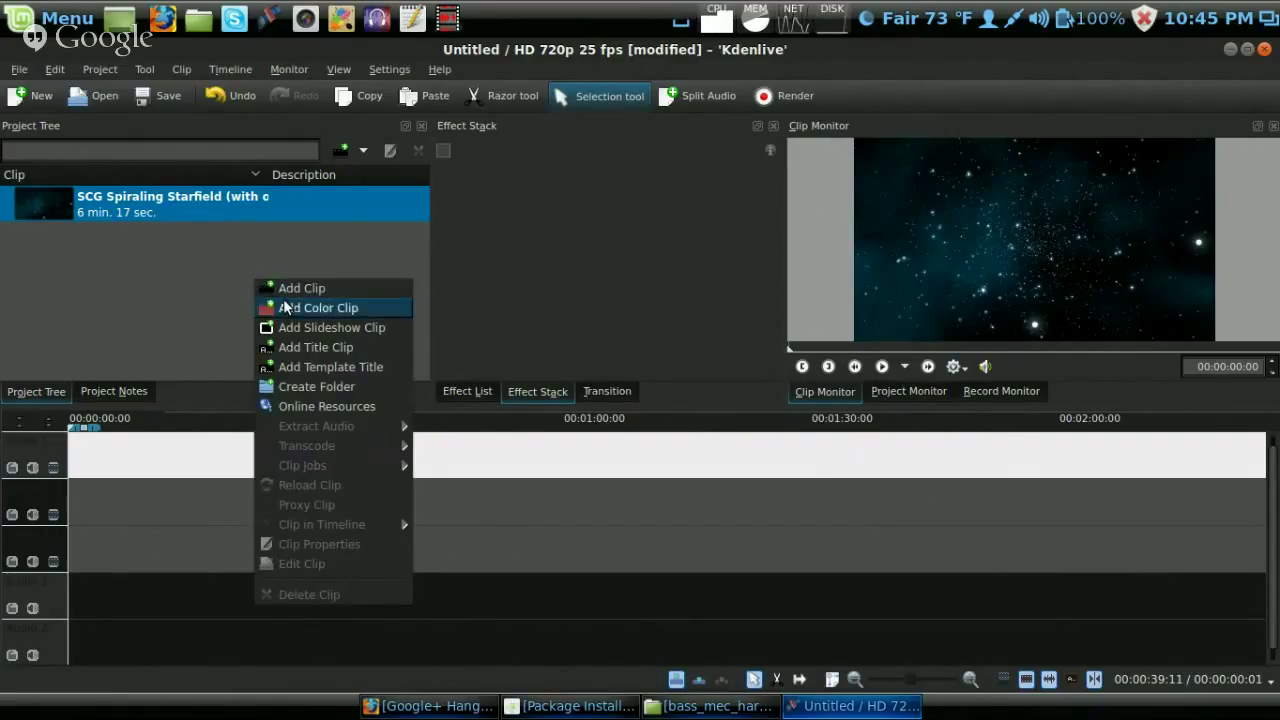
pyautogui.click(285, 290)
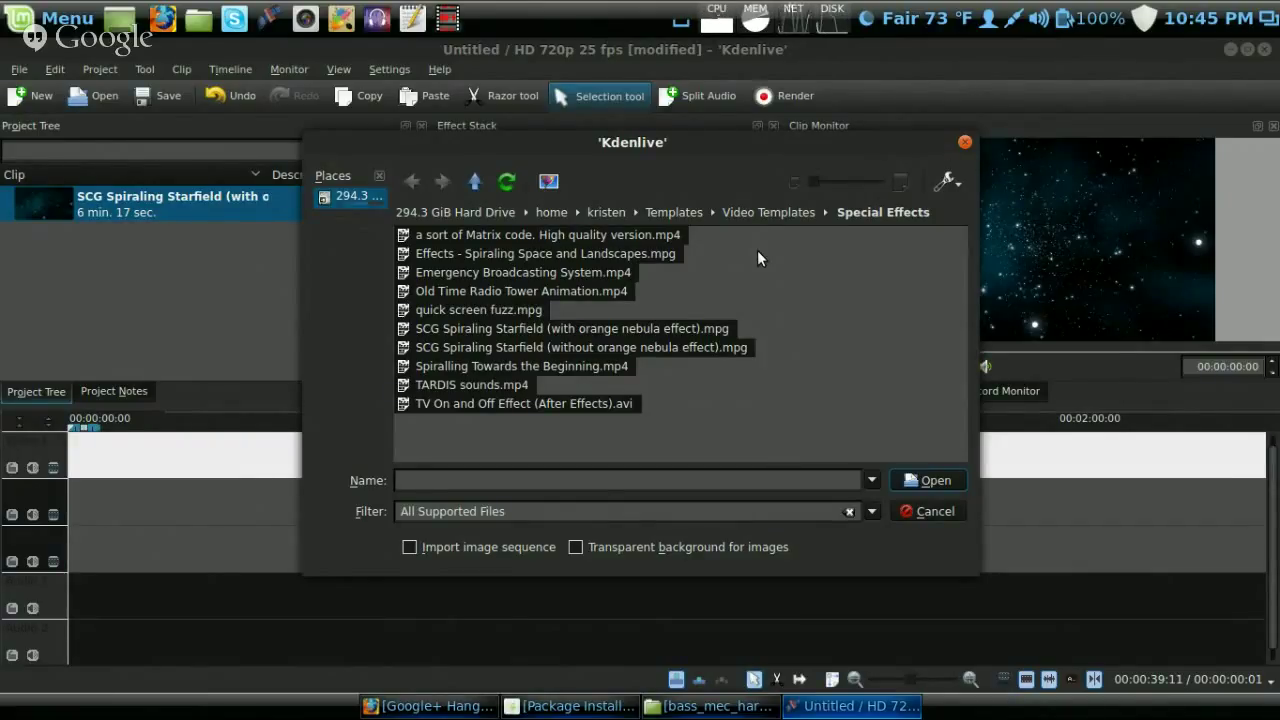
pyautogui.click(605, 212)
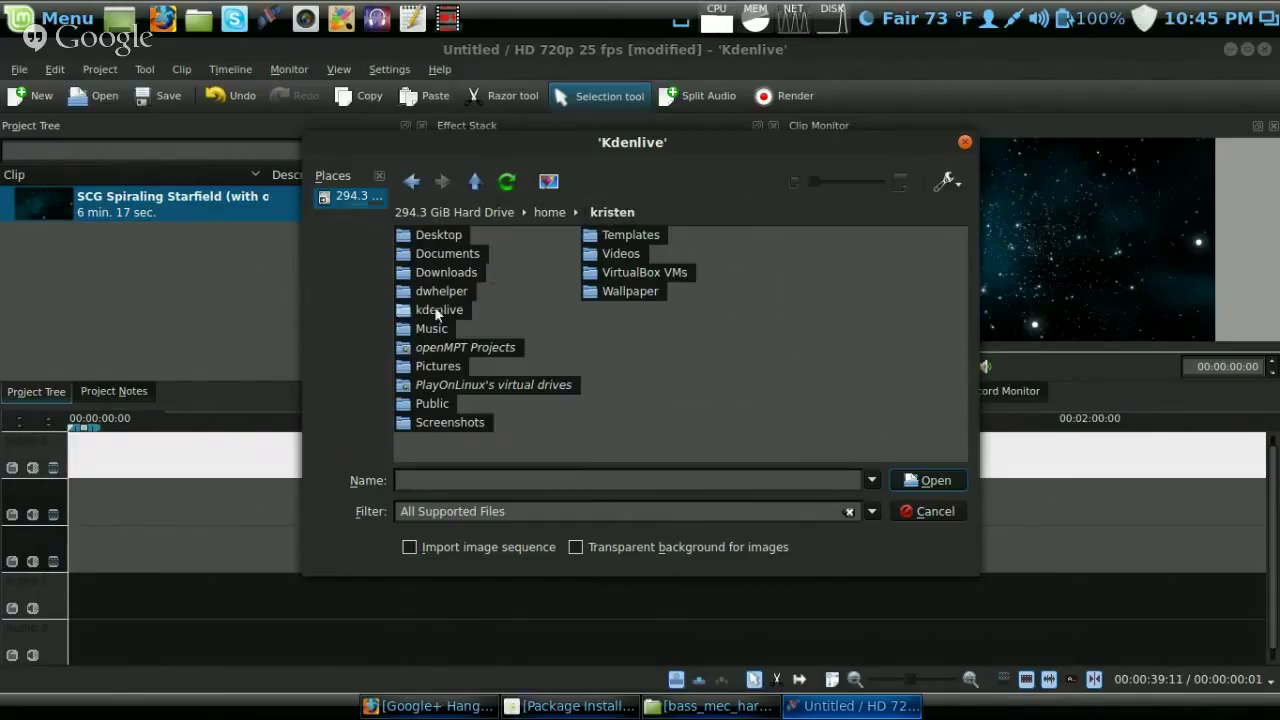
pyautogui.click(614, 255)
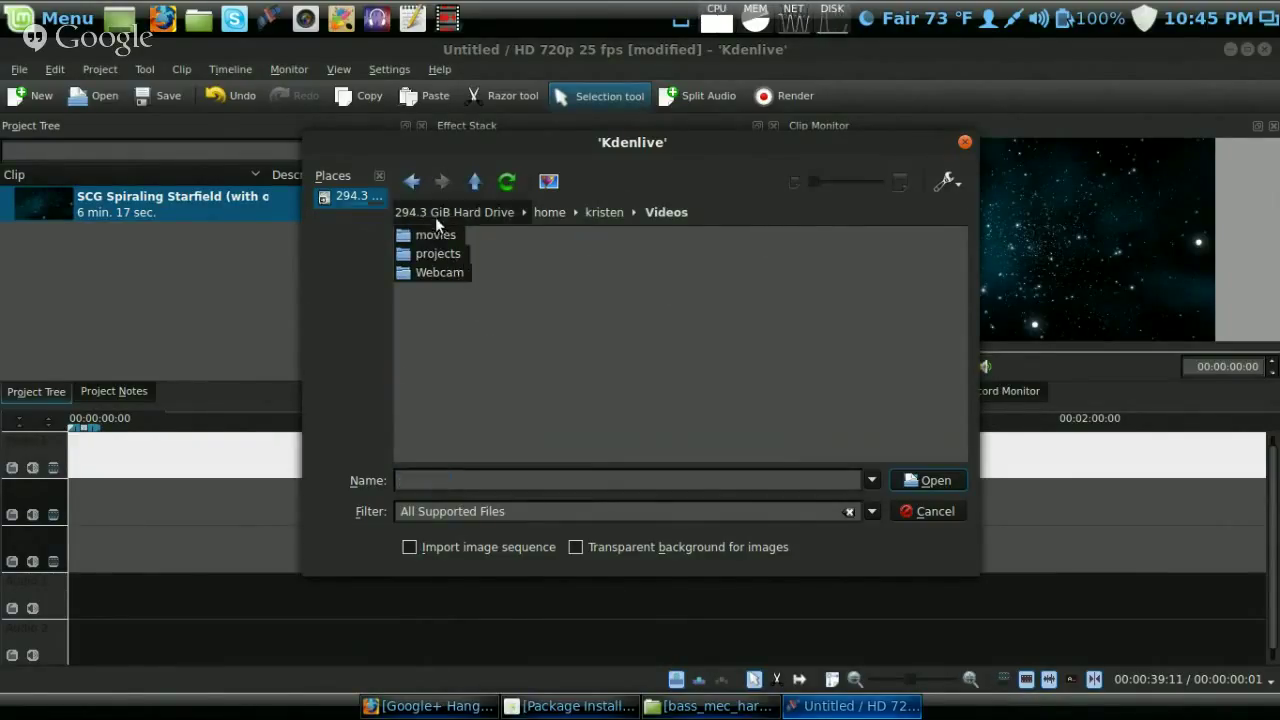
pyautogui.click(435, 272)
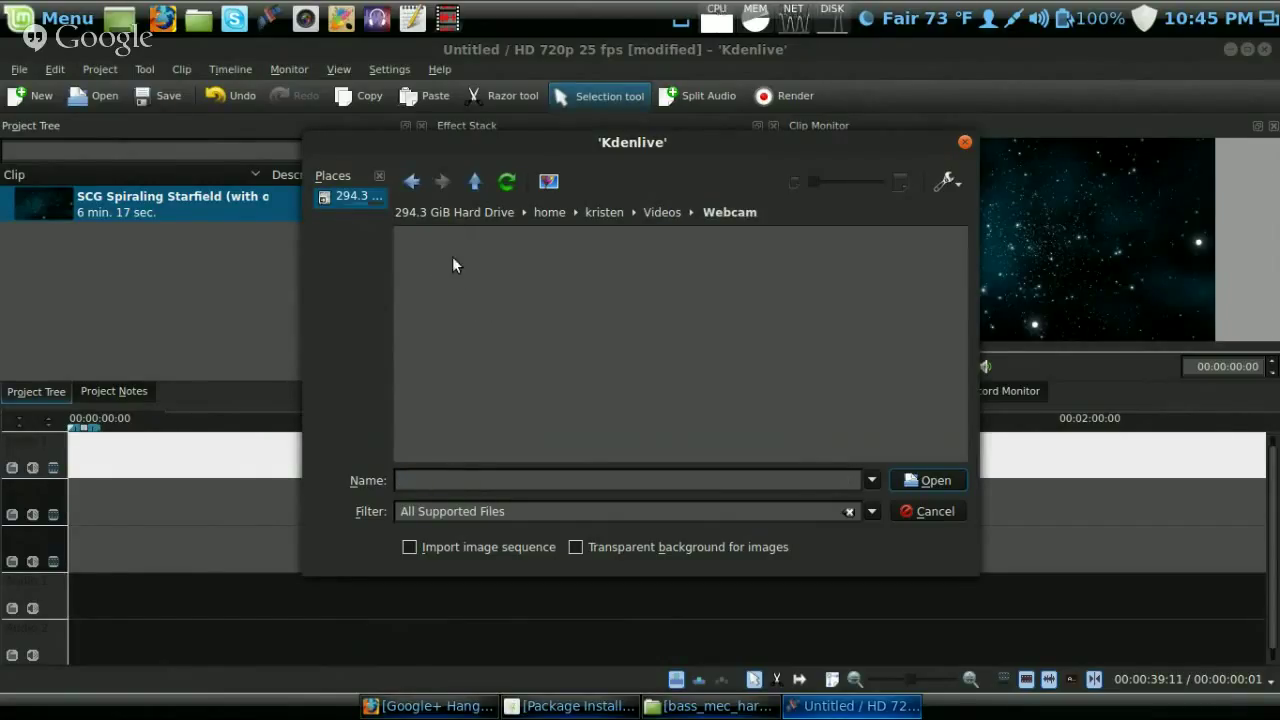
pyautogui.click(412, 181)
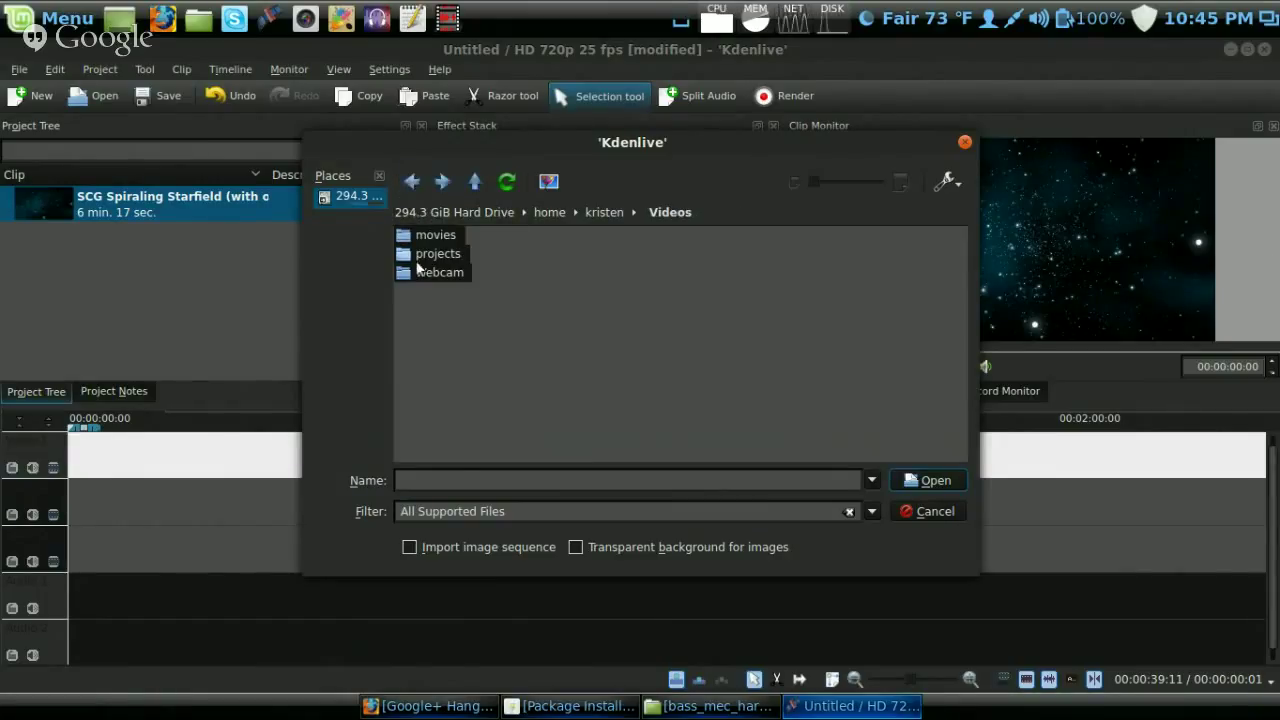
pyautogui.click(414, 258)
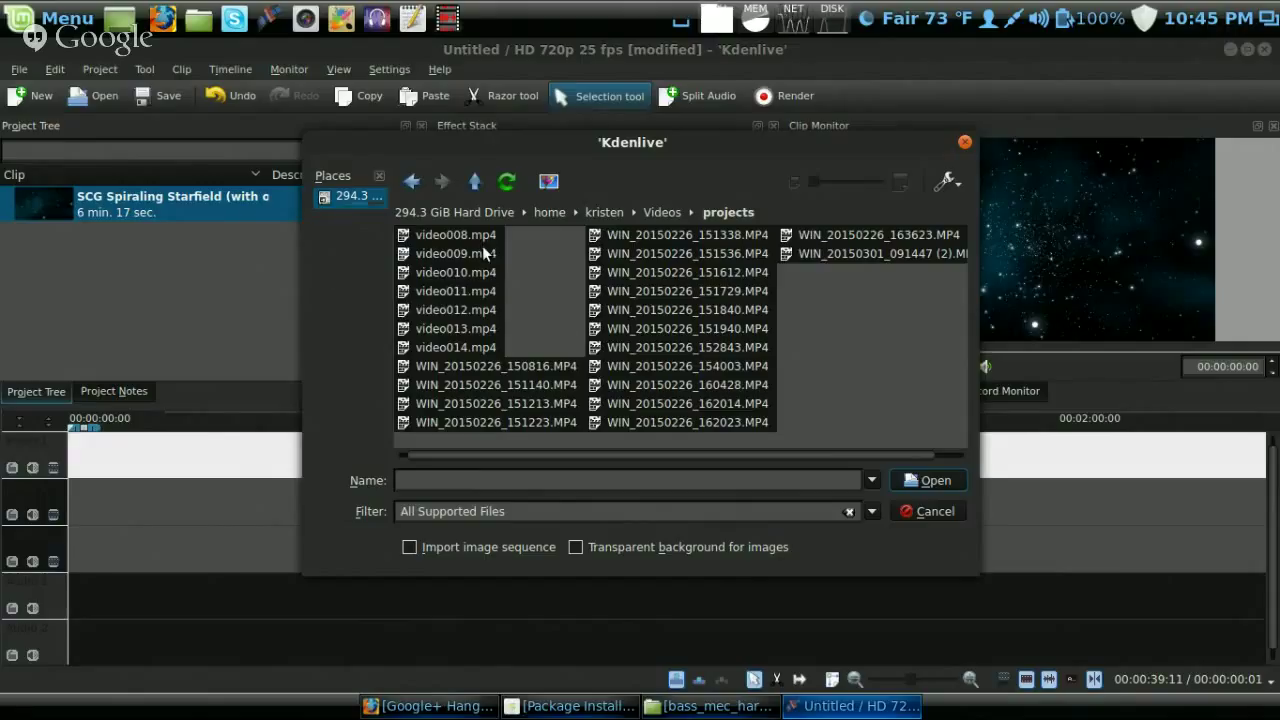
pyautogui.doubleClick(477, 348)
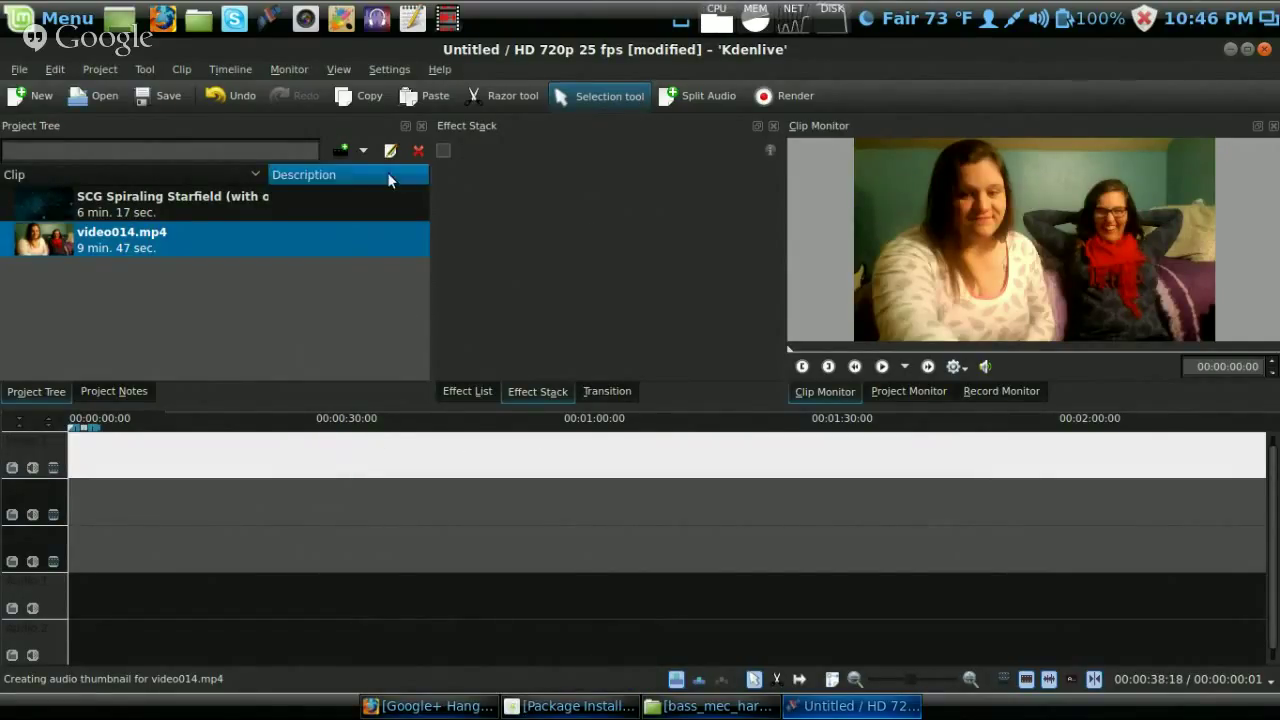
# Delete the clip video014.mp4 from the project.
pyautogui.rightClick(360, 253)
pyautogui.moveTo(404, 402)
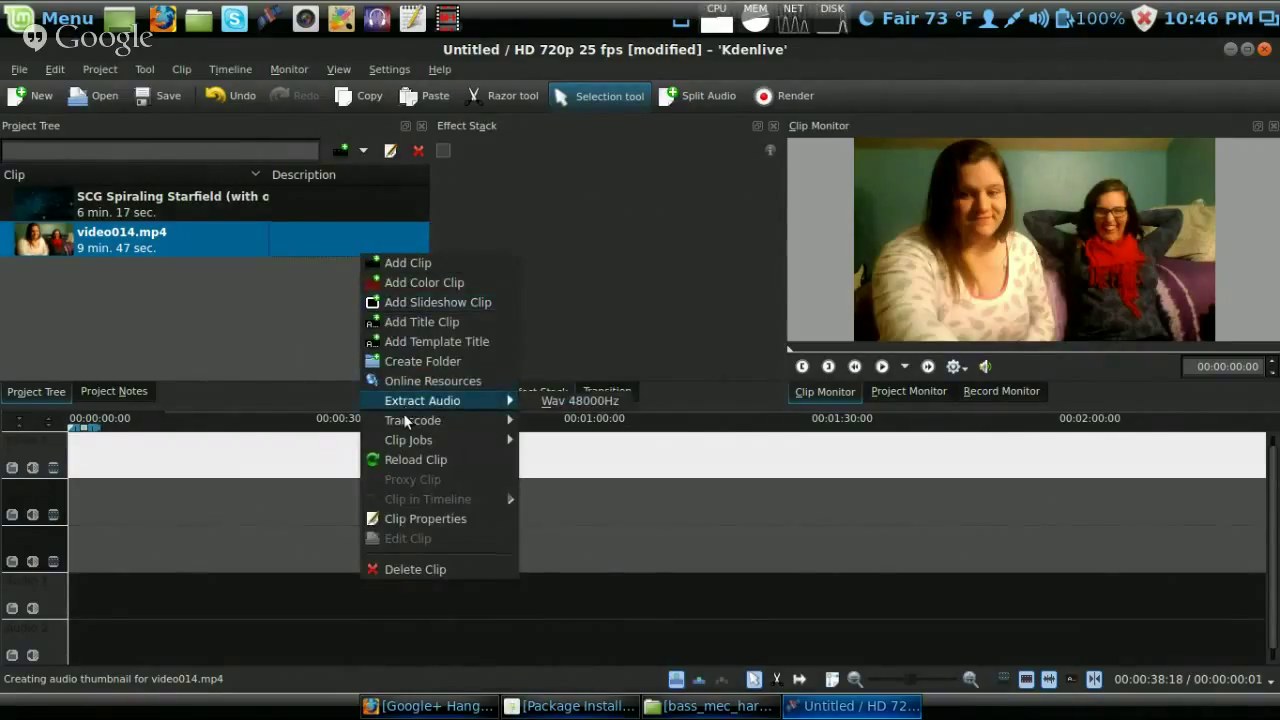
pyautogui.click(408, 567)
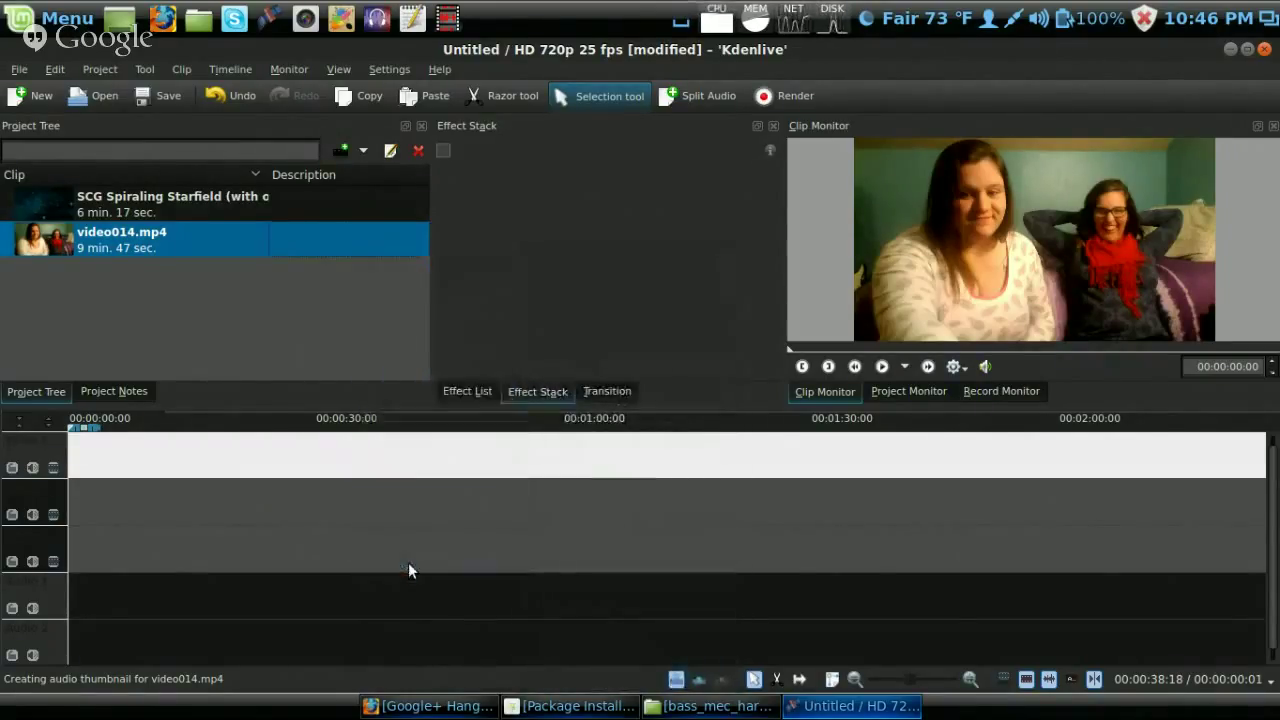
# Add the clip WIN_20150226_160428.MP4 from the Videos > projects folder to the project.
pyautogui.rightClick(300, 346)
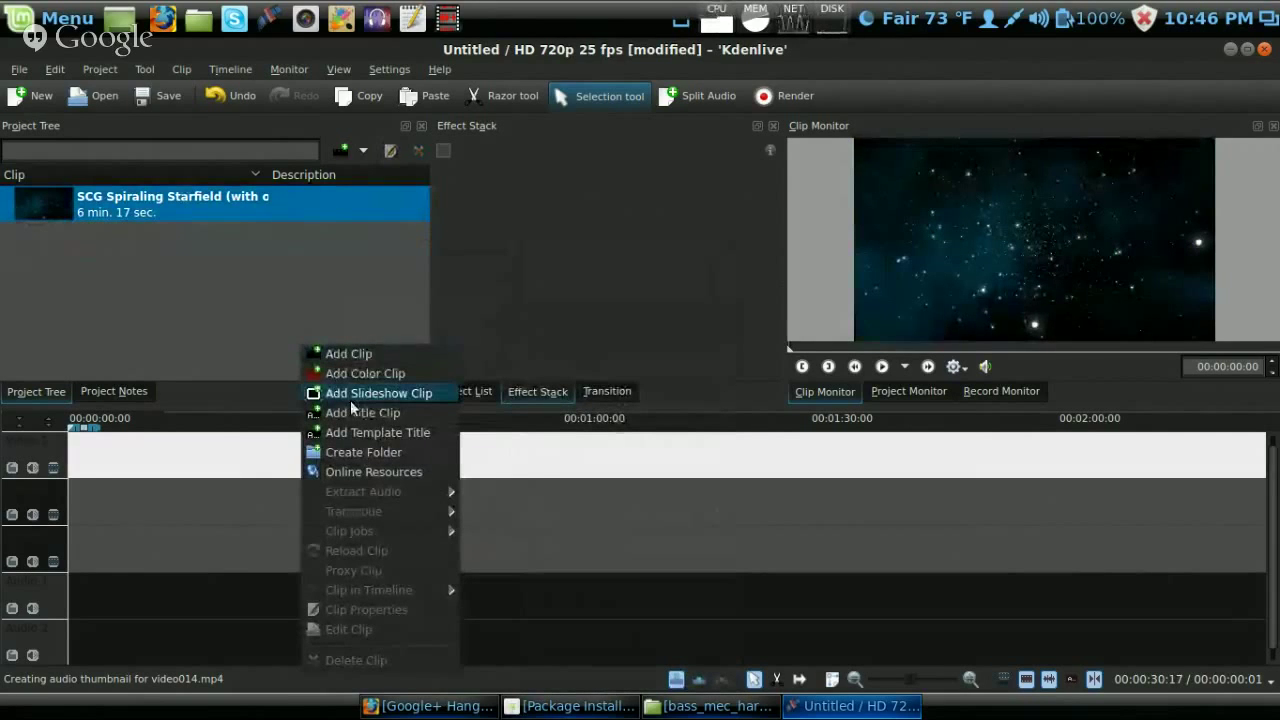
pyautogui.click(350, 352)
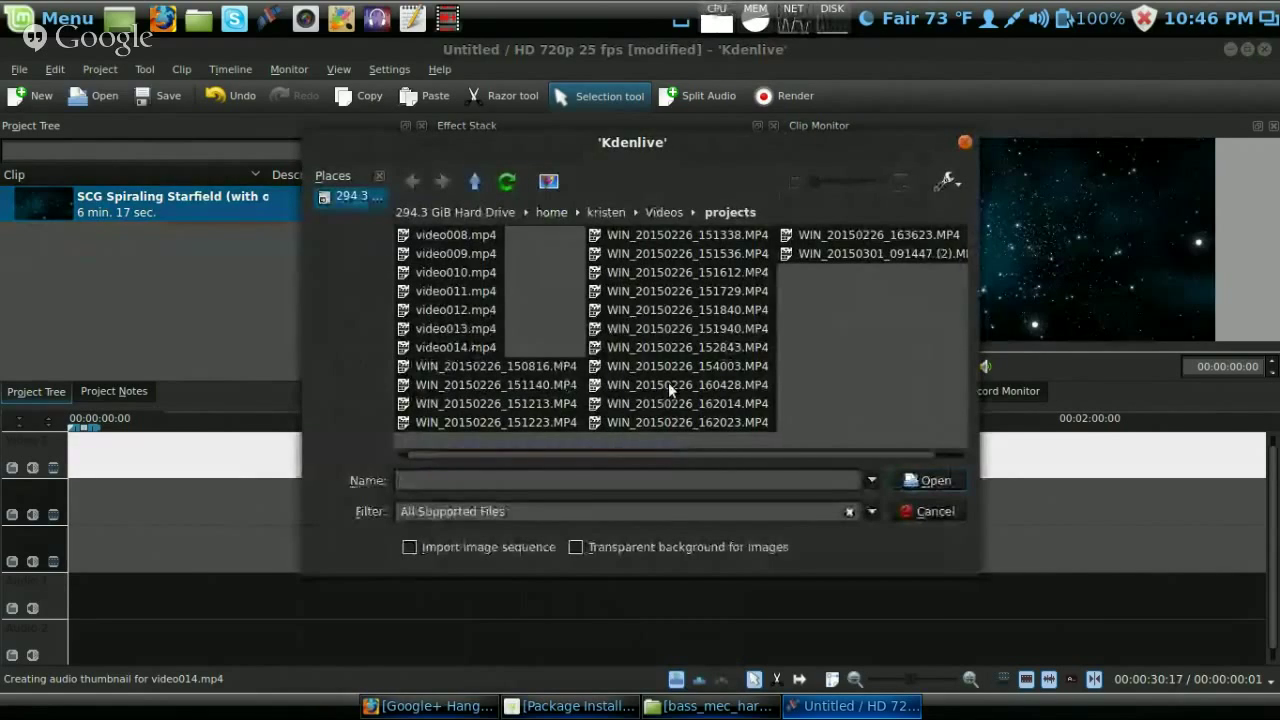
pyautogui.doubleClick(668, 384)
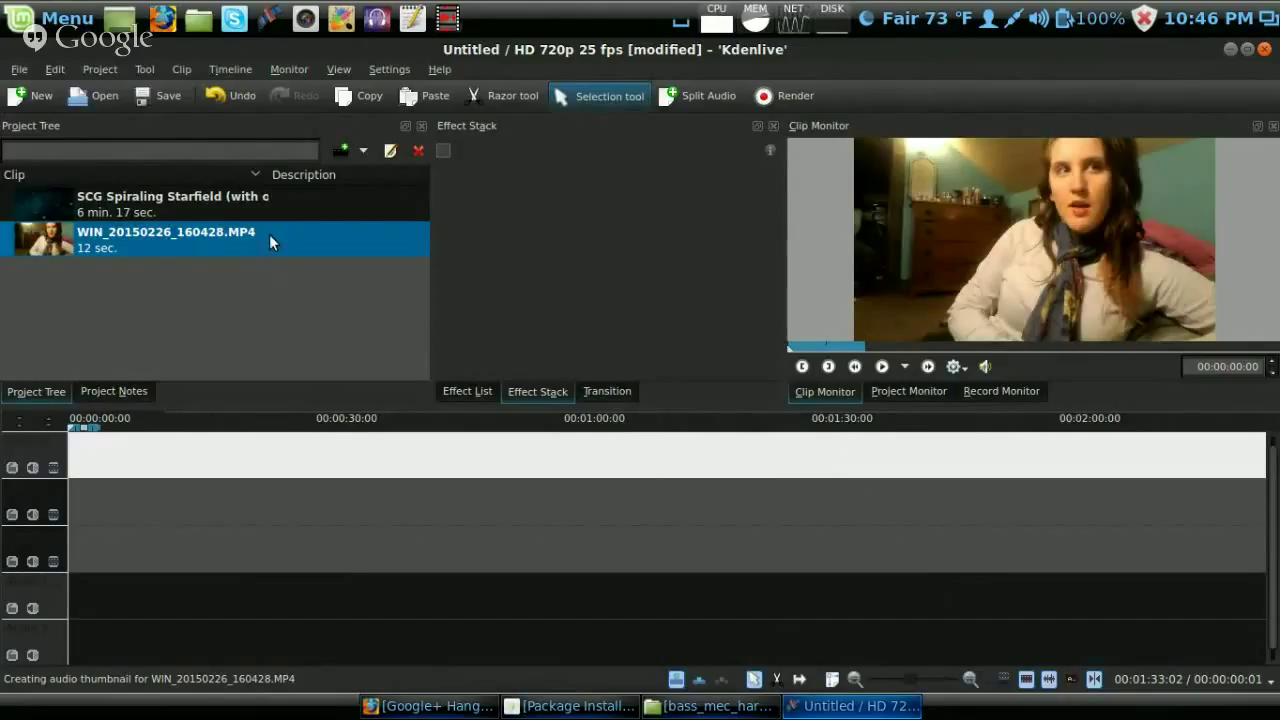
# Place WIN_20150226_160428.MP4 at the start of the third video track and the Spiraling Starfield clip at the start of the track above.
pyautogui.moveTo(269, 234); pyautogui.dragTo(317, 570)
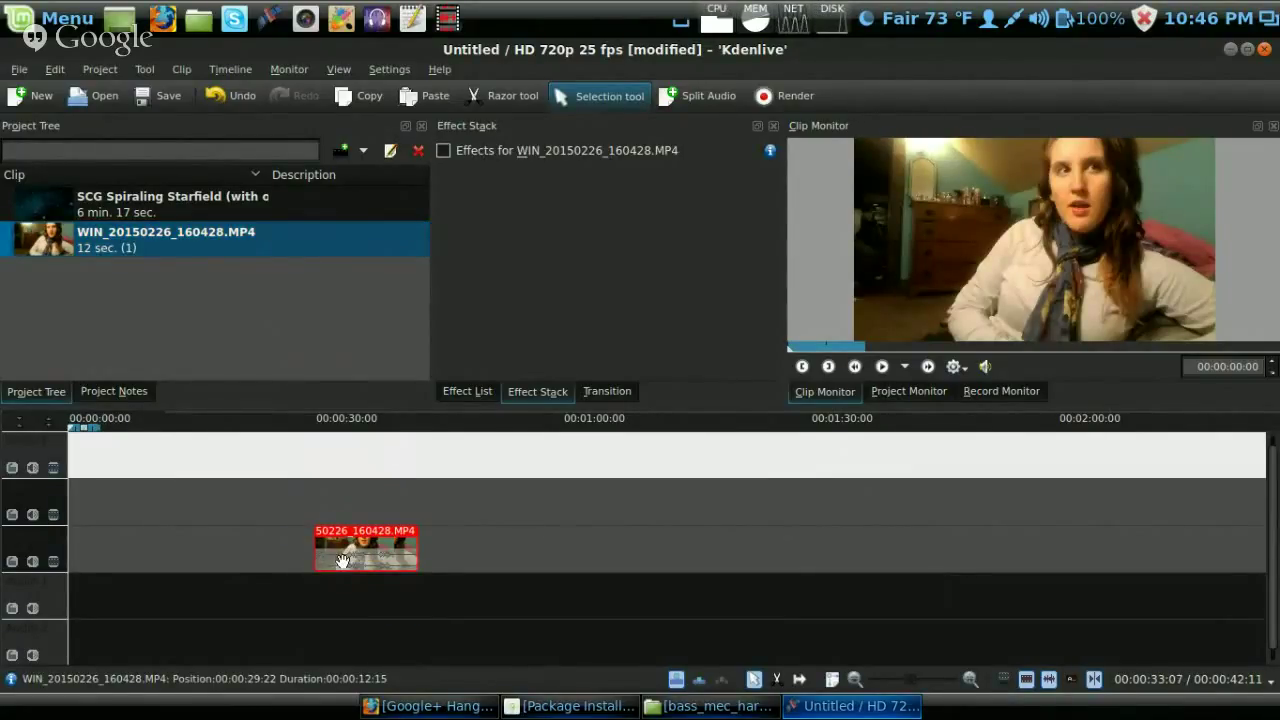
pyautogui.moveTo(342, 561); pyautogui.dragTo(88, 555)
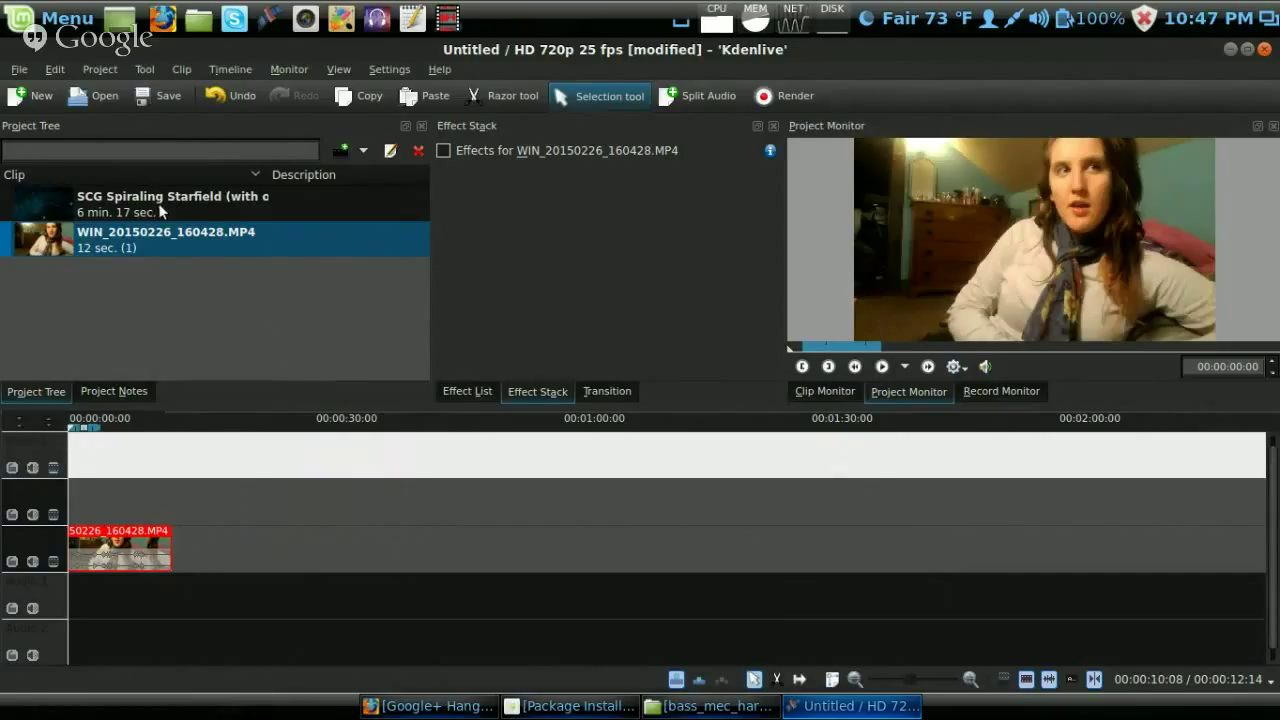
pyautogui.moveTo(158, 203); pyautogui.dragTo(70, 522)
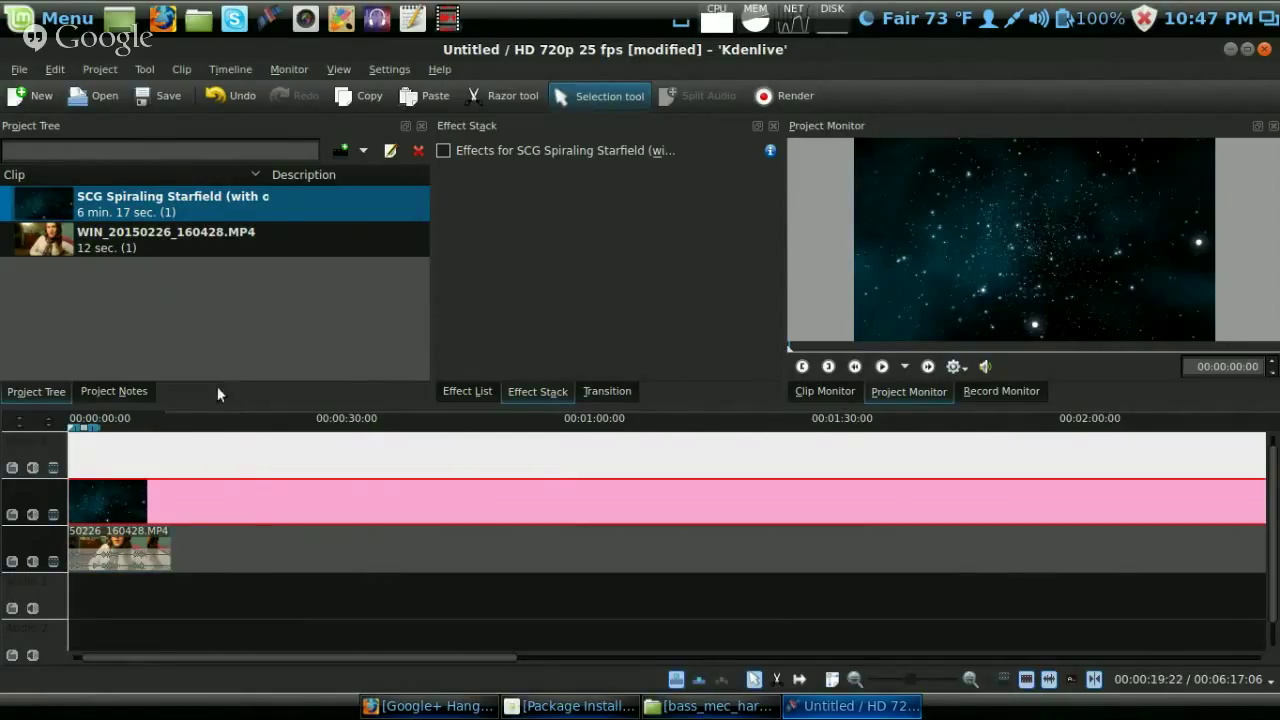
# Position the playhead at the end of WIN_20150226_160428.MP4 on the timeline, at 00:00:12:15.
pyautogui.click(172, 442)
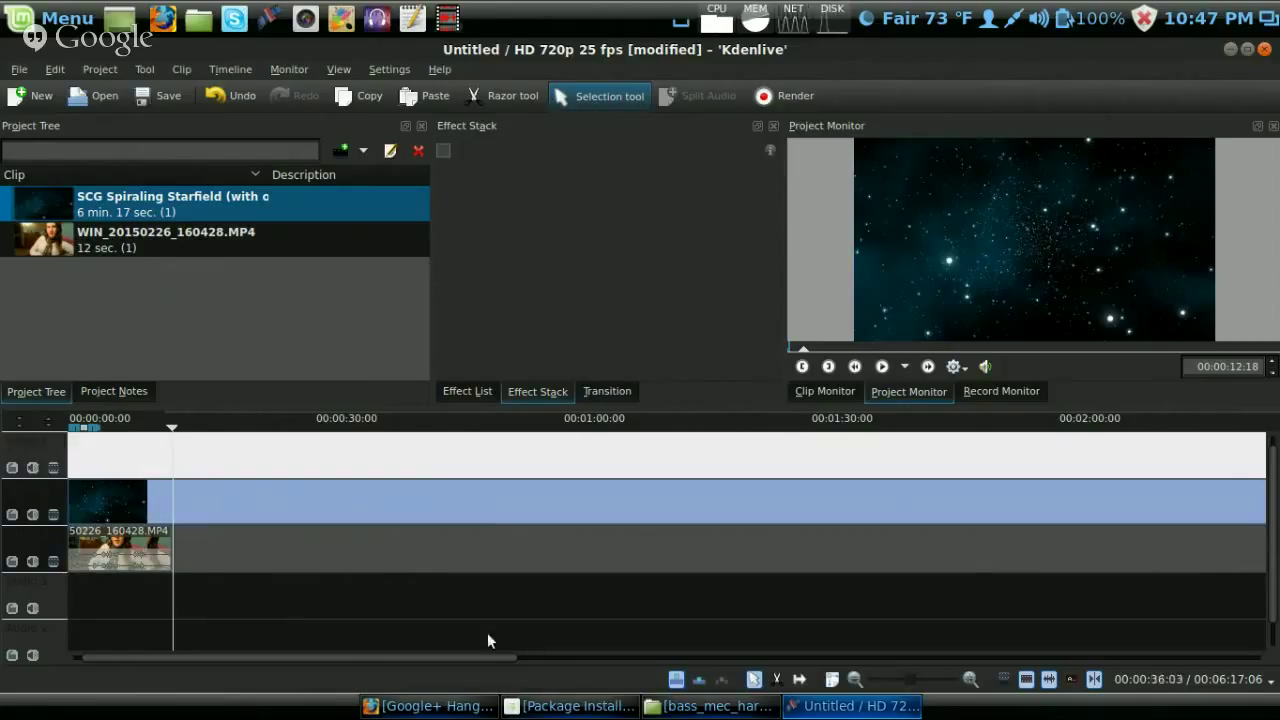
pyautogui.click(968, 684)
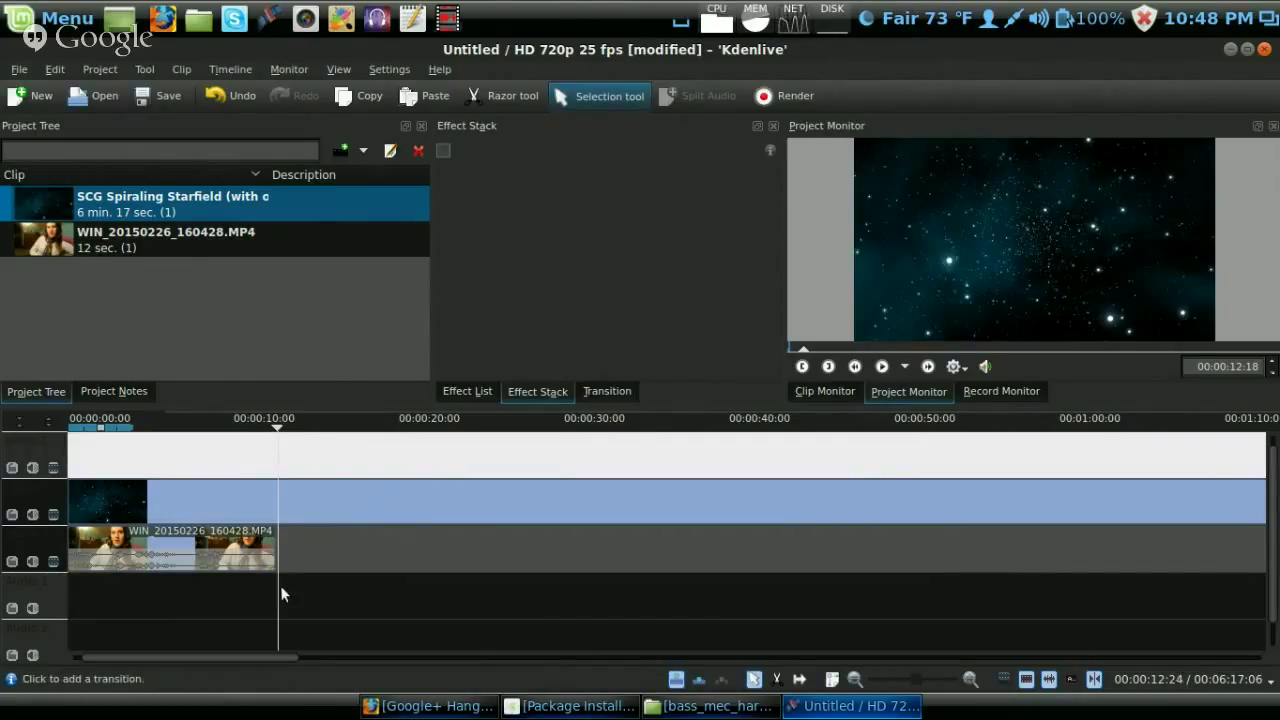
pyautogui.click(275, 432)
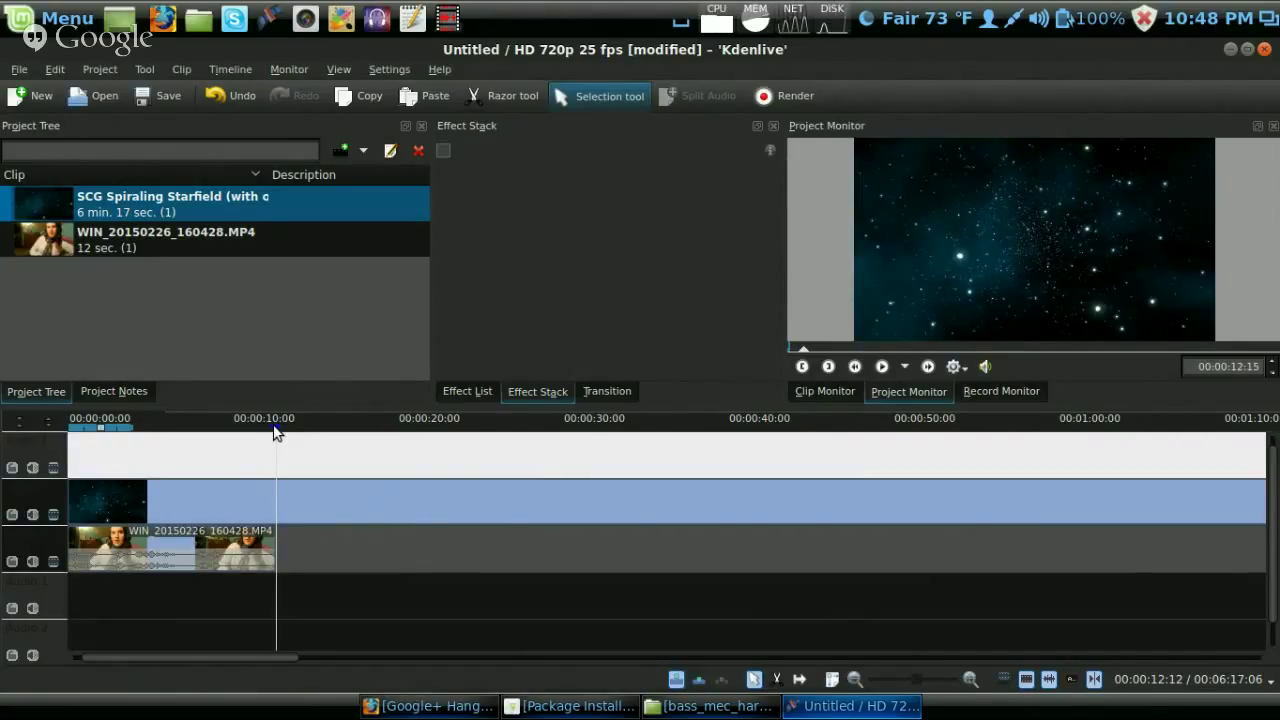
pyautogui.click(274, 428)
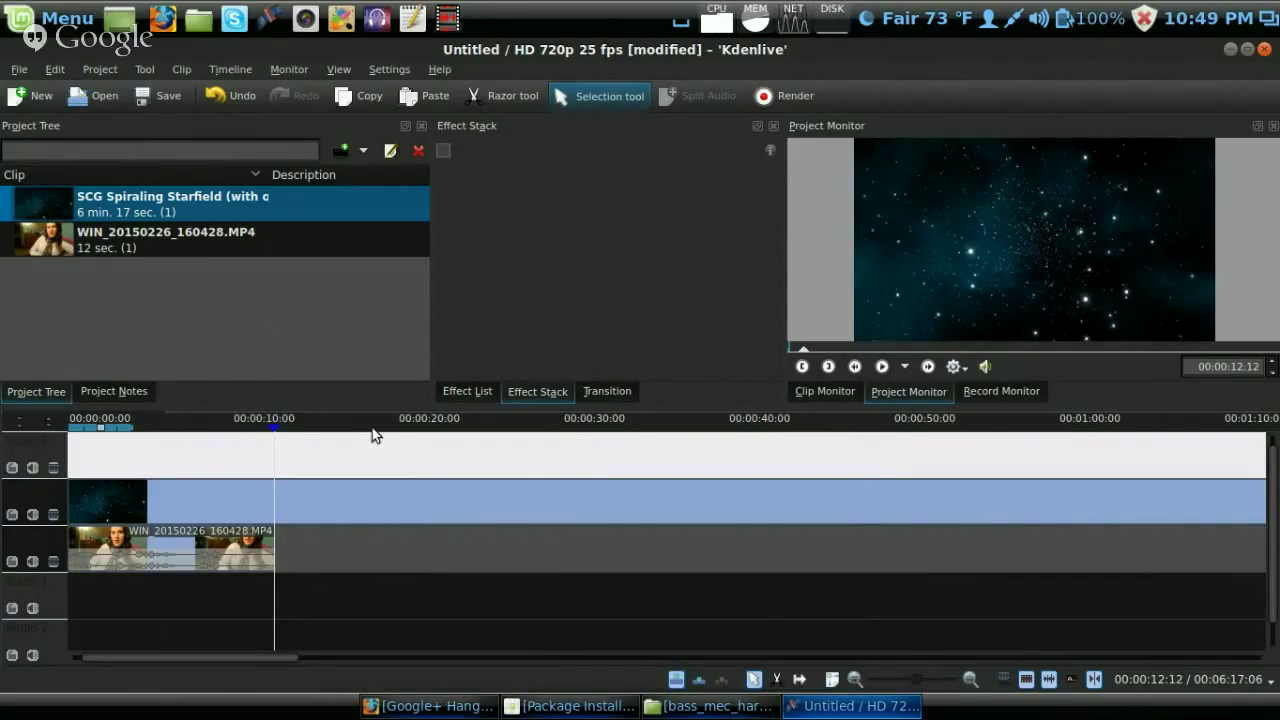
pyautogui.click(971, 681)
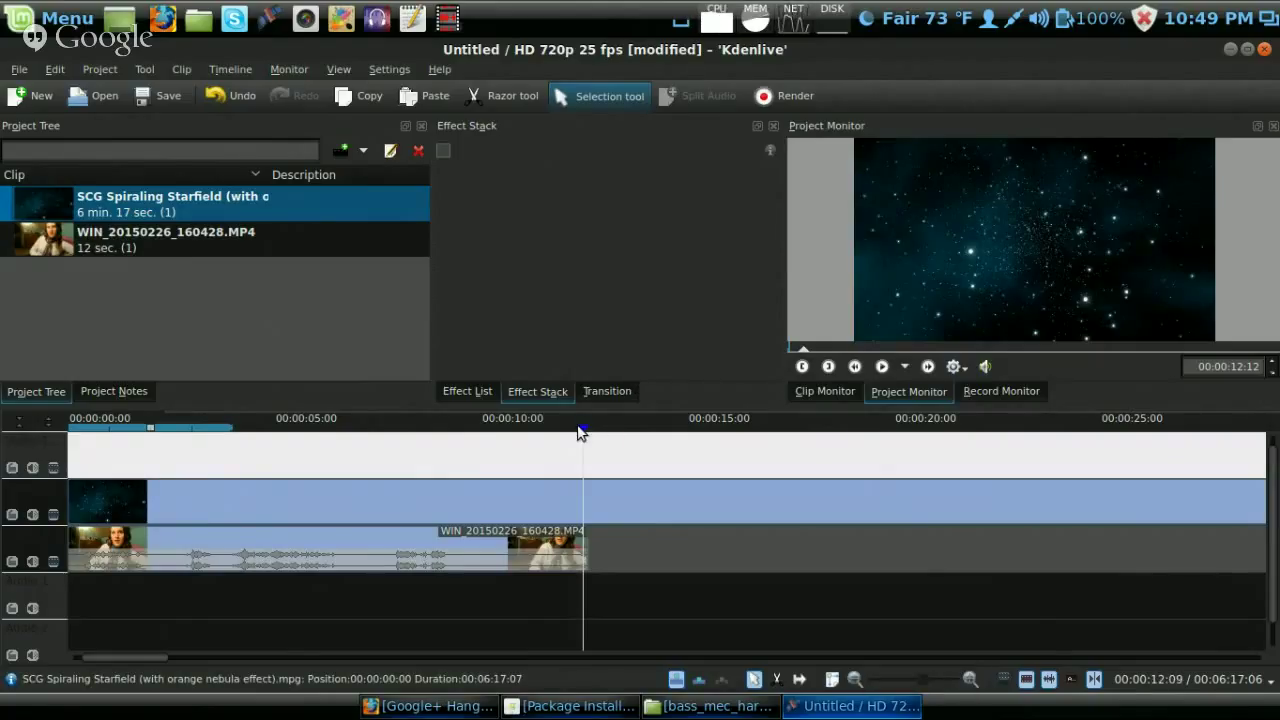
pyautogui.moveTo(581, 432); pyautogui.dragTo(589, 430)
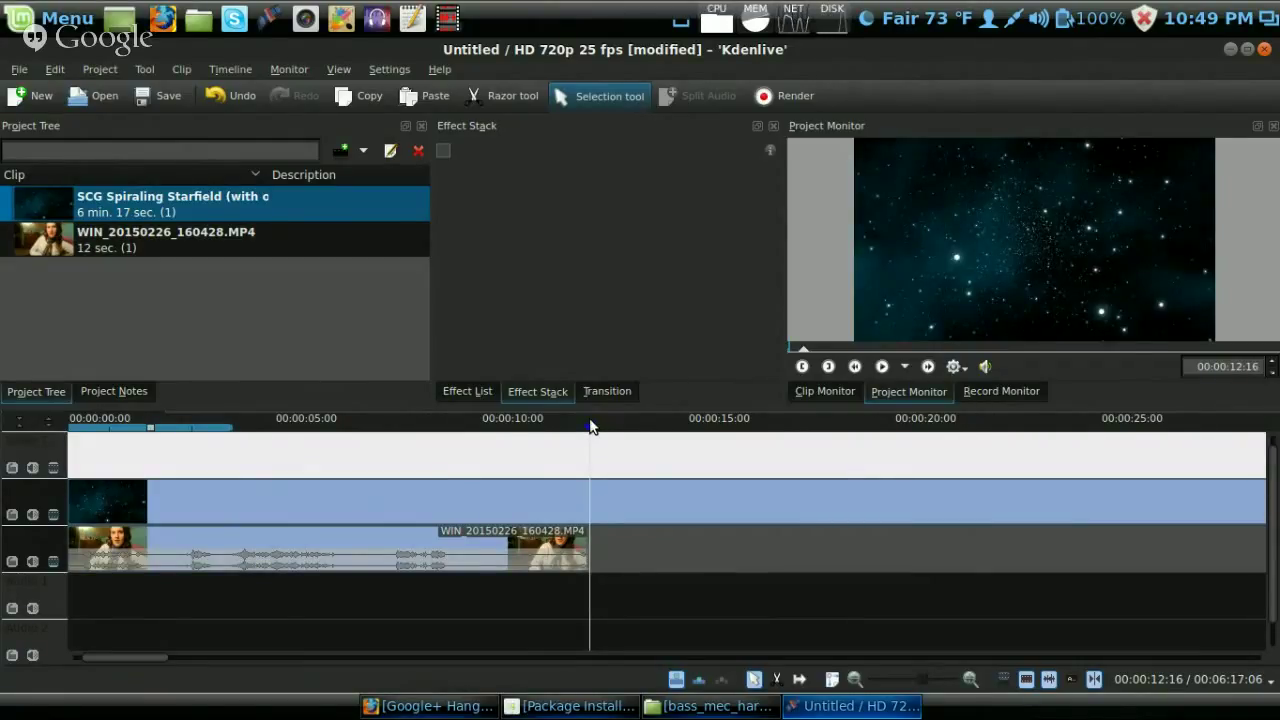
pyautogui.moveTo(590, 427); pyautogui.dragTo(589, 426)
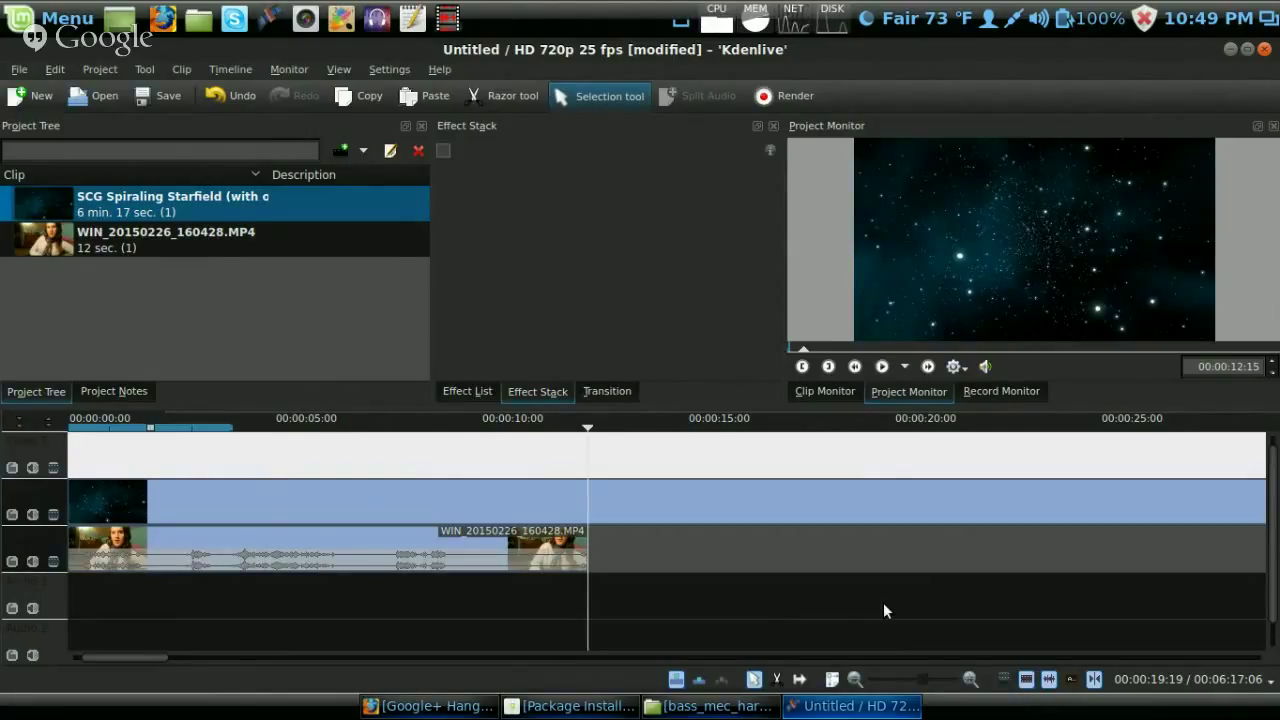
# Trim the Spiraling Starfield clip at 00:00:12:15 by cutting it and deleting the remainder, and extend the timeline zone to the clips' end.
pyautogui.click(508, 92)
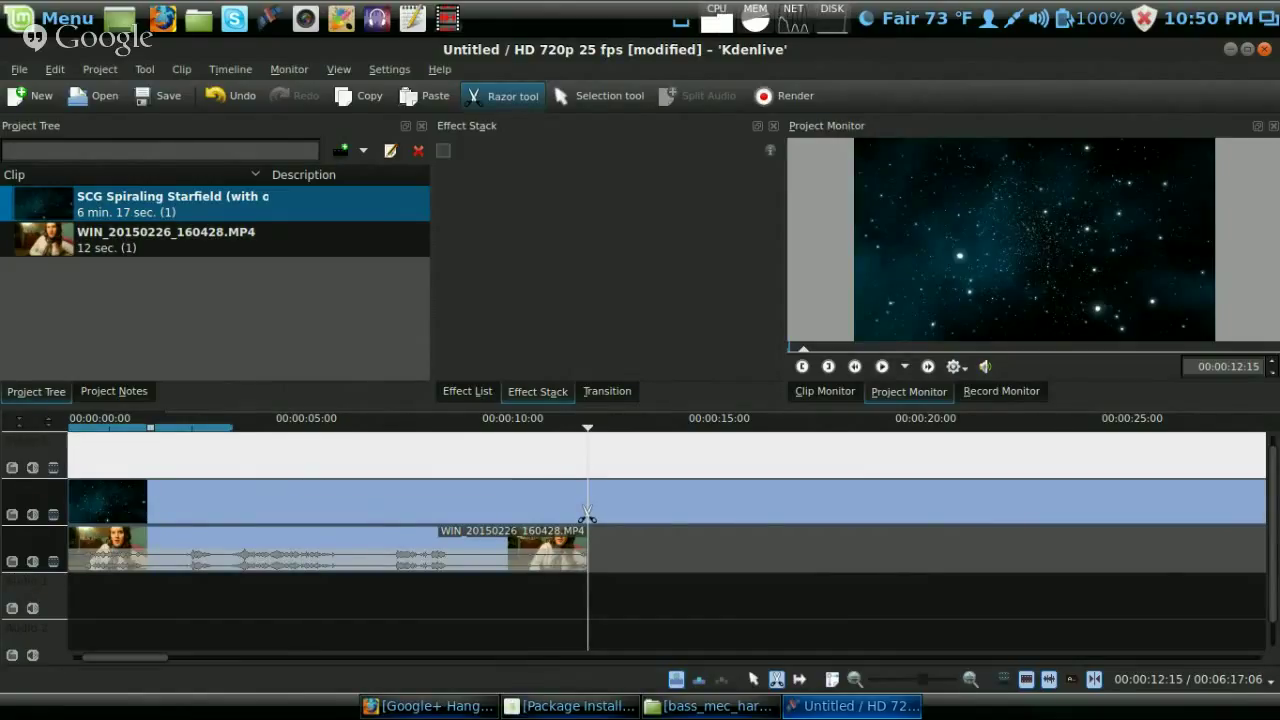
pyautogui.click(587, 514)
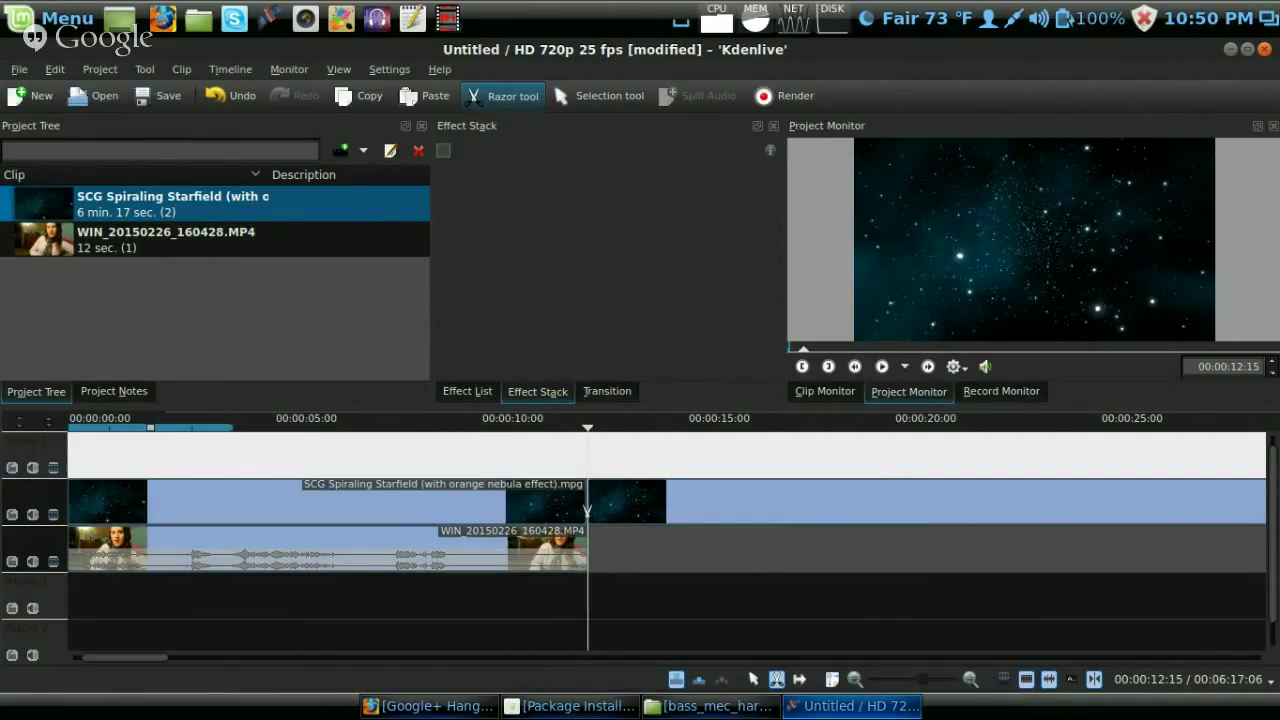
pyautogui.click(586, 101)
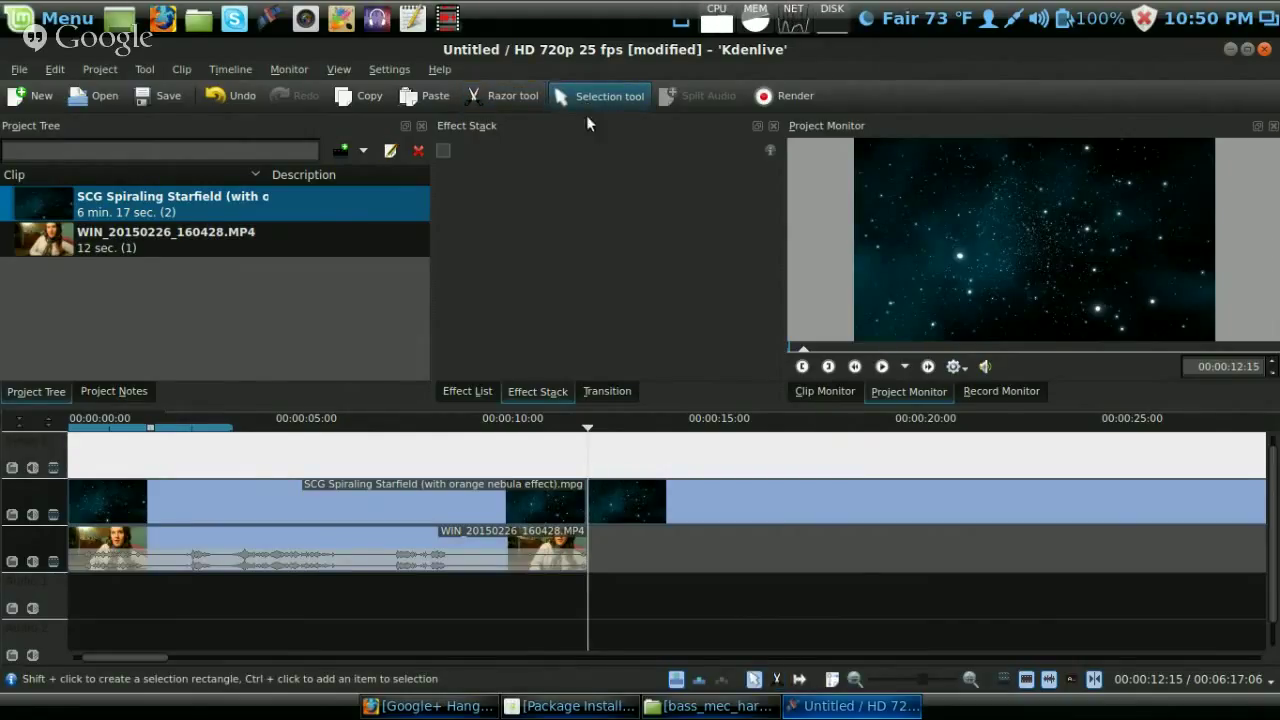
pyautogui.click(612, 512)
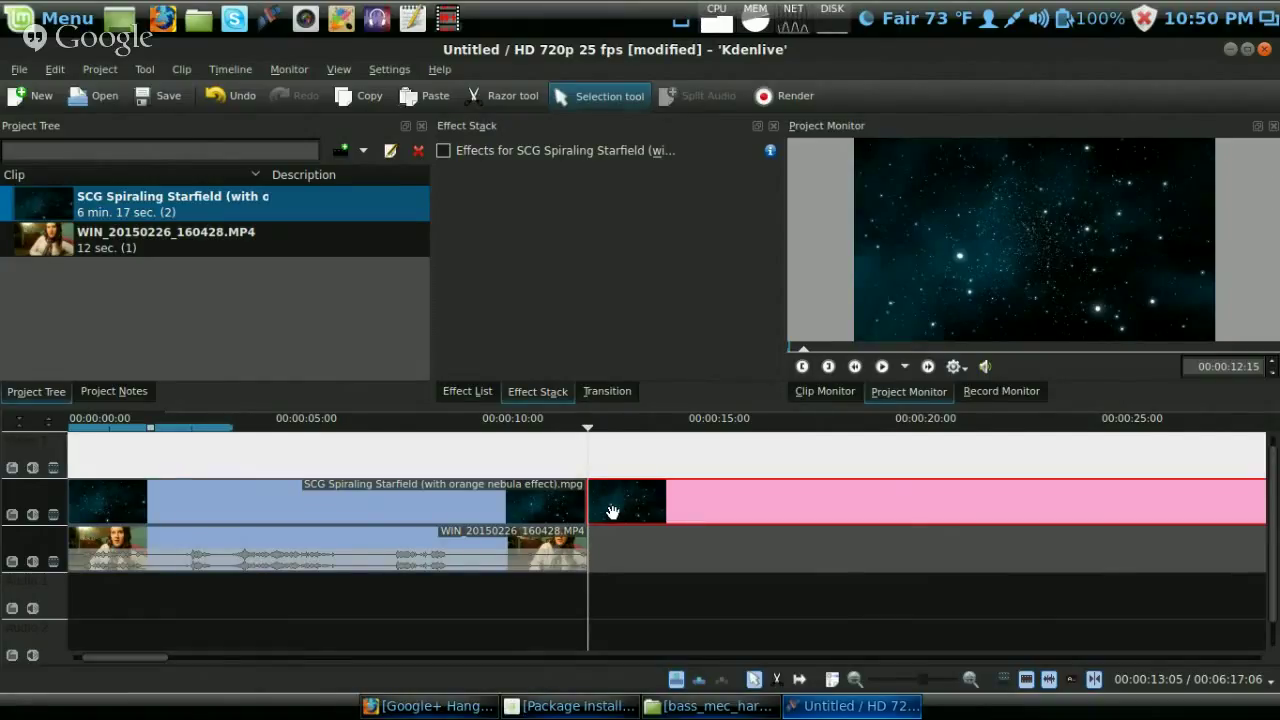
pyautogui.press('Delete')
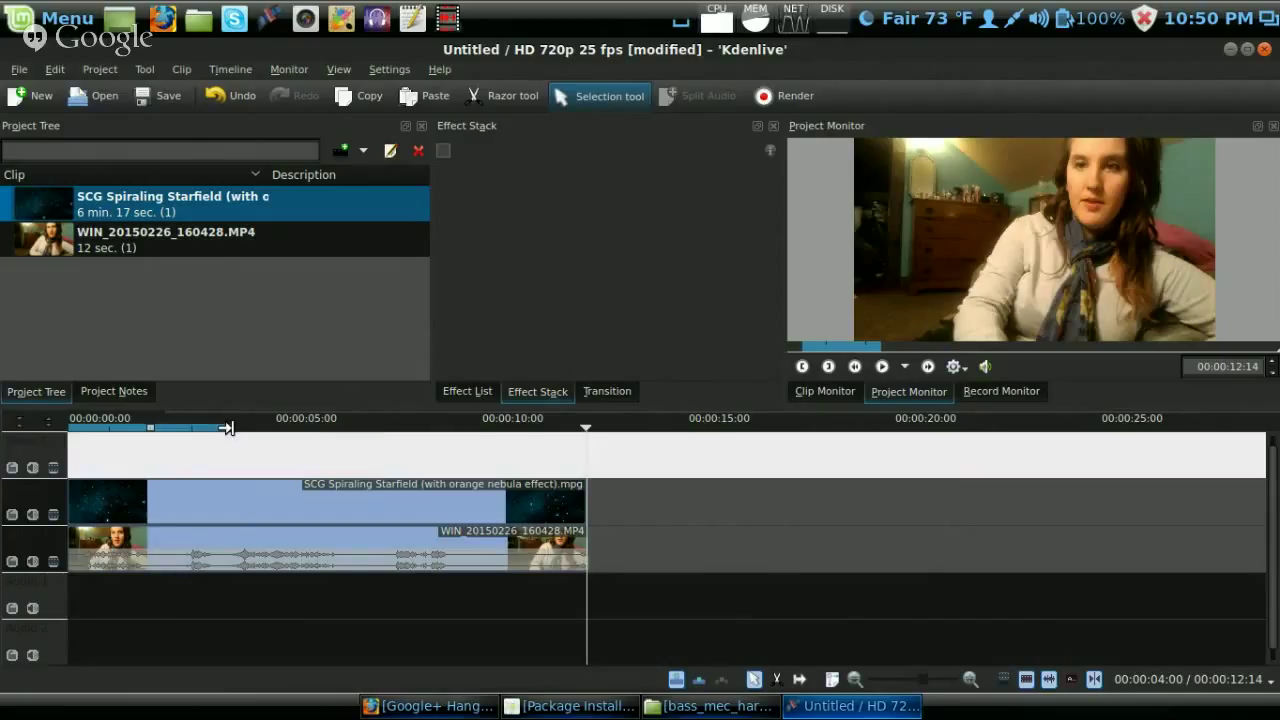
pyautogui.moveTo(226, 428); pyautogui.dragTo(591, 462)
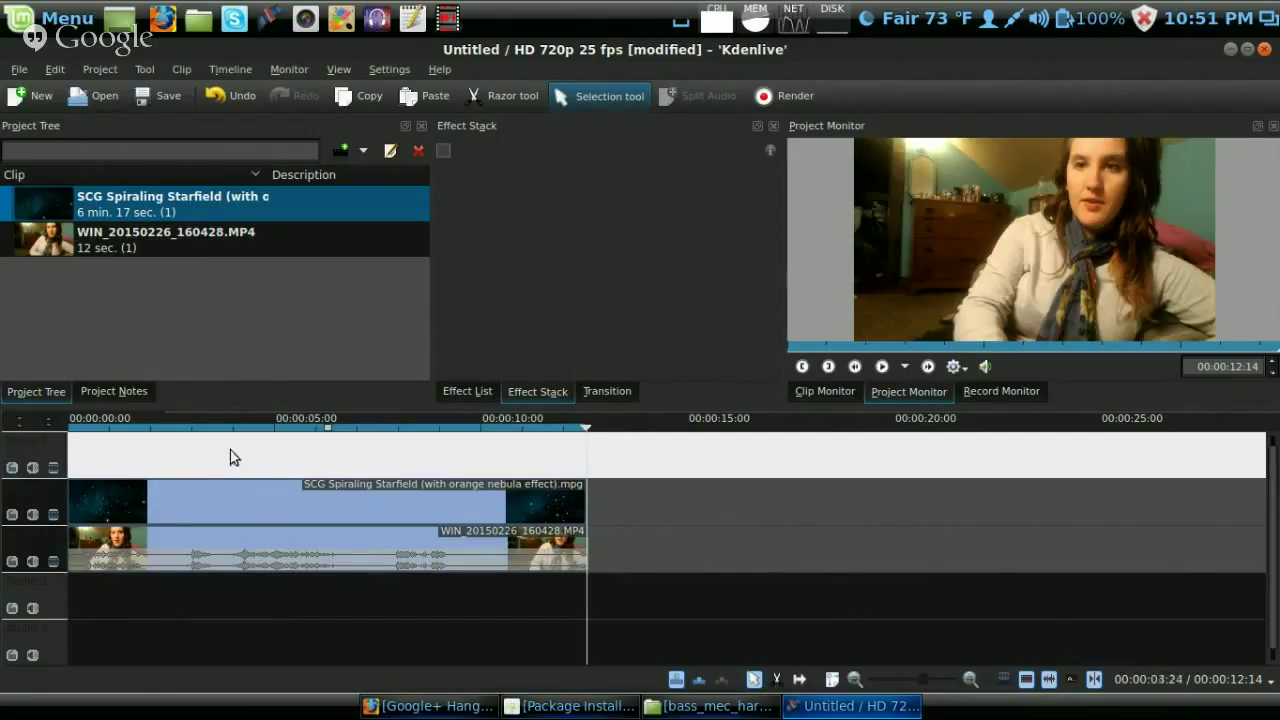
# Add an Affine transition from the Spiraling Starfield clip to the webcam clip below and stretch it over the clips' full length.
pyautogui.click(116, 508)
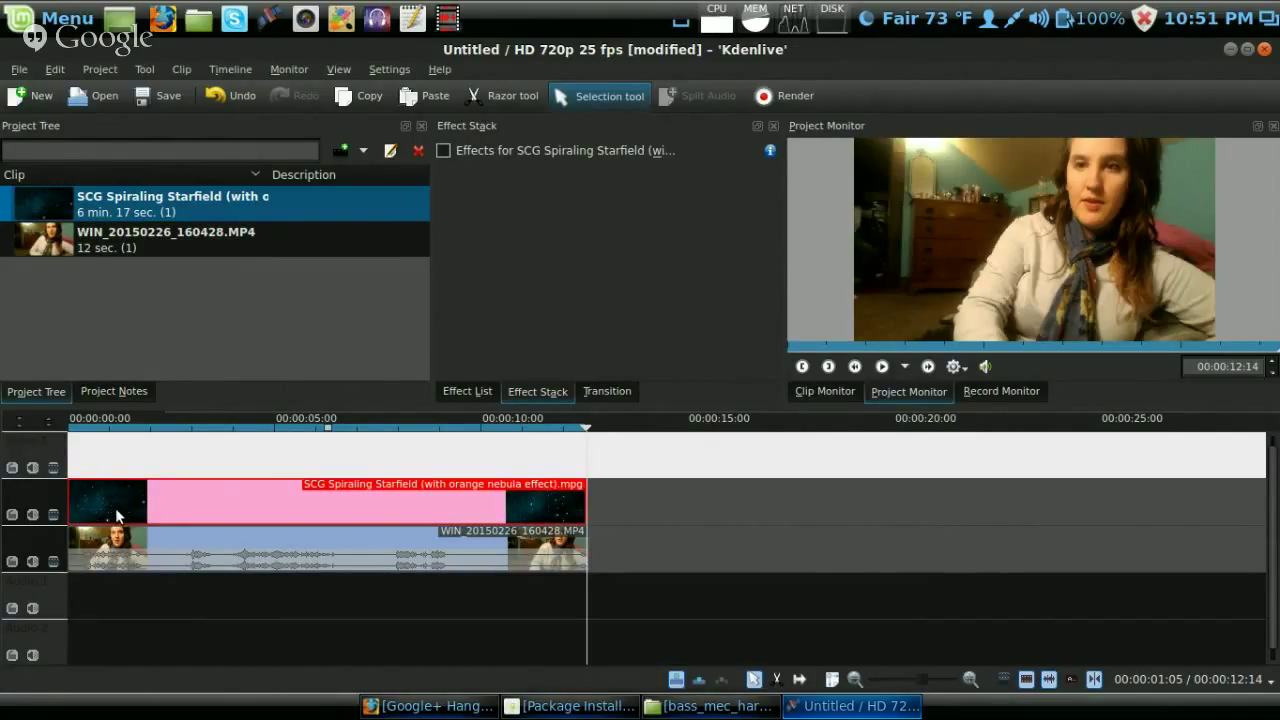
pyautogui.rightClick(115, 508)
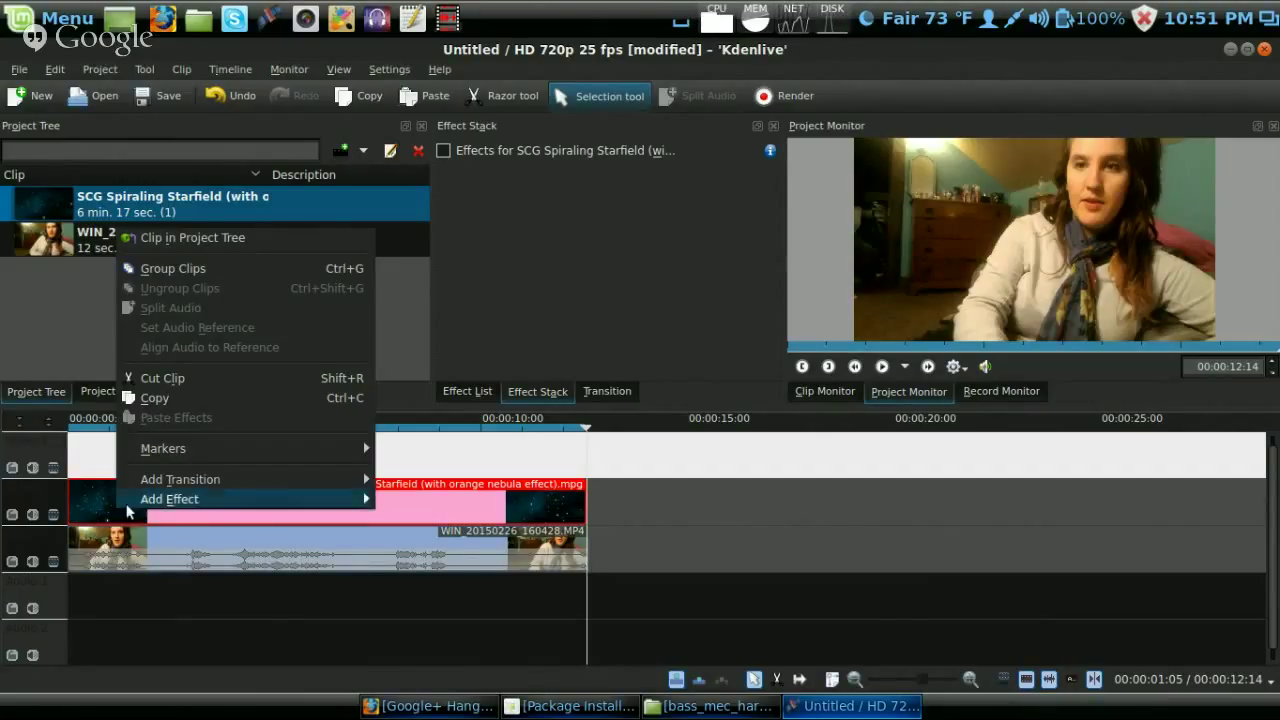
pyautogui.moveTo(153, 488)
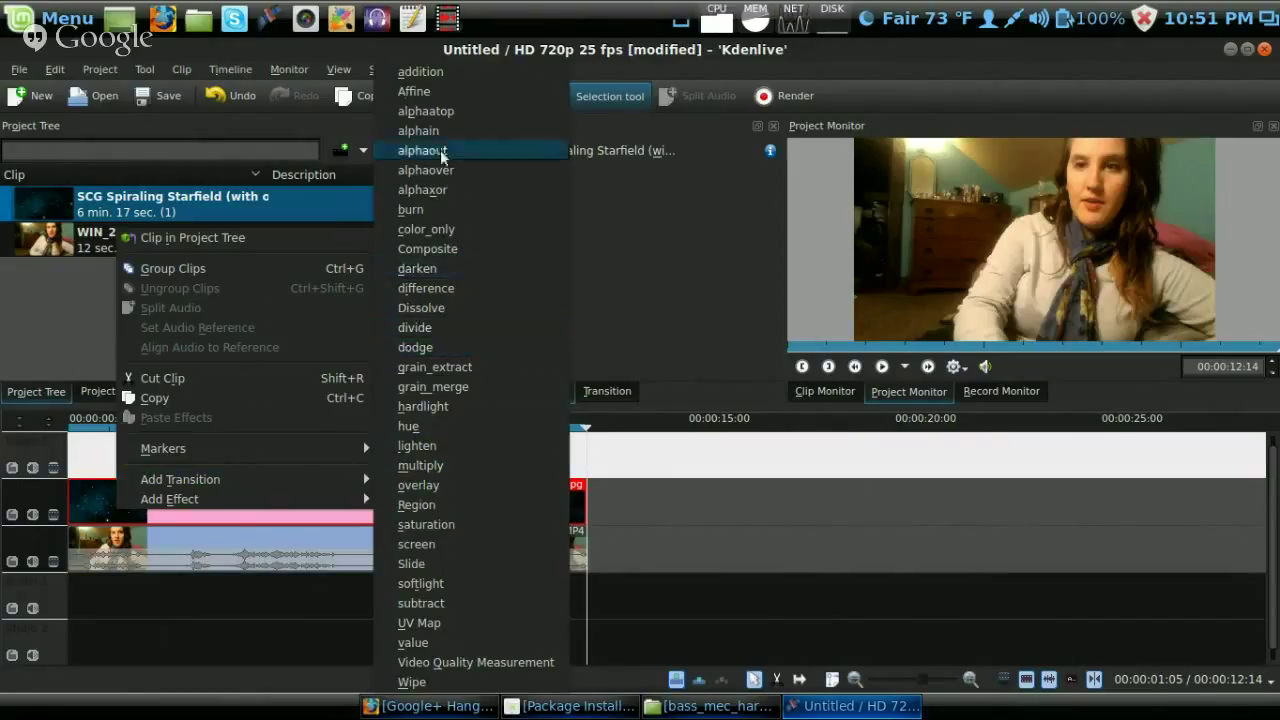
pyautogui.click(441, 91)
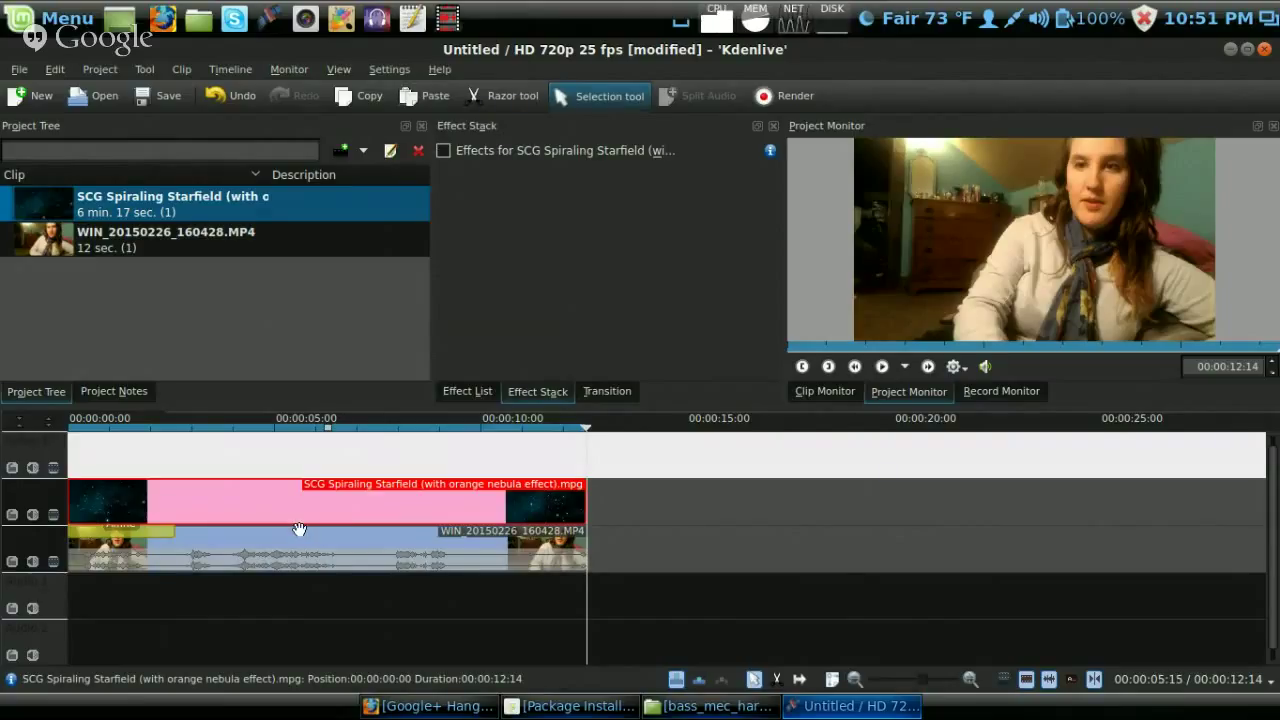
pyautogui.click(176, 540)
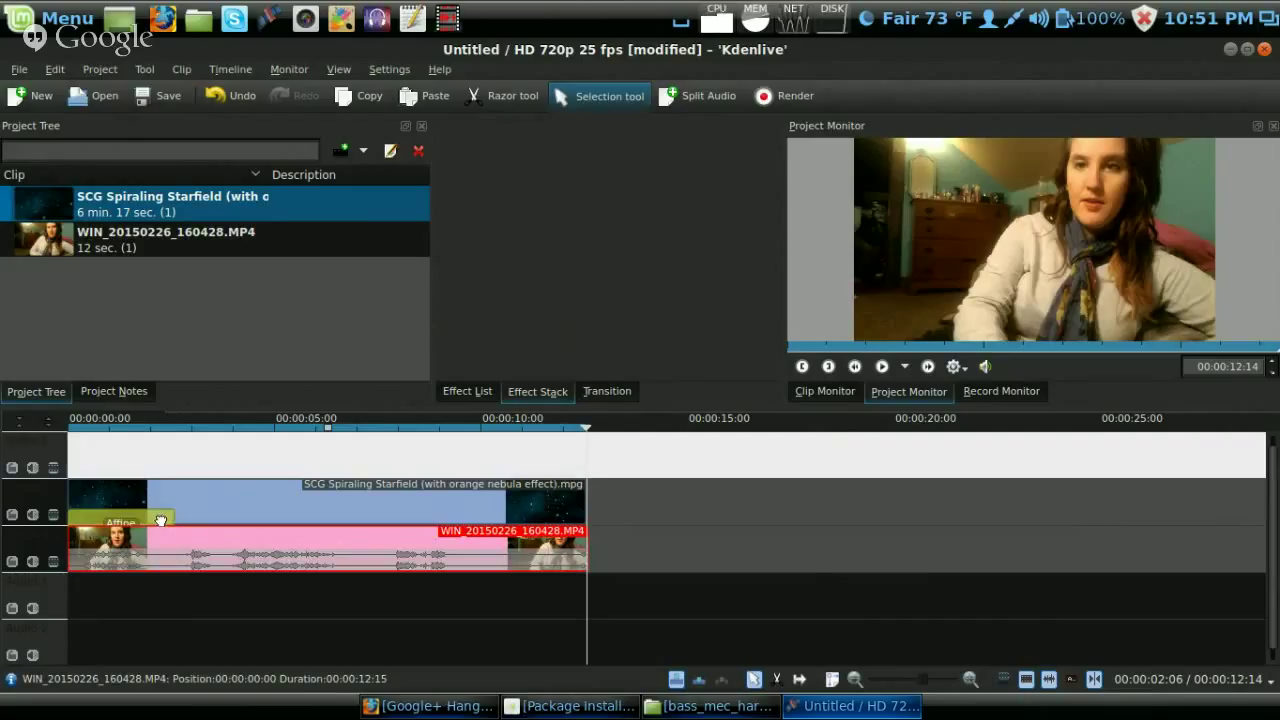
pyautogui.click(160, 520)
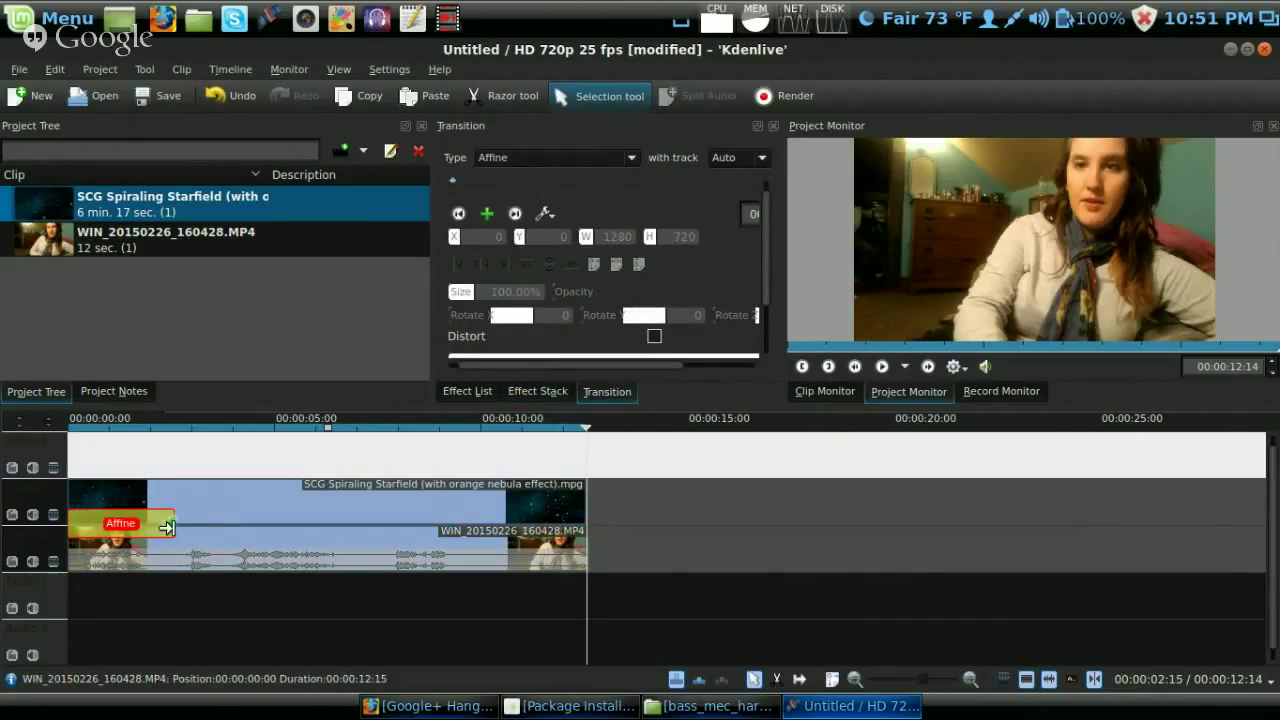
pyautogui.moveTo(167, 527); pyautogui.dragTo(584, 524)
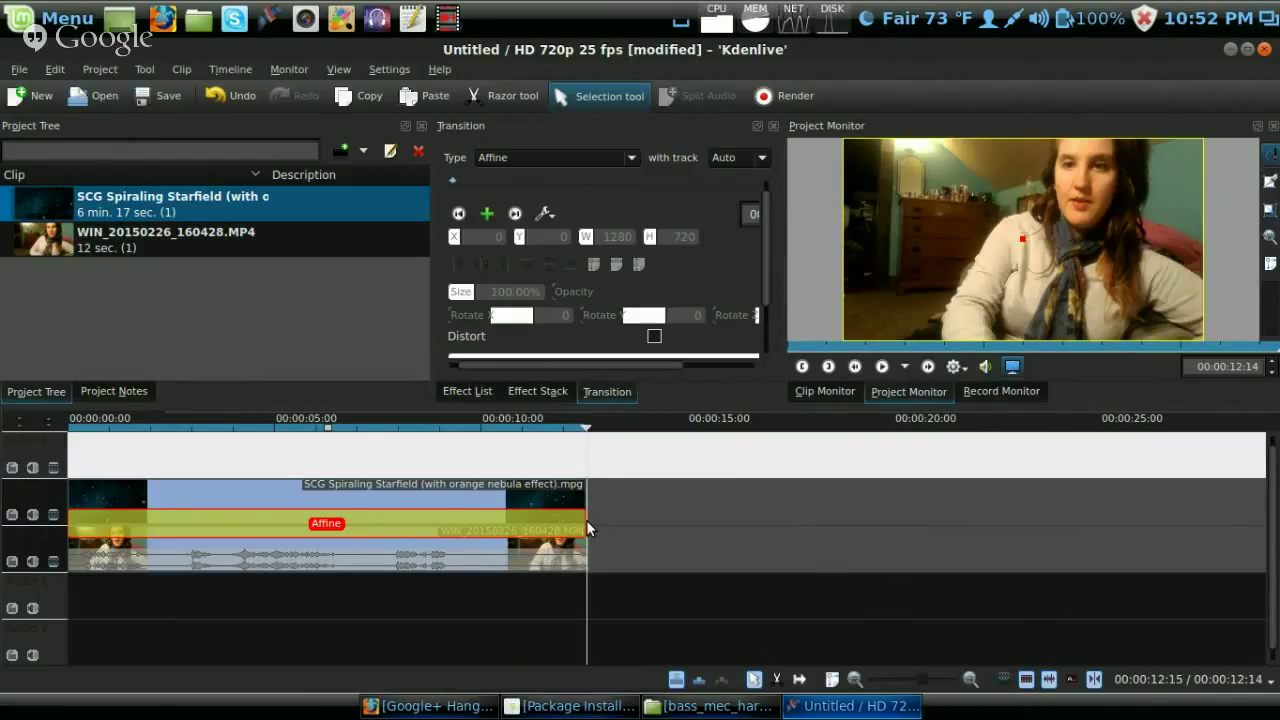
# Move the playhead back to the start of the timeline, at 00:00:00:00.
pyautogui.click(585, 462)
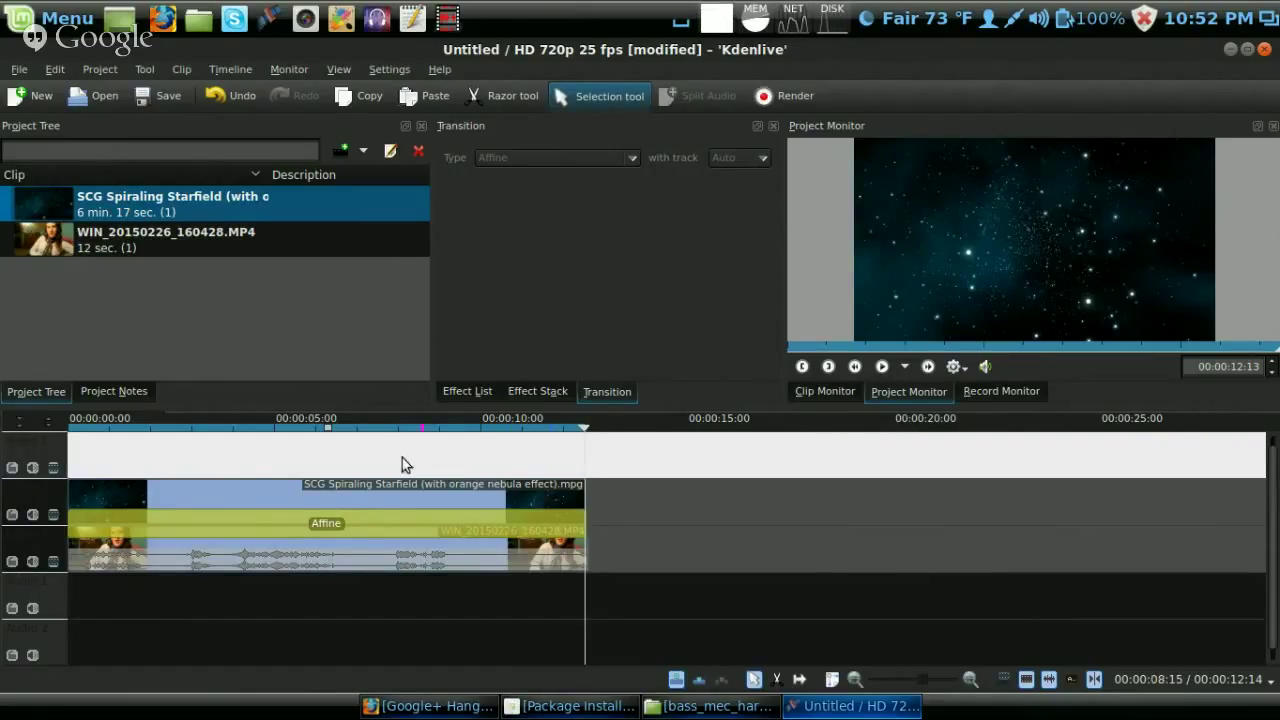
pyautogui.press('Left')
pyautogui.press('Home')
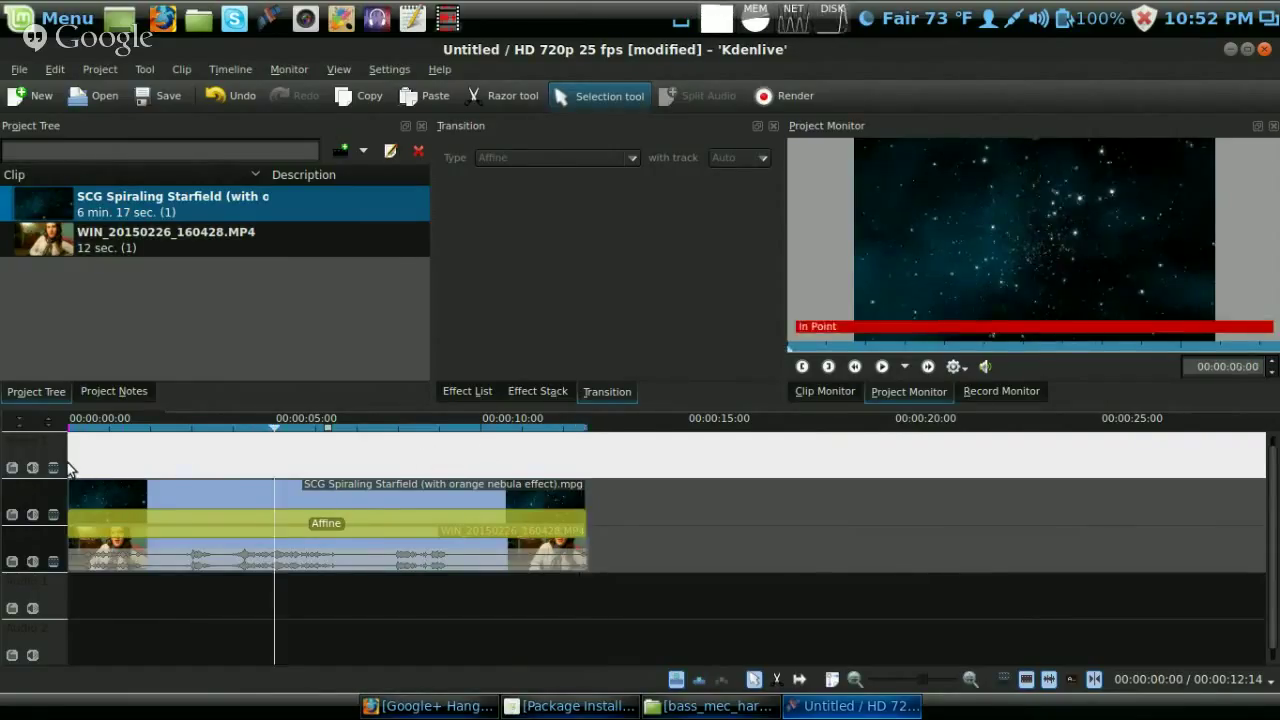
pyautogui.moveTo(68, 467); pyautogui.dragTo(100, 467)
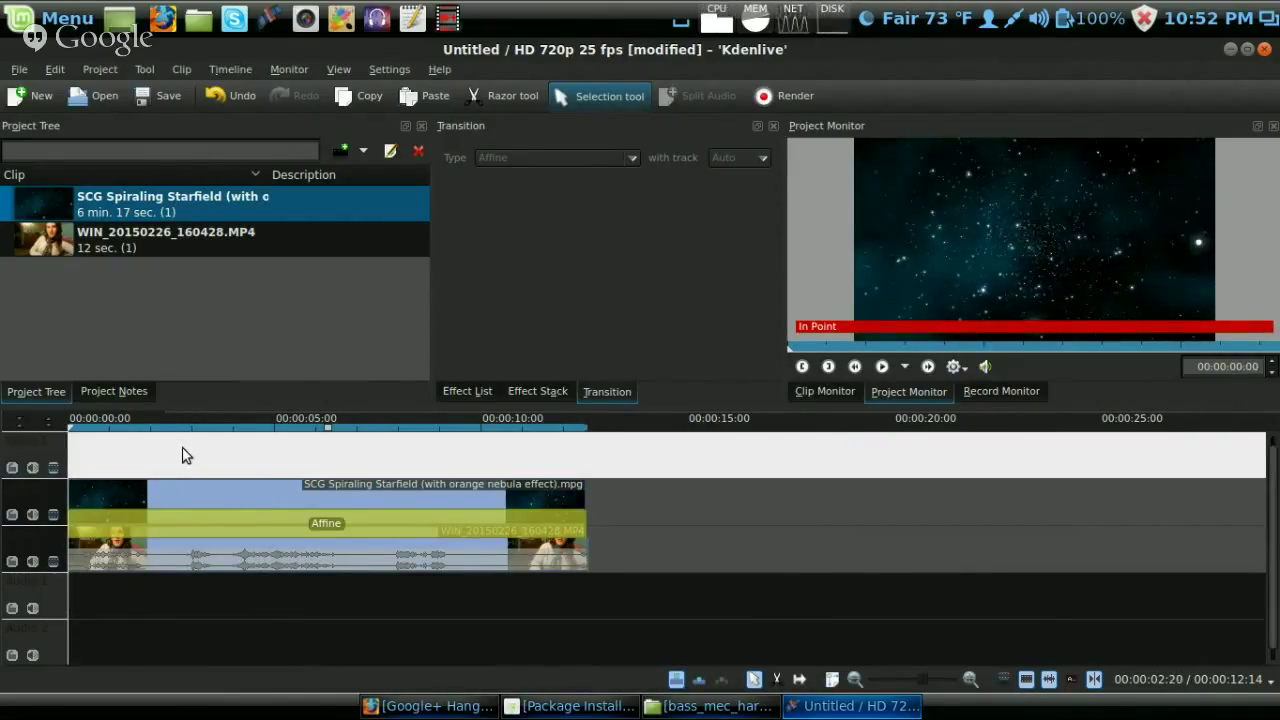
pyautogui.click(68, 467)
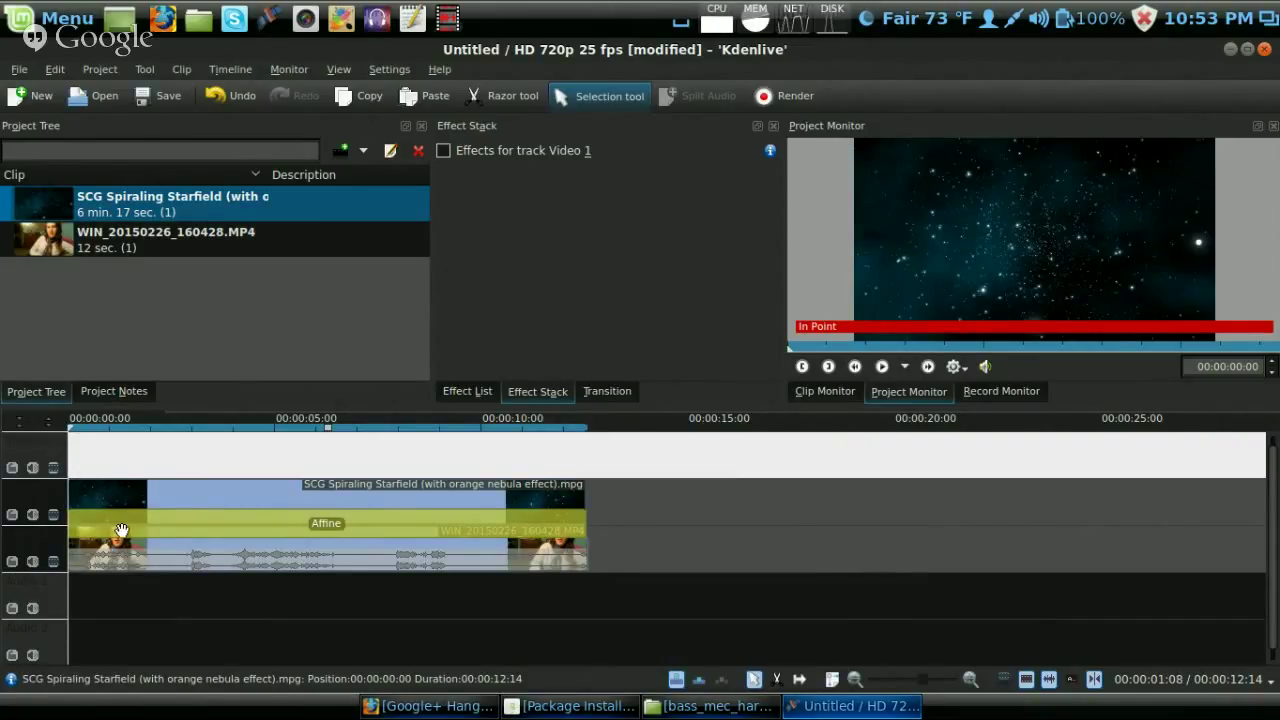
# Lower the Affine transition's opacity so the webcam clip shows through the starfield, and play the combined project.
pyautogui.click(211, 530)
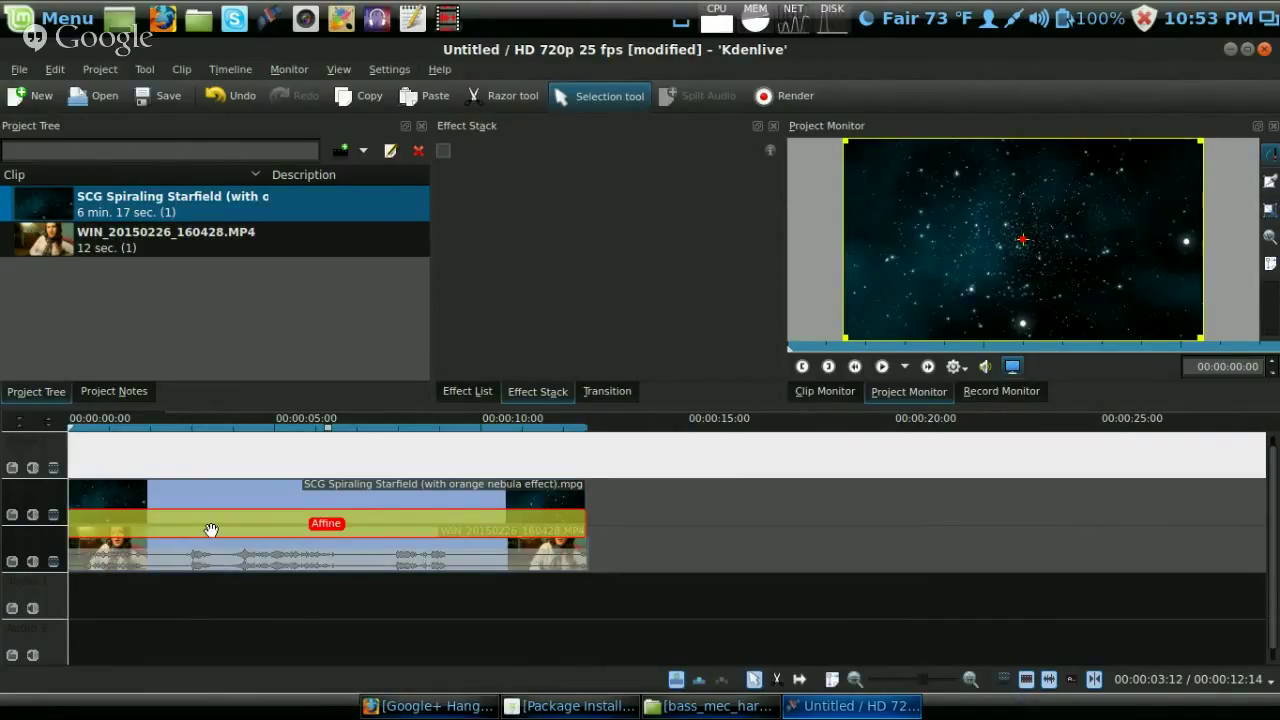
pyautogui.click(211, 530)
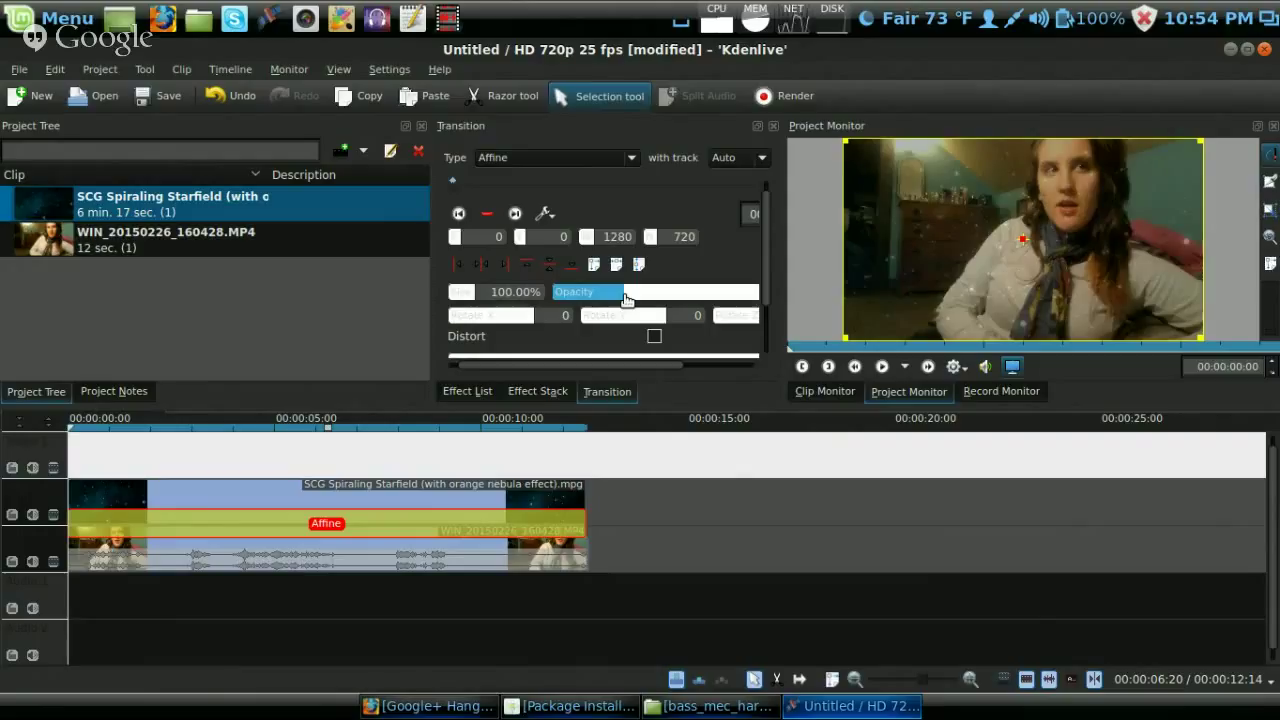
pyautogui.click(881, 367)
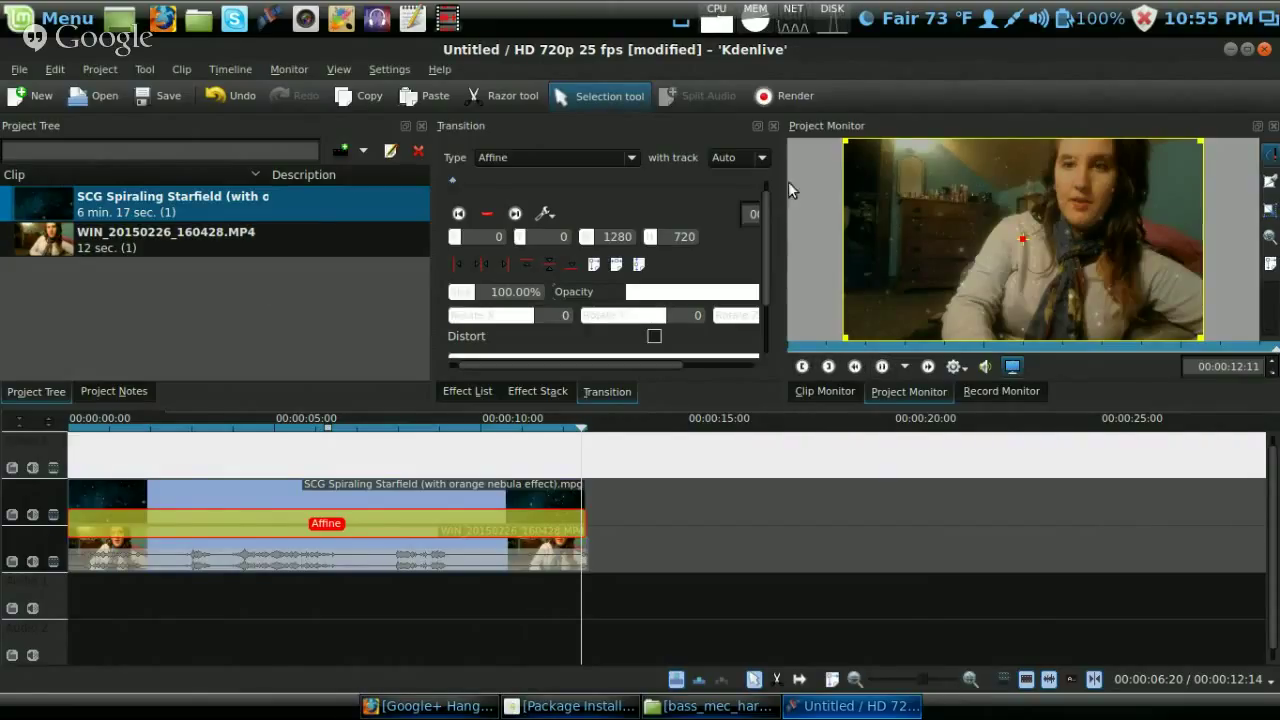
# Review the render options with the Lossless / HQ destination and the MPEG-2 I-frame only (video) + MP2 (sound) profile, and close them without rendering.
pyautogui.click(795, 102)
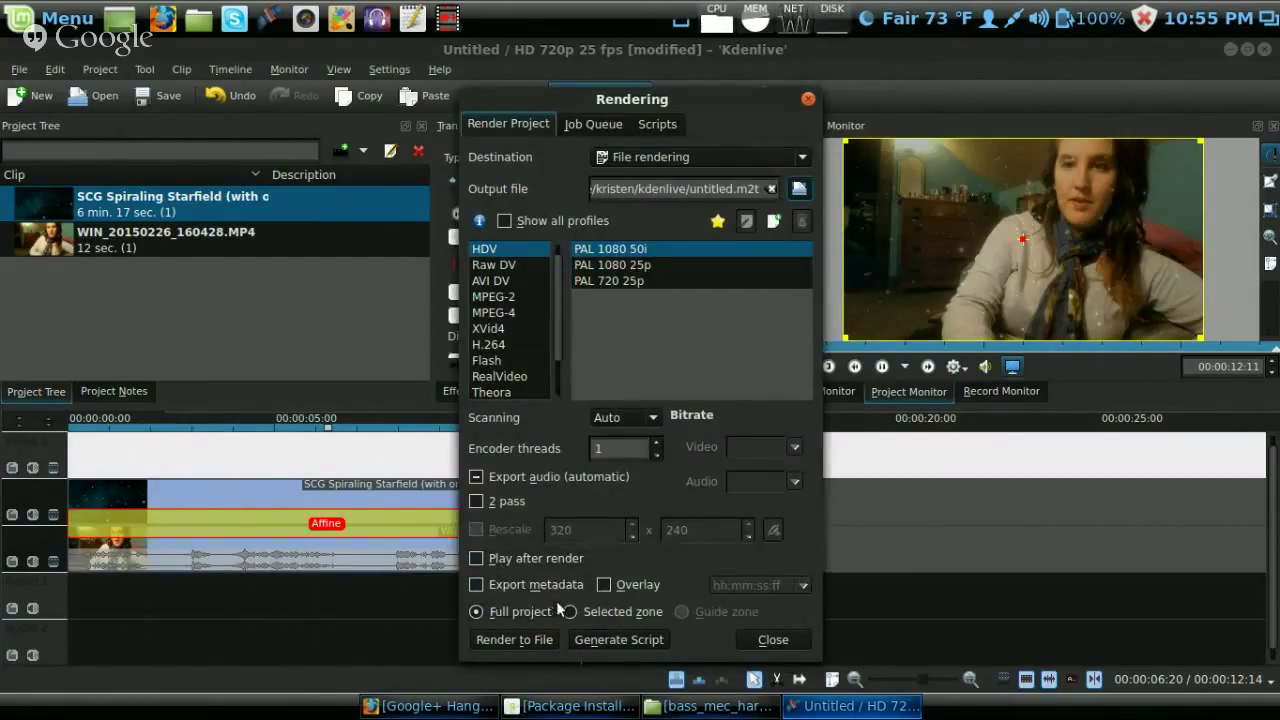
pyautogui.click(775, 157)
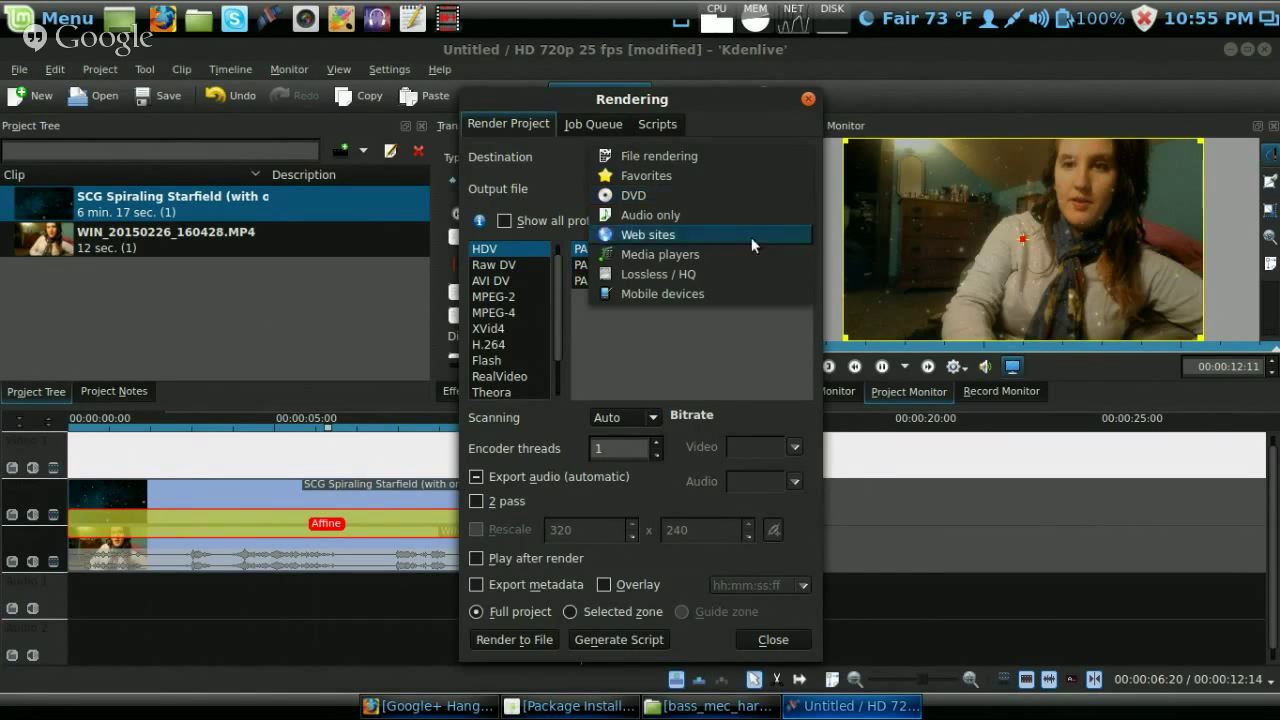
pyautogui.click(746, 273)
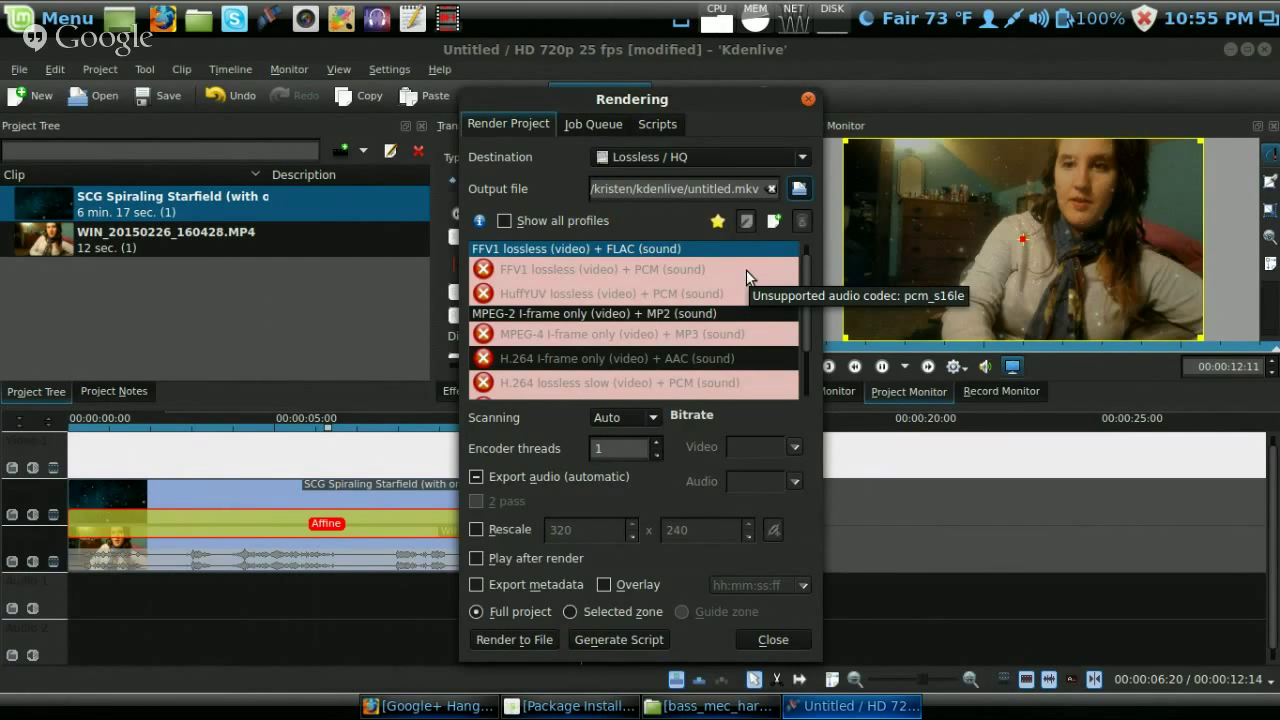
pyautogui.click(713, 314)
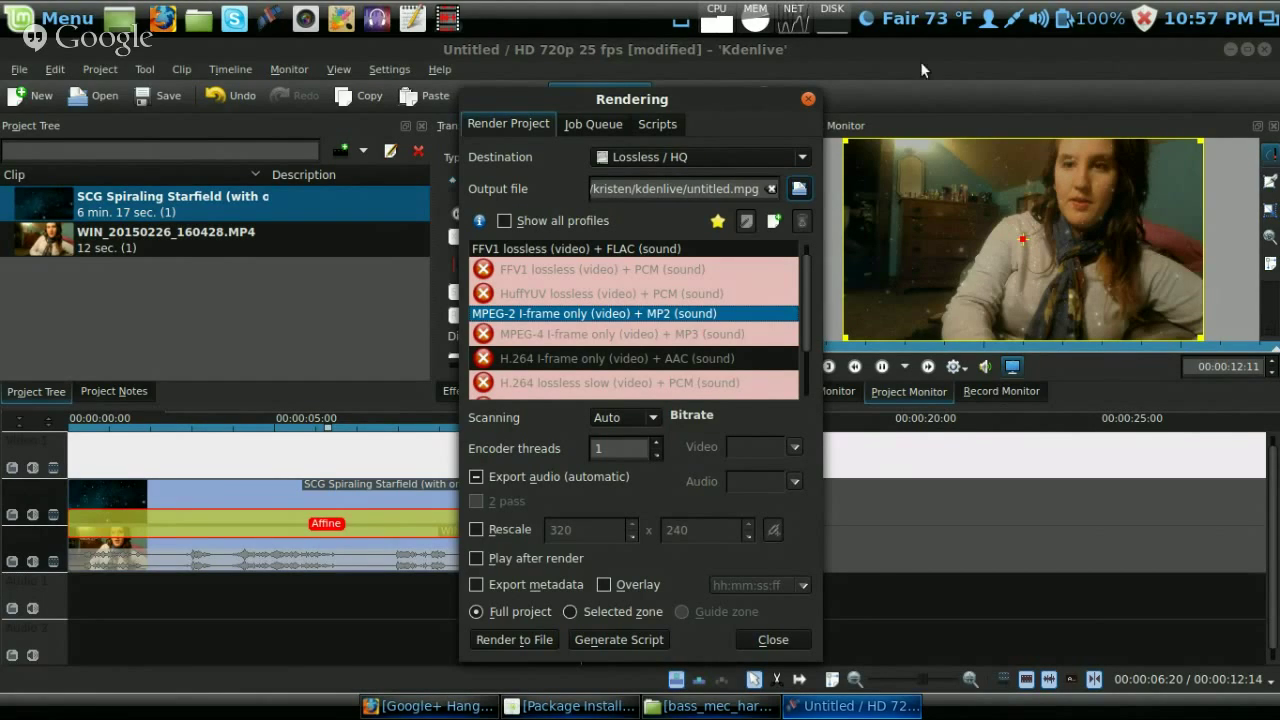
pyautogui.click(808, 99)
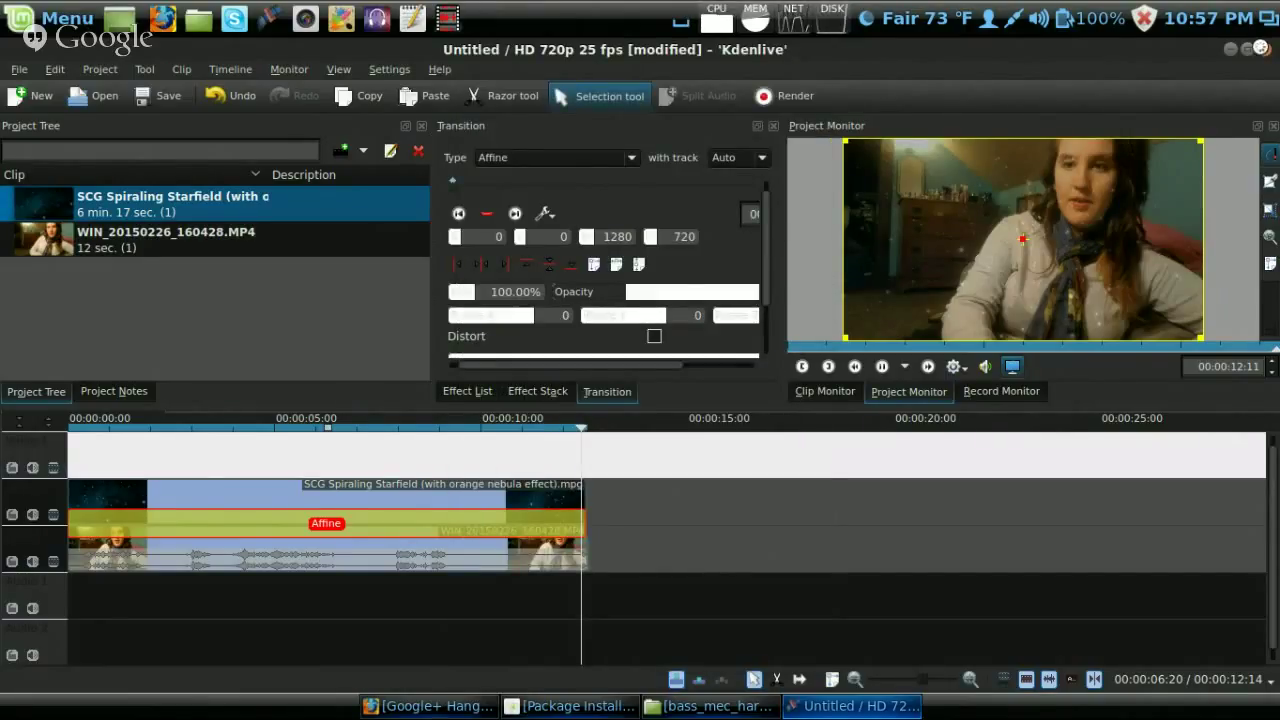
# Close Kdenlive without saving the project and launch GIMP.
pyautogui.click(1263, 50)
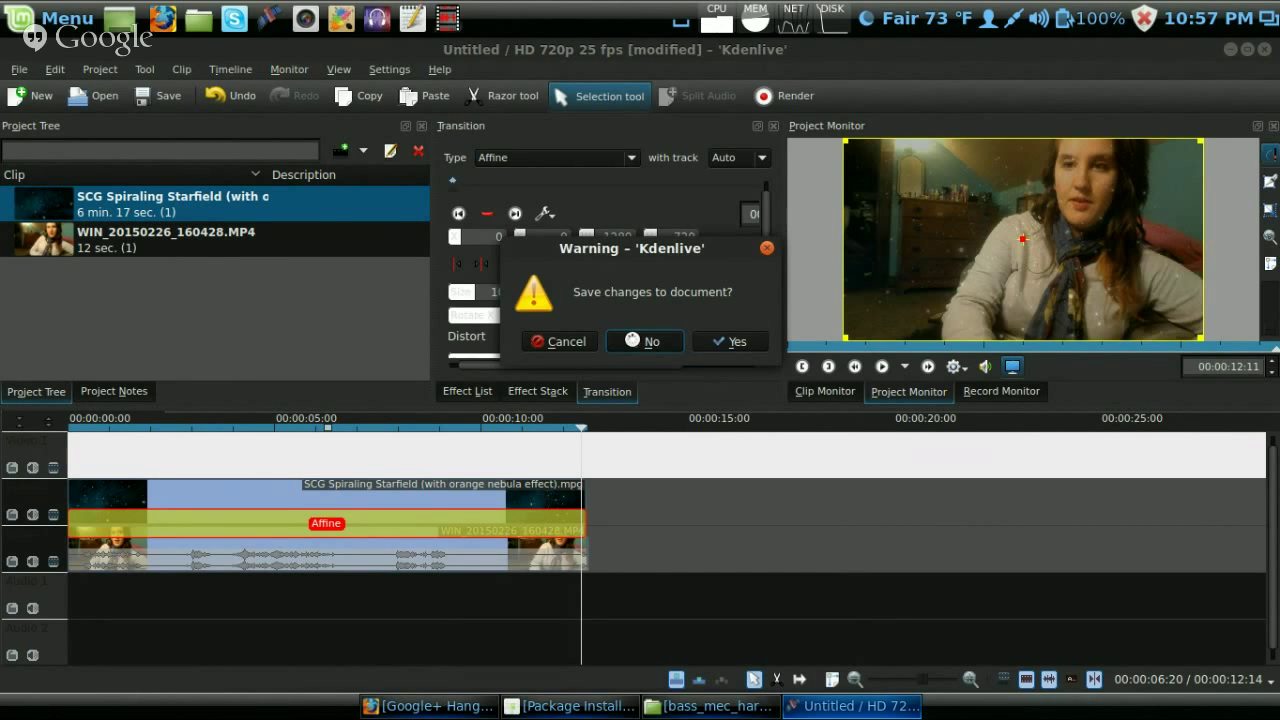
pyautogui.click(632, 340)
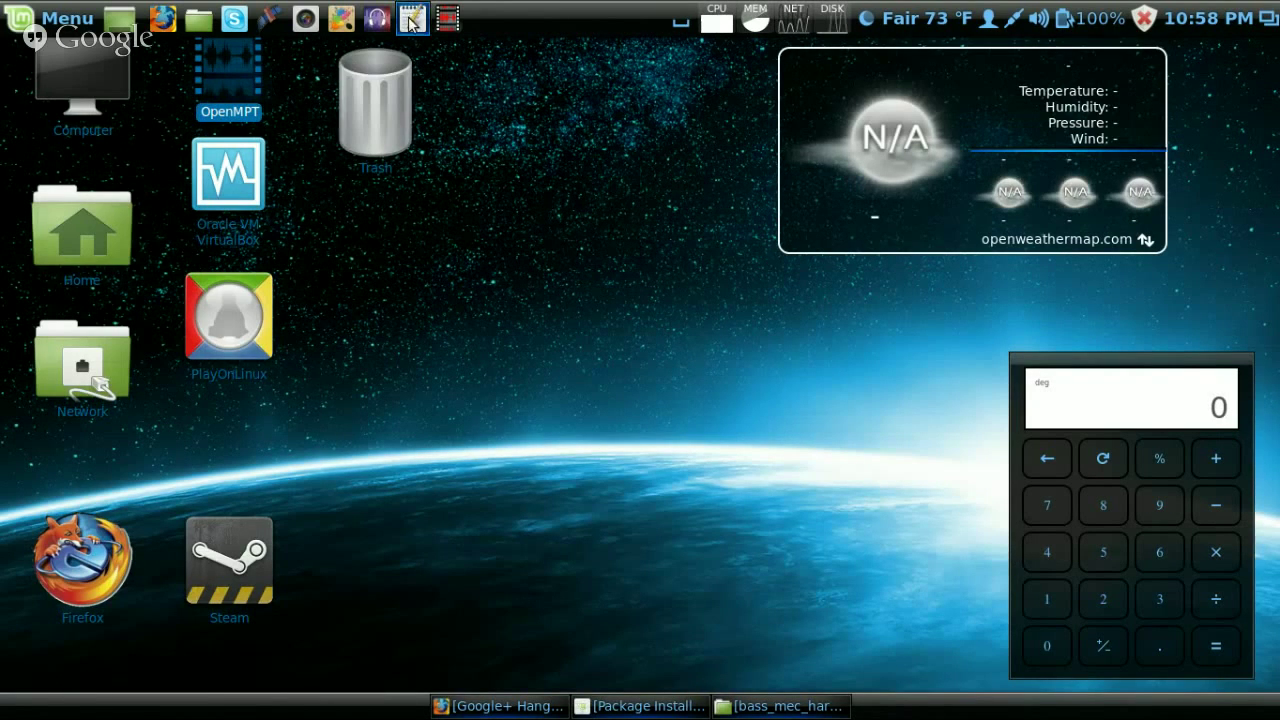
pyautogui.click(341, 20)
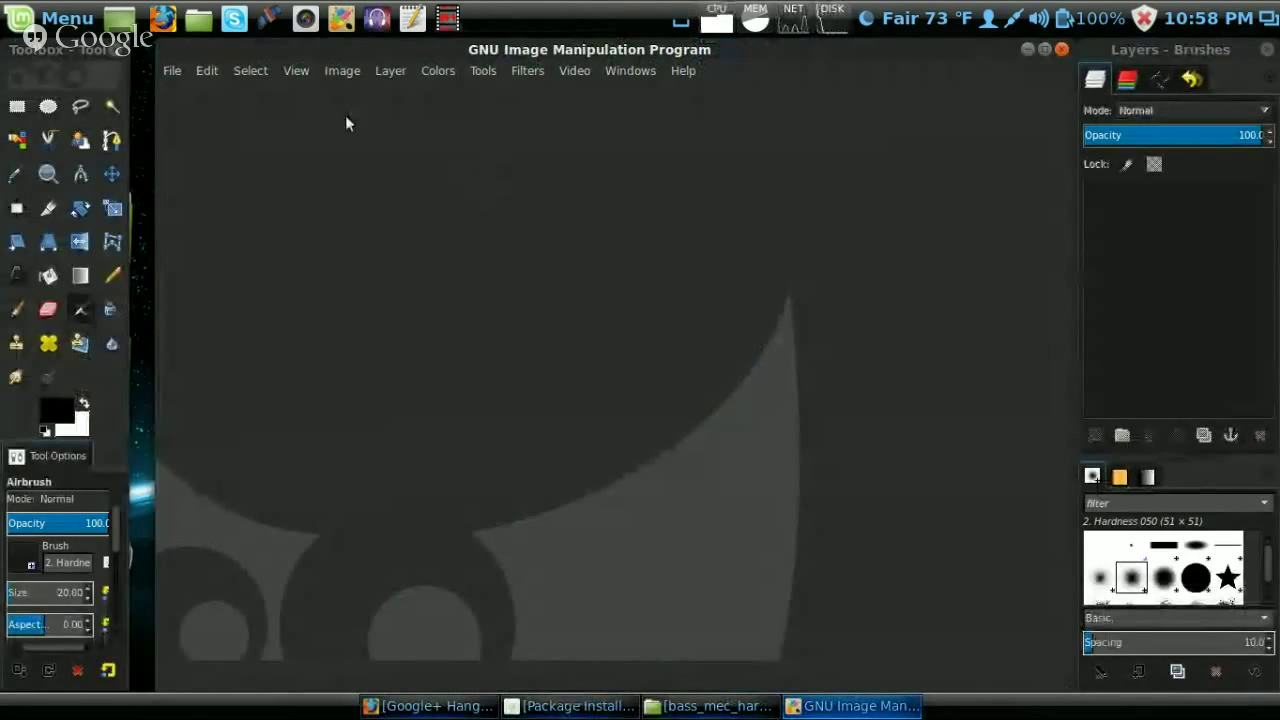
# Open the image picture000.jpg from the Pictures folder.
pyautogui.click(174, 71)
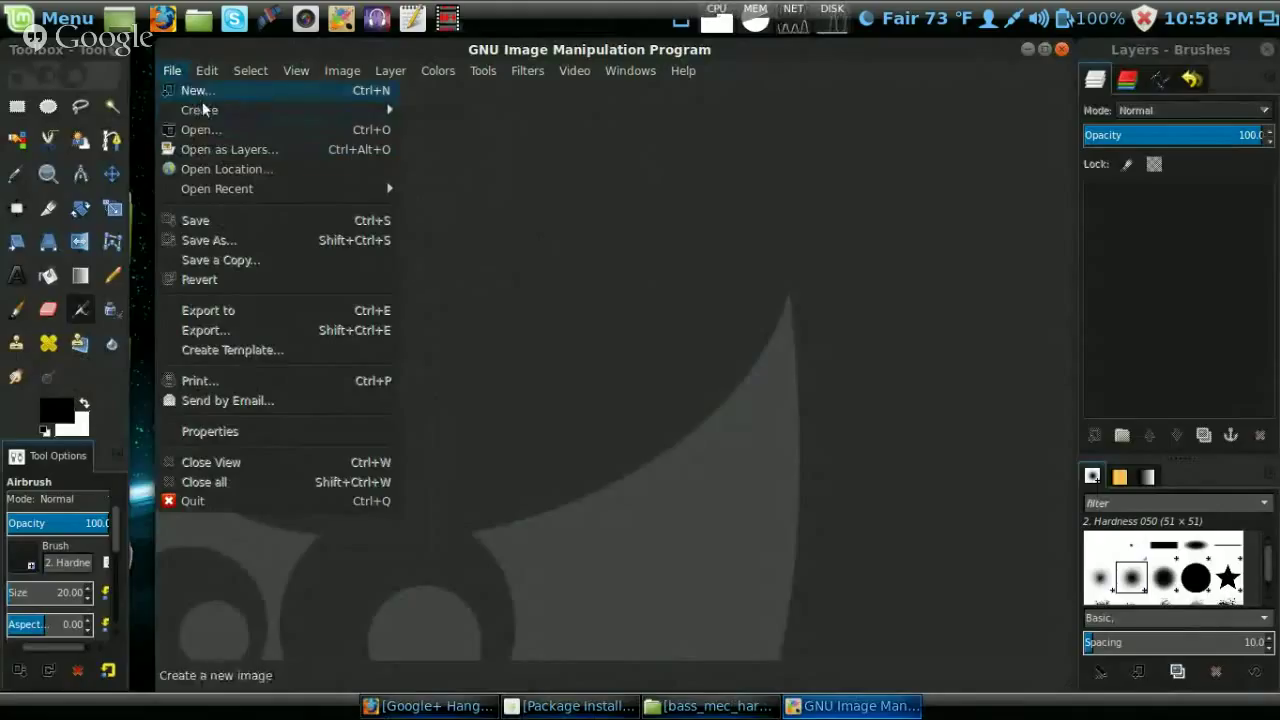
pyautogui.click(205, 133)
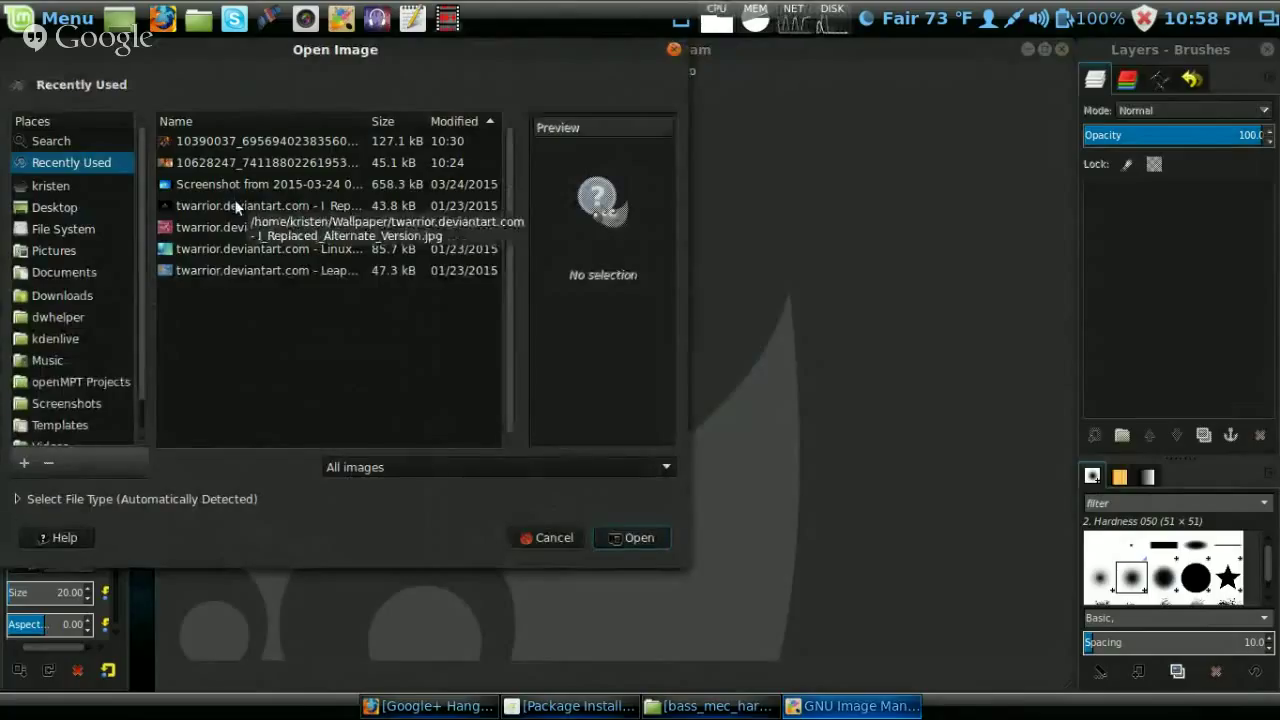
pyautogui.click(80, 249)
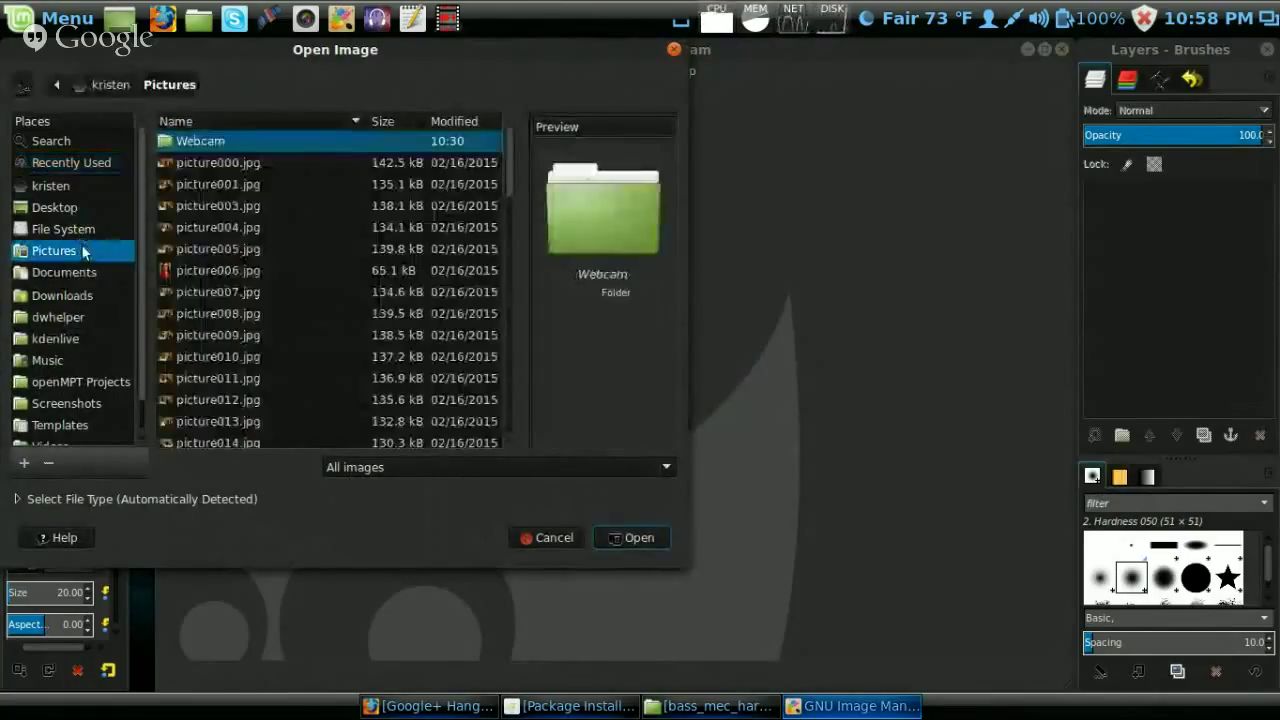
pyautogui.click(234, 165)
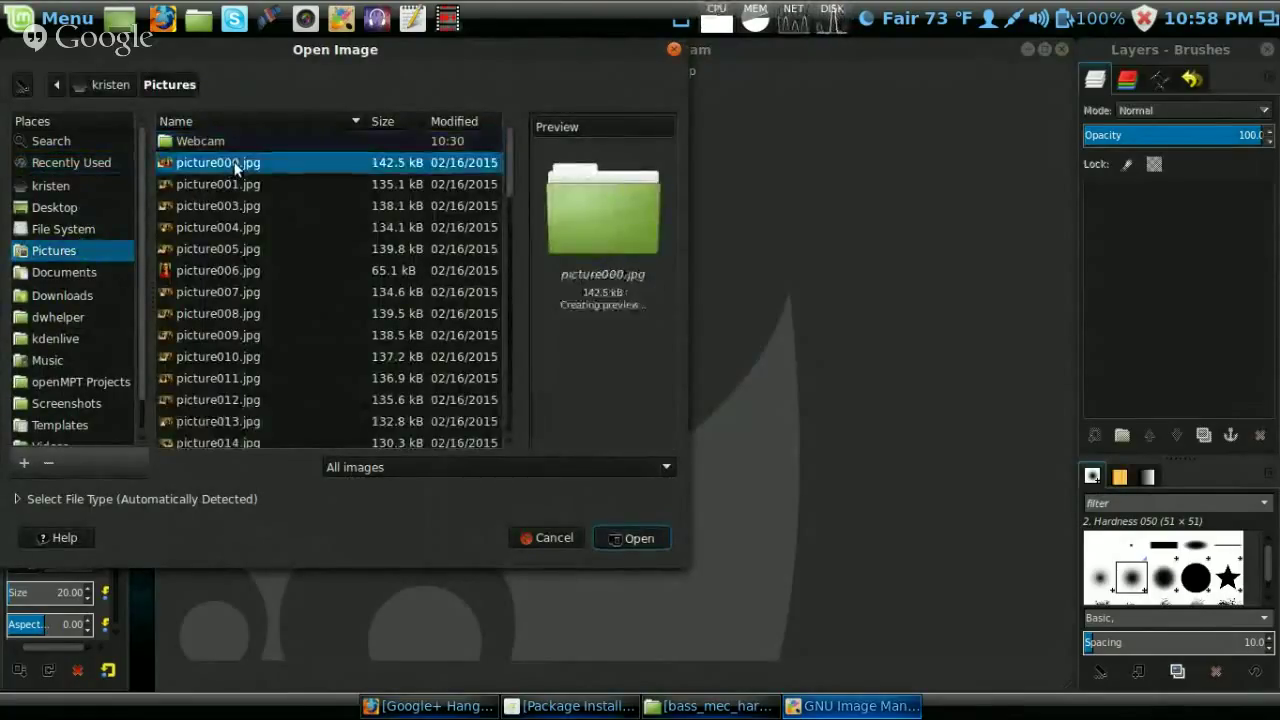
pyautogui.doubleClick(234, 165)
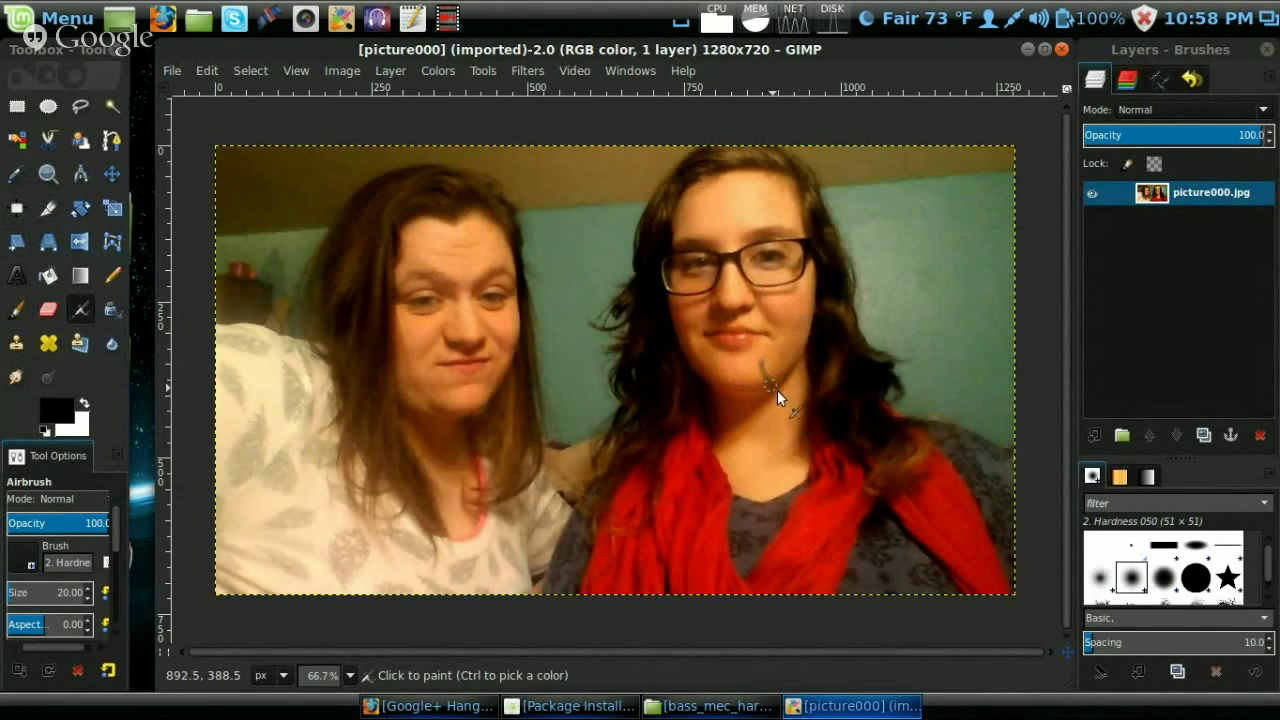
# Airbrush short black curved strokes over the chin and cheeks of the two faces in the photo.
pyautogui.moveTo(777, 390)
pyautogui.mouseDown()
pyautogui.moveTo(800, 395)
pyautogui.moveTo(801, 380)
pyautogui.mouseUp()
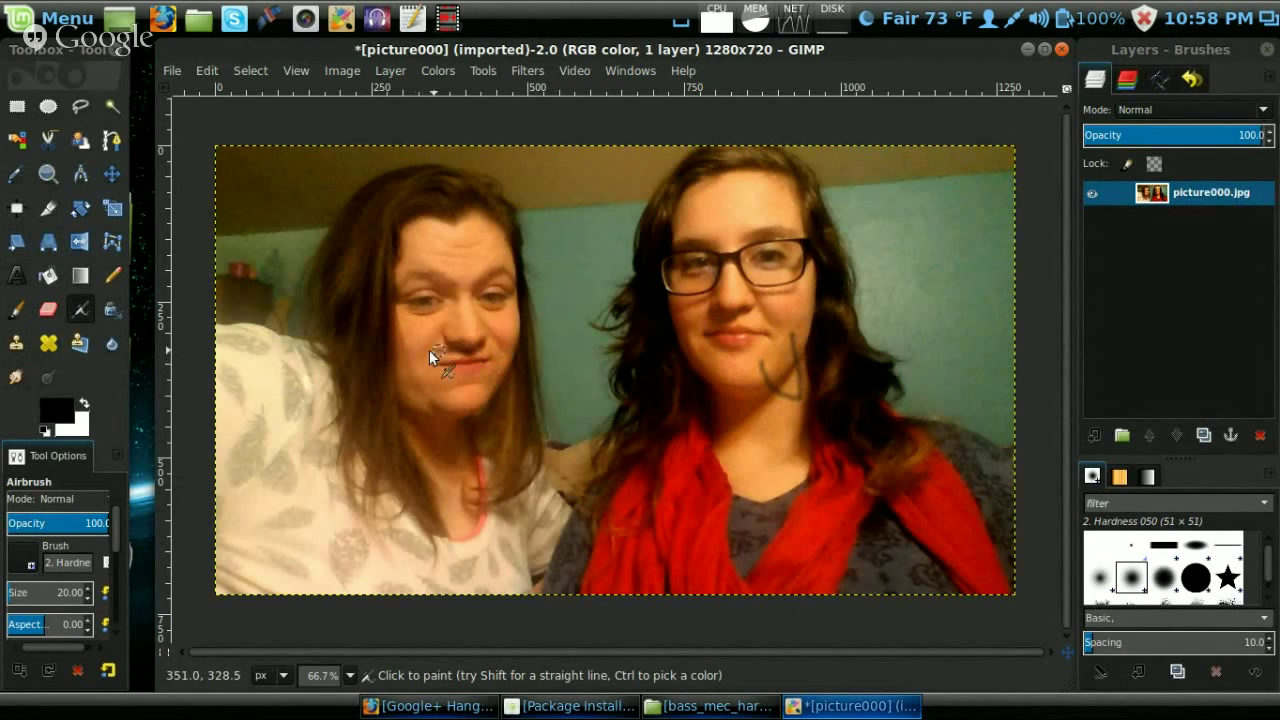
pyautogui.moveTo(429, 350); pyautogui.dragTo(394, 381)
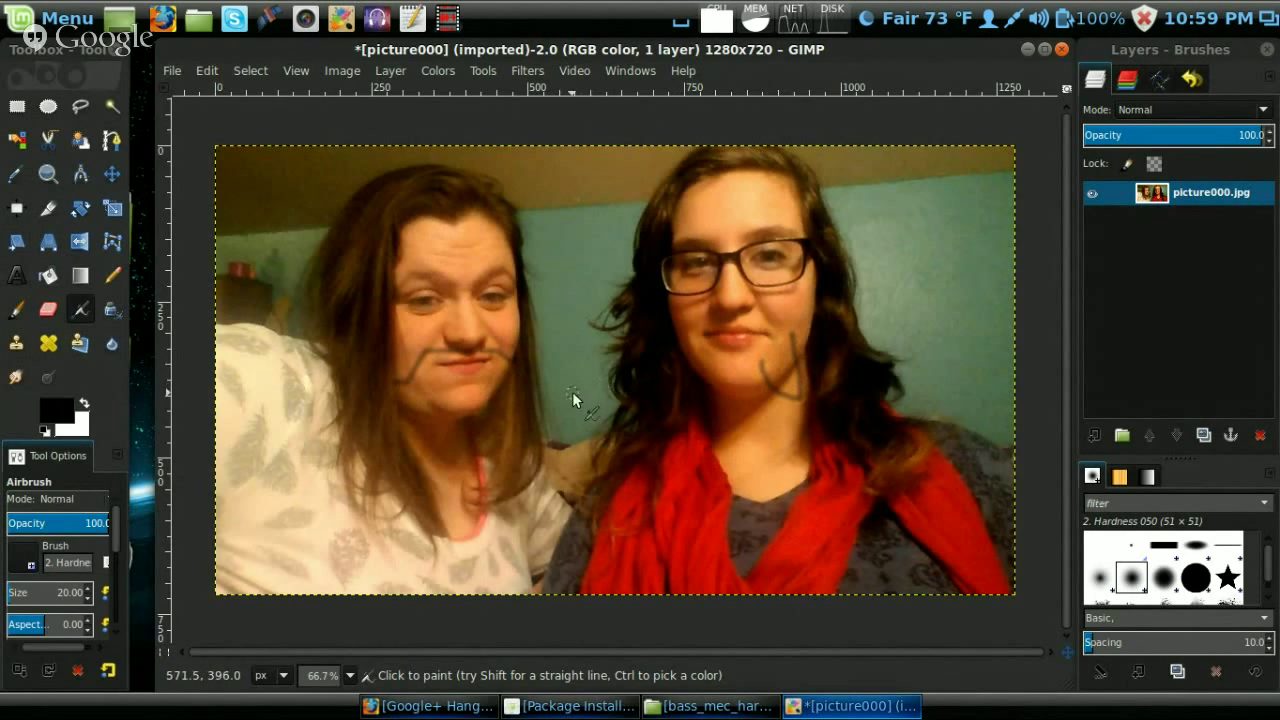
# Airbrush a goatee on the chin of the face without glasses, and thick eyebrows and a curved moustache on the face with glasses.
pyautogui.moveTo(477, 428)
pyautogui.mouseDown()
pyautogui.moveTo(461, 393)
pyautogui.moveTo(472, 400)
pyautogui.moveTo(467, 419)
pyautogui.moveTo(453, 402)
pyautogui.moveTo(478, 420)
pyautogui.moveTo(479, 405)
pyautogui.mouseUp()
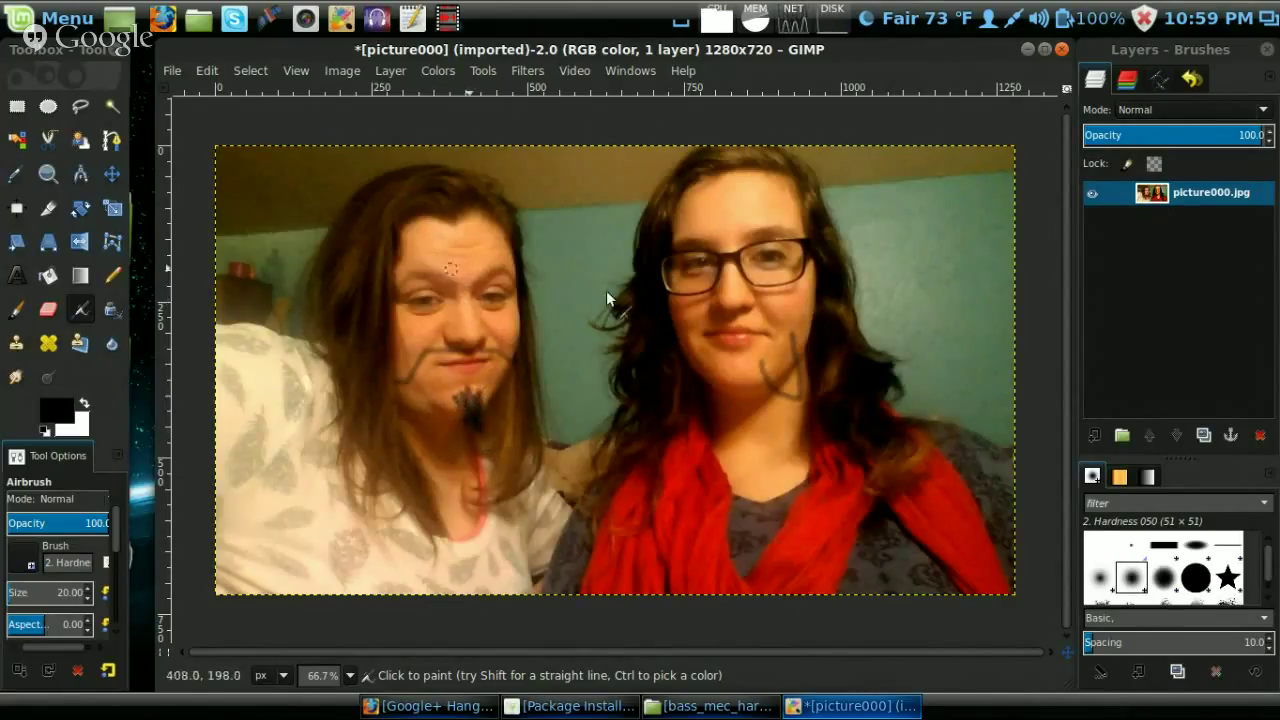
pyautogui.moveTo(711, 239)
pyautogui.mouseDown()
pyautogui.moveTo(673, 248)
pyautogui.moveTo(715, 240)
pyautogui.moveTo(672, 237)
pyautogui.mouseUp()
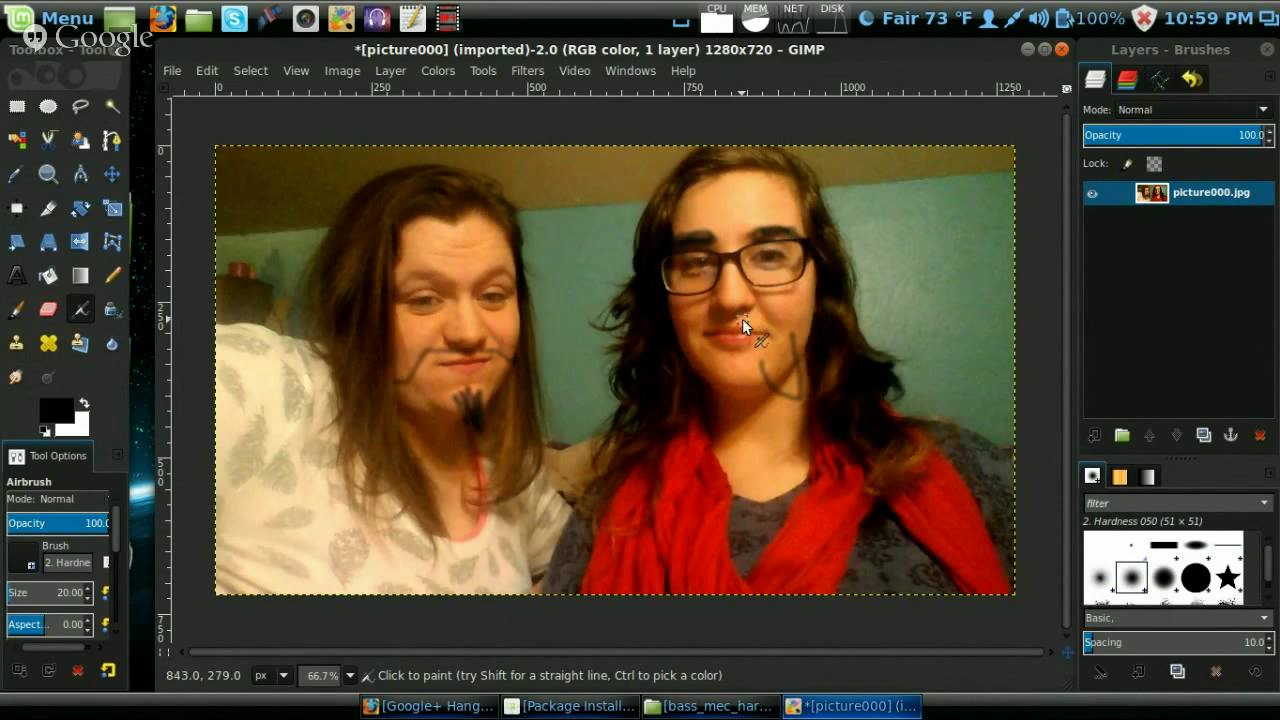
pyautogui.moveTo(742, 318); pyautogui.dragTo(799, 335)
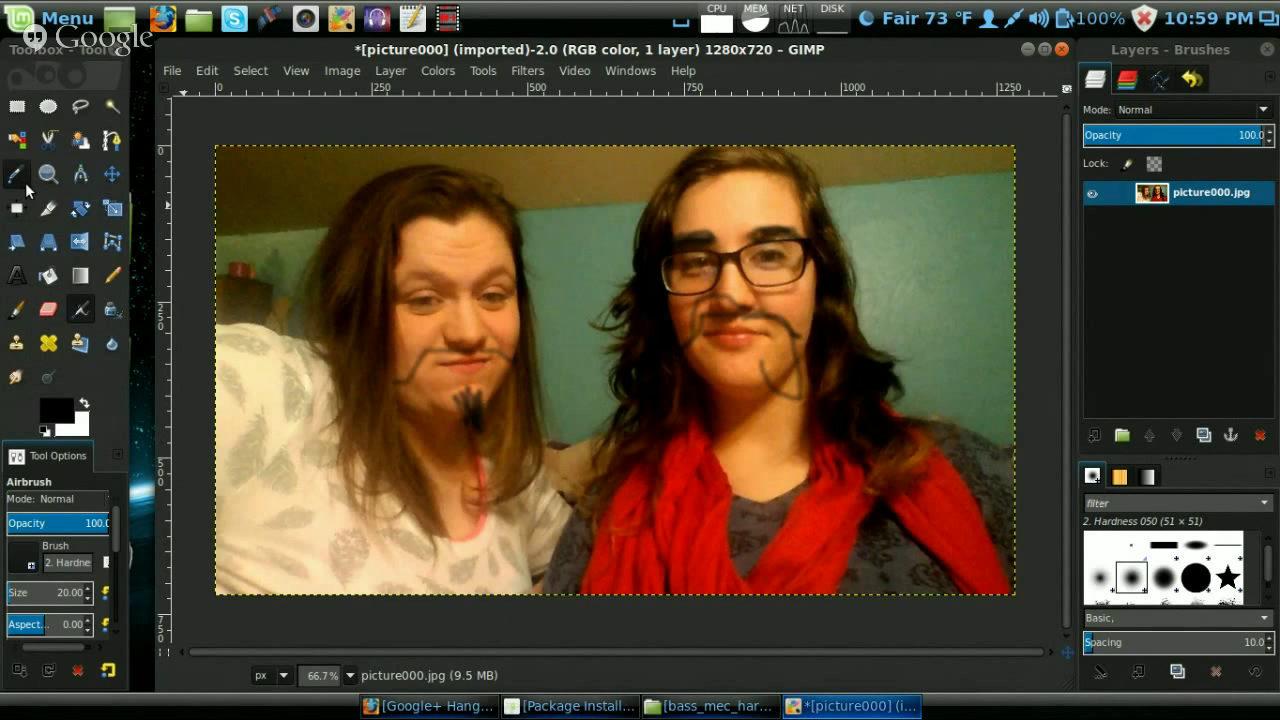
# Fuzzy-select the hair of the person without glasses, and replace that selection with the hair beside the glasses wearer's cheek.
pyautogui.click(100, 118)
pyautogui.click(403, 190)
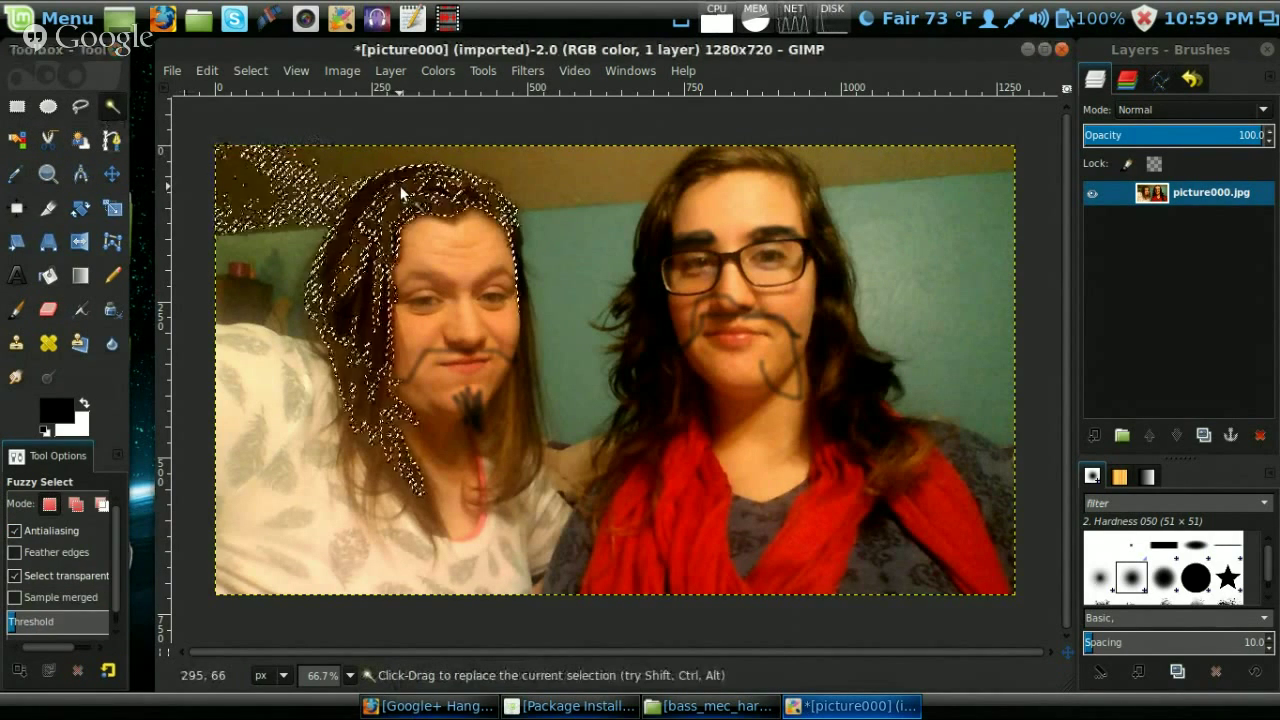
pyautogui.click(834, 311)
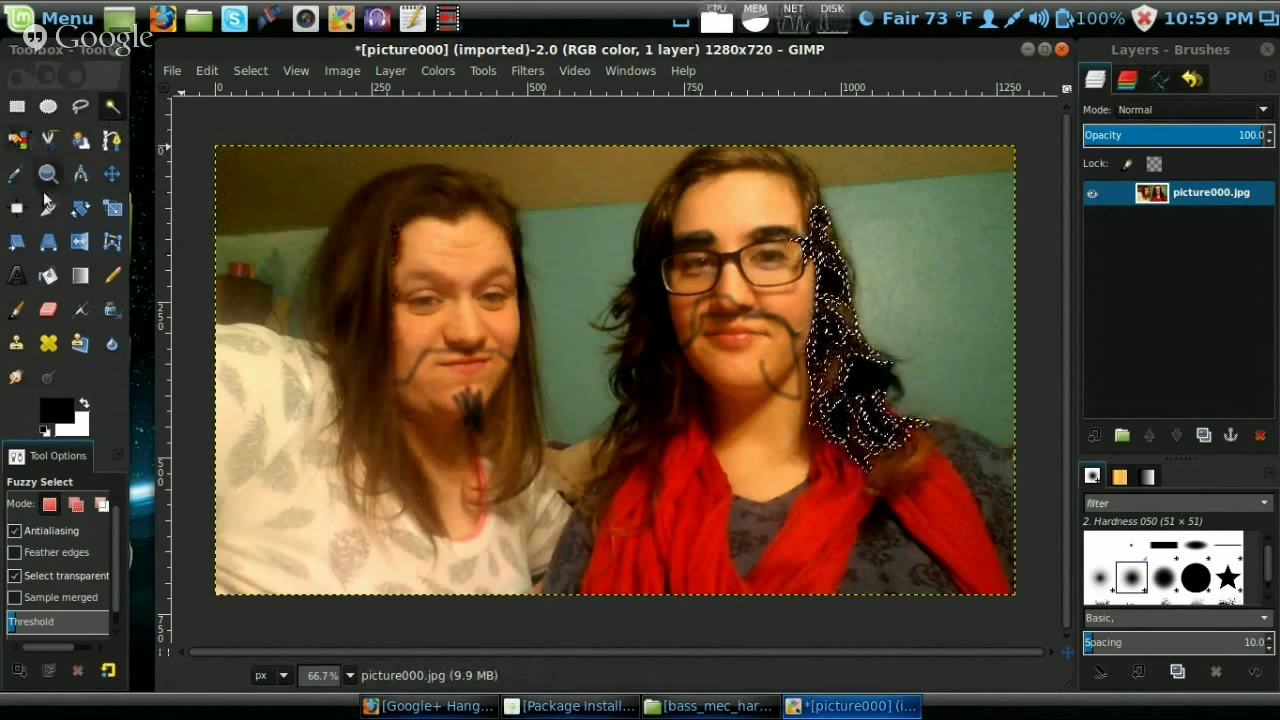
# Try to smudge the painted chin and cheek strokes on the face without glasses.
pyautogui.click(16, 316)
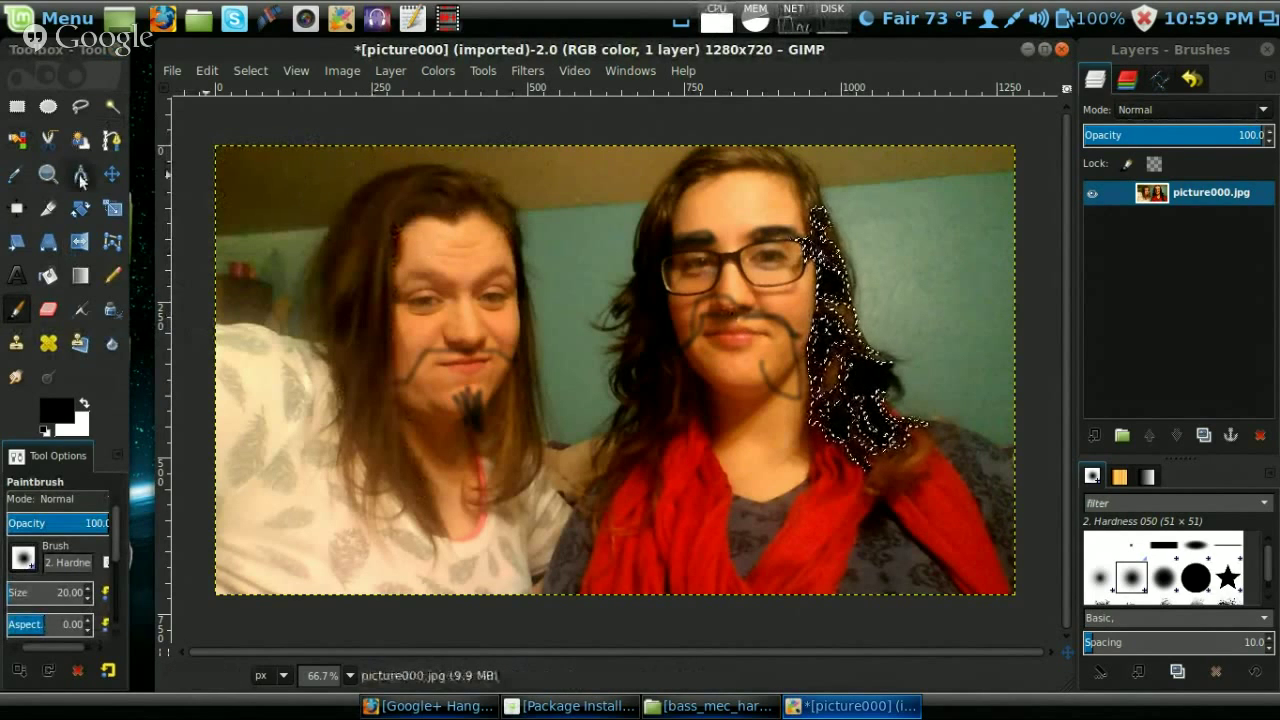
pyautogui.click(49, 210)
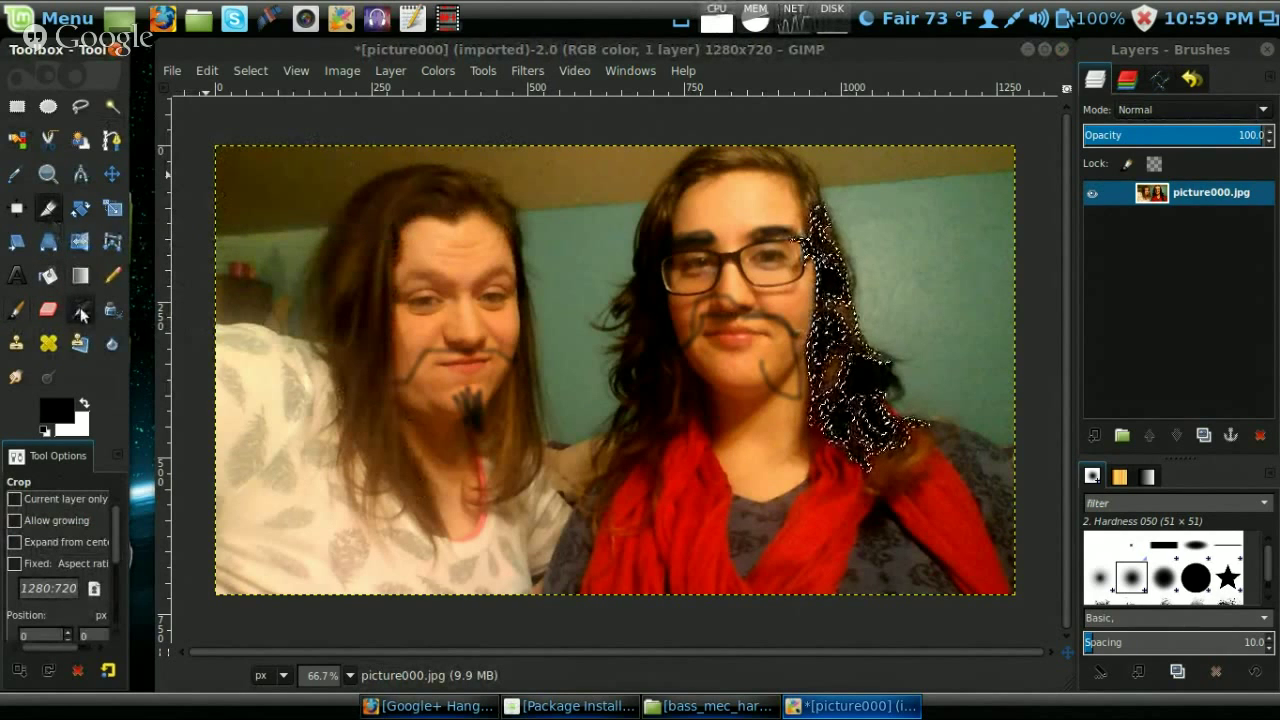
pyautogui.click(18, 380)
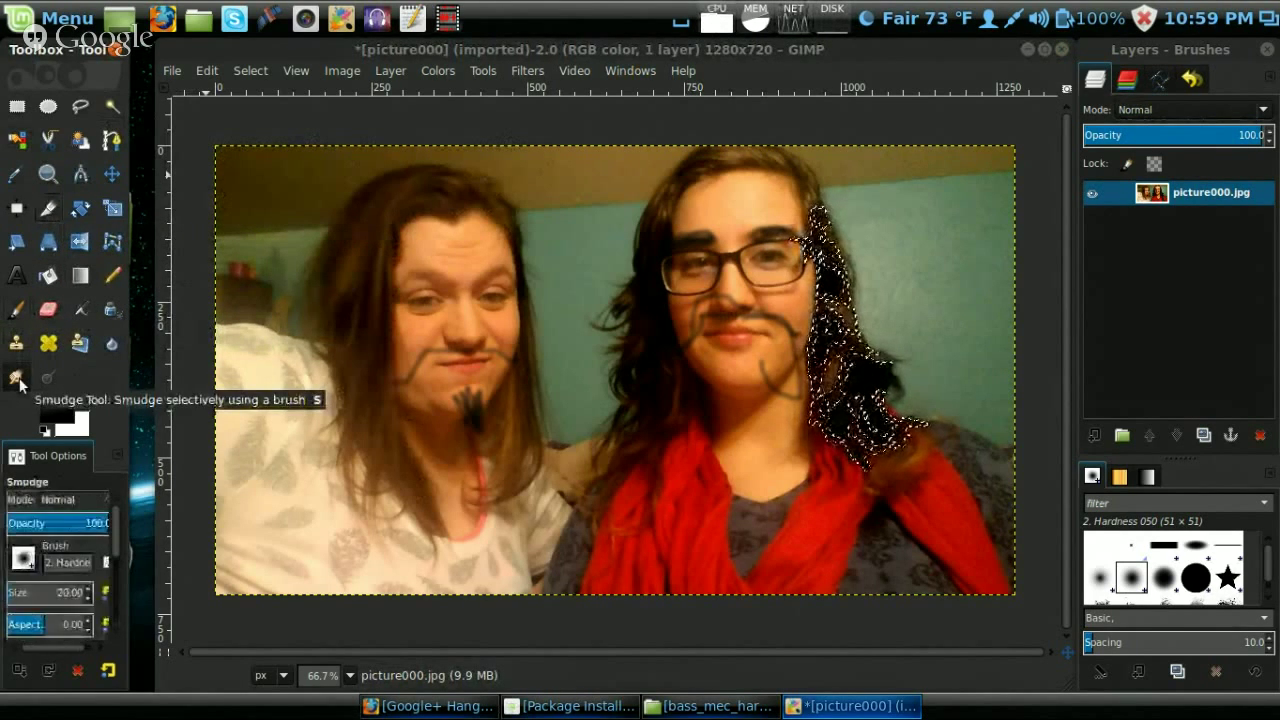
pyautogui.moveTo(457, 407); pyautogui.dragTo(430, 410)
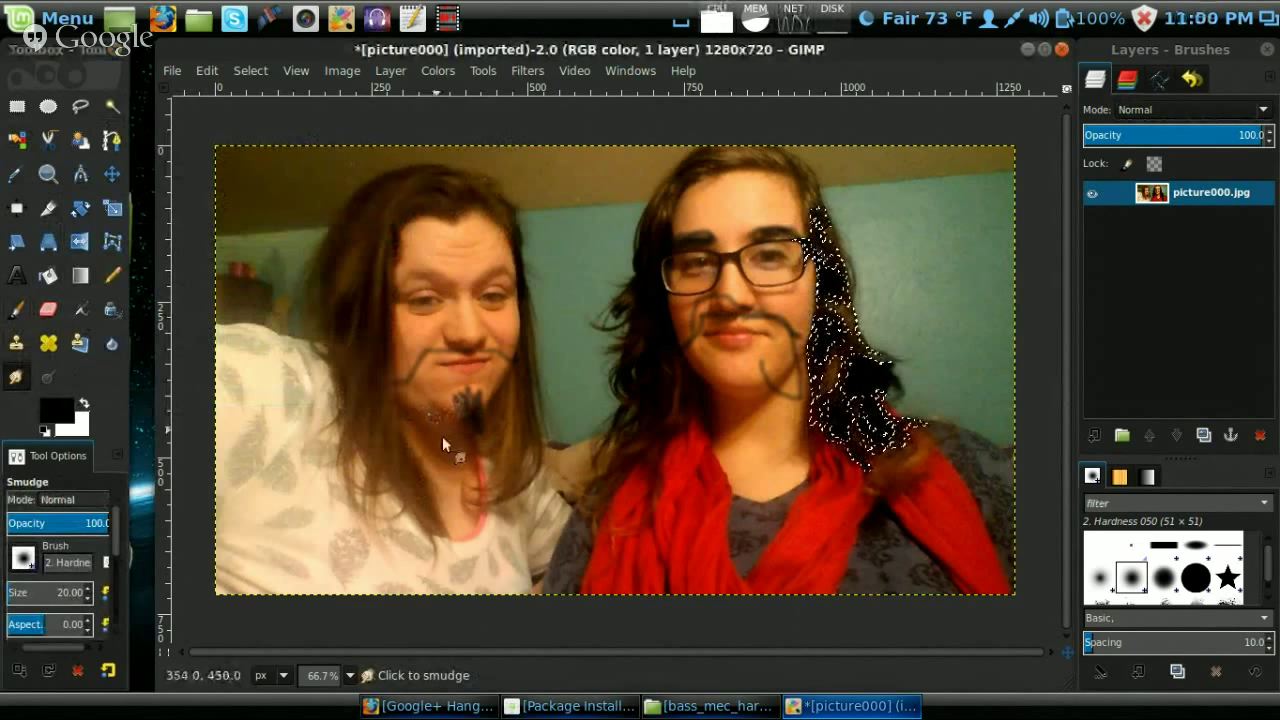
pyautogui.click(426, 414)
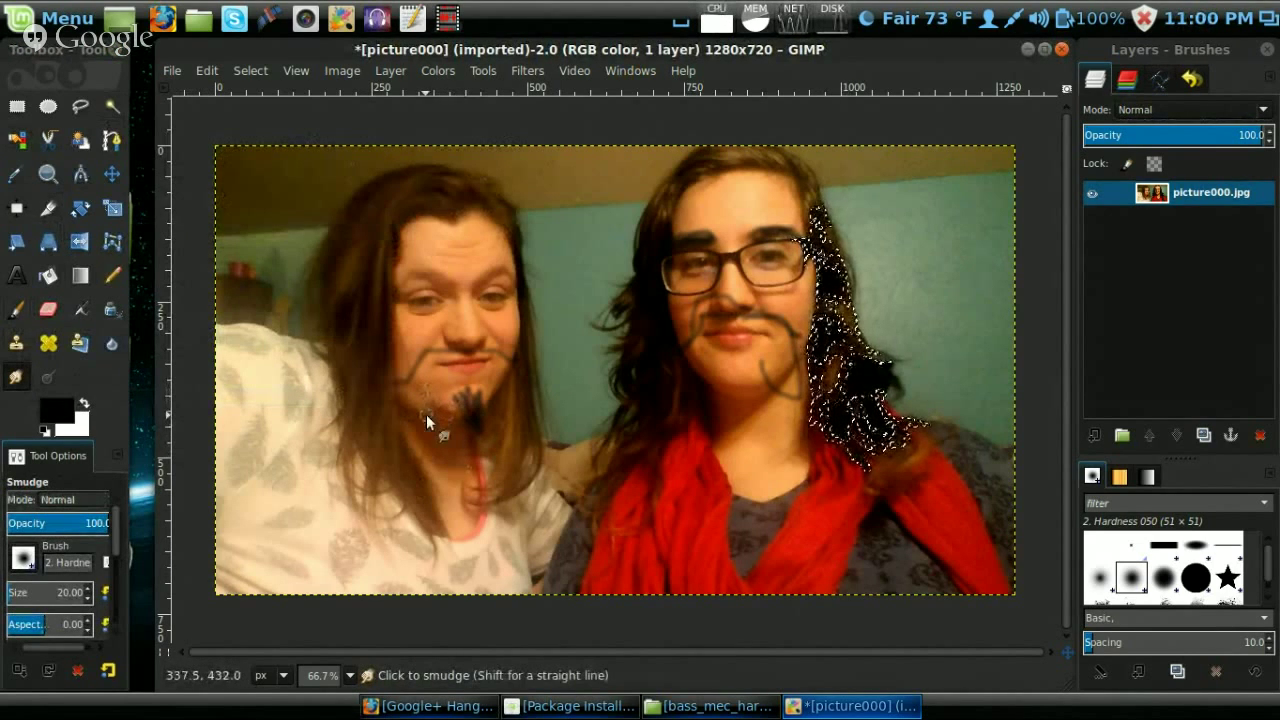
pyautogui.moveTo(410, 358); pyautogui.dragTo(422, 414)
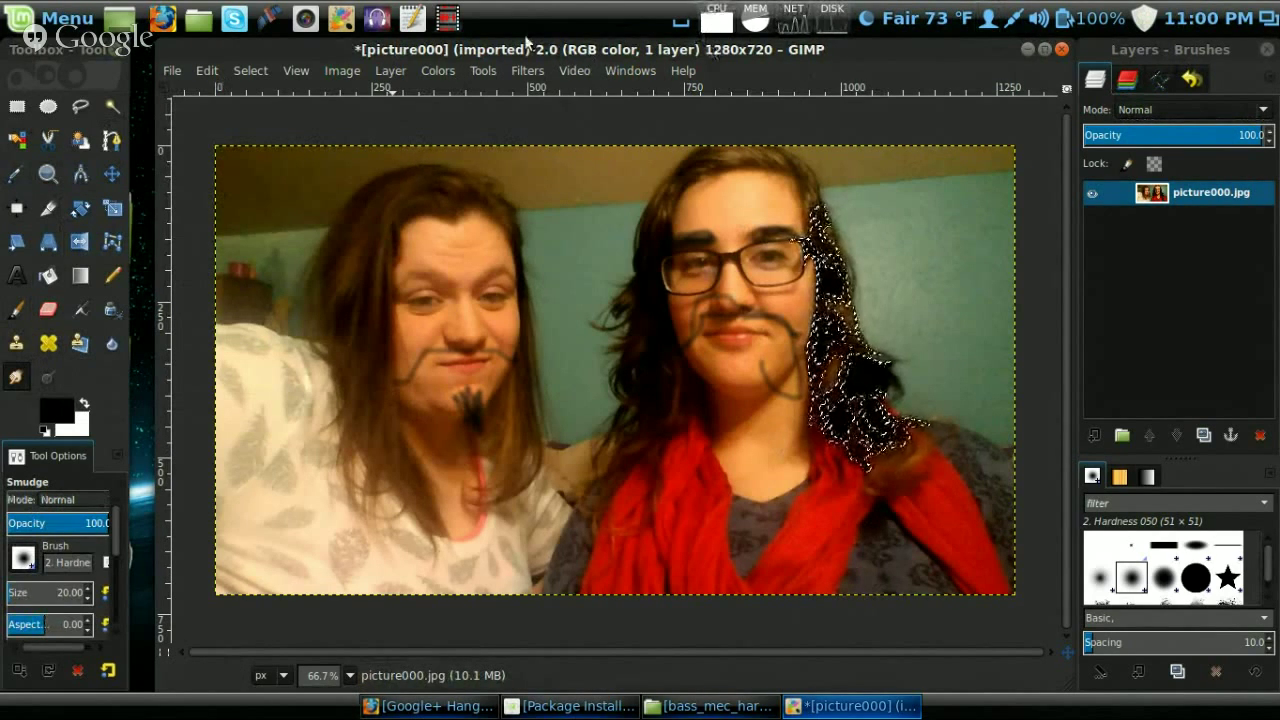
# Browse the installed Graphics applications, launch Blender and dismiss its splash screen.
pyautogui.click(66, 18)
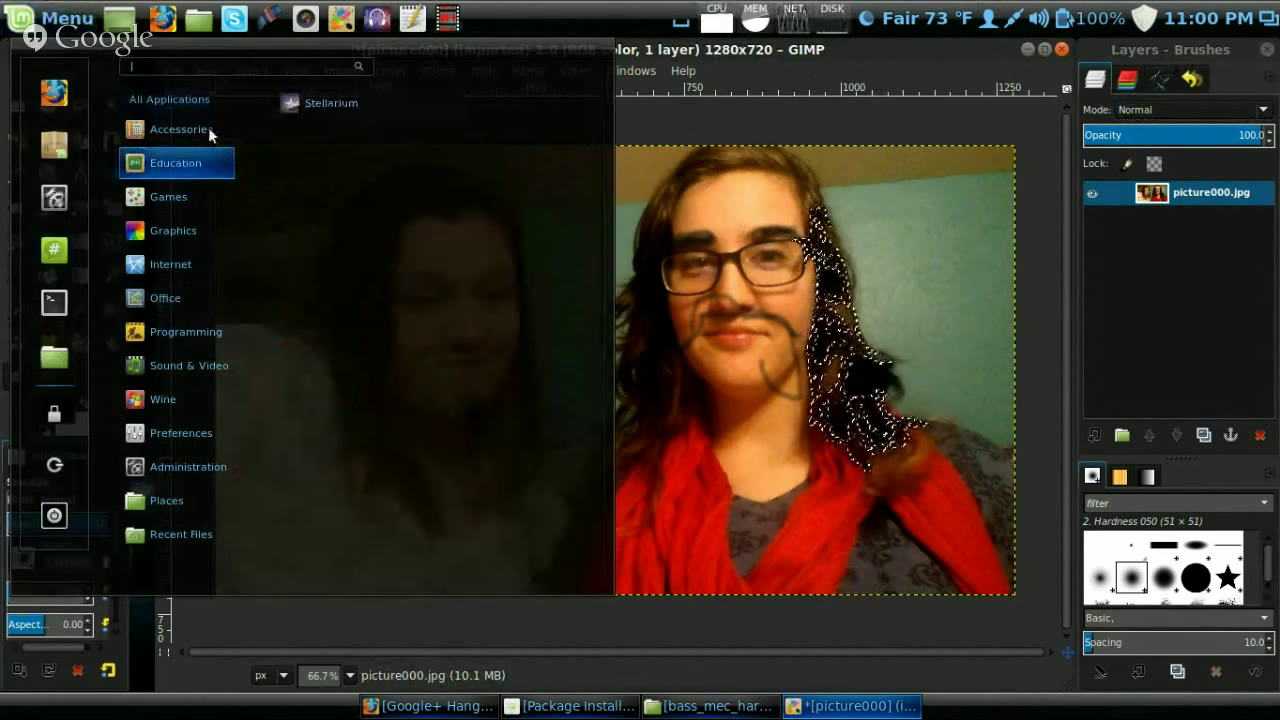
pyautogui.moveTo(200, 100)
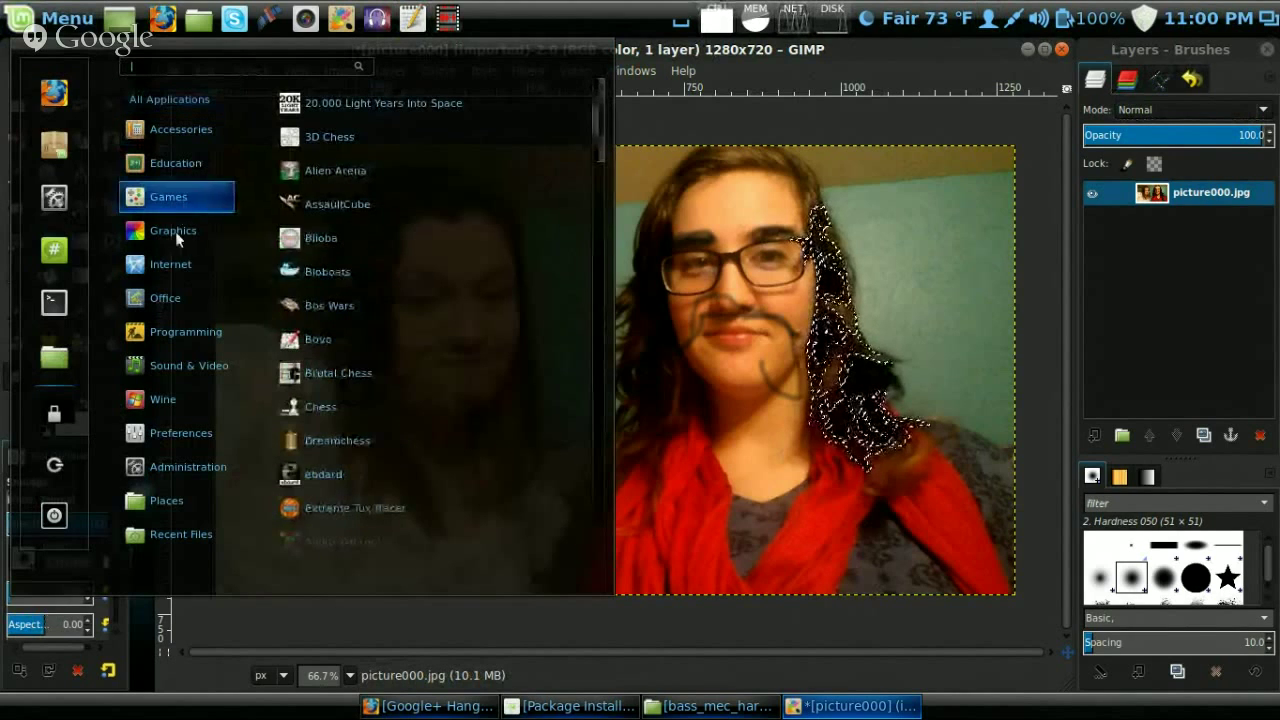
pyautogui.moveTo(175, 224)
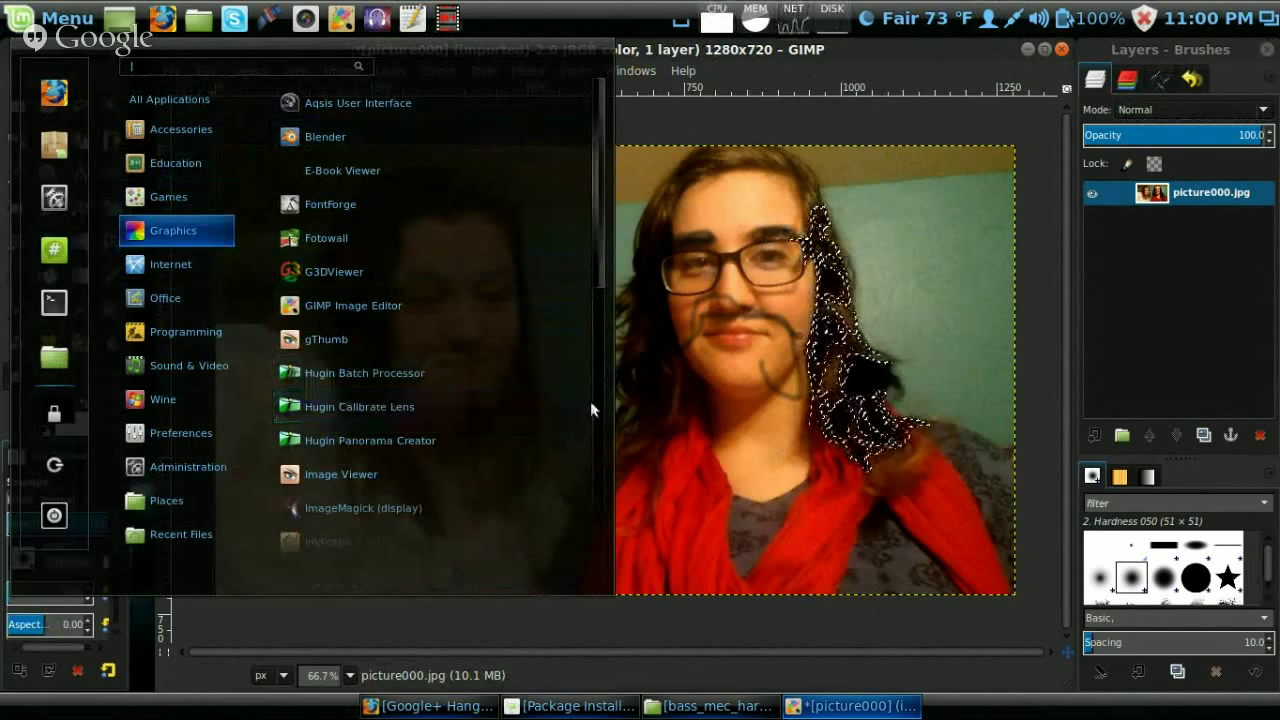
pyautogui.scroll(-5, 595, 401)
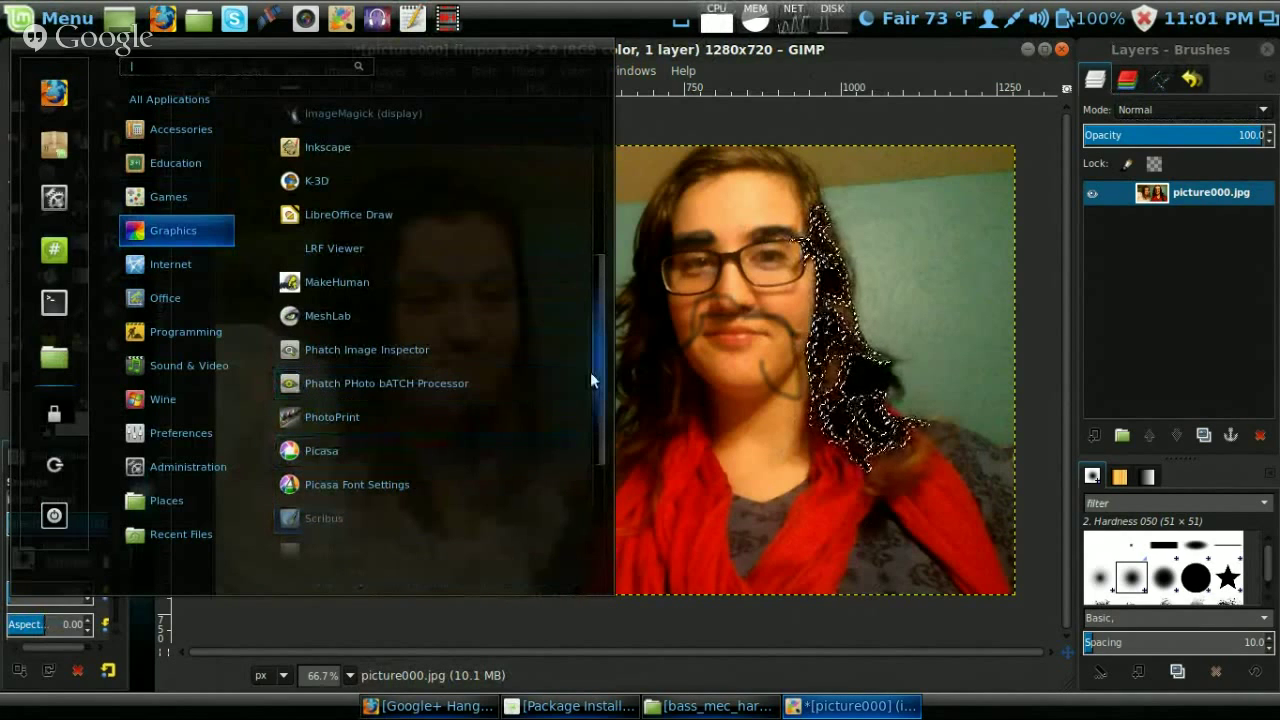
pyautogui.scroll(5, 590, 372)
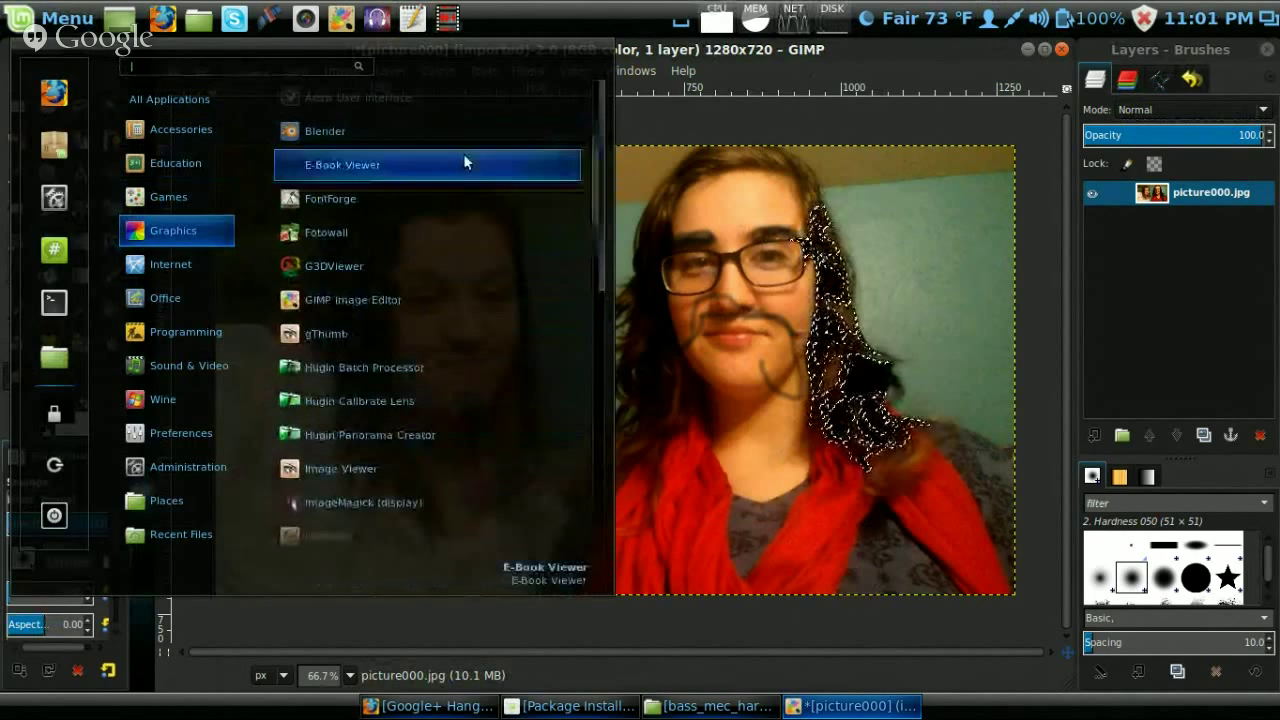
pyautogui.press('Escape')
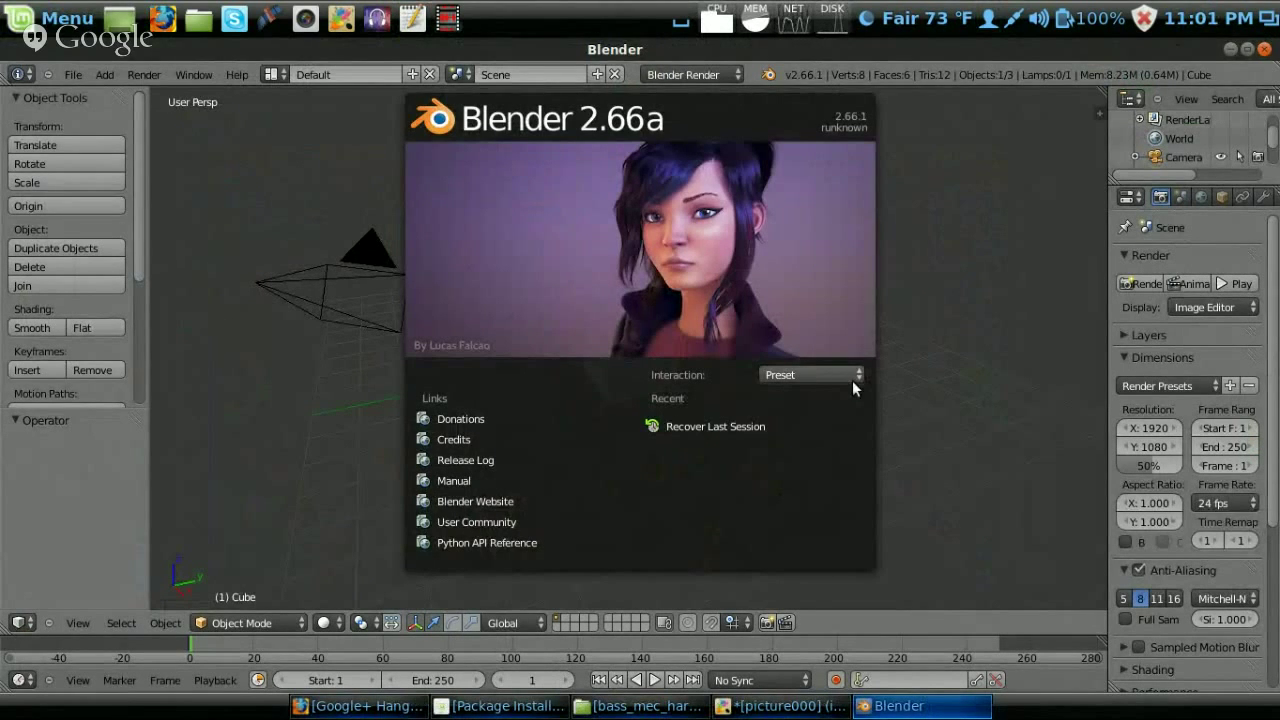
pyautogui.click(923, 394)
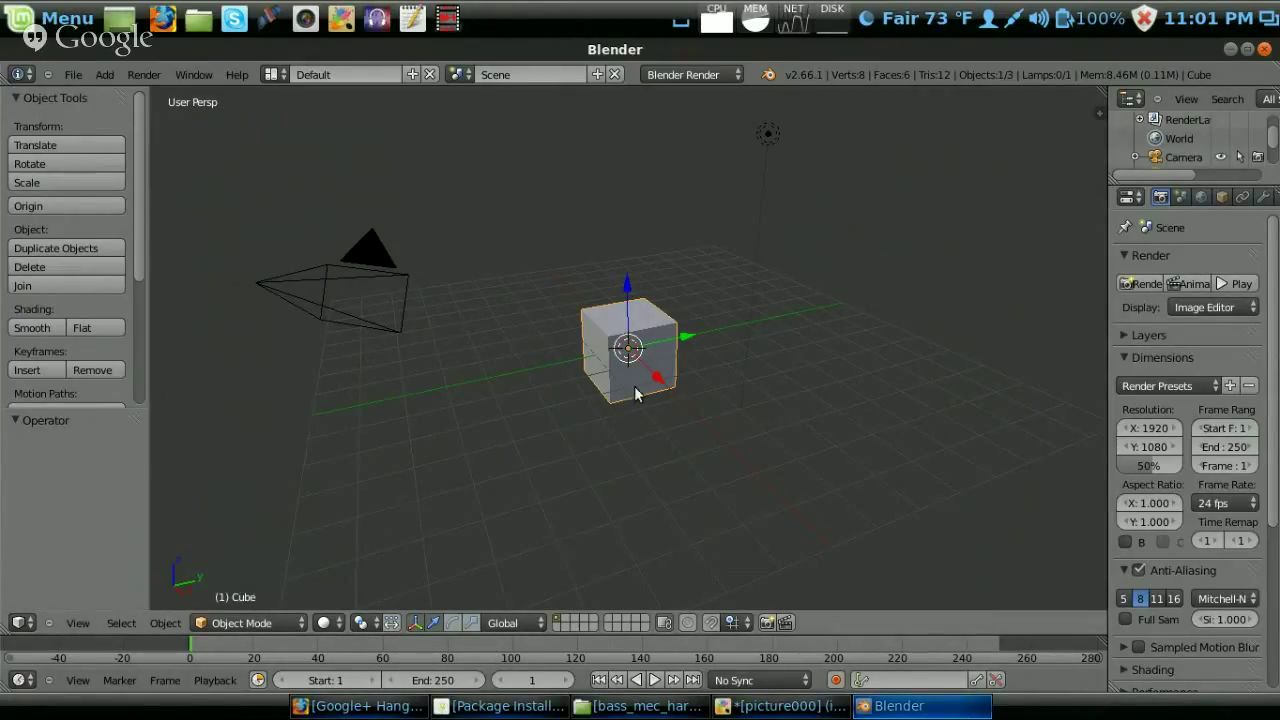
# Move the default cube about -1.722 along X and 4.161 along Z, and shift it in the positive Y direction.
pyautogui.press('g')
pyautogui.press('x')
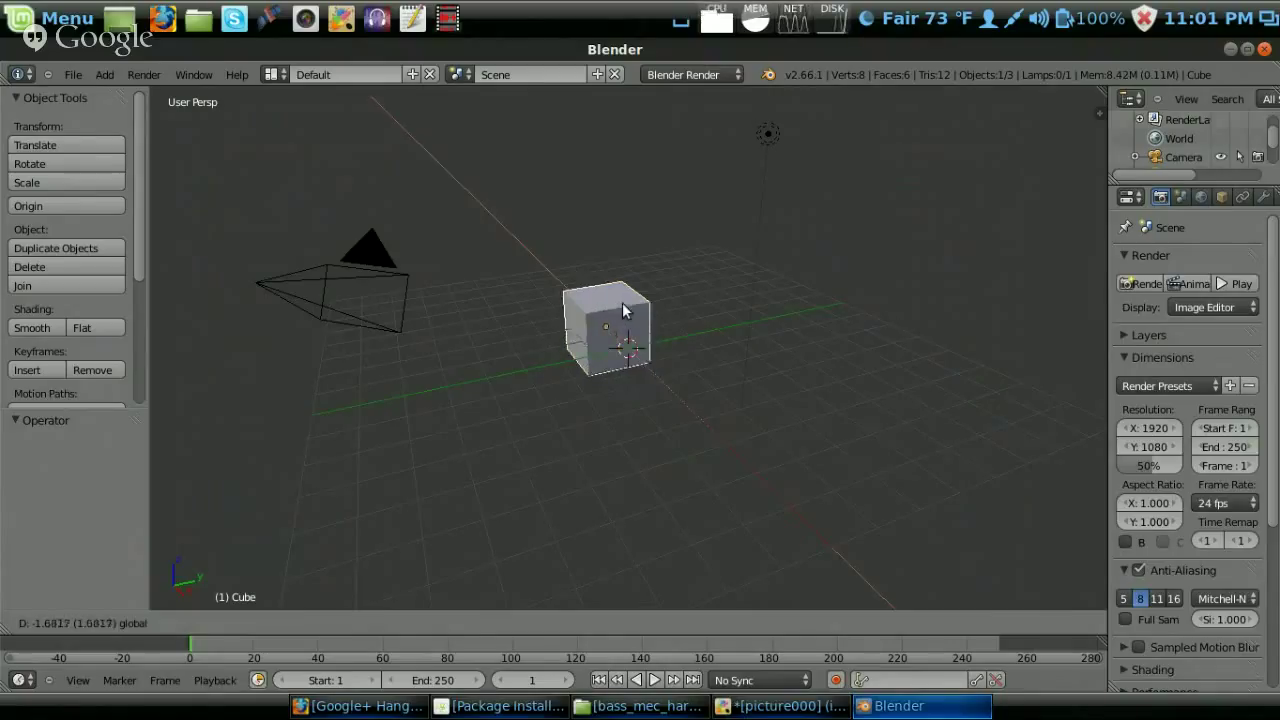
pyautogui.click(607, 283)
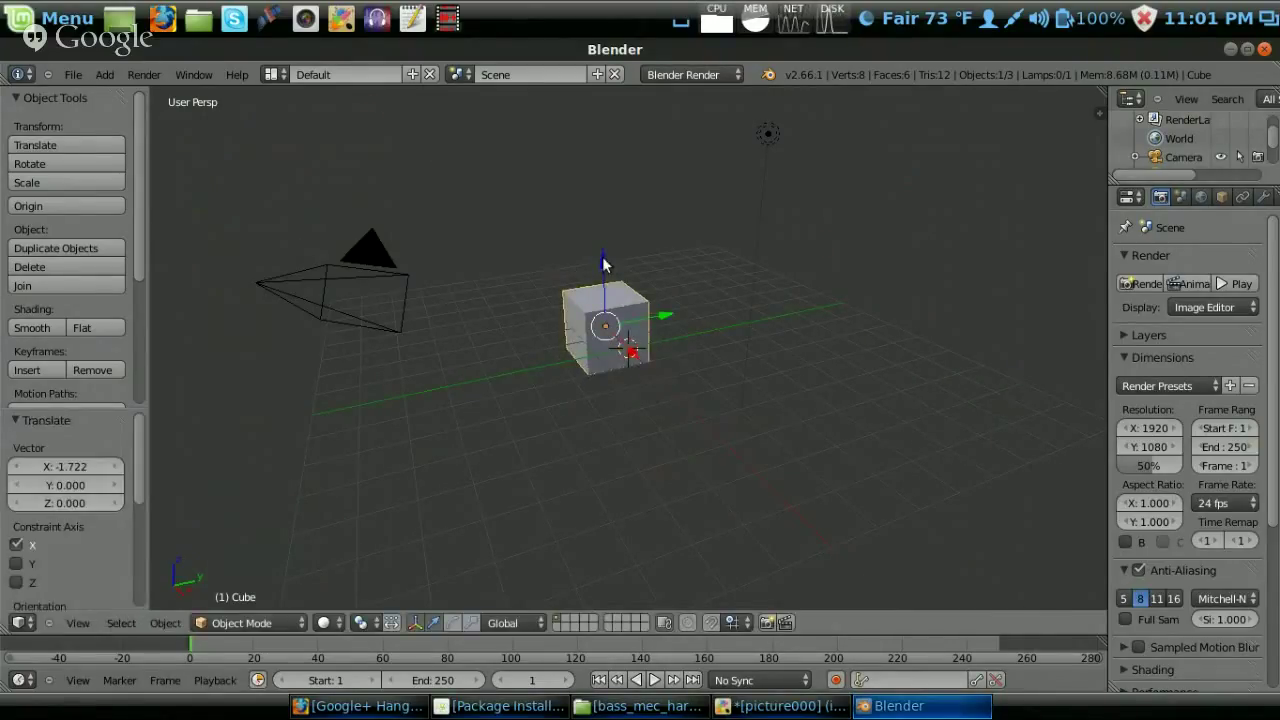
pyautogui.moveTo(603, 263); pyautogui.dragTo(607, 127)
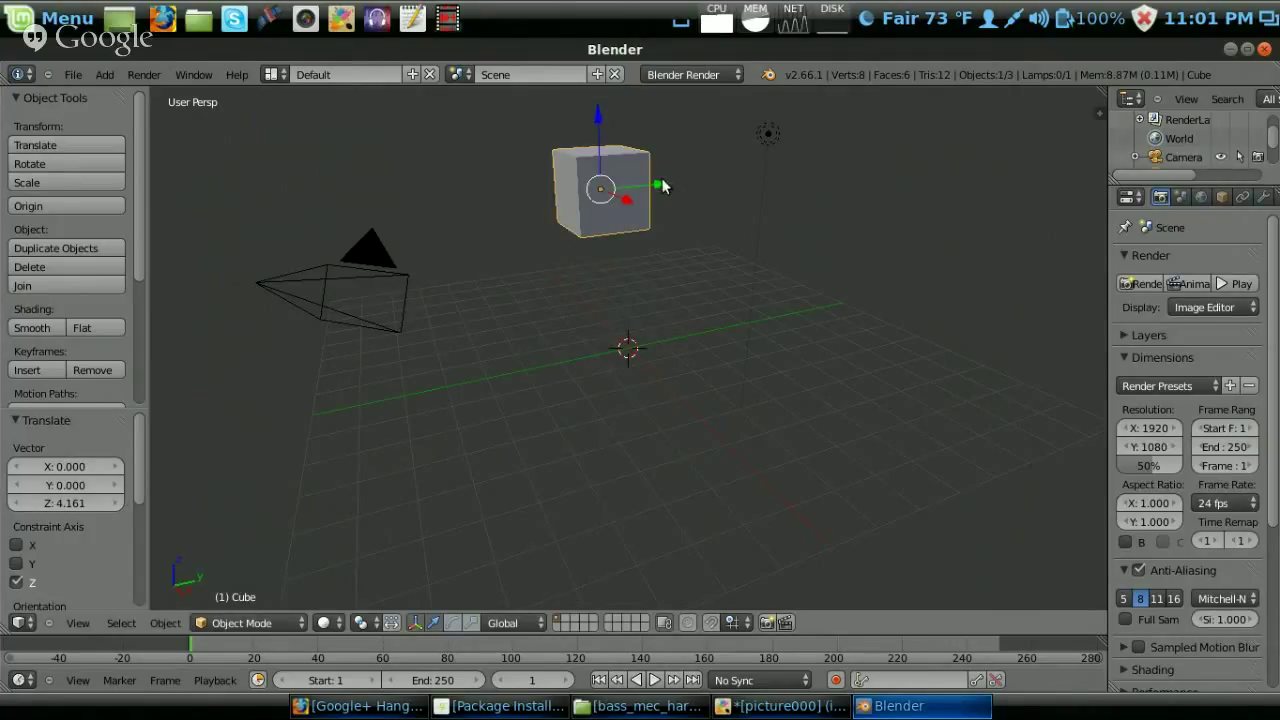
pyautogui.moveTo(663, 187); pyautogui.dragTo(781, 176)
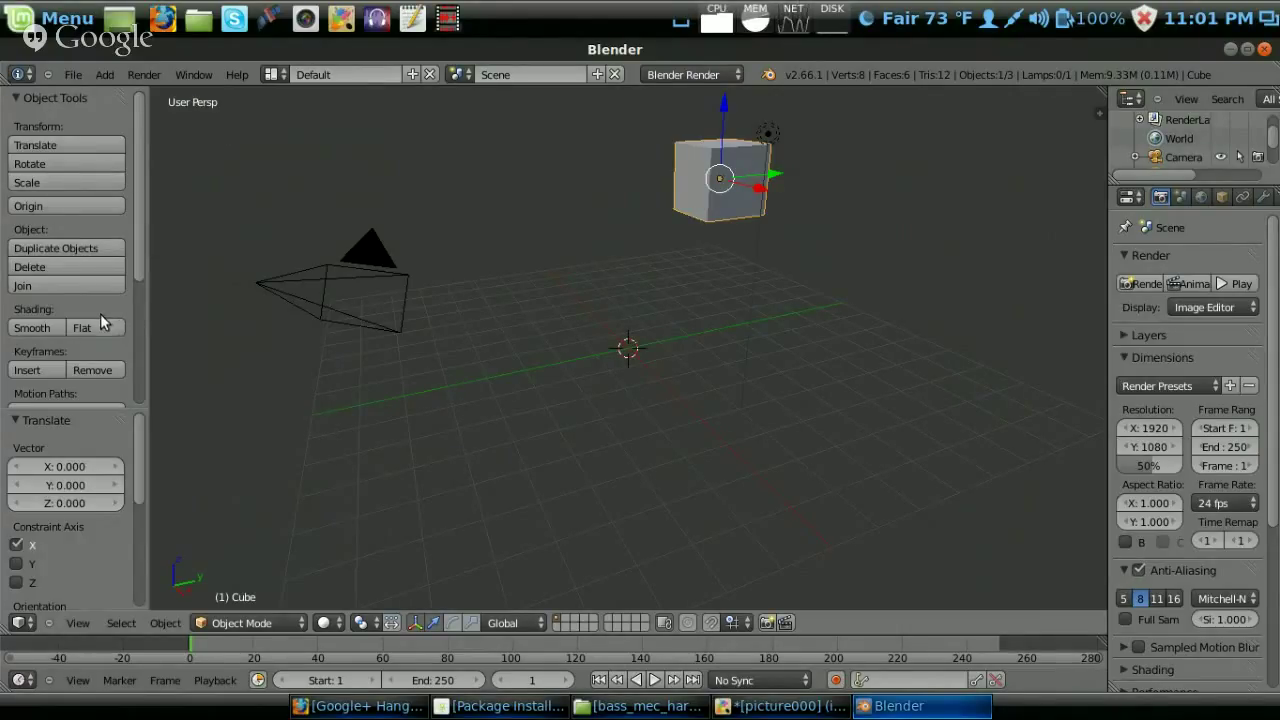
# Close Blender, discard the changes to picture000 and close GIMP.
pyautogui.click(1263, 55)
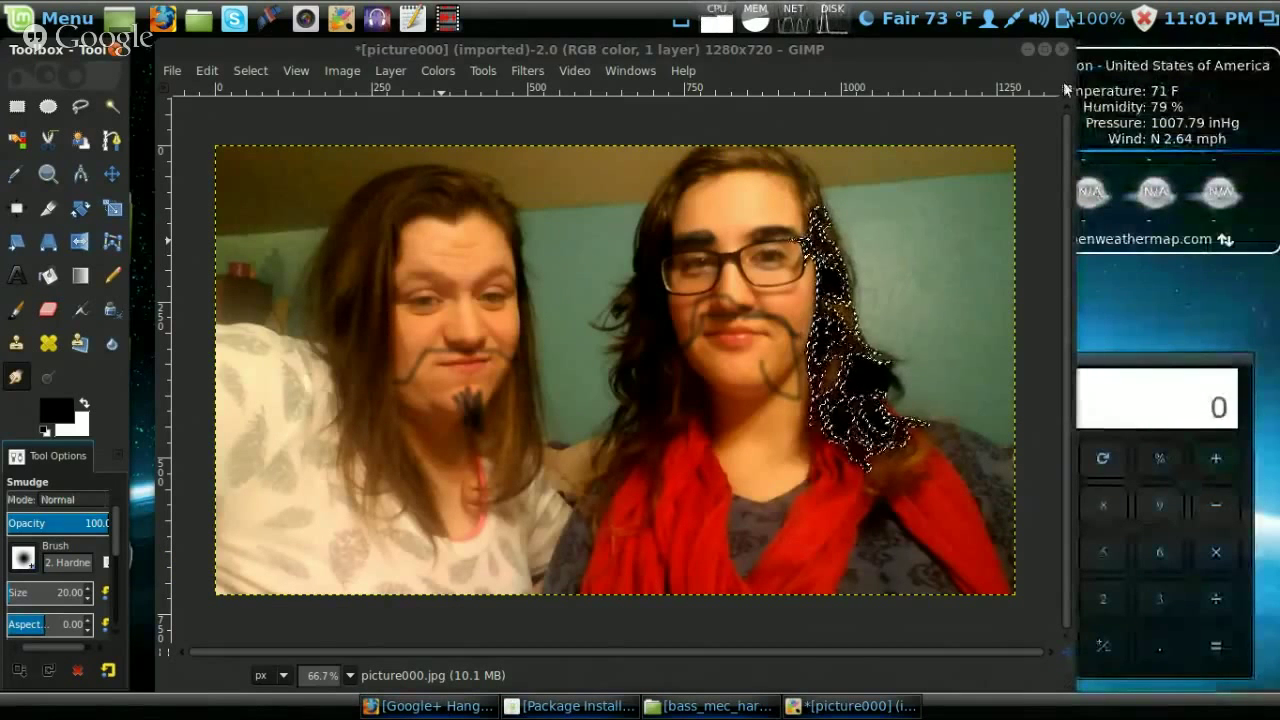
pyautogui.click(1061, 50)
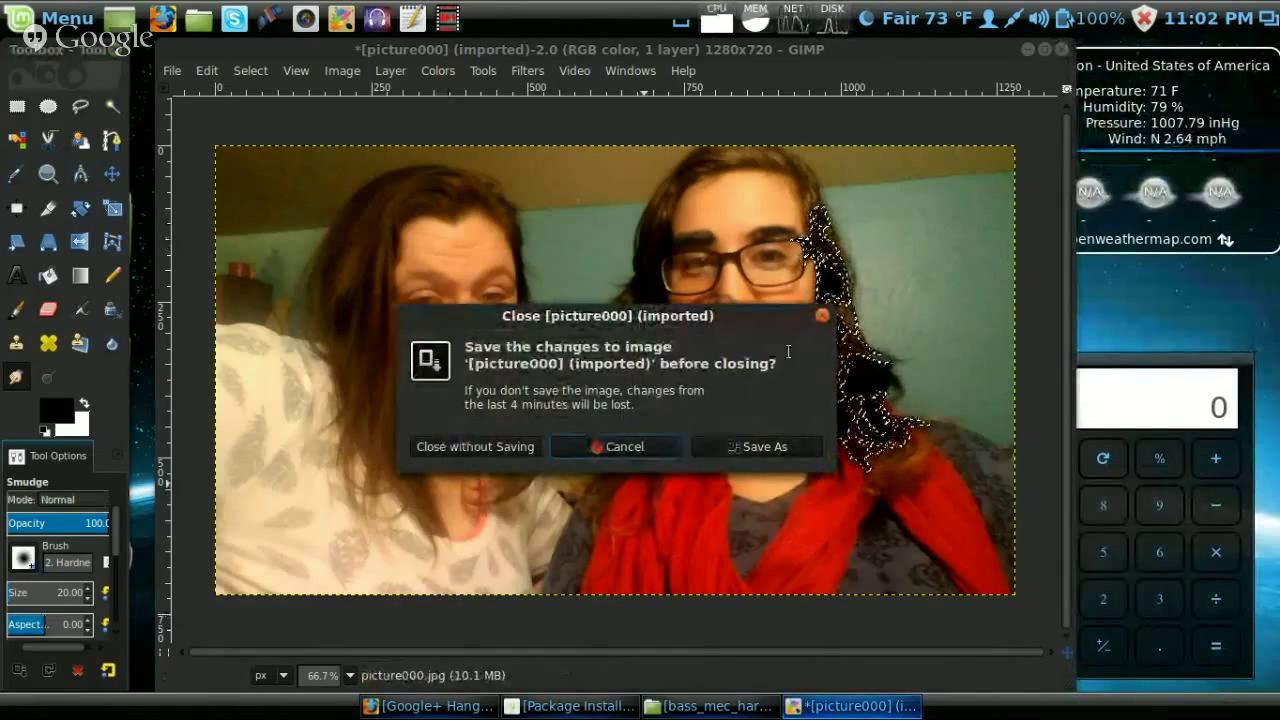
pyautogui.click(432, 452)
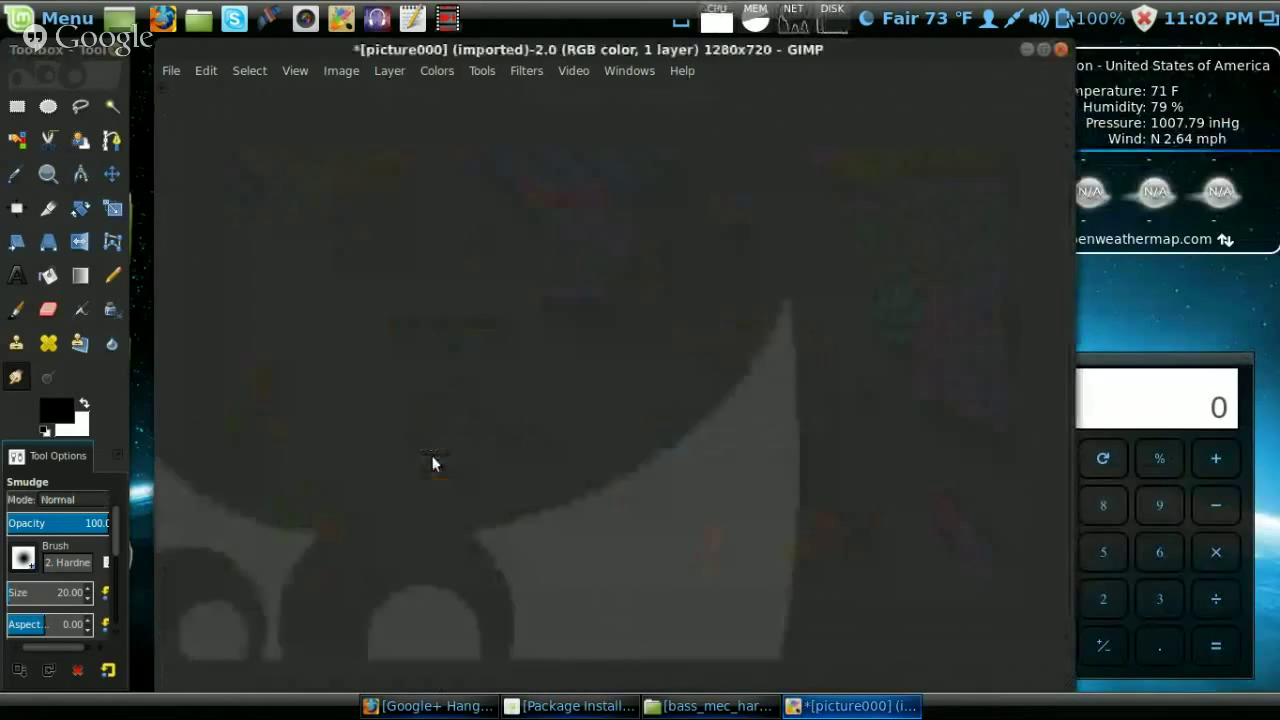
pyautogui.click(1061, 50)
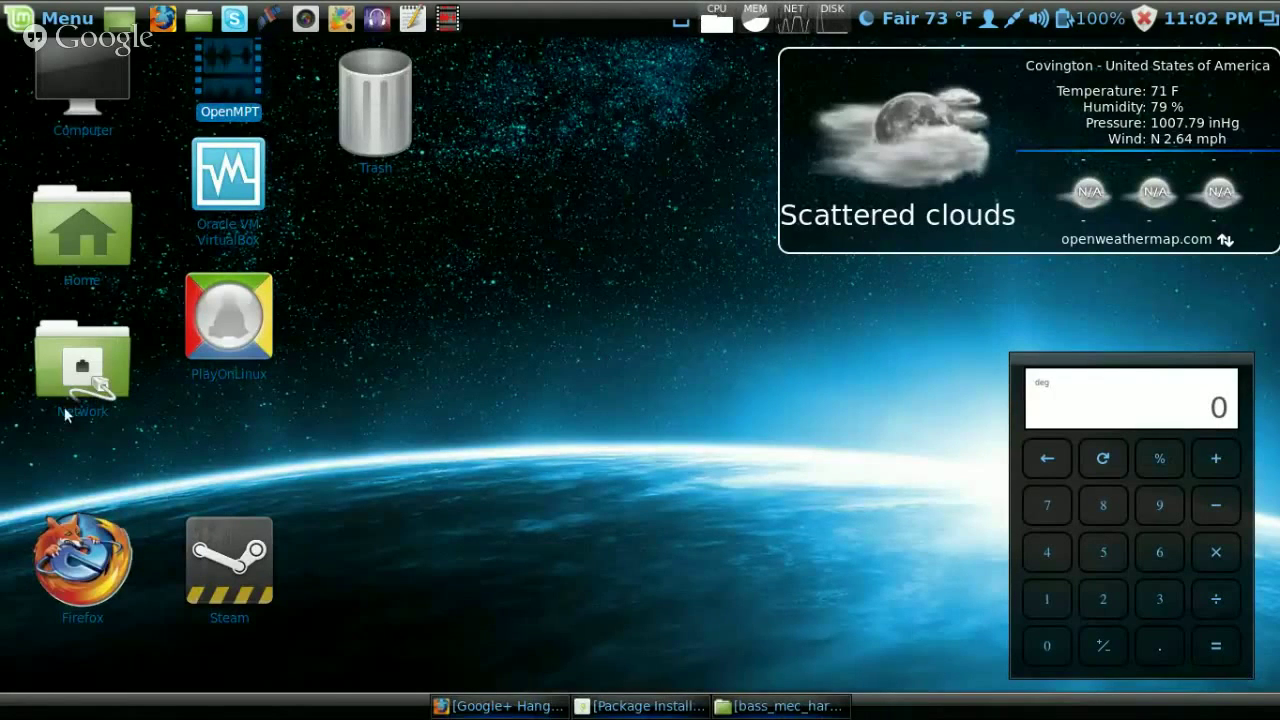
# Switch to Firefox and load youtube.com in the tab showing the Linux Mint main page.
pyautogui.click(78, 588)
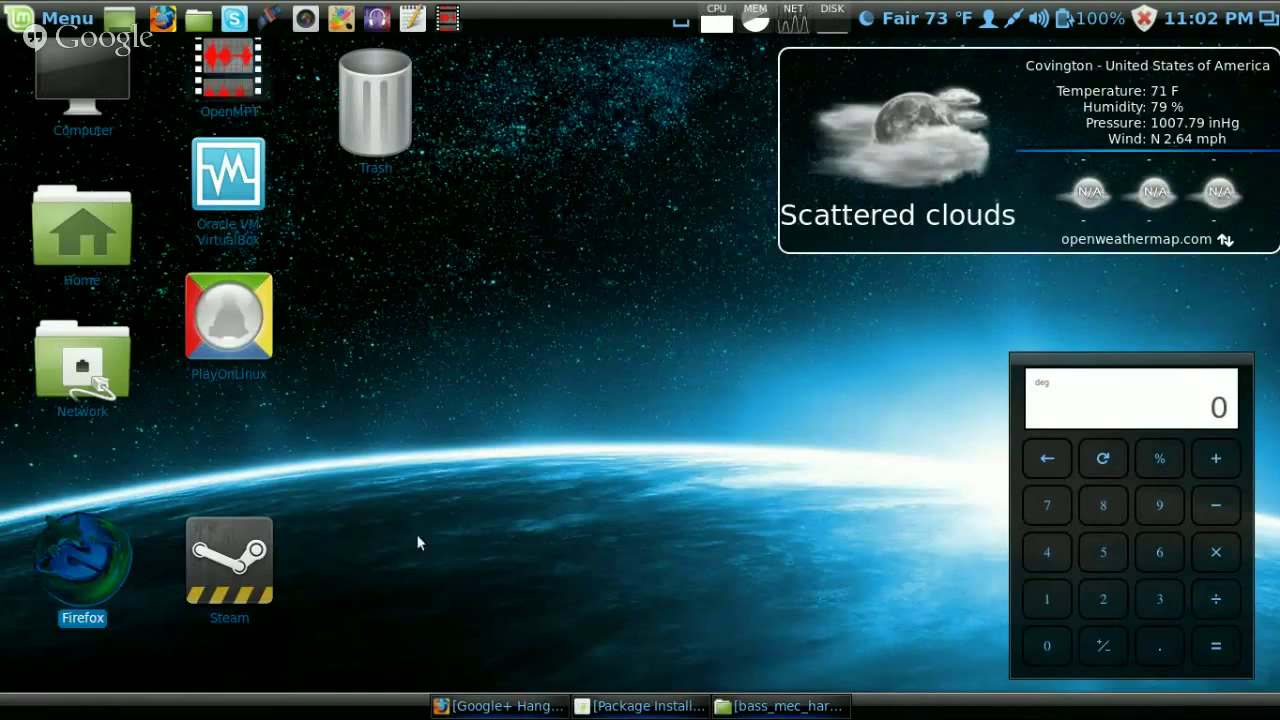
pyautogui.click(536, 708)
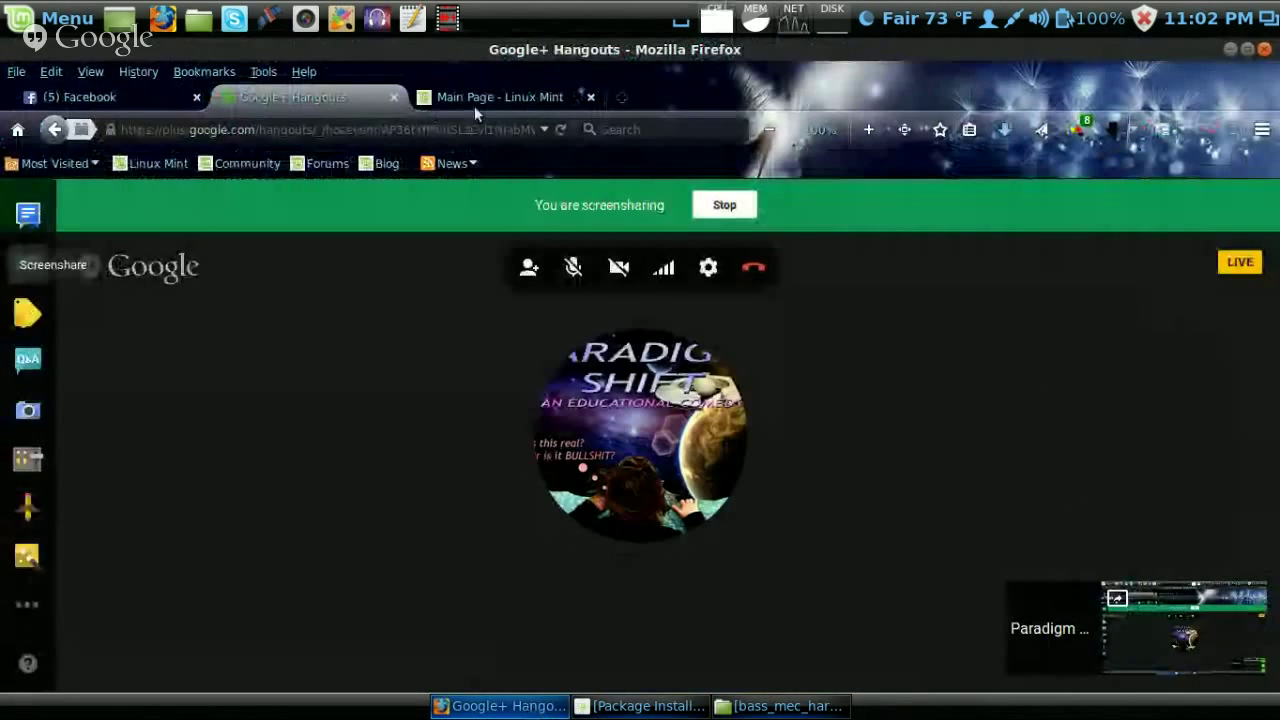
pyautogui.click(569, 96)
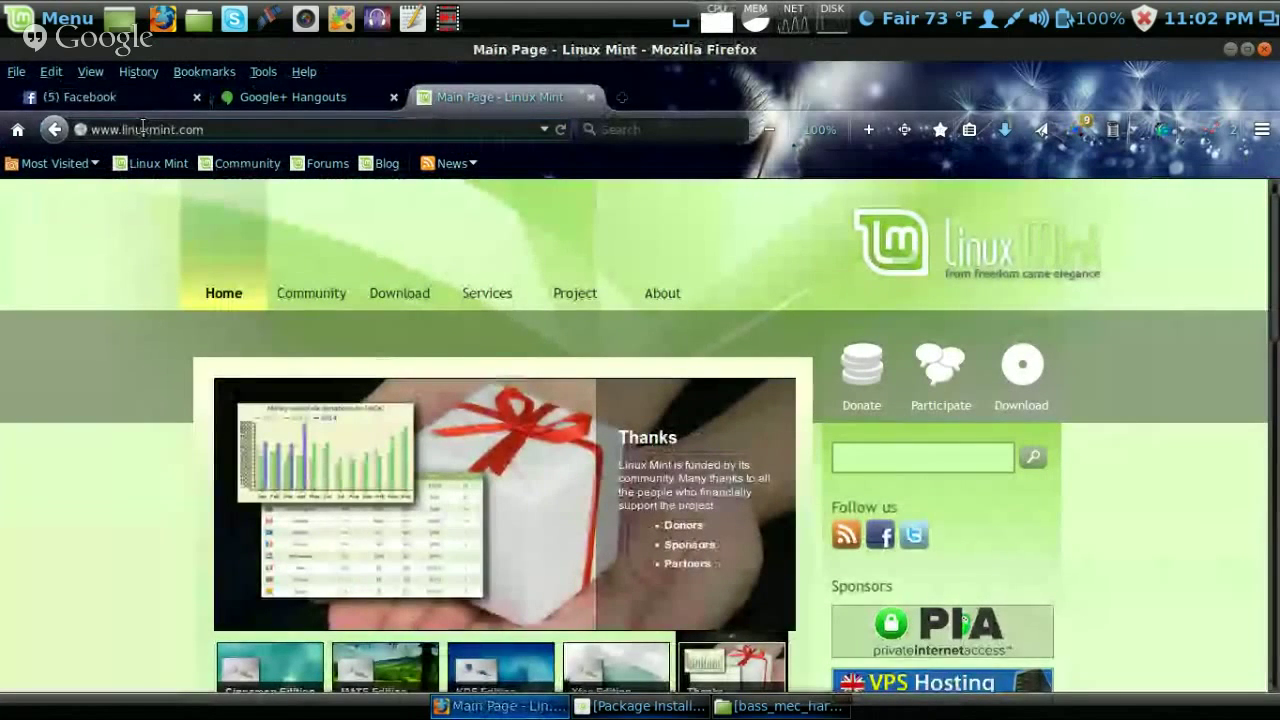
pyautogui.click(143, 127)
pyautogui.press('BackSpace')
pyautogui.write('youtube.com/')
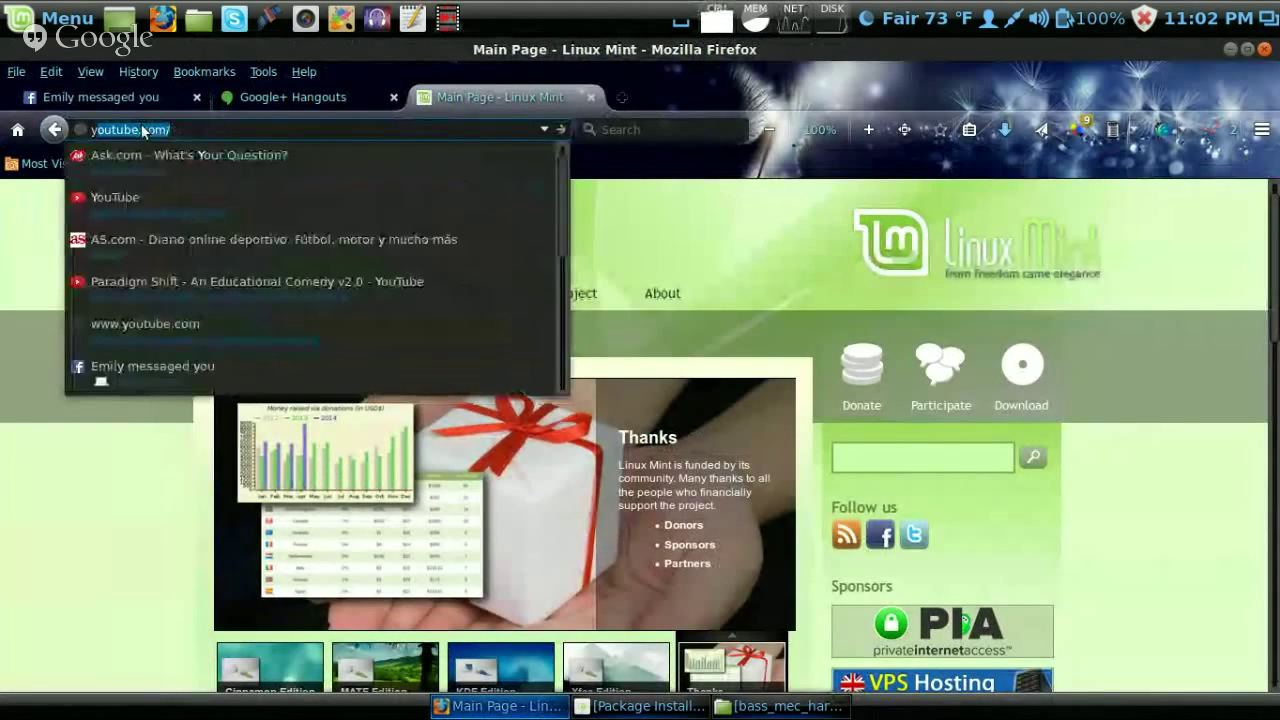
pyautogui.click(154, 208)
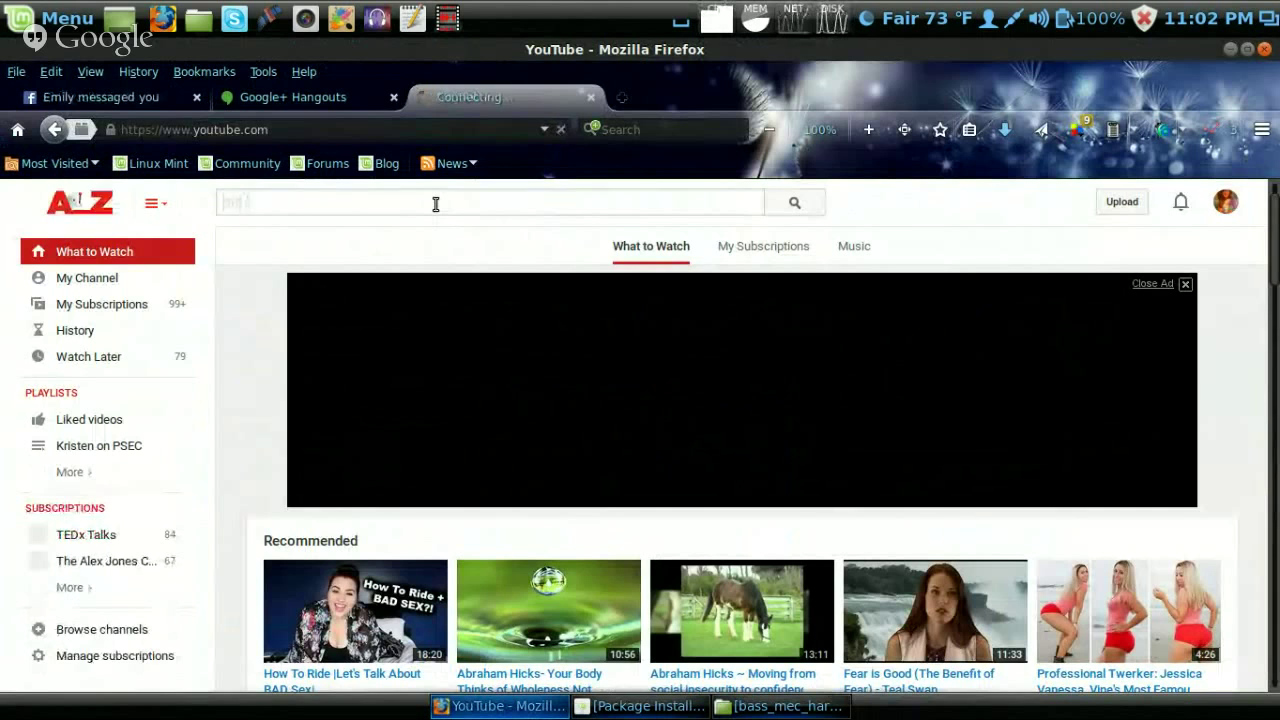
# Search YouTube for "big buck bunny" and open the Big Buck Bunny video by BlenderFoundation.
pyautogui.click(436, 204)
pyautogui.write('big buck ')
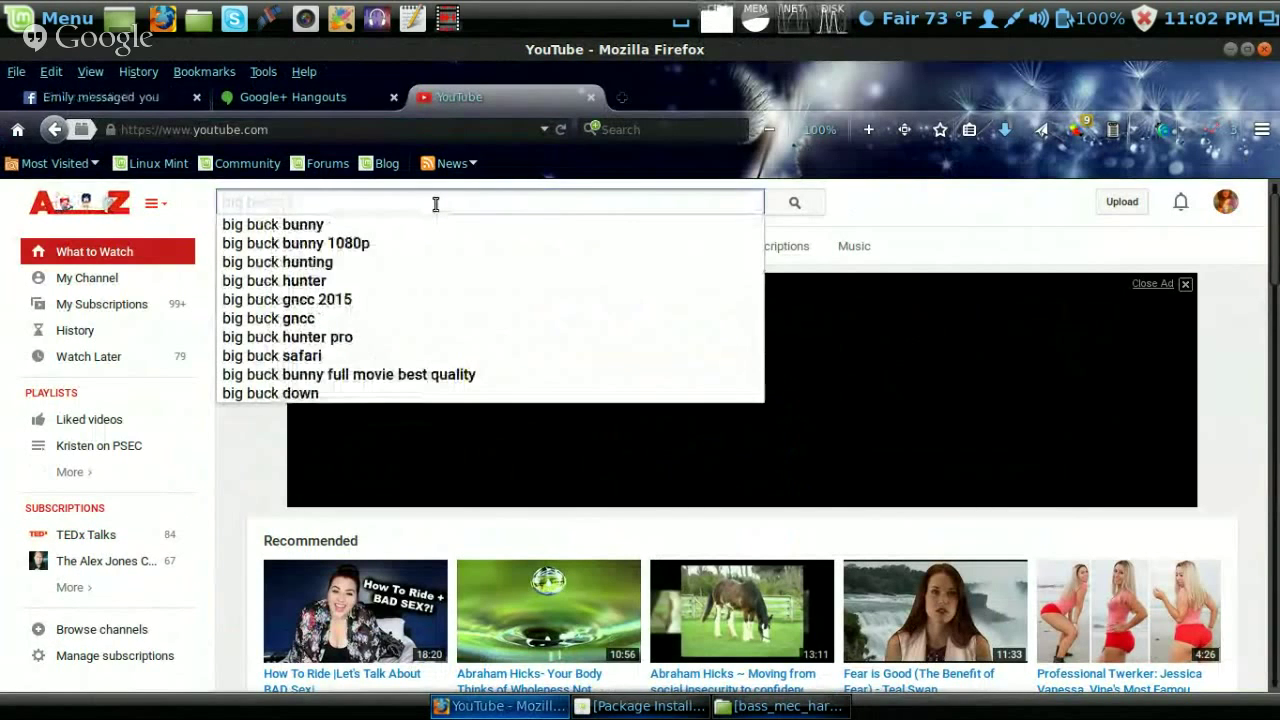
pyautogui.write('bunny')
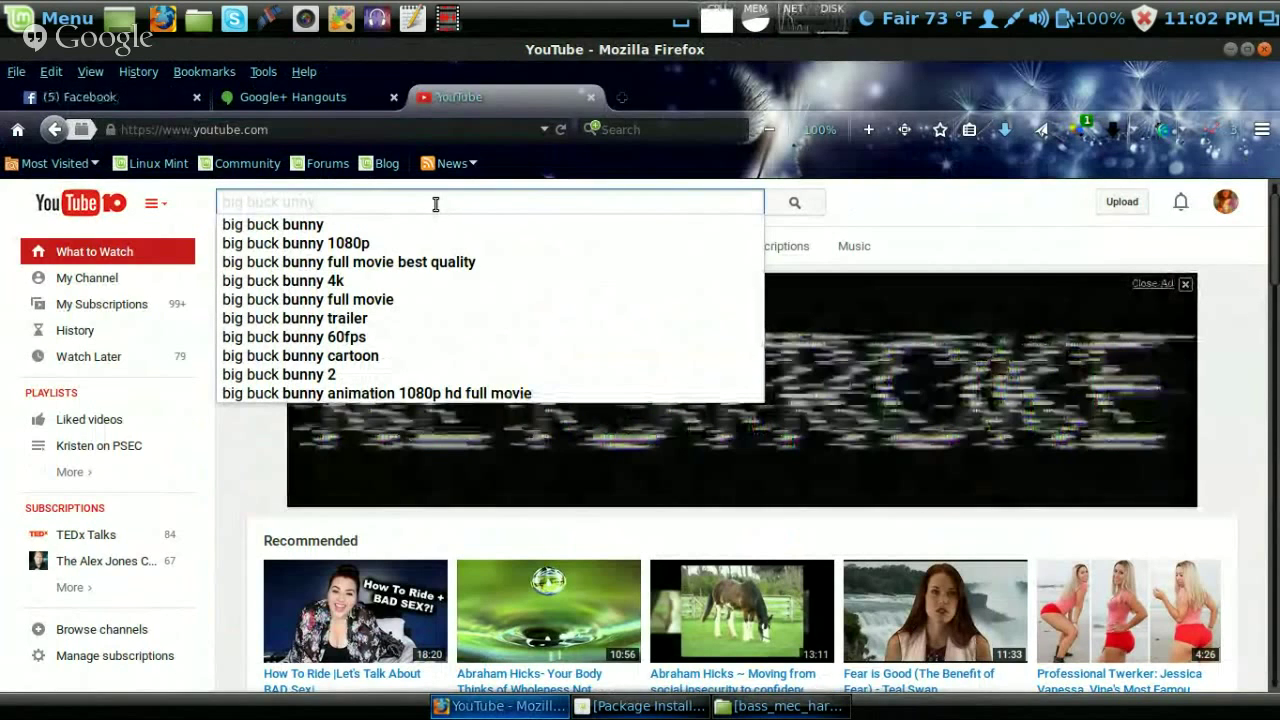
pyautogui.click(427, 229)
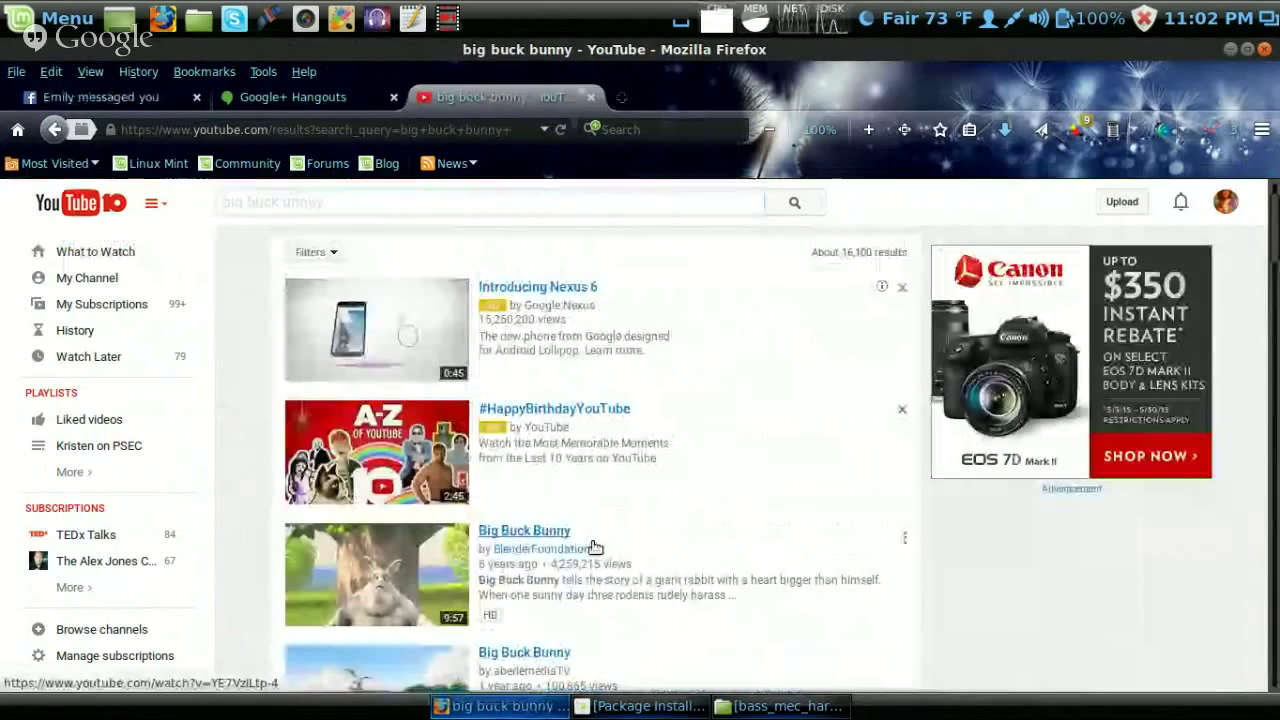
pyautogui.click(546, 533)
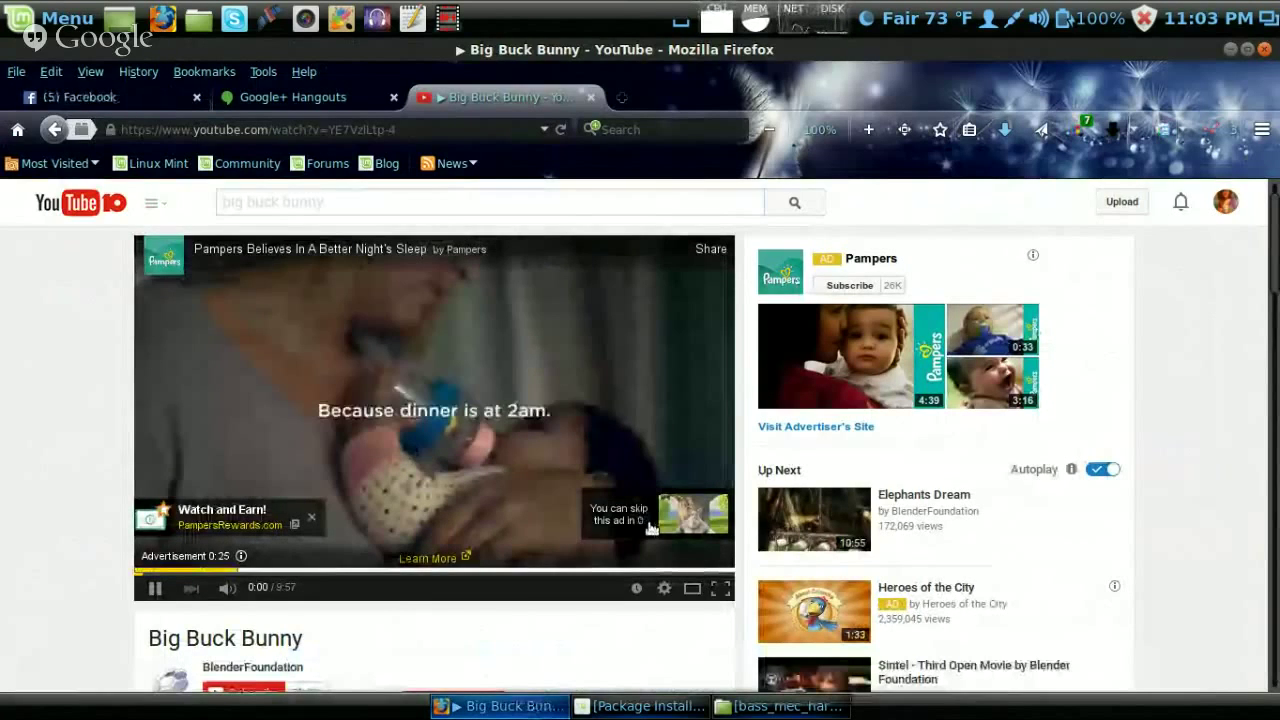
# Skip the advertisement, watch Big Buck Bunny until about 2:47, then pause it and minimize the browser.
pyautogui.click(650, 520)
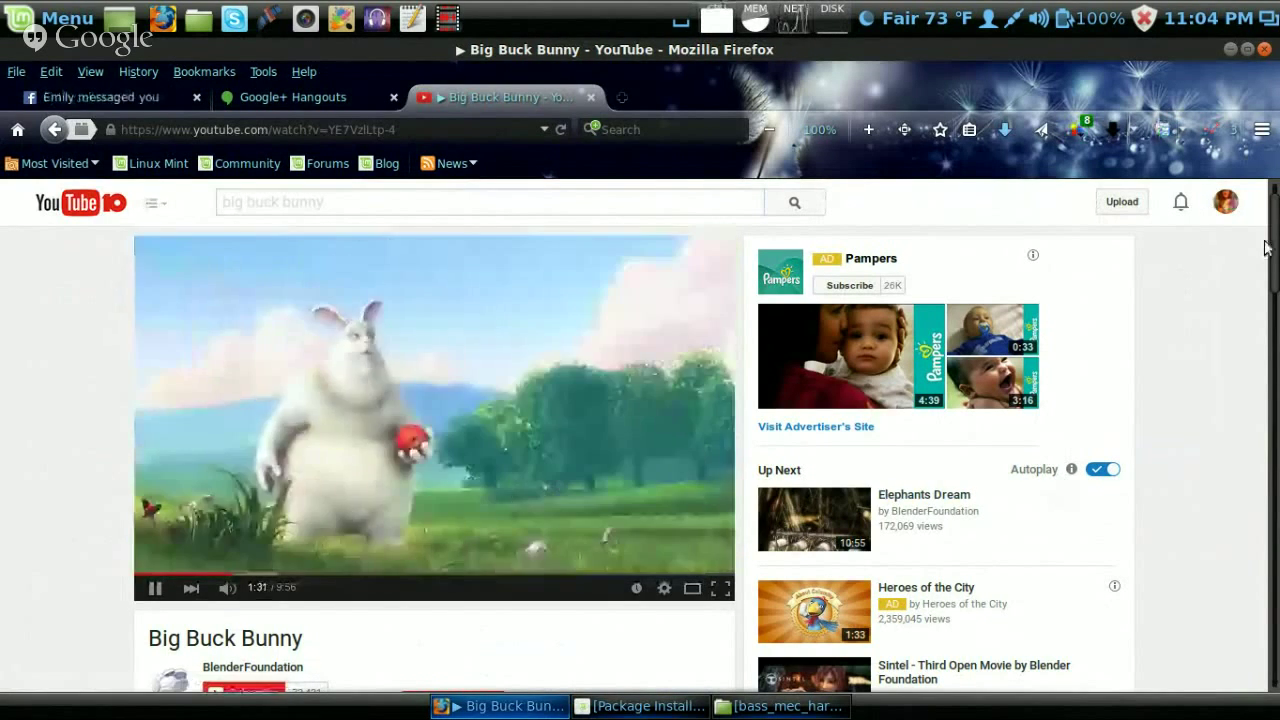
pyautogui.moveTo(1276, 247)
pyautogui.mouseDown()
pyautogui.moveTo(1276, 369)
pyautogui.moveTo(1276, 242)
pyautogui.mouseUp()
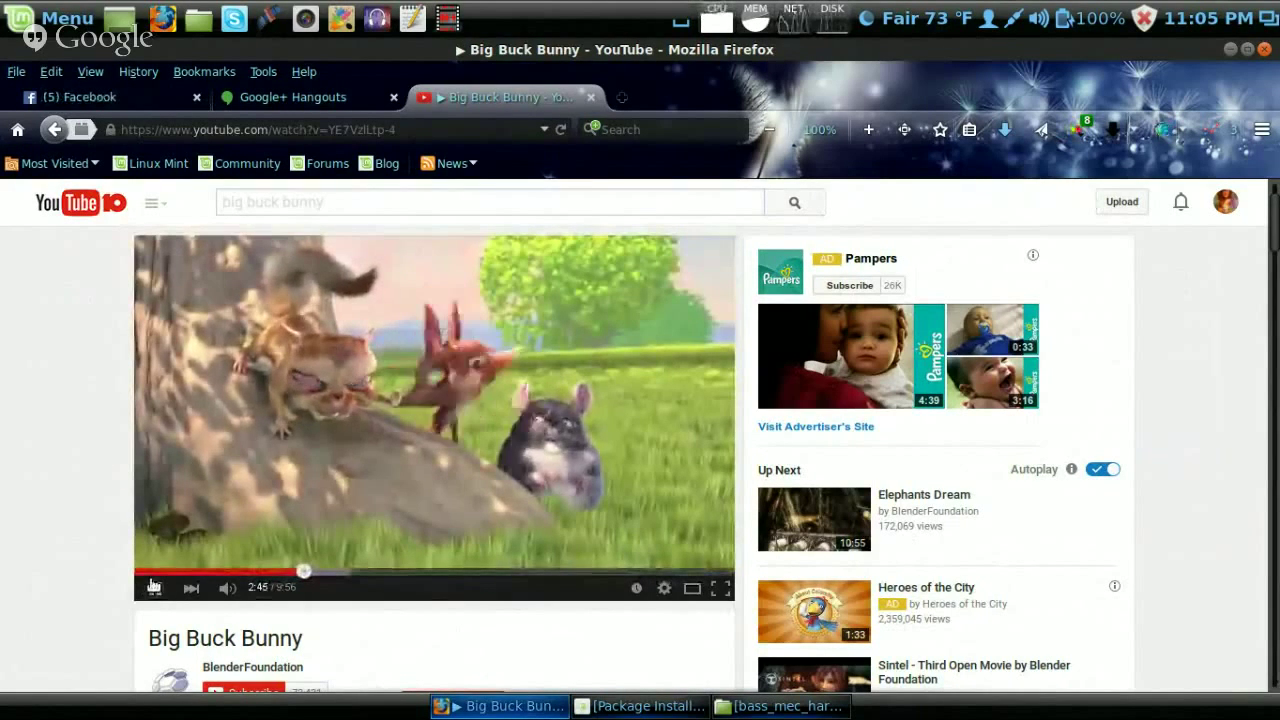
pyautogui.click(153, 586)
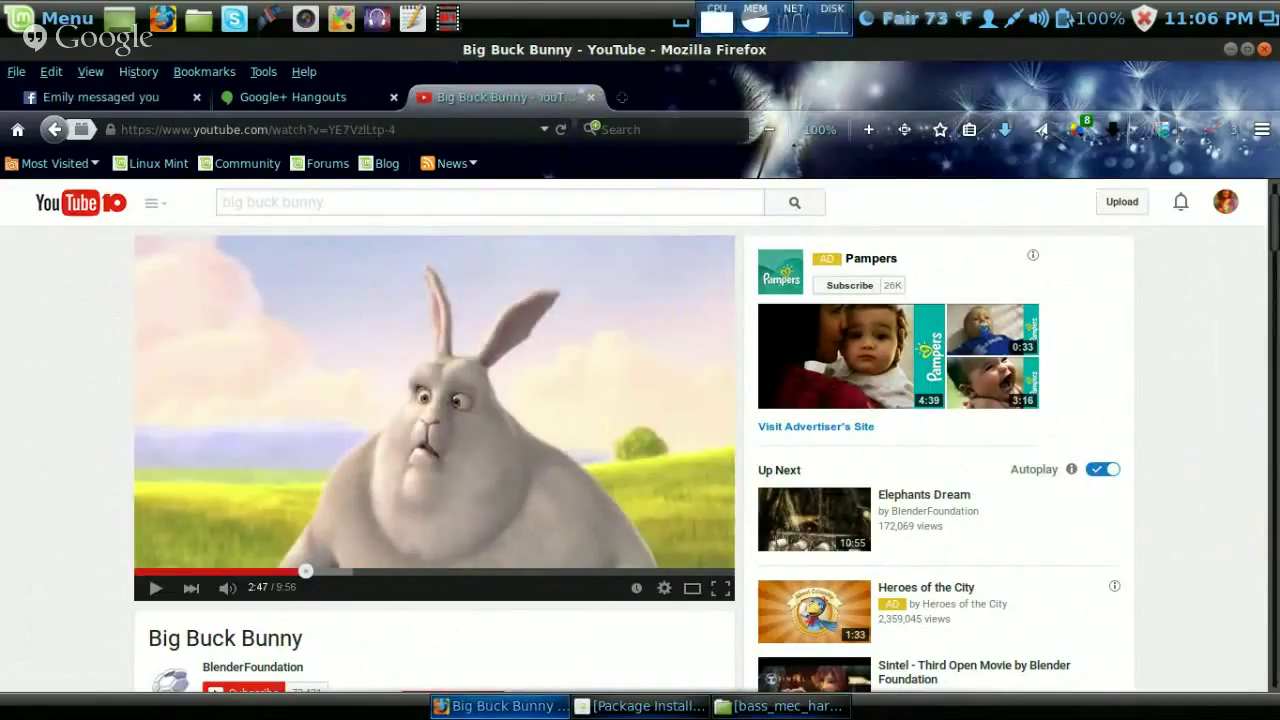
pyautogui.click(1231, 51)
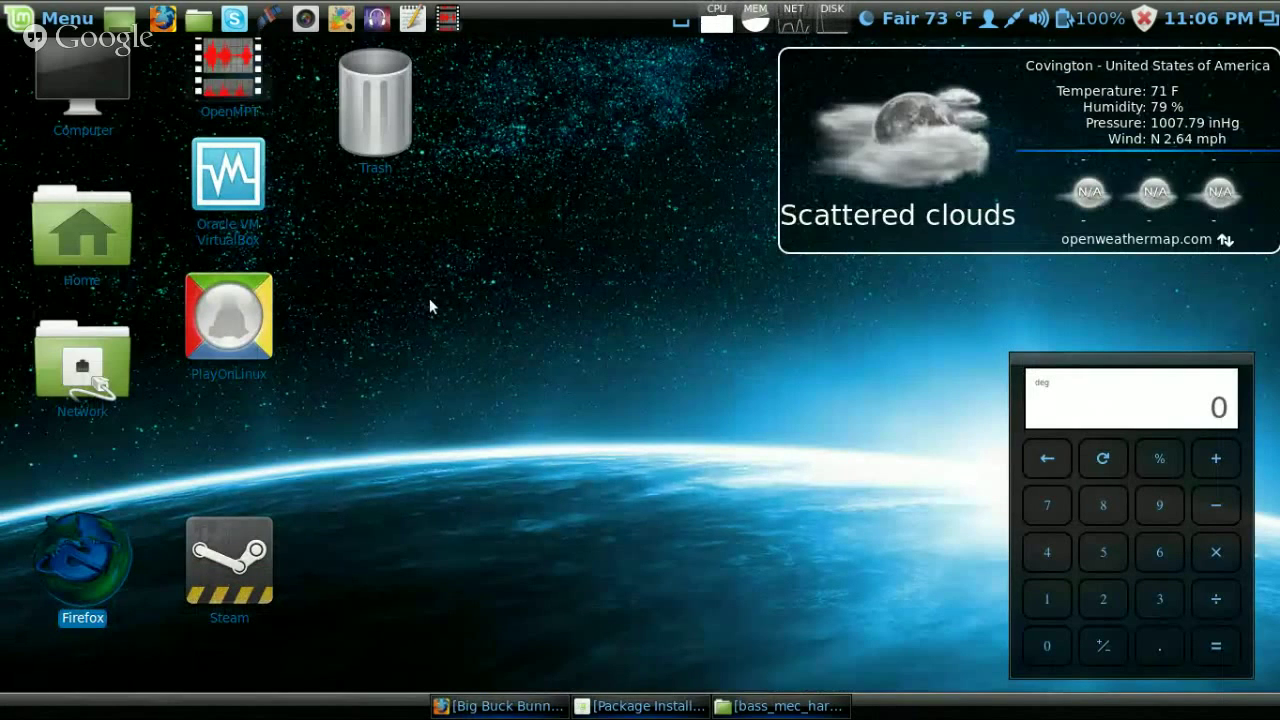
# Open the screenshot tool to view its capture options and effects, and close it without taking a screenshot.
pyautogui.click(312, 24)
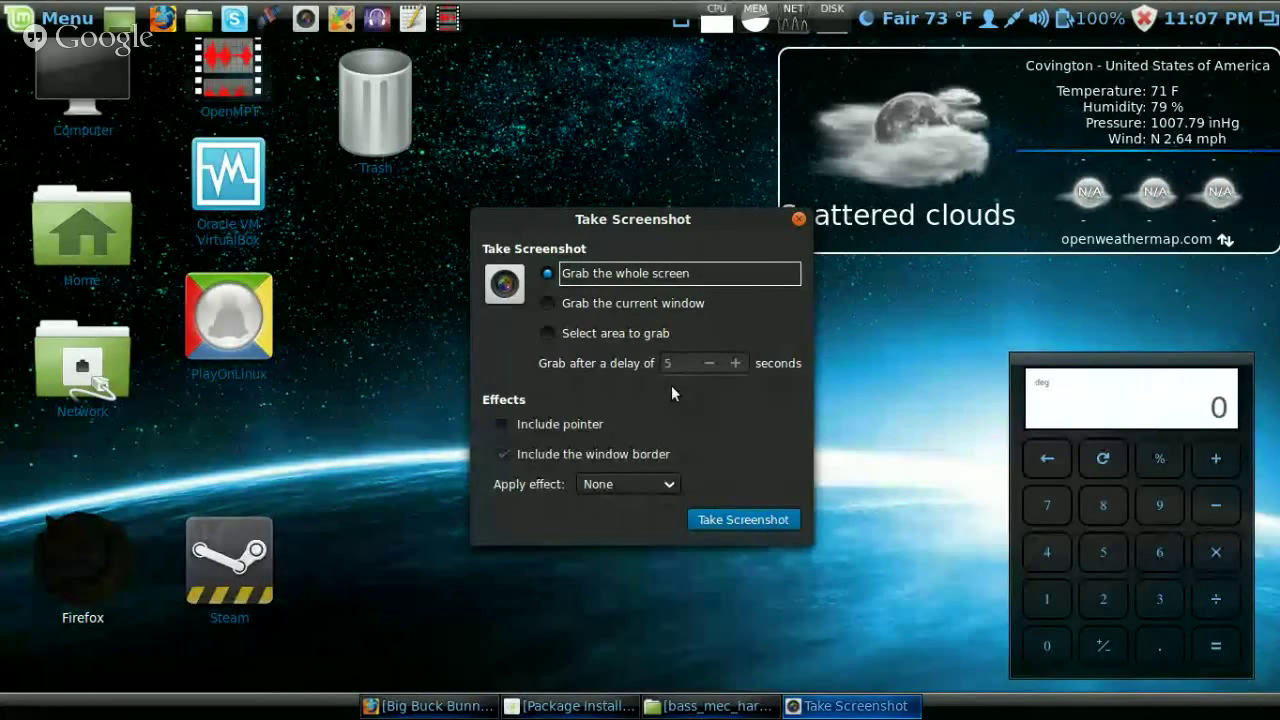
pyautogui.click(799, 219)
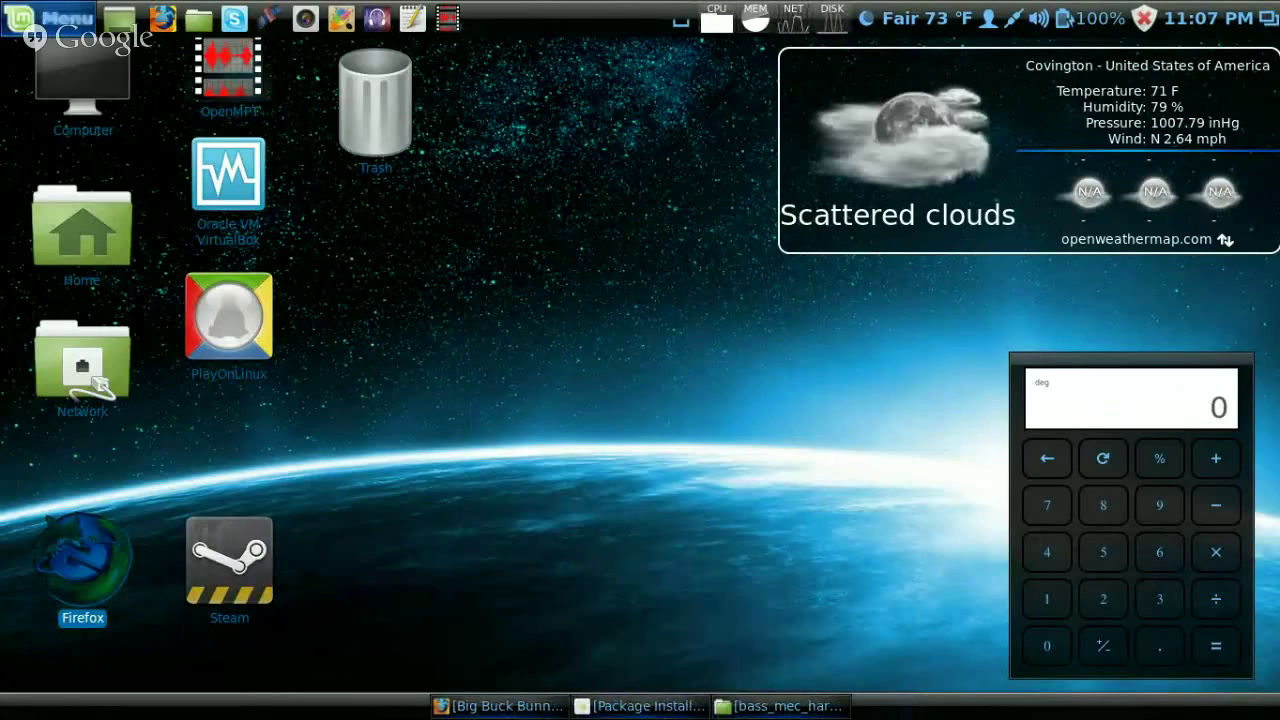
# Search the installed applications for "ink", launch Inkscape and maximize its window.
pyautogui.click(60, 17)
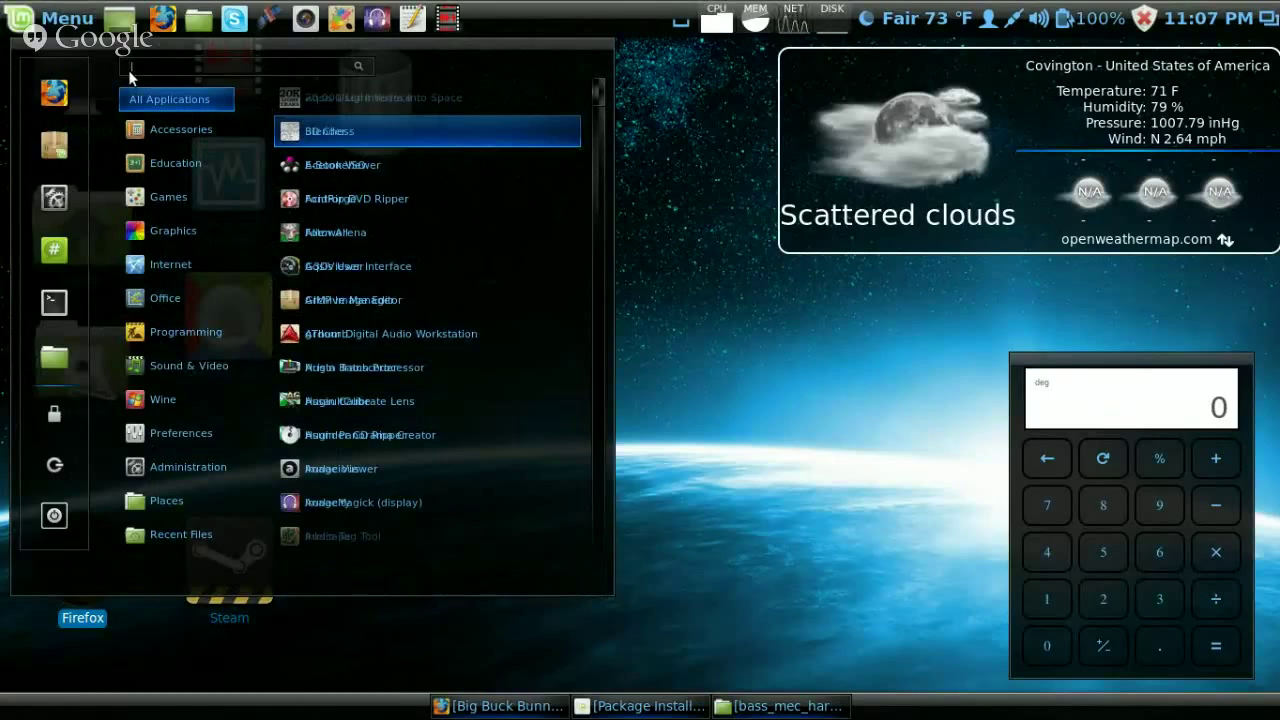
pyautogui.write('ink')
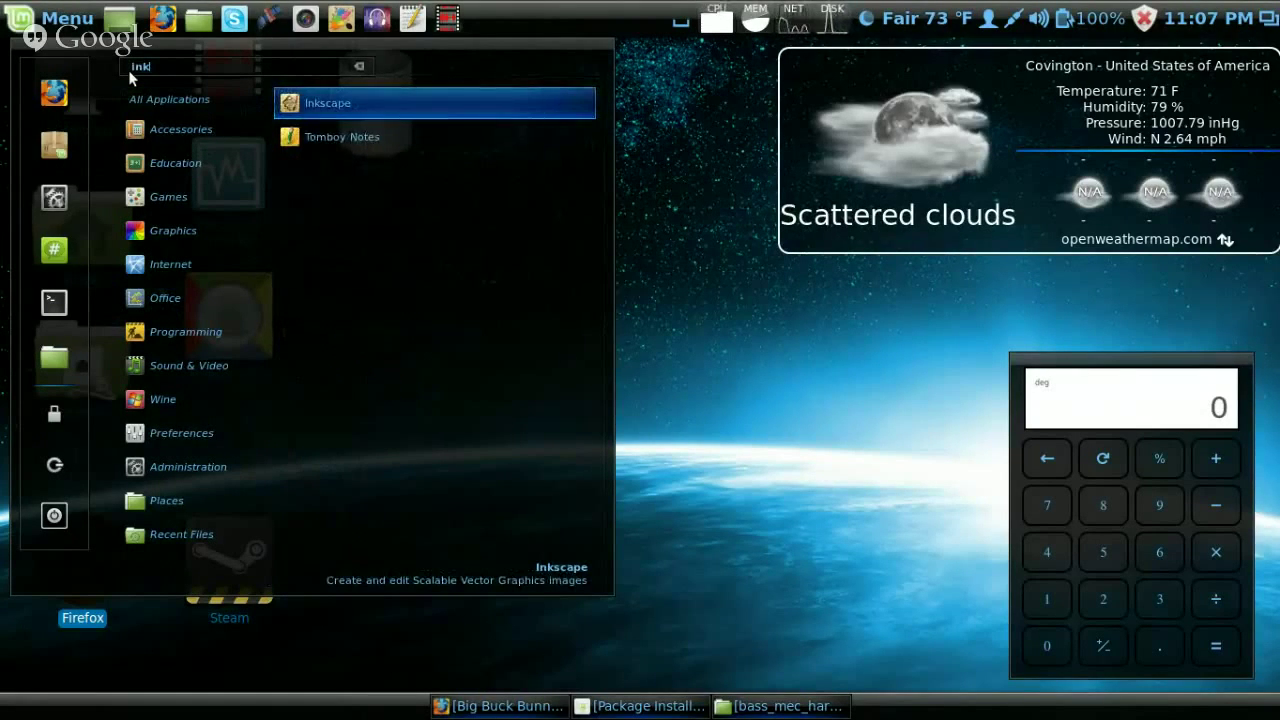
pyautogui.click(386, 103)
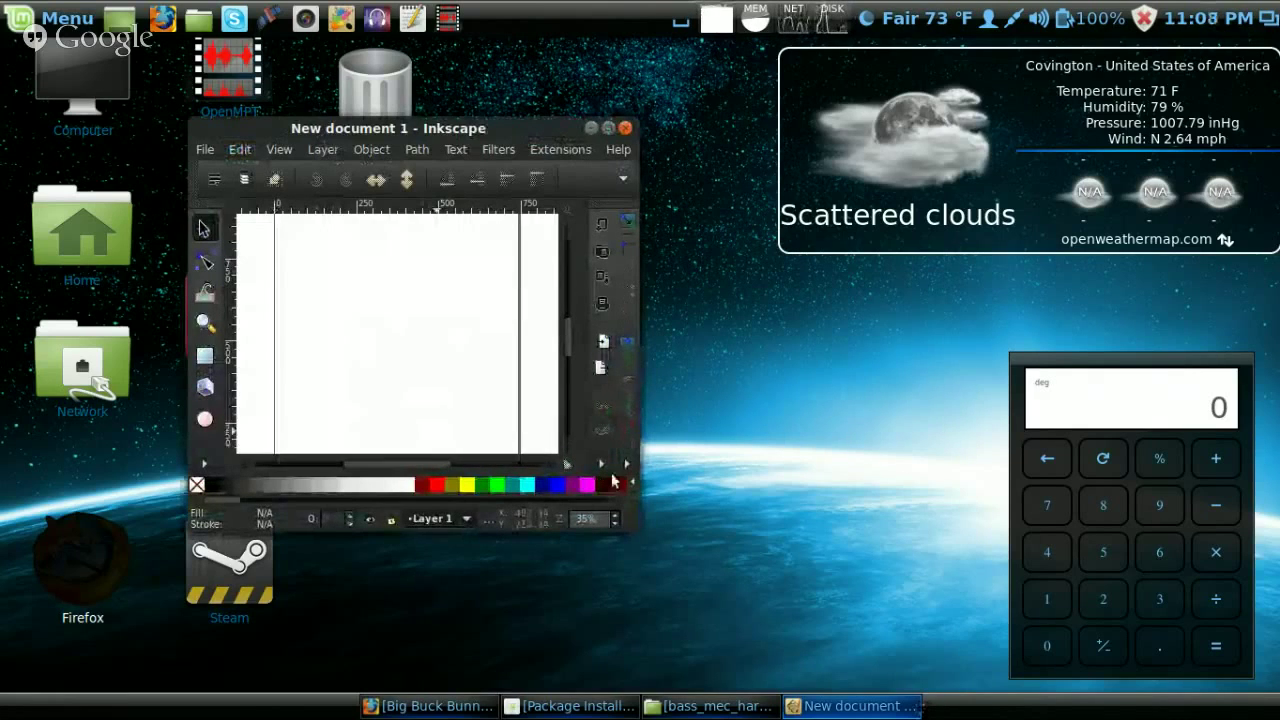
pyautogui.click(609, 128)
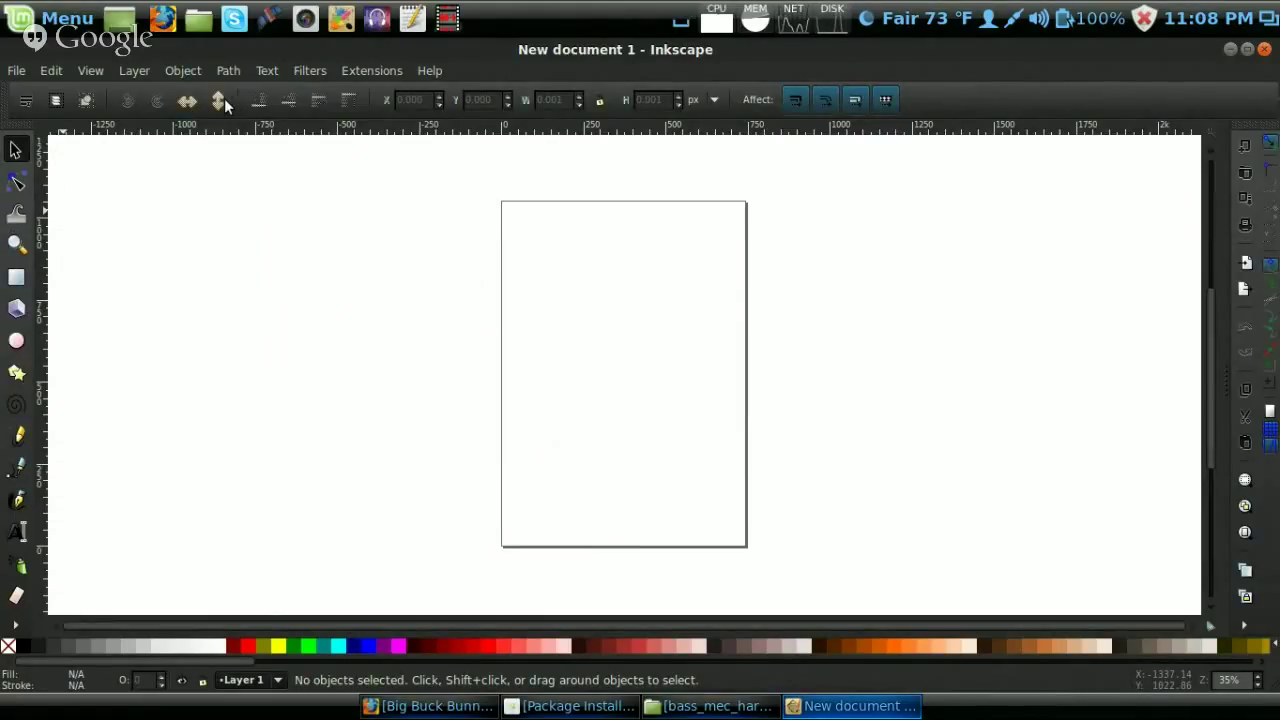
# Beside the page, draw an ellipse about 266 by 238 px with a salmon-pink fill and a five-pointed star above it.
pyautogui.click(15, 343)
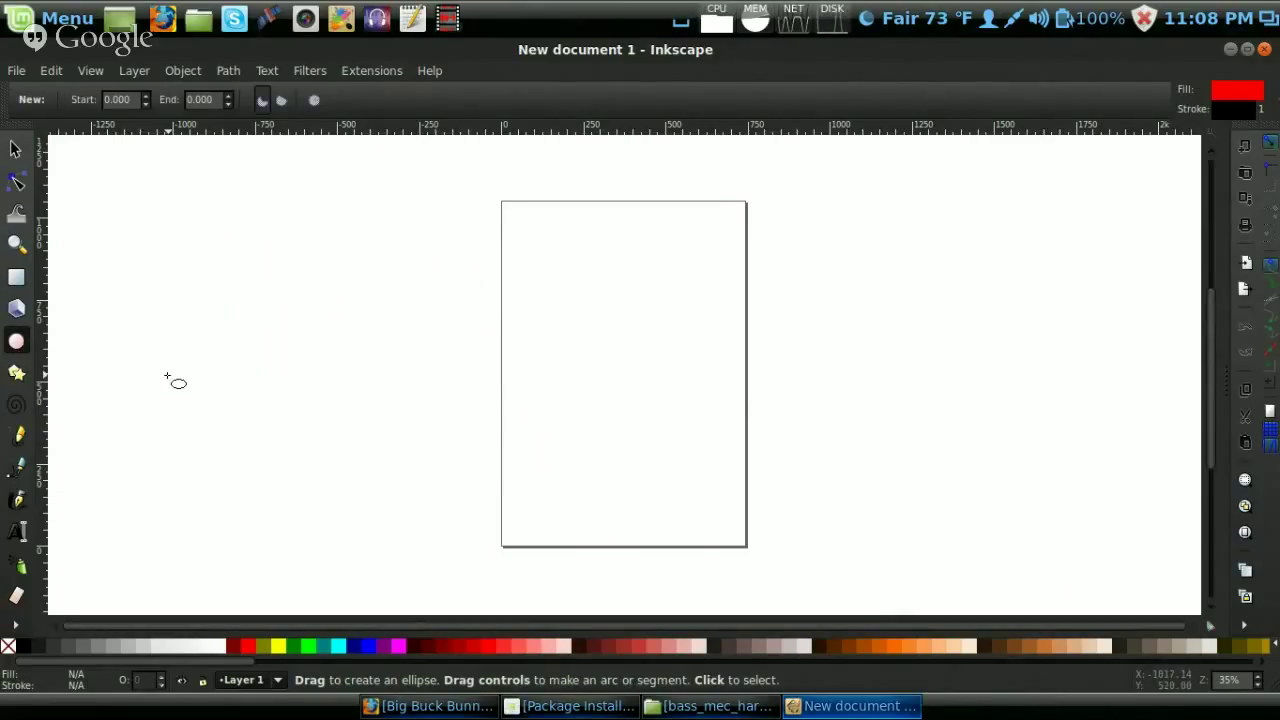
pyautogui.moveTo(167, 376); pyautogui.dragTo(255, 453)
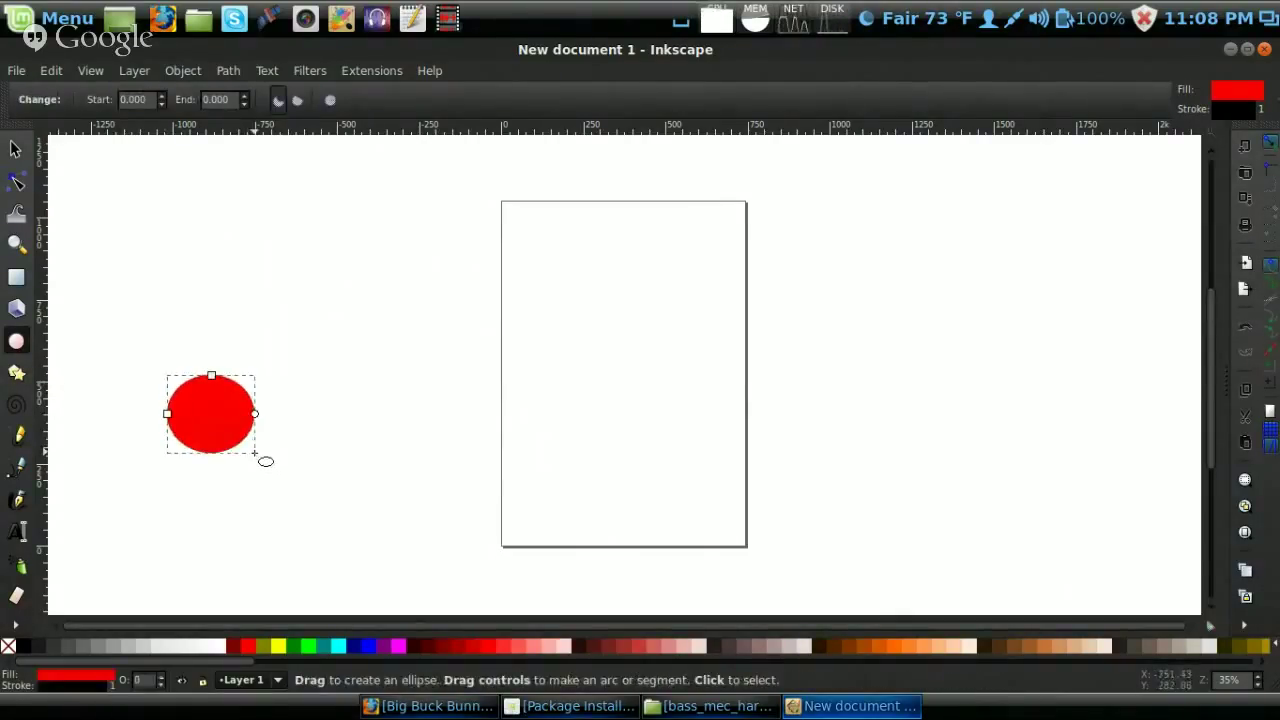
pyautogui.click(672, 646)
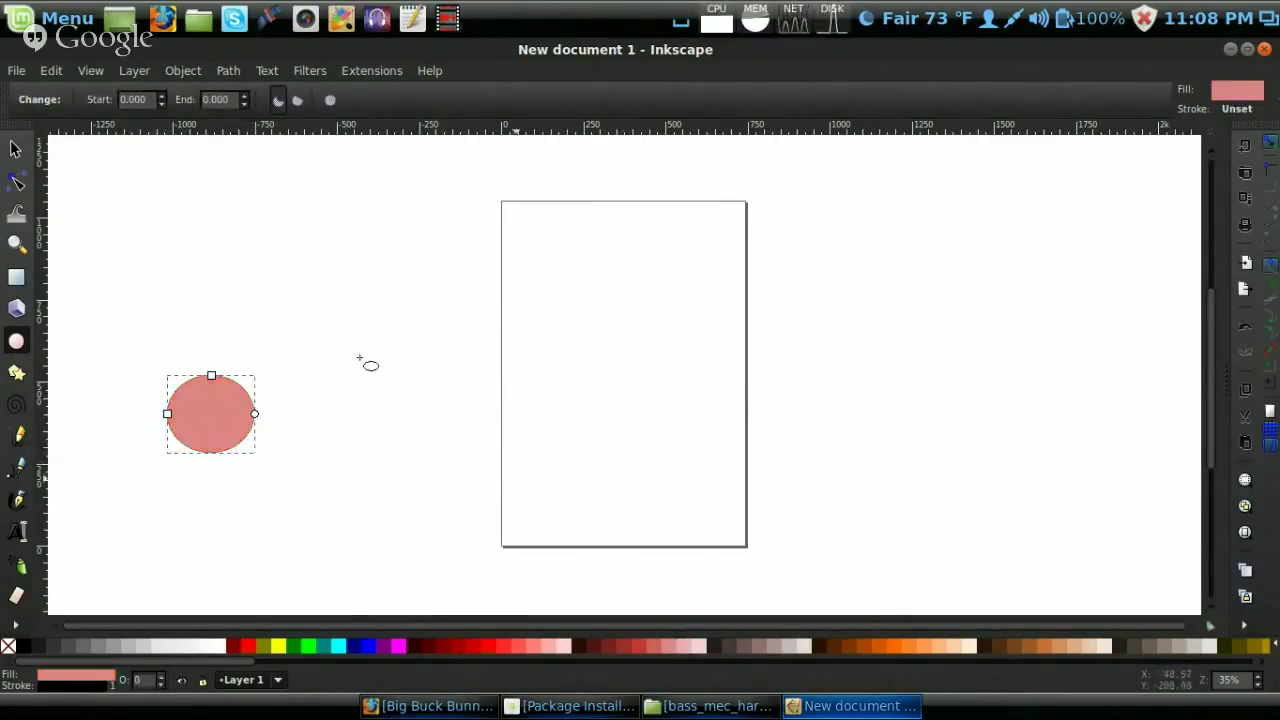
pyautogui.click(16, 374)
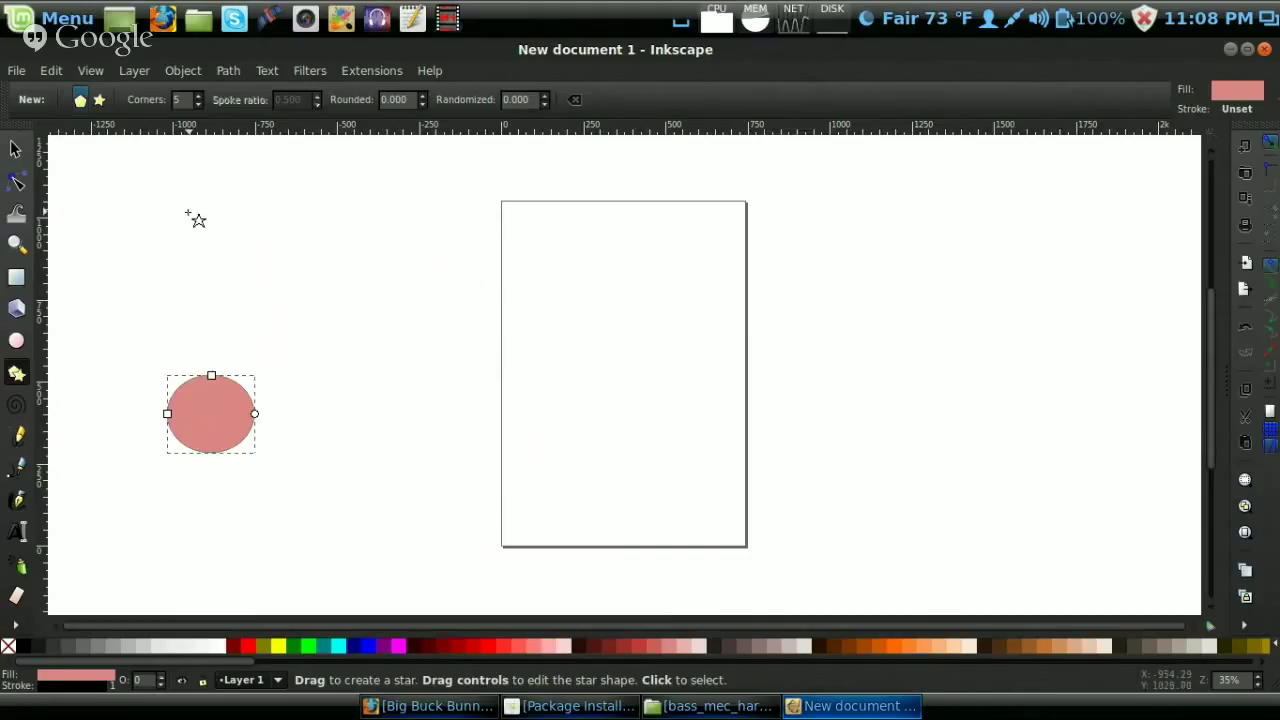
pyautogui.moveTo(189, 212); pyautogui.dragTo(253, 281)
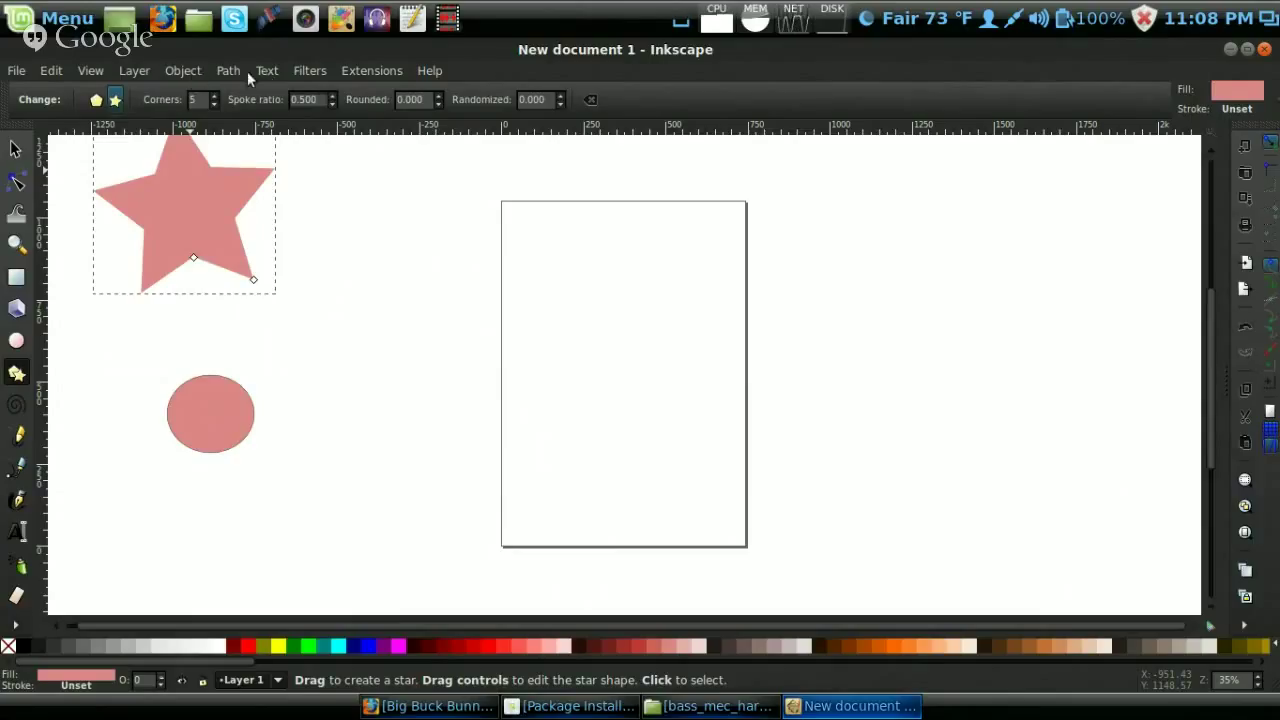
# Look through the object, text, filter, view, edit and layer commands that Inkscape offers.
pyautogui.click(189, 70)
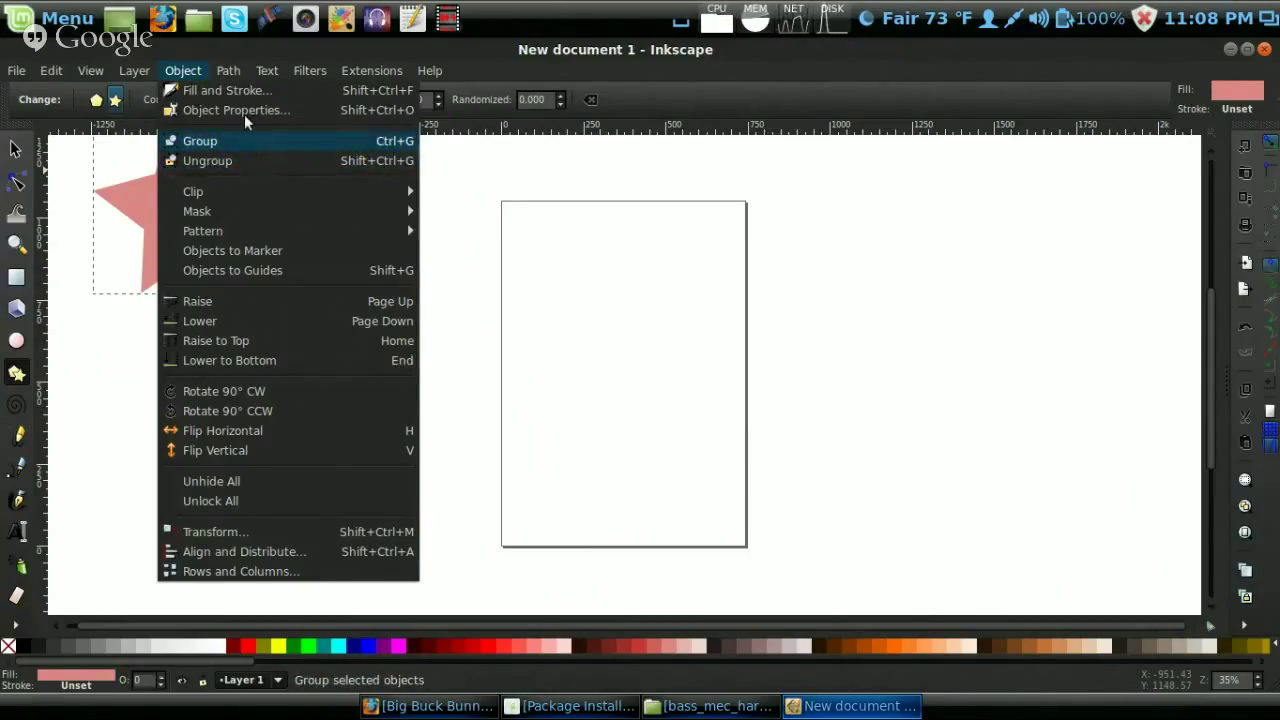
pyautogui.moveTo(237, 73)
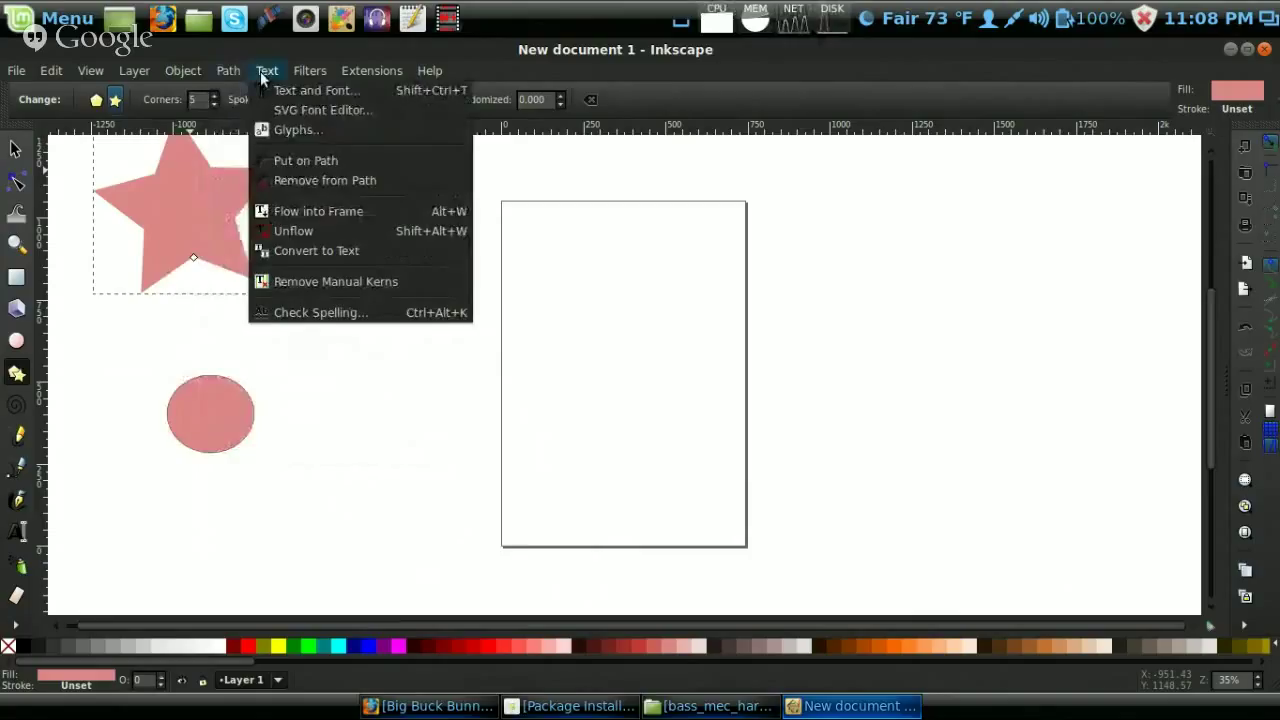
pyautogui.moveTo(299, 71)
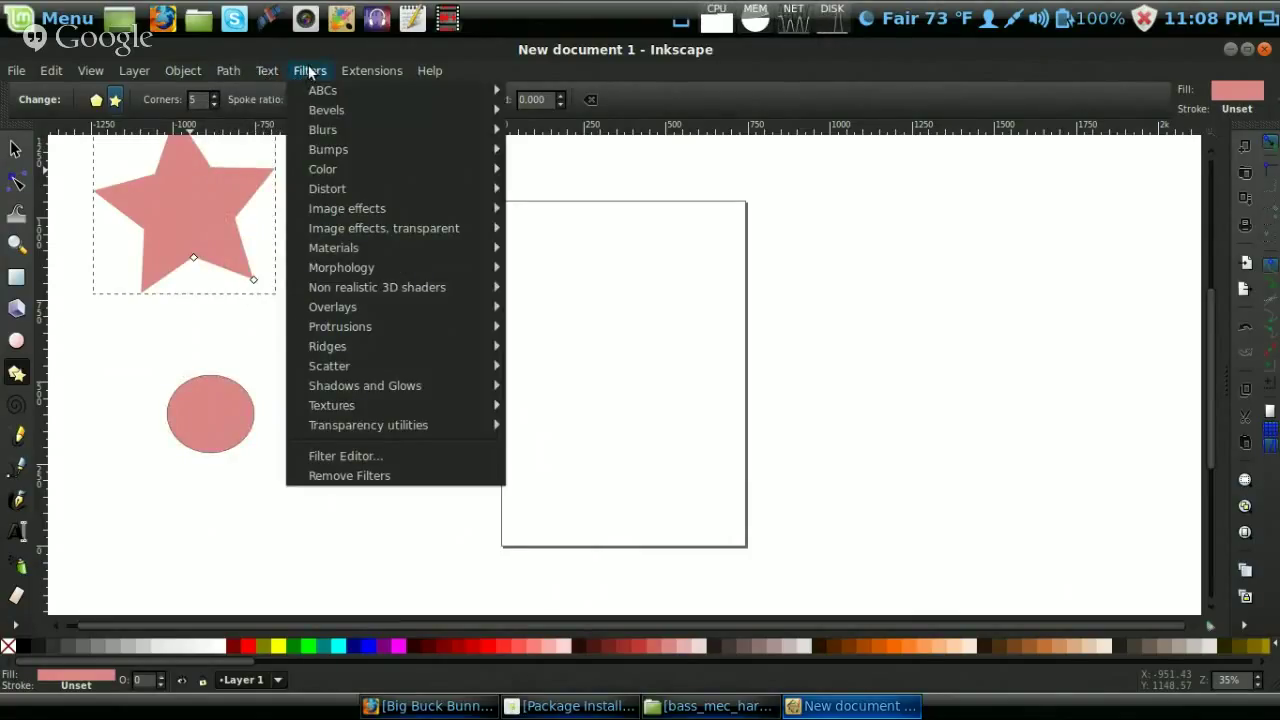
pyautogui.moveTo(357, 72)
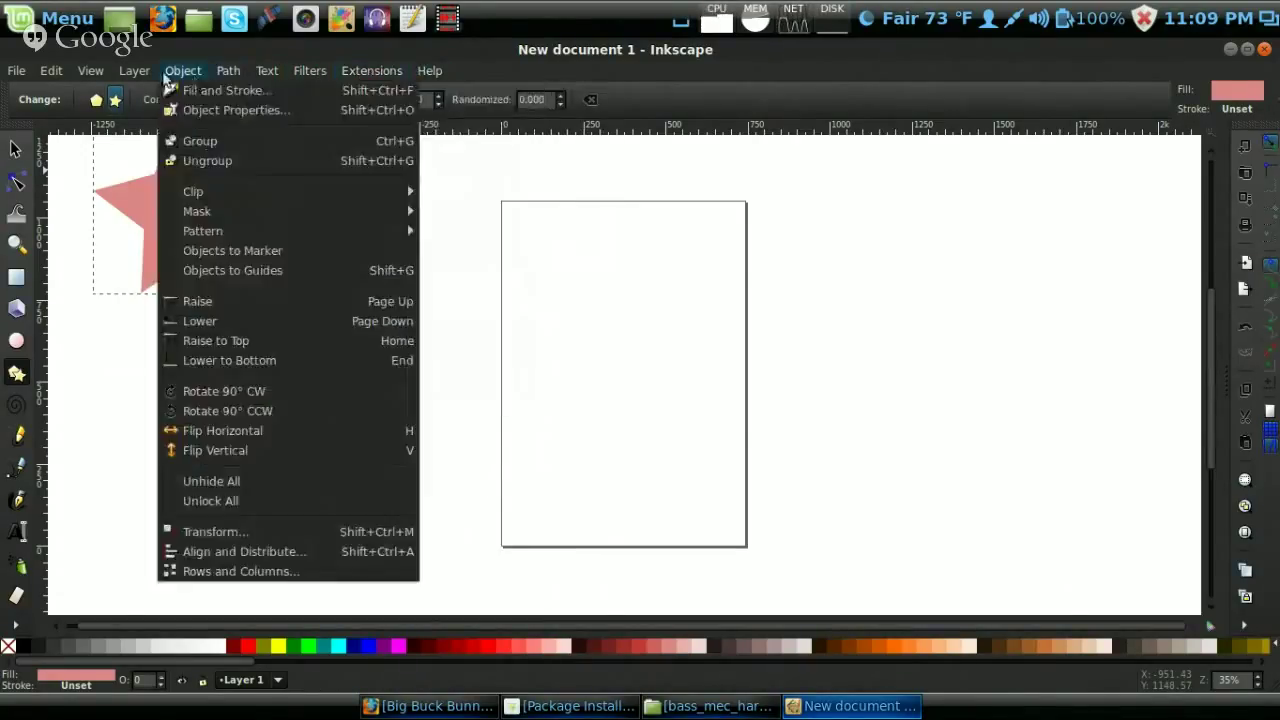
pyautogui.moveTo(92, 74)
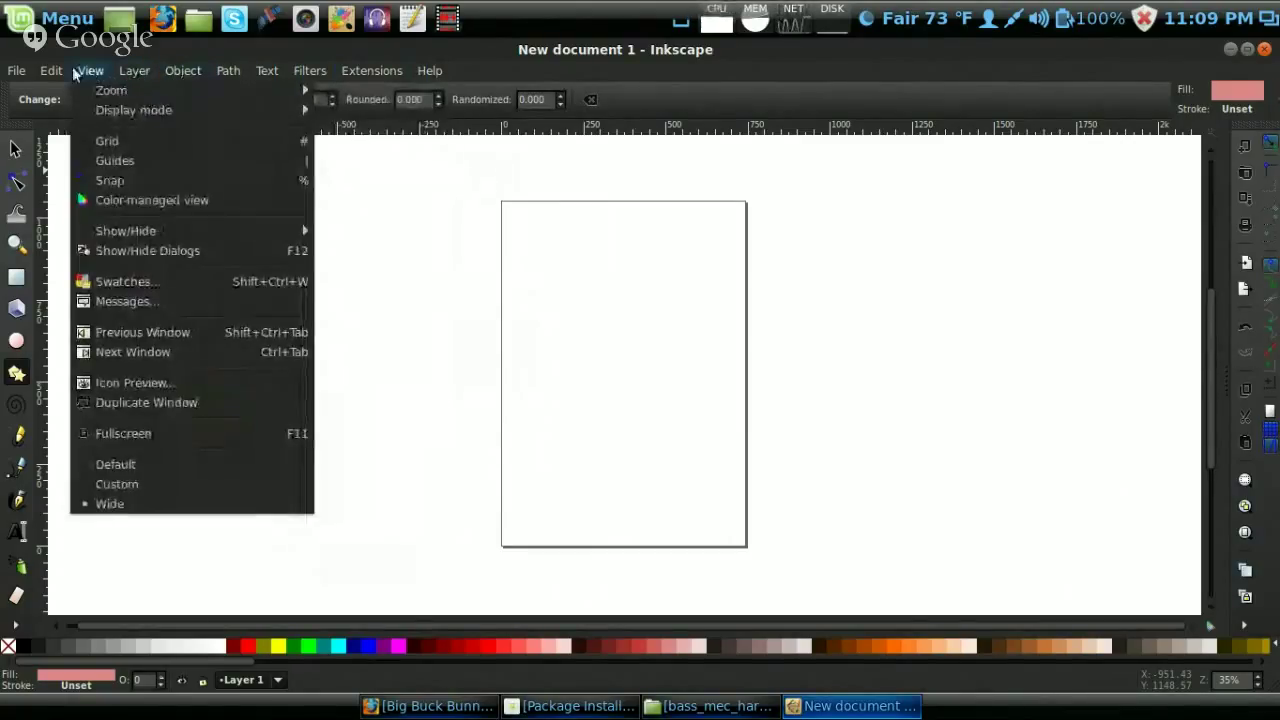
pyautogui.moveTo(20, 76)
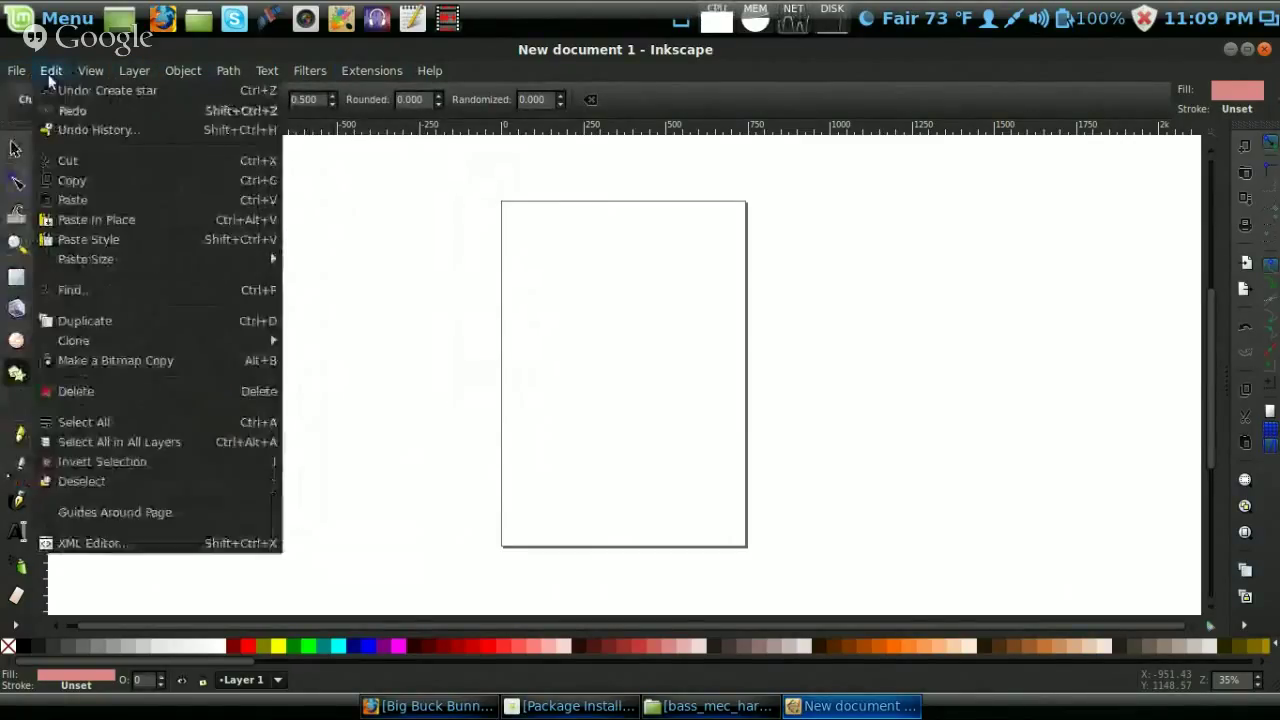
pyautogui.moveTo(134, 72)
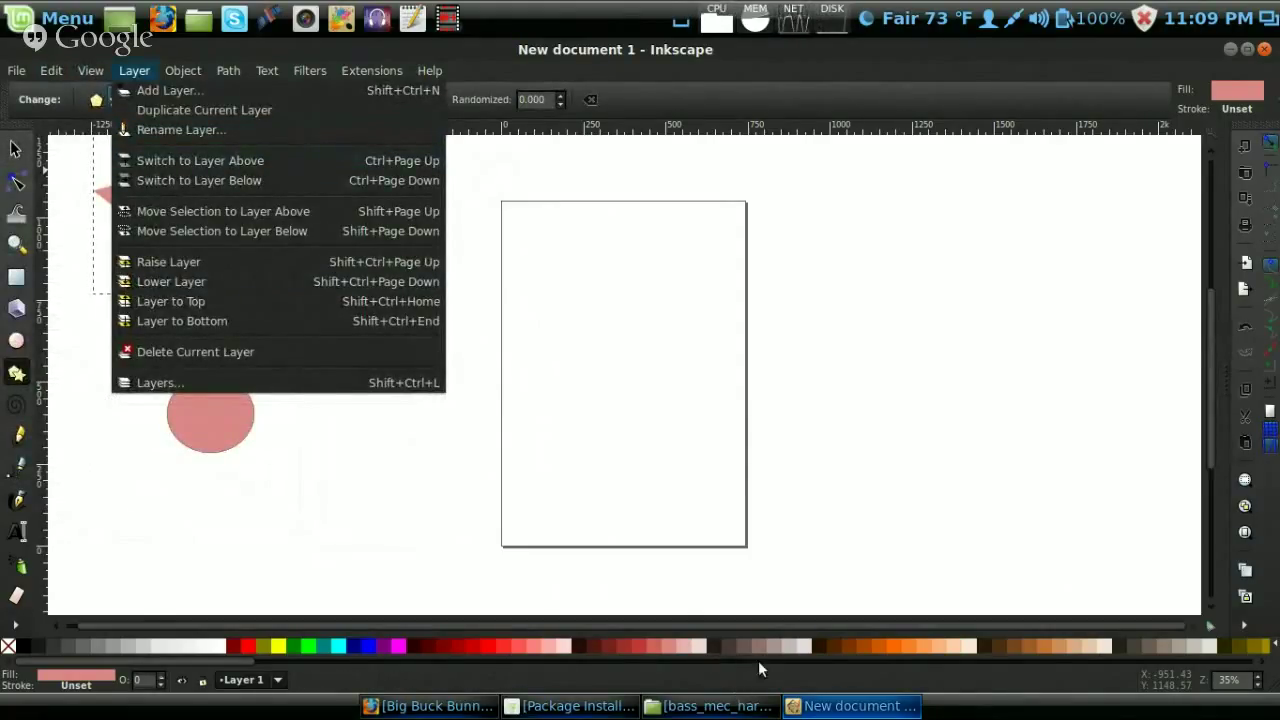
pyautogui.click(394, 471)
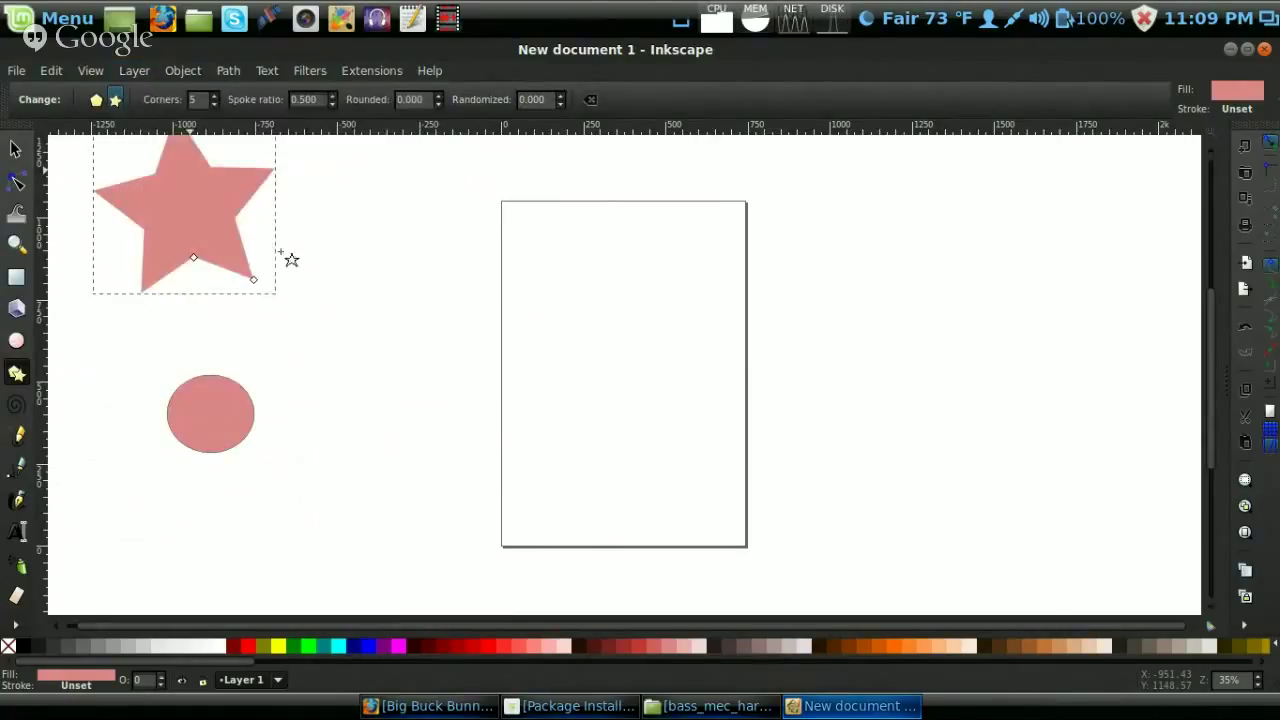
# Browse the available filters and apply the Moonarize color filter to the star.
pyautogui.click(353, 72)
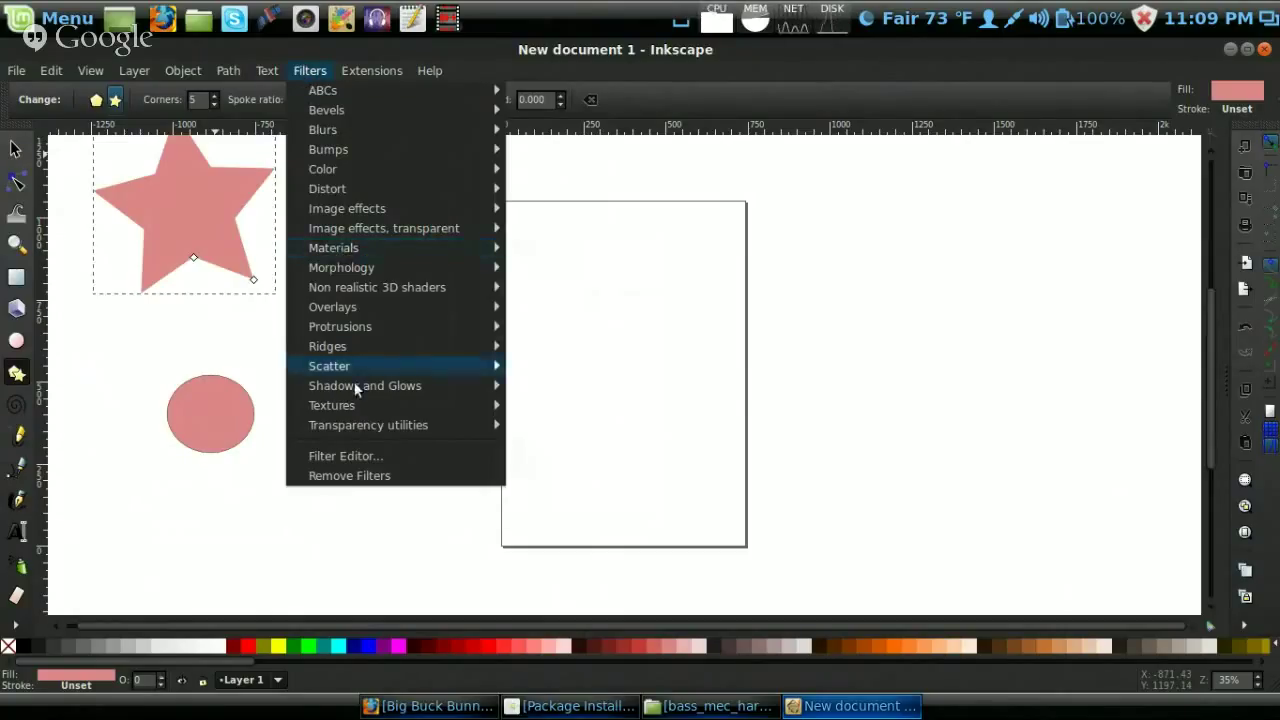
pyautogui.moveTo(357, 372)
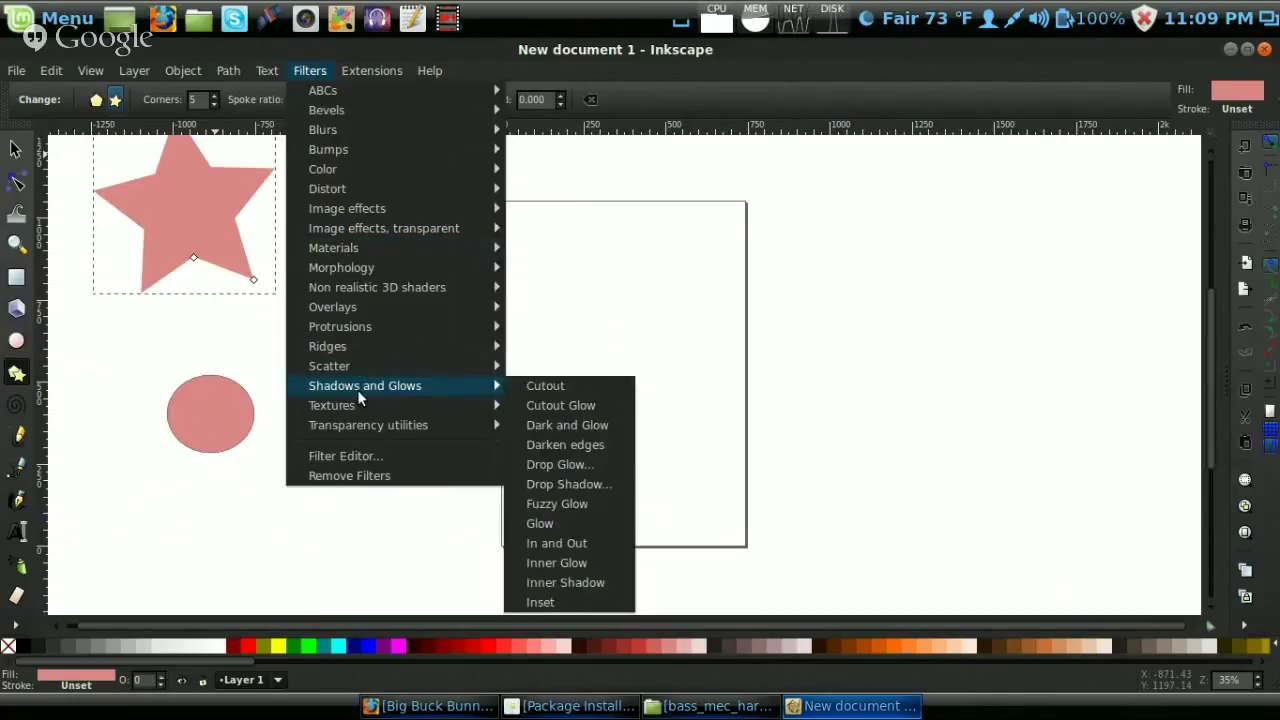
pyautogui.moveTo(345, 179)
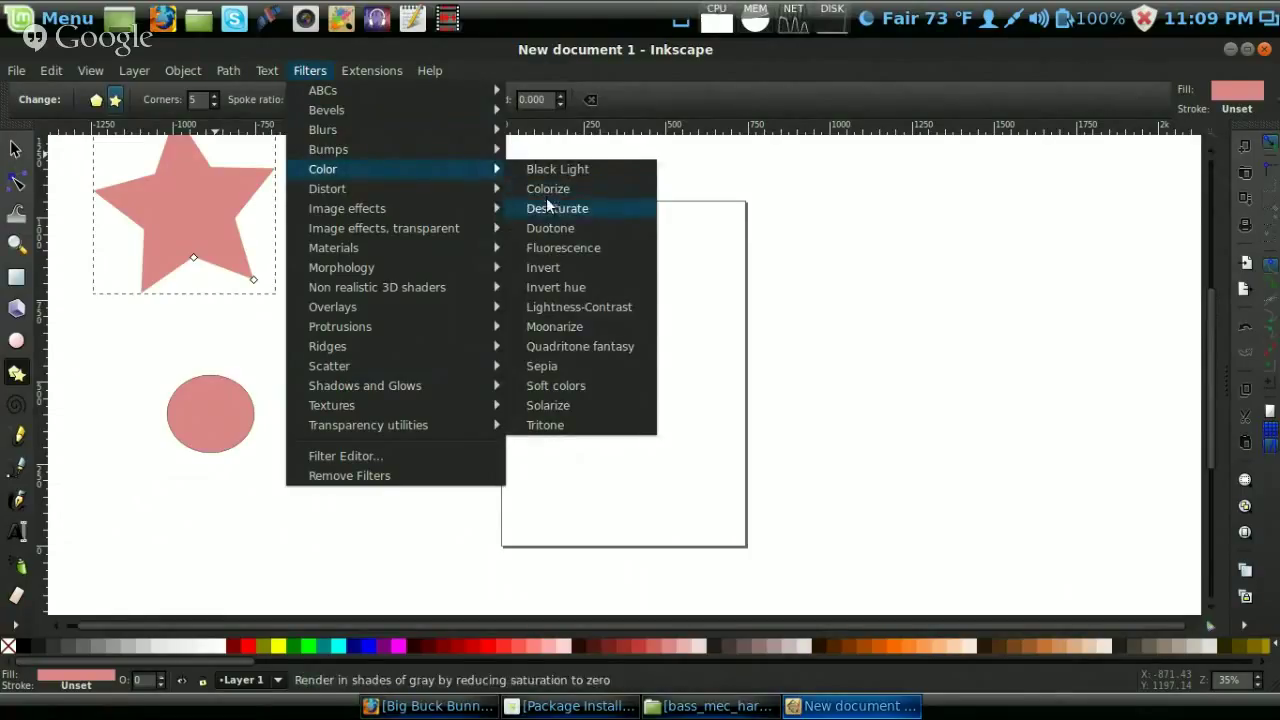
pyautogui.click(569, 334)
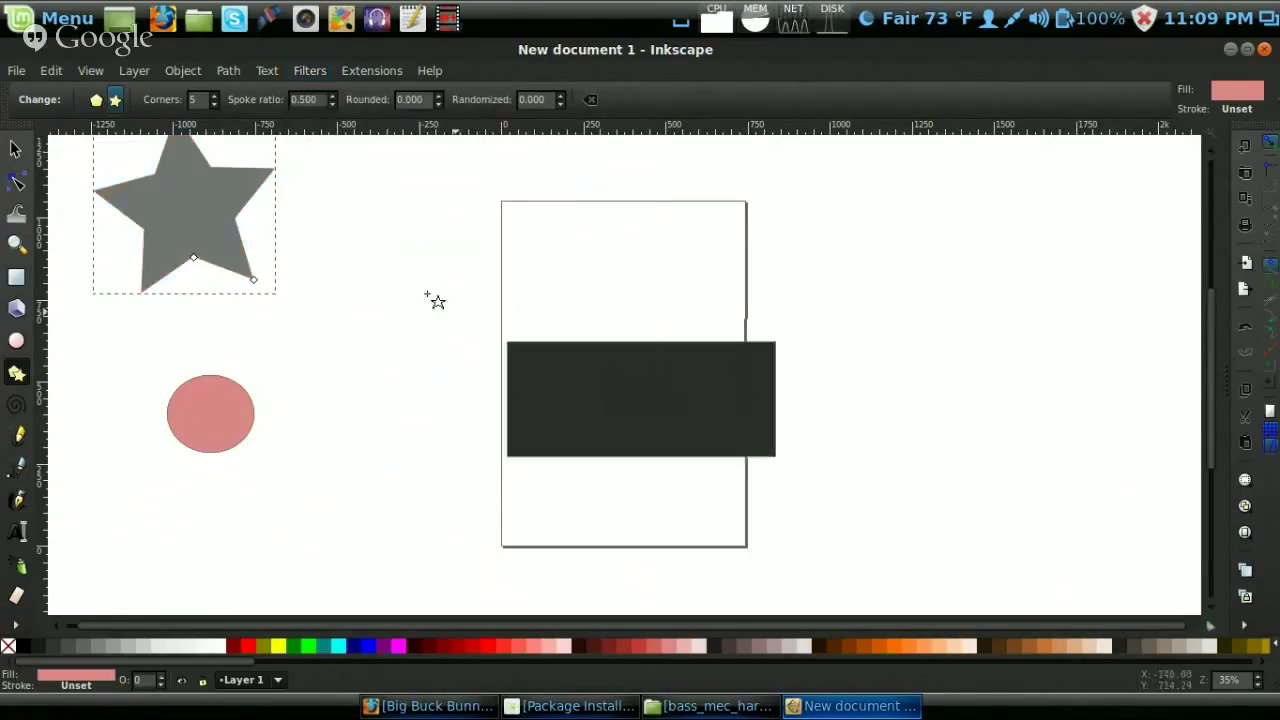
# Draw two more five-pointed stars, a large one between the filtered star and the page and a smaller one below it.
pyautogui.moveTo(372, 267); pyautogui.dragTo(426, 364)
pyautogui.click(236, 412)
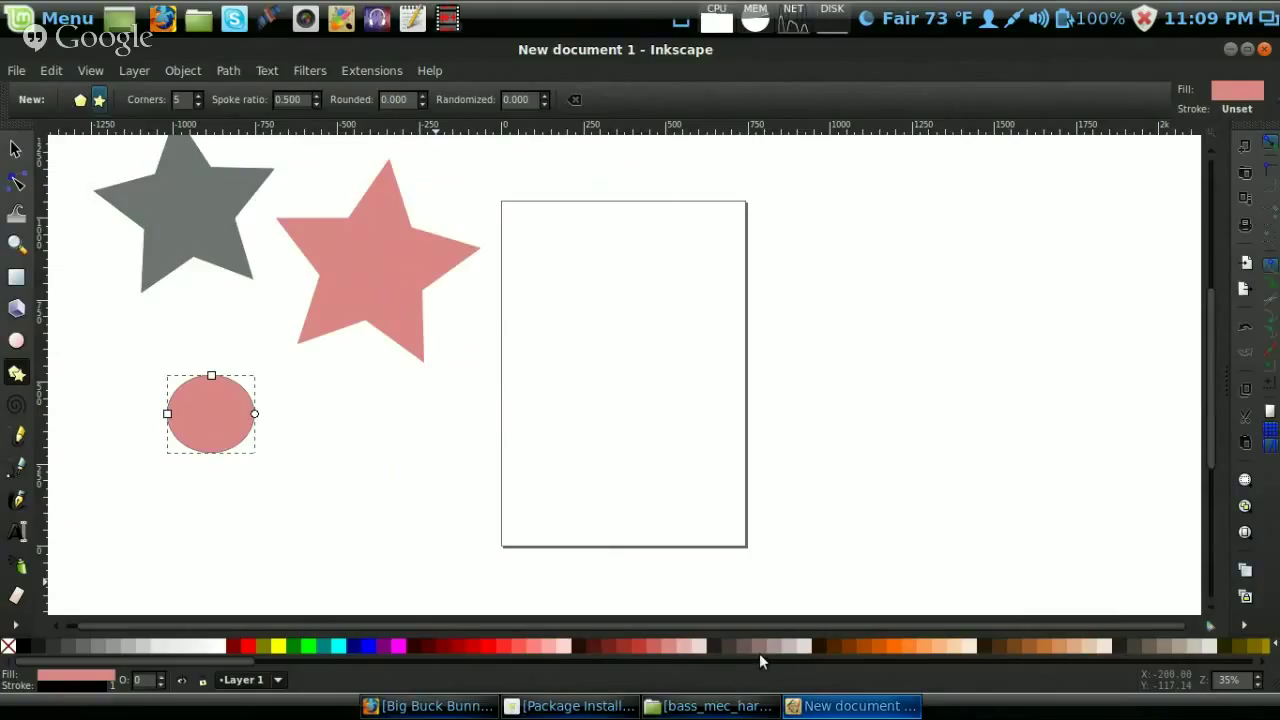
pyautogui.scroll(-3, 758, 658)
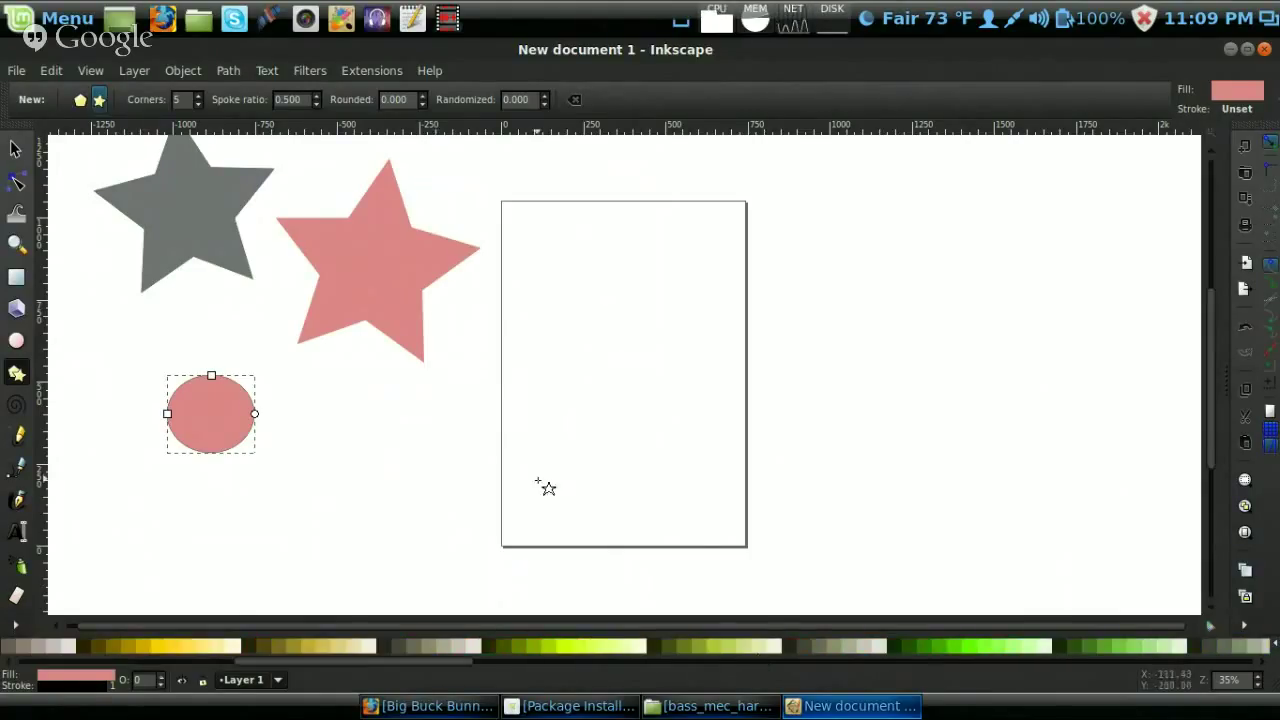
pyautogui.moveTo(432, 476); pyautogui.dragTo(468, 540)
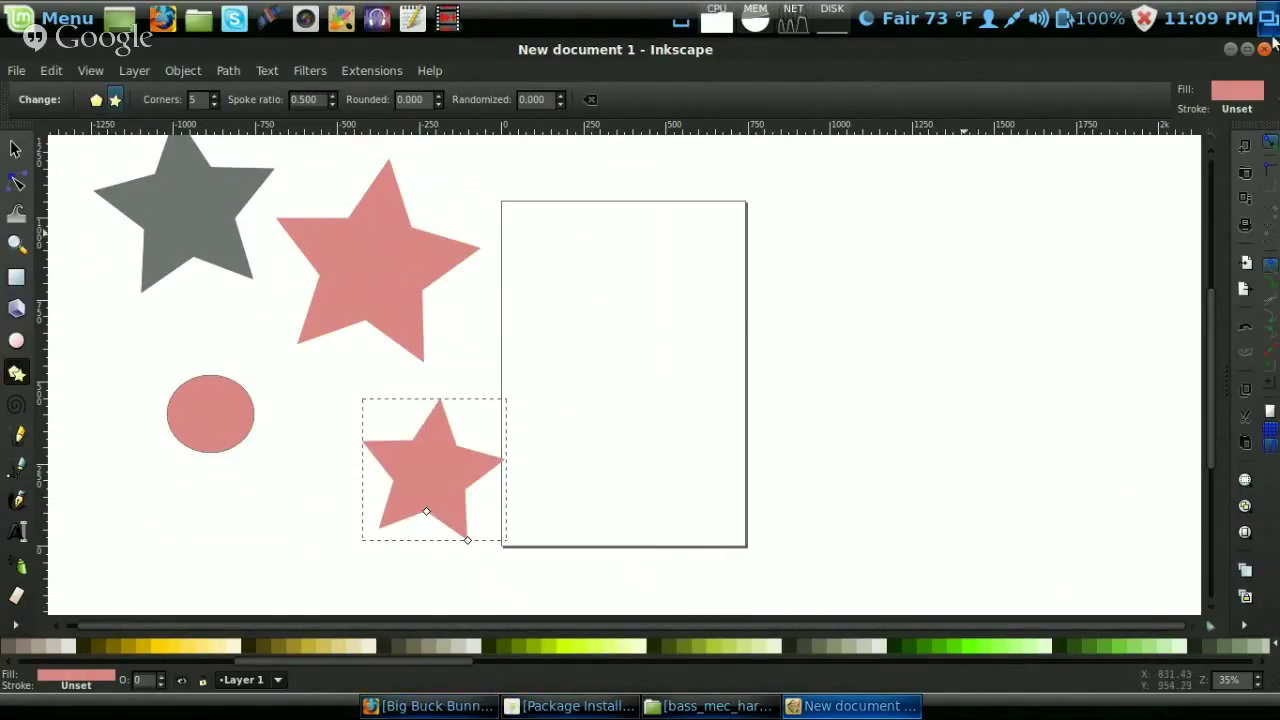
# Close Inkscape without saving the drawing, search the installed applications for "lib" and launch LibreOffice.
pyautogui.click(1265, 52)
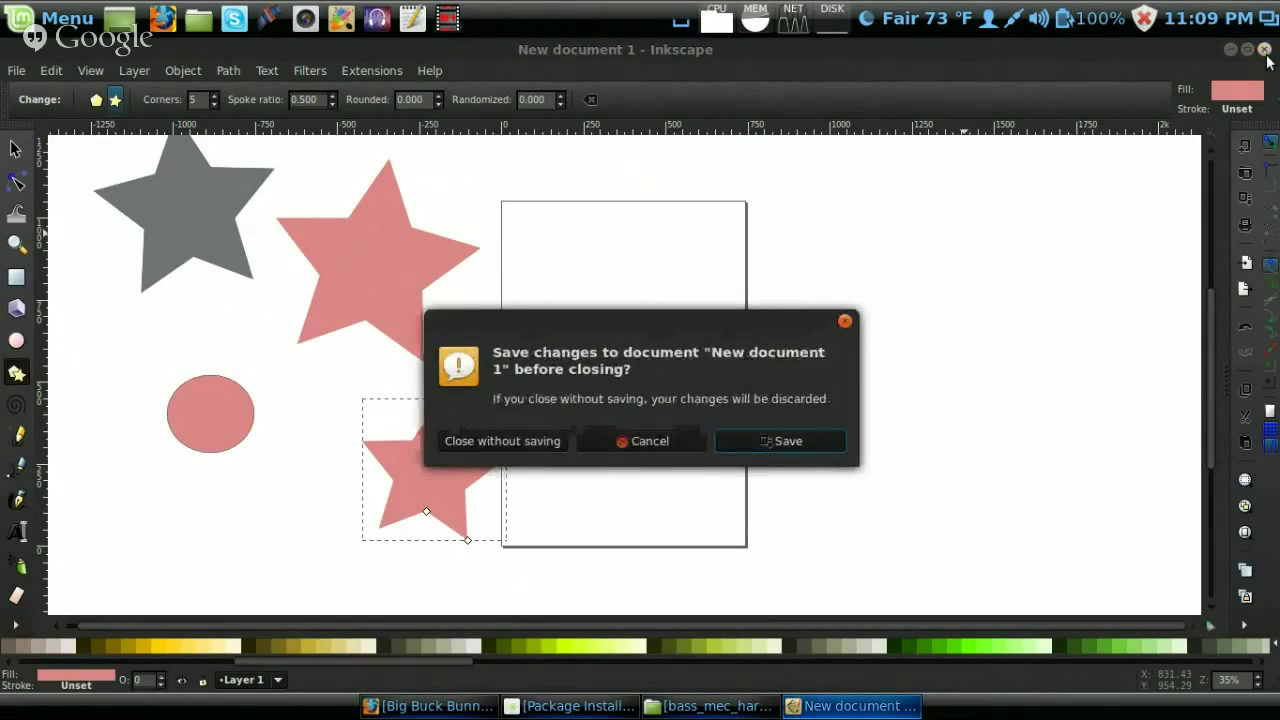
pyautogui.click(554, 446)
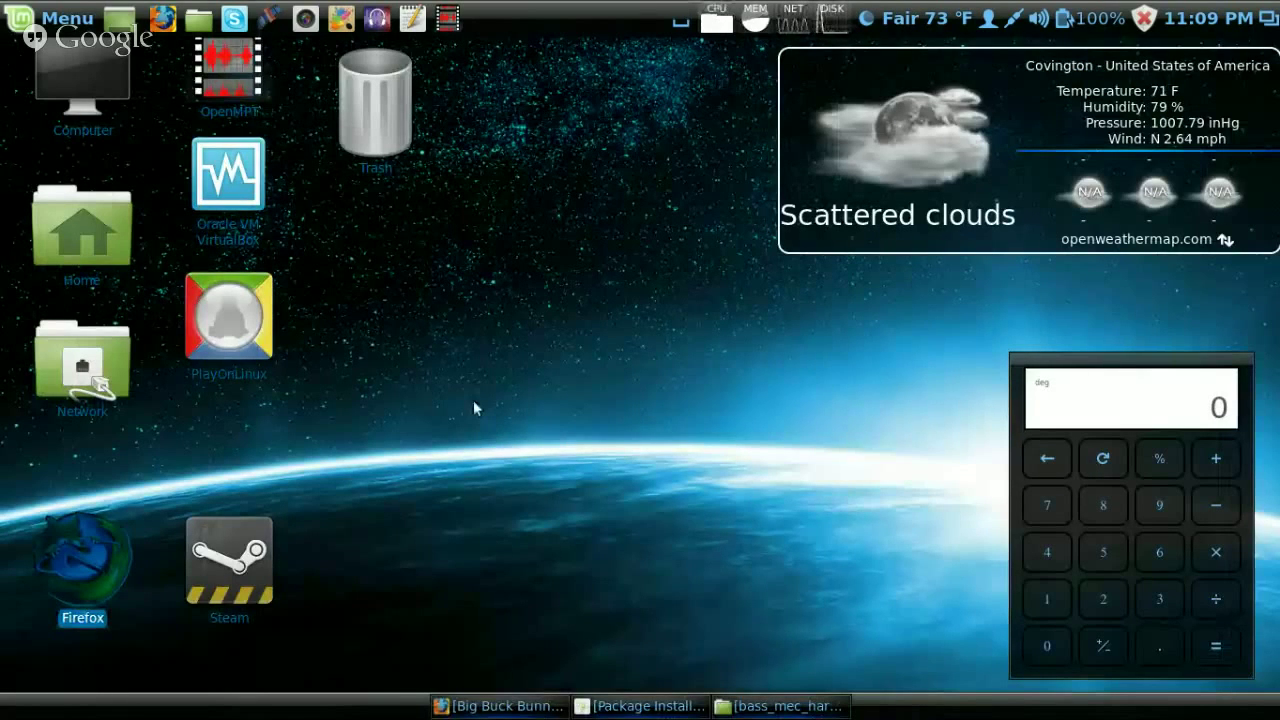
pyautogui.click(72, 20)
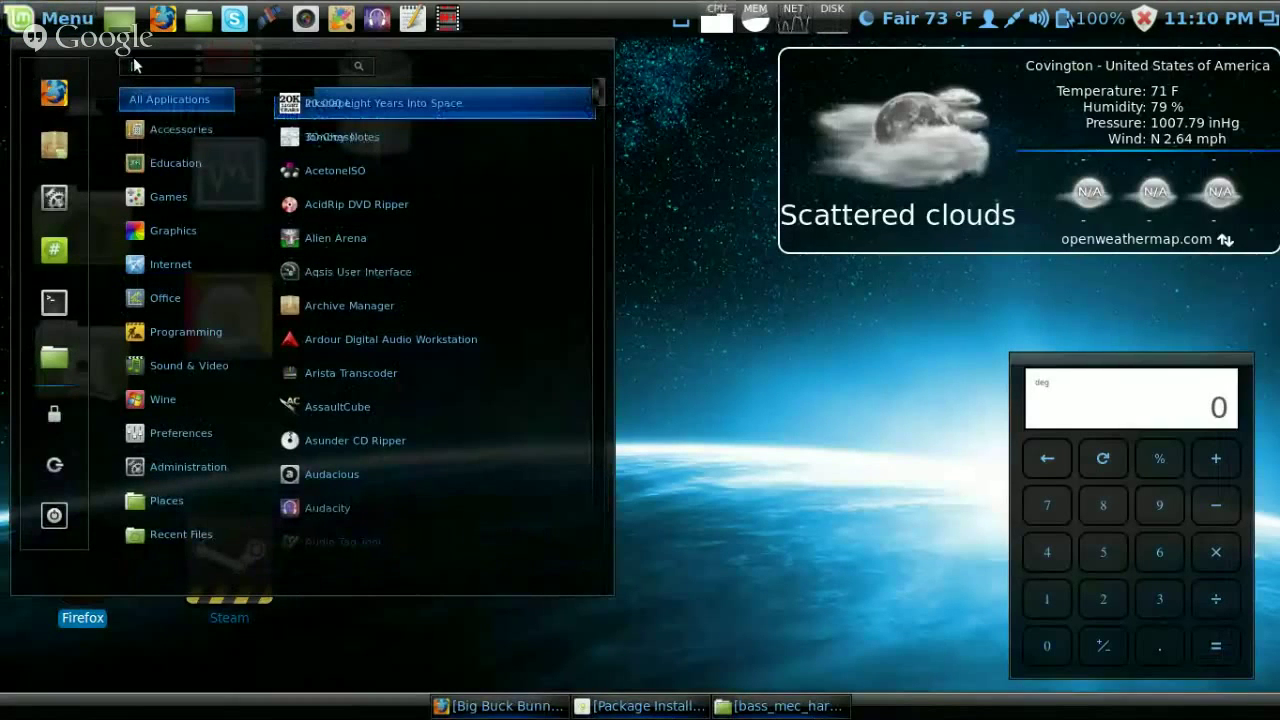
pyautogui.write('libi')
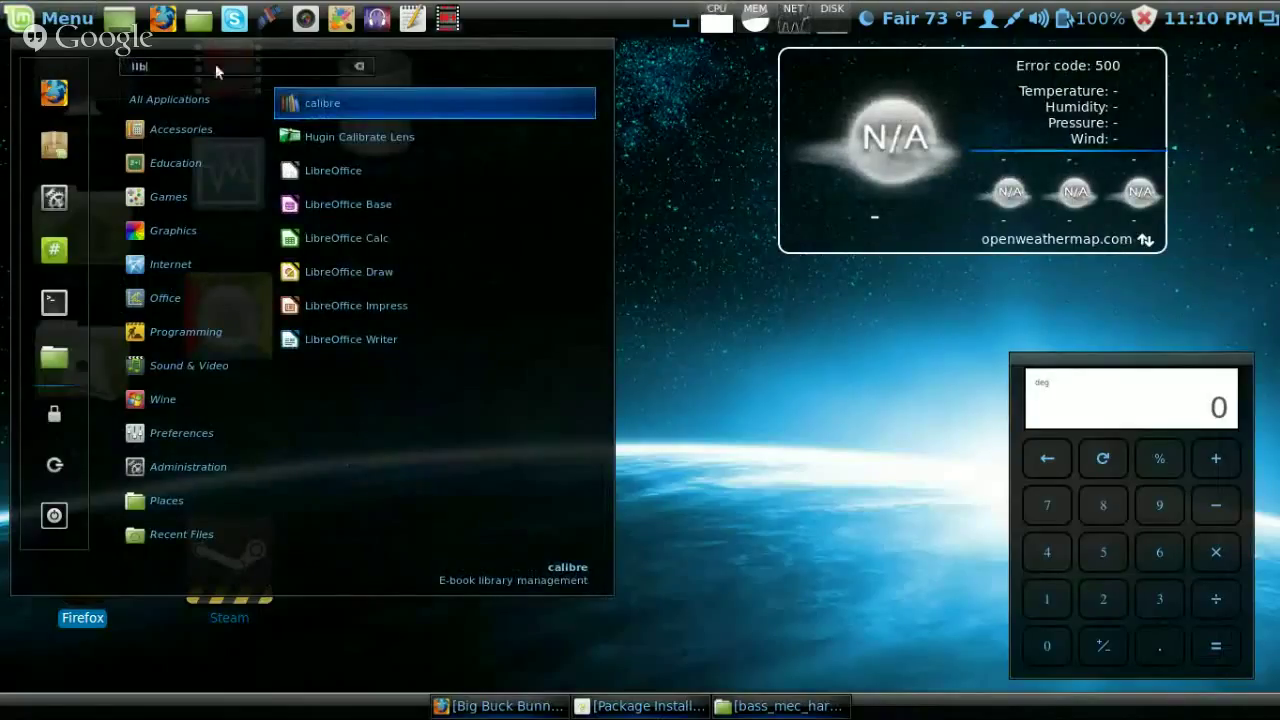
pyautogui.click(414, 178)
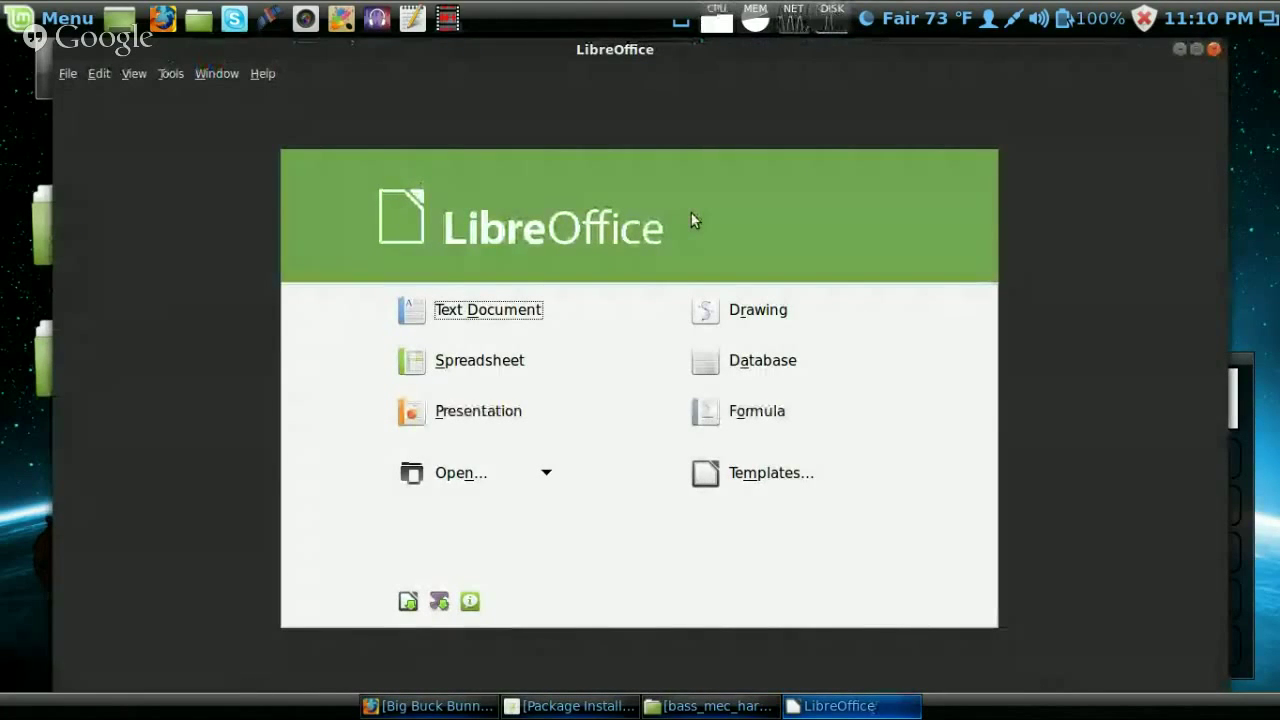
# Create a new text document and write "THIS IS COOL" on its first line.
pyautogui.click(547, 310)
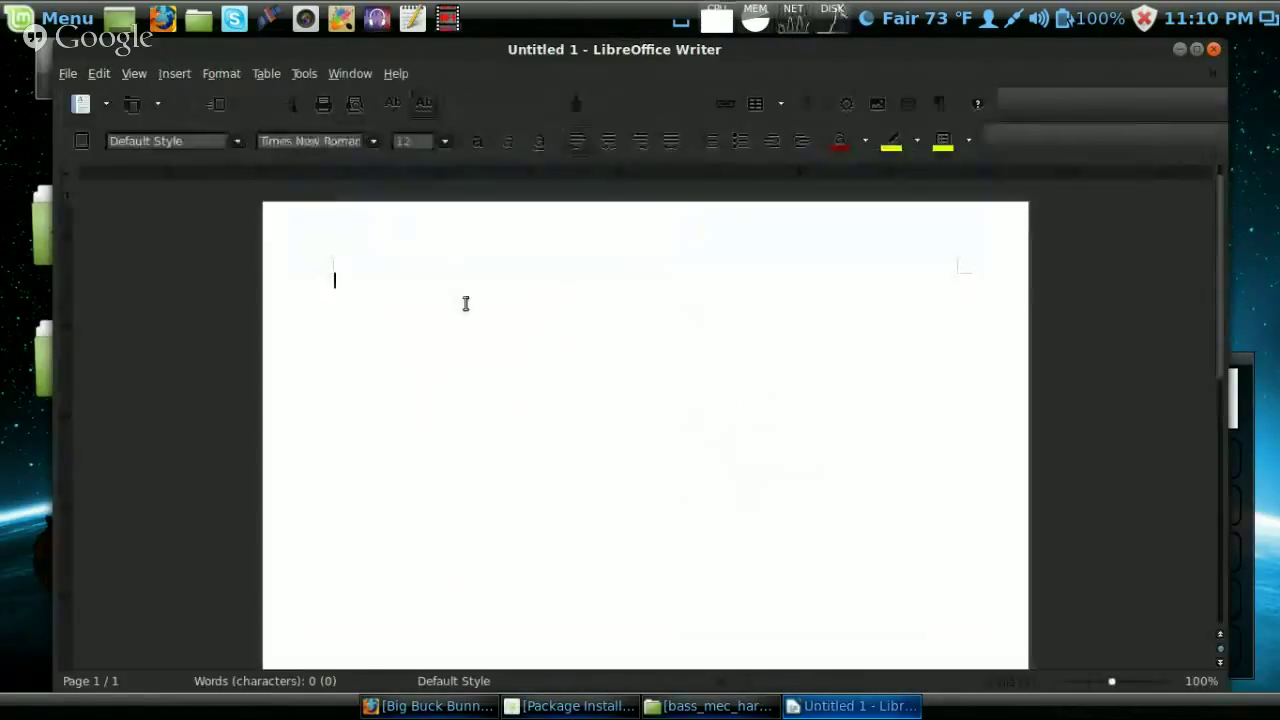
pyautogui.write('T')
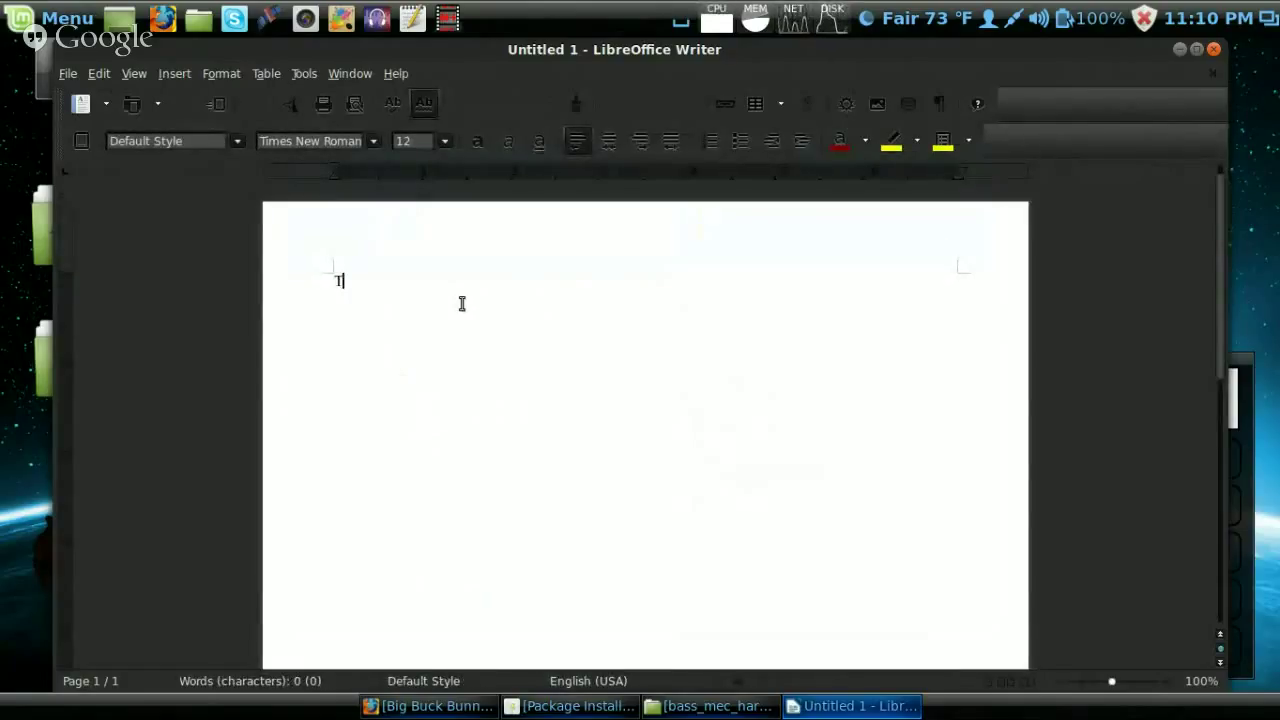
pyautogui.write('HIS IS COOL')
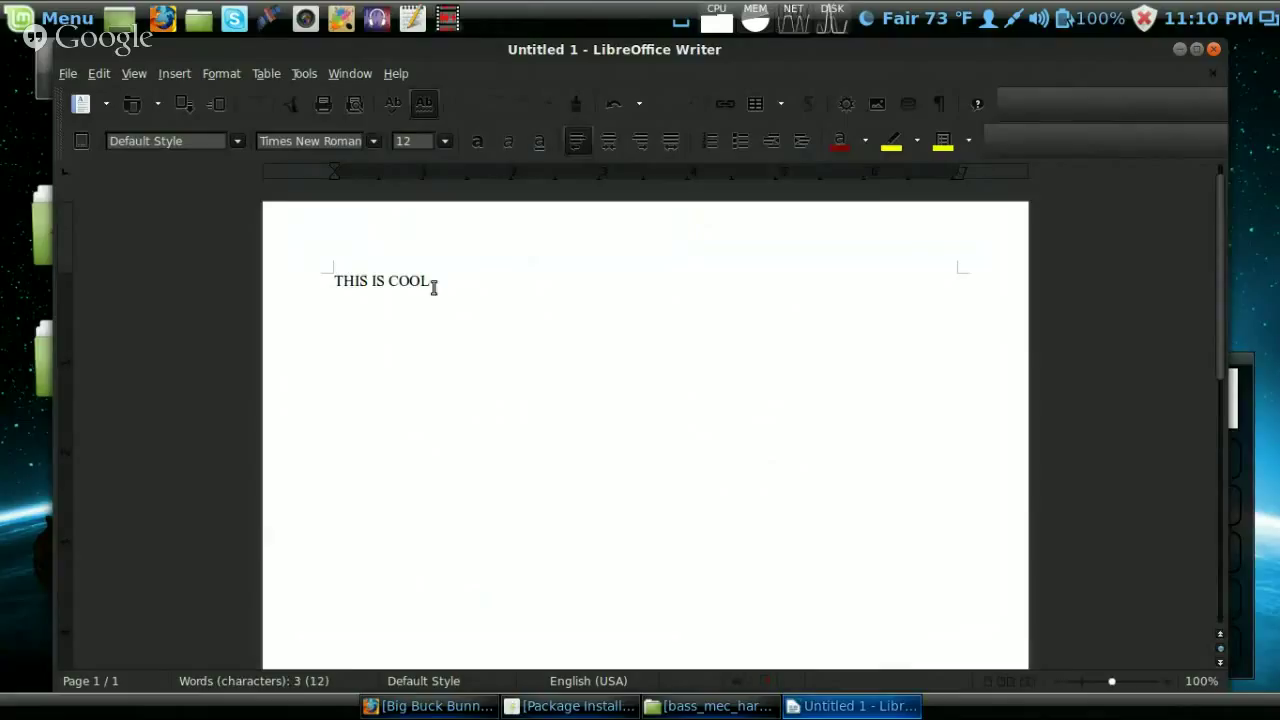
# Make the whole line "THIS IS COOL" bold and set its font size to 18.
pyautogui.moveTo(440, 284); pyautogui.dragTo(331, 279)
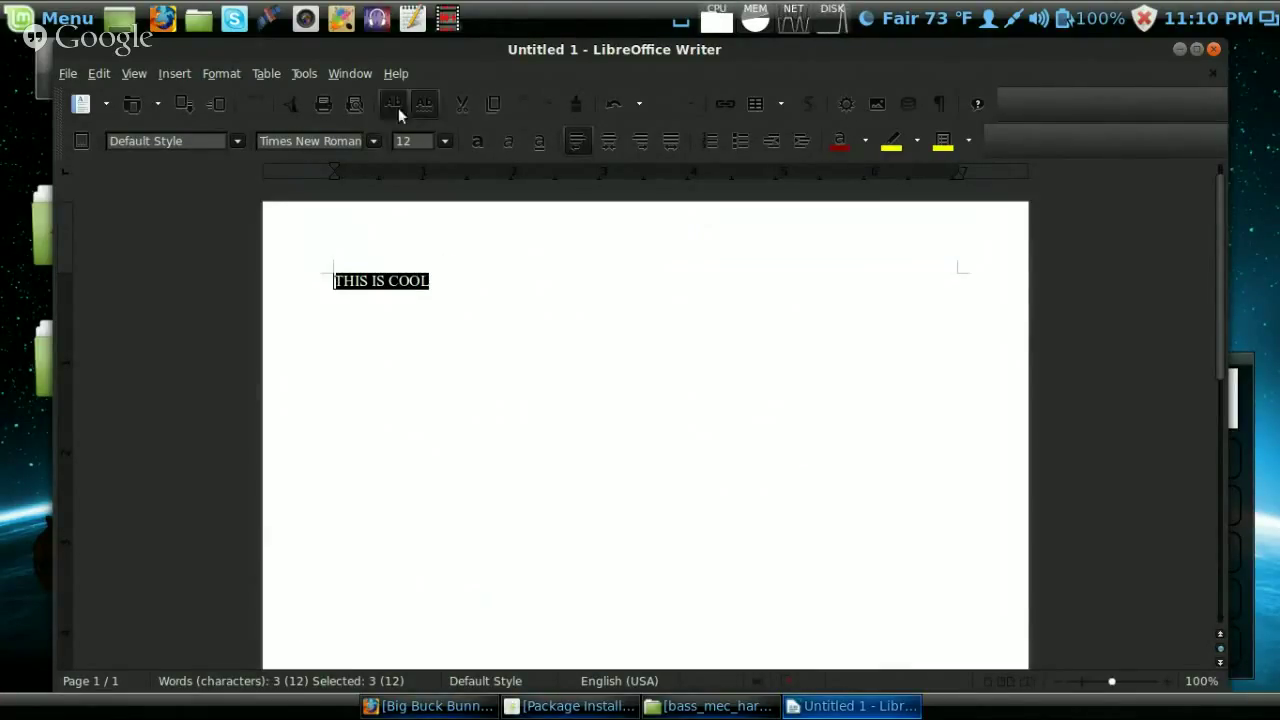
pyautogui.click(478, 142)
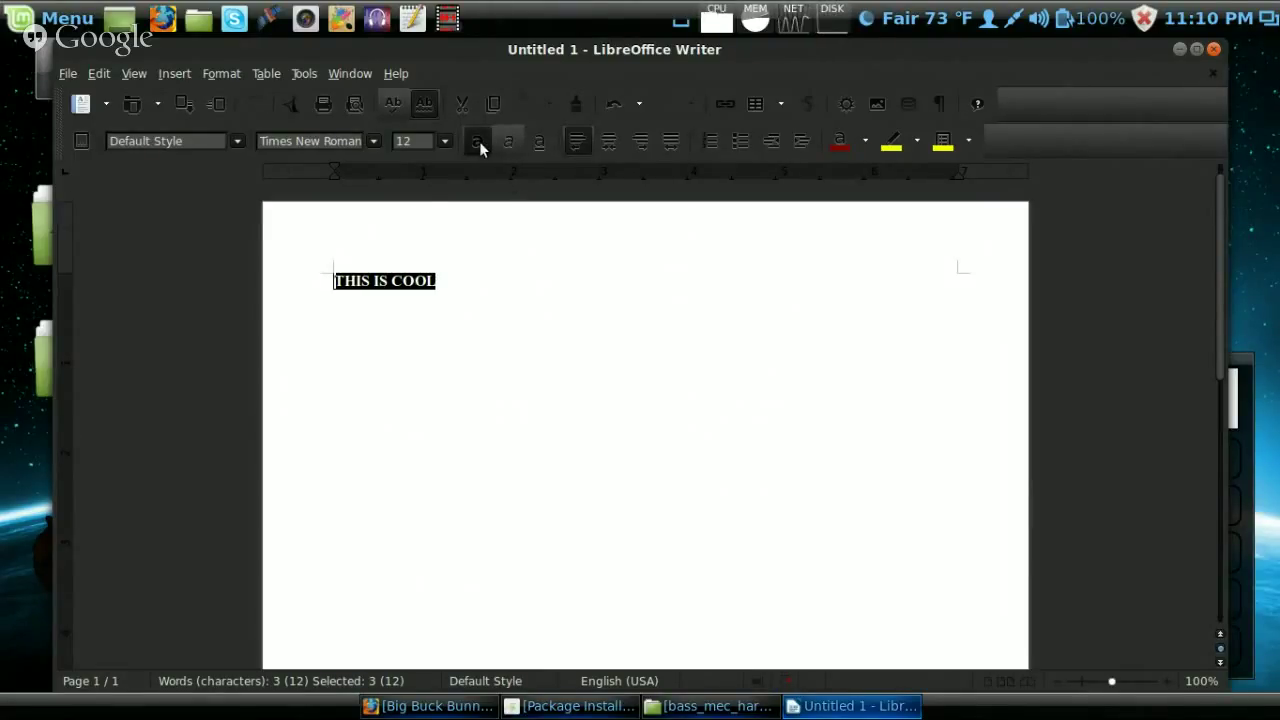
pyautogui.click(445, 141)
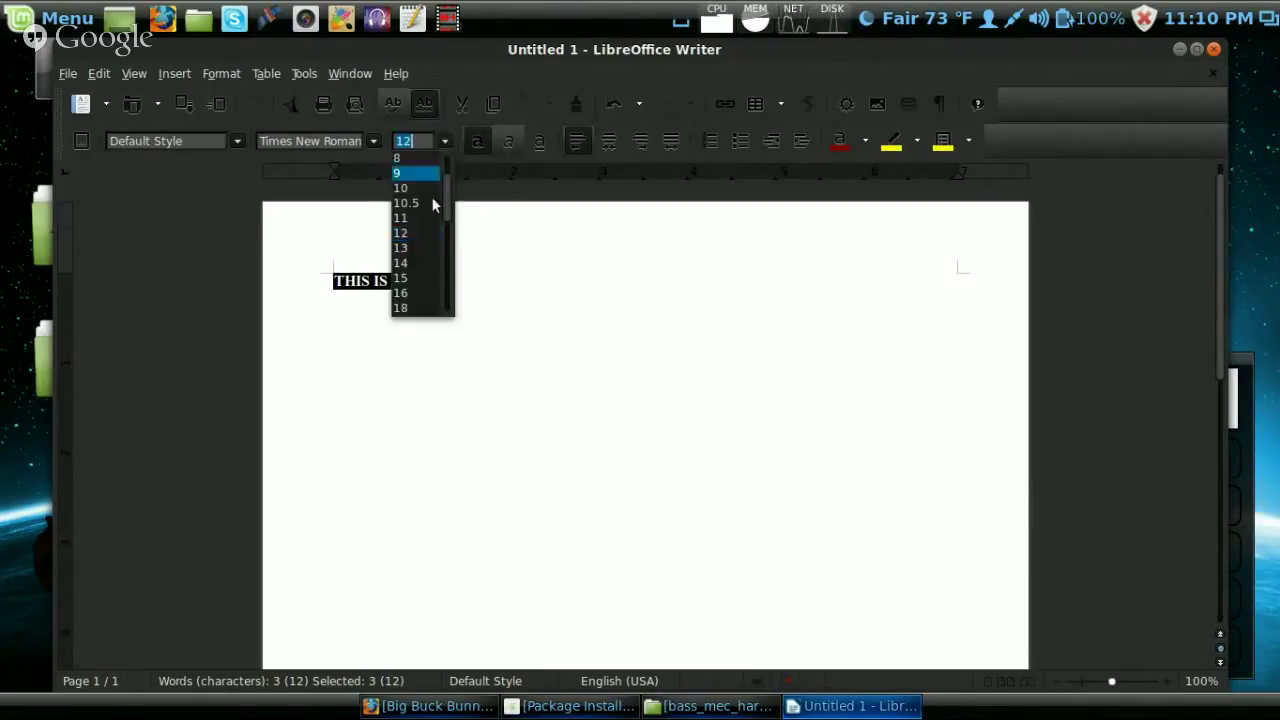
pyautogui.click(420, 318)
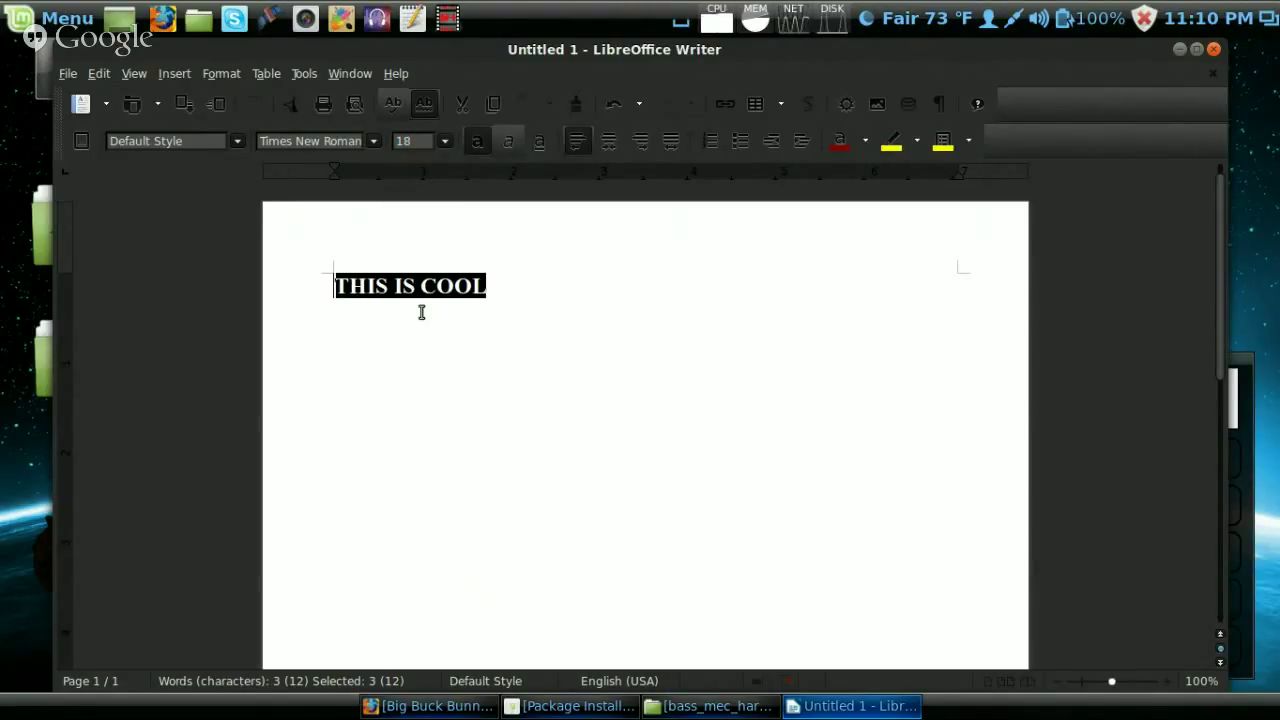
# Look through the file, insert, format and window commands that the word processor offers.
pyautogui.click(66, 74)
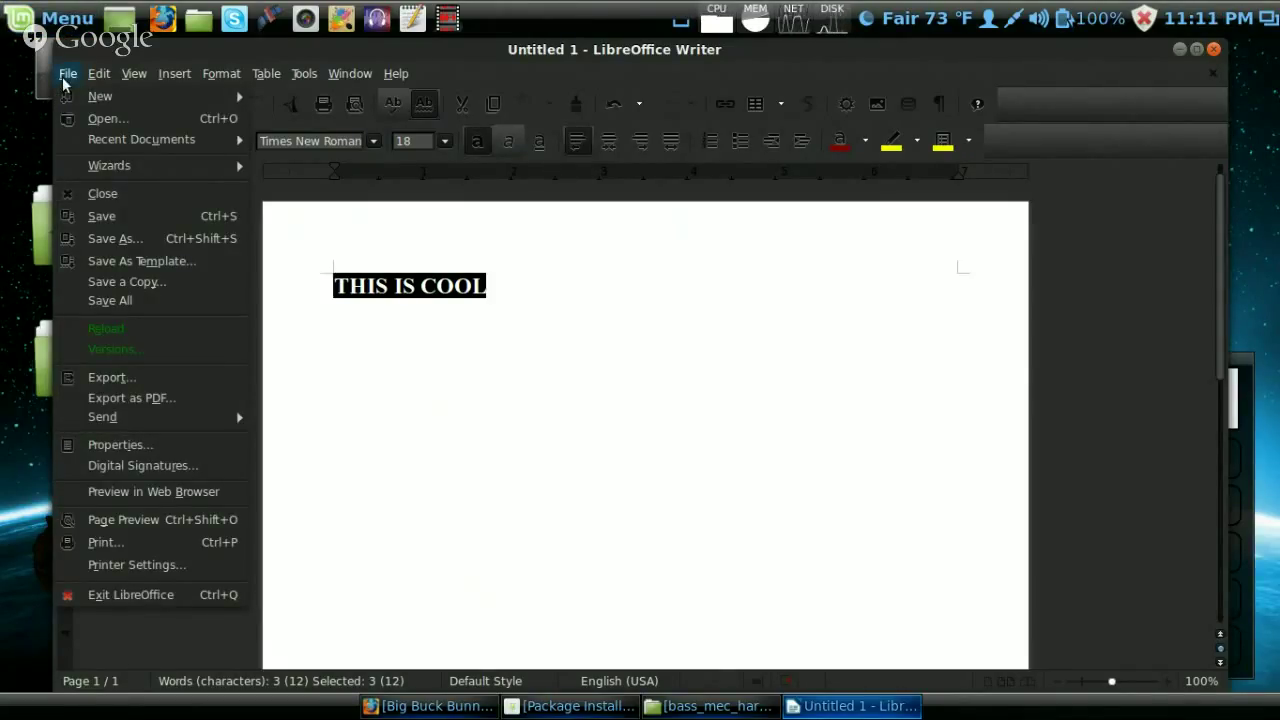
pyautogui.moveTo(92, 80)
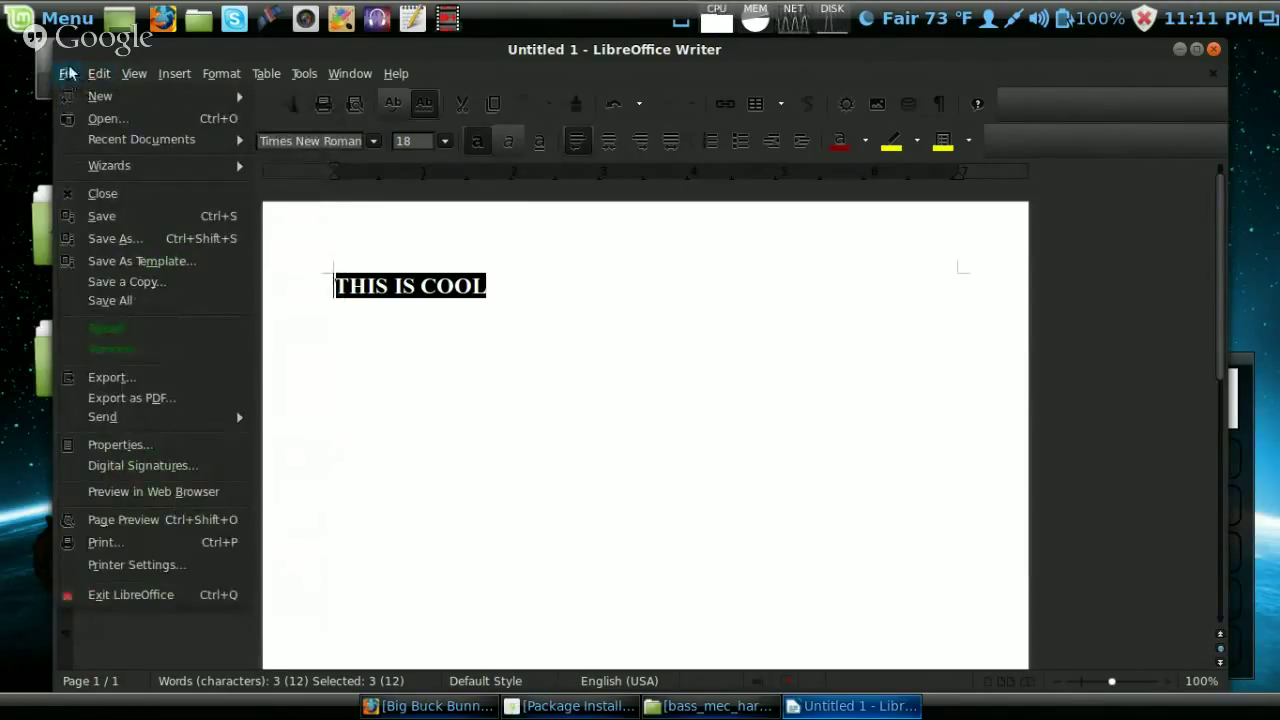
pyautogui.moveTo(138, 88)
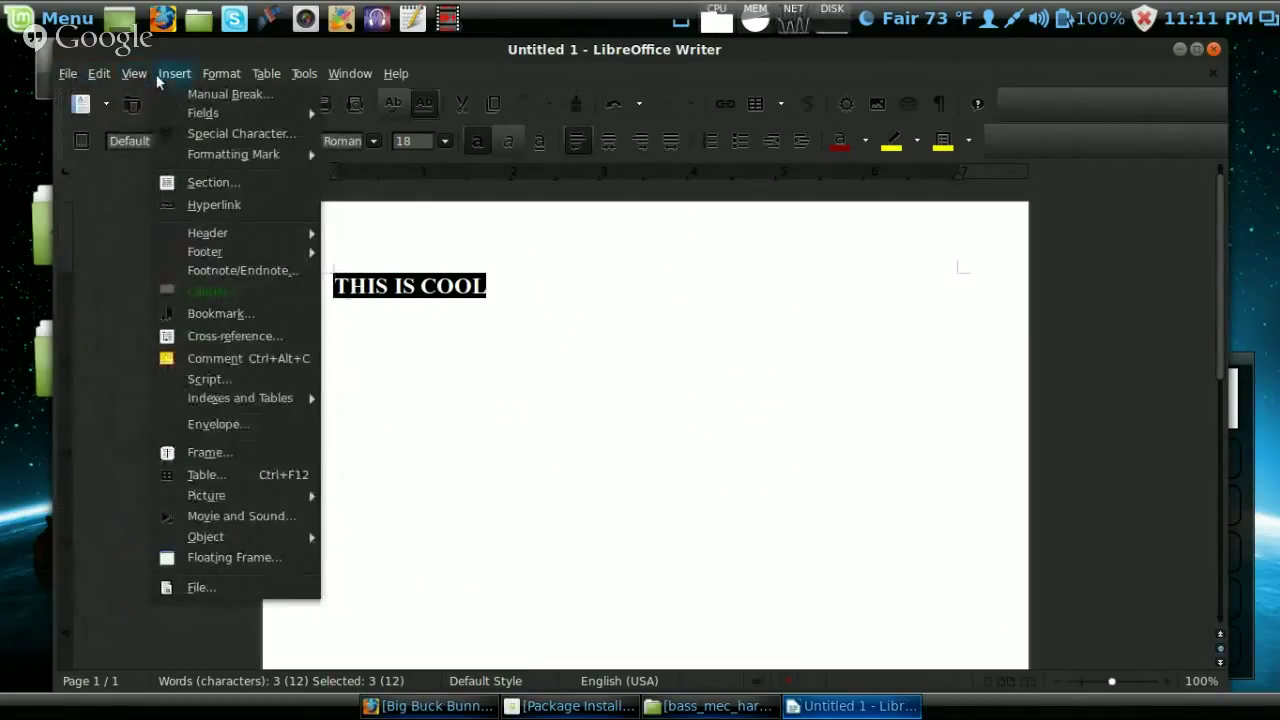
pyautogui.moveTo(224, 72)
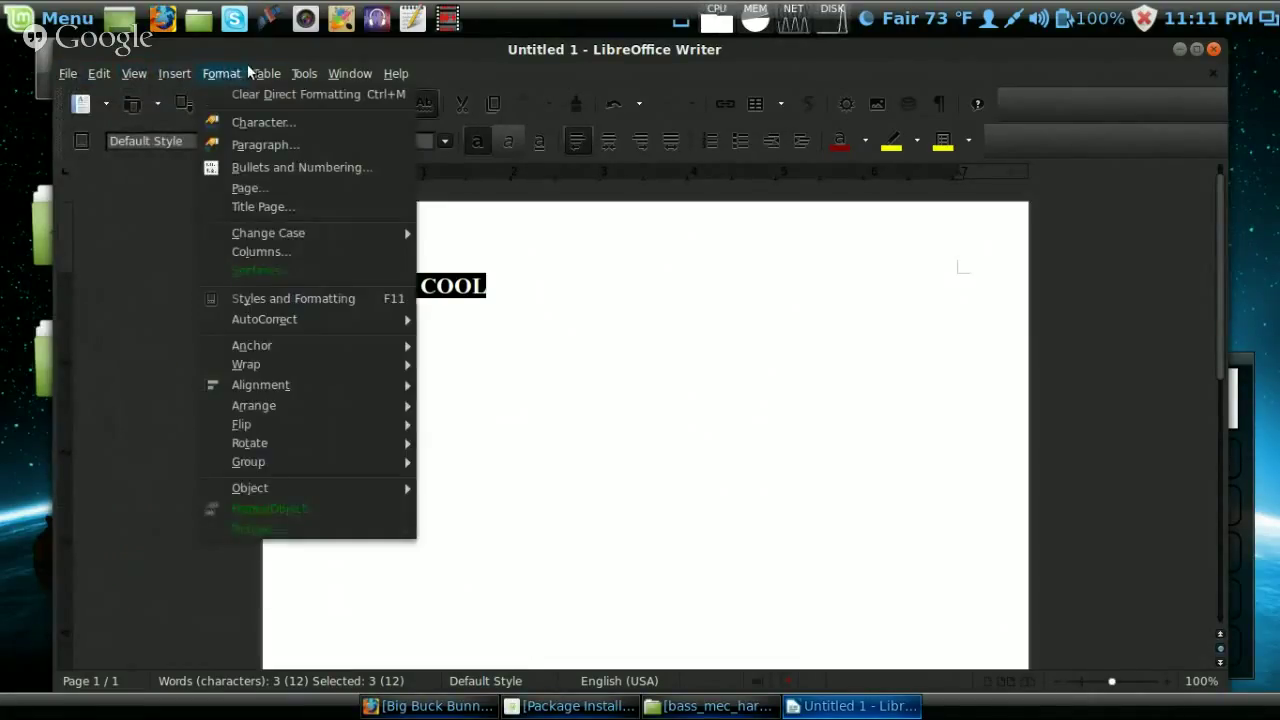
pyautogui.moveTo(350, 73)
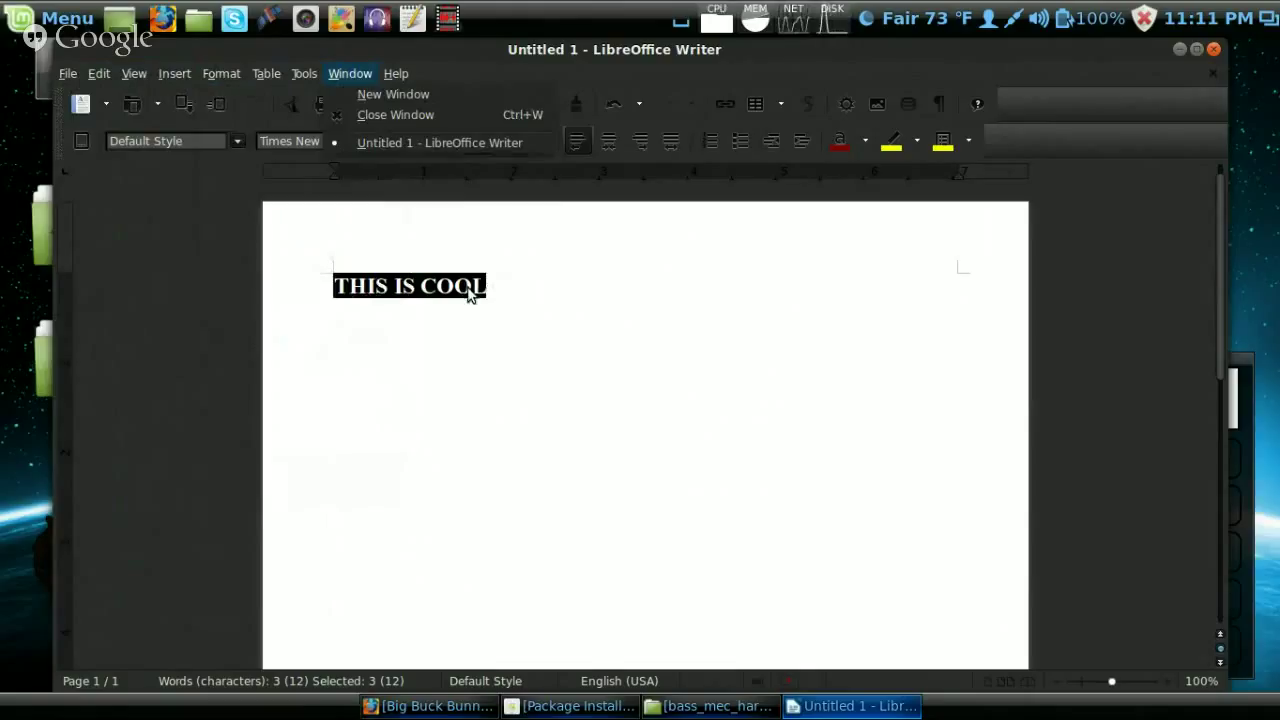
# Center the selected line of text horizontally on the page.
pyautogui.click(614, 147)
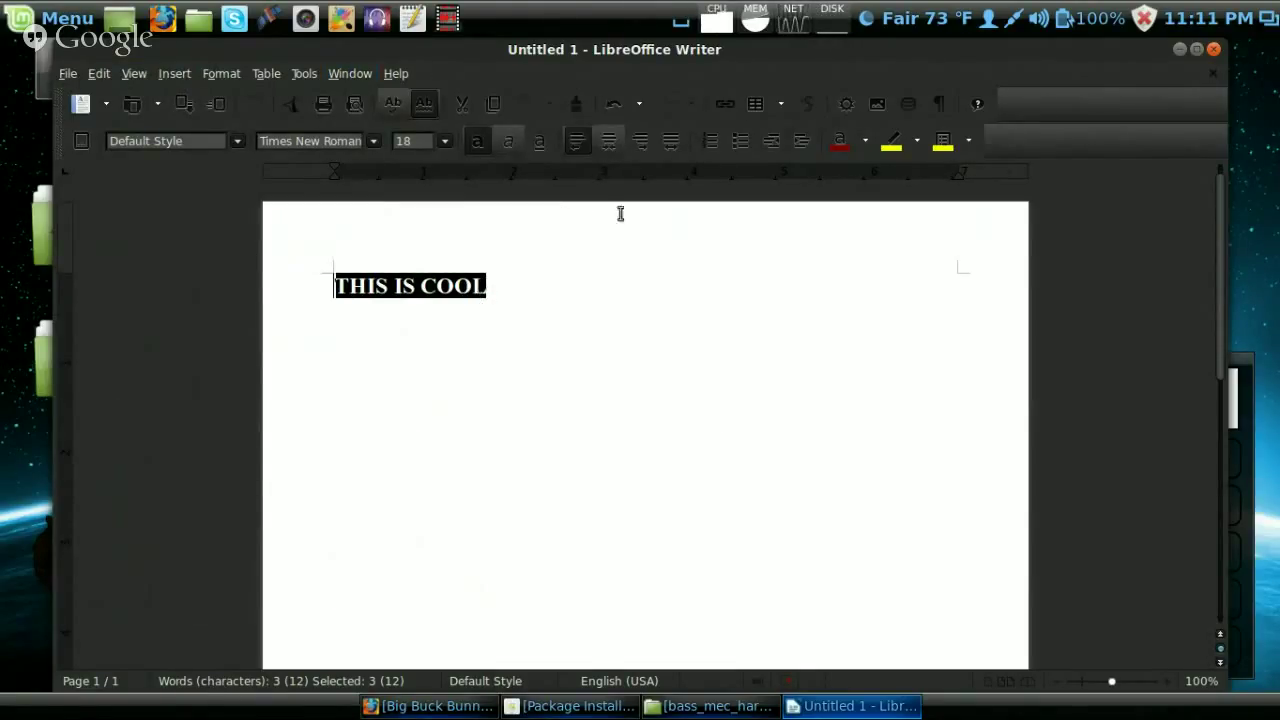
pyautogui.click(665, 151)
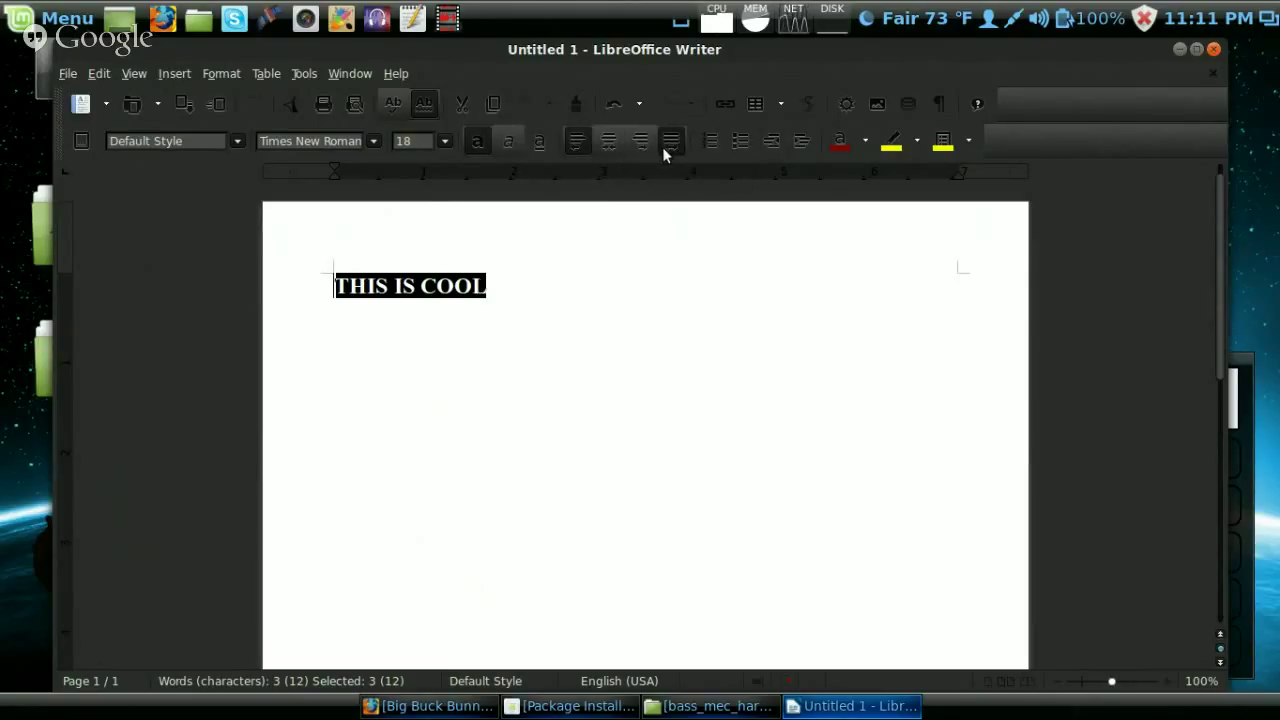
pyautogui.click(610, 146)
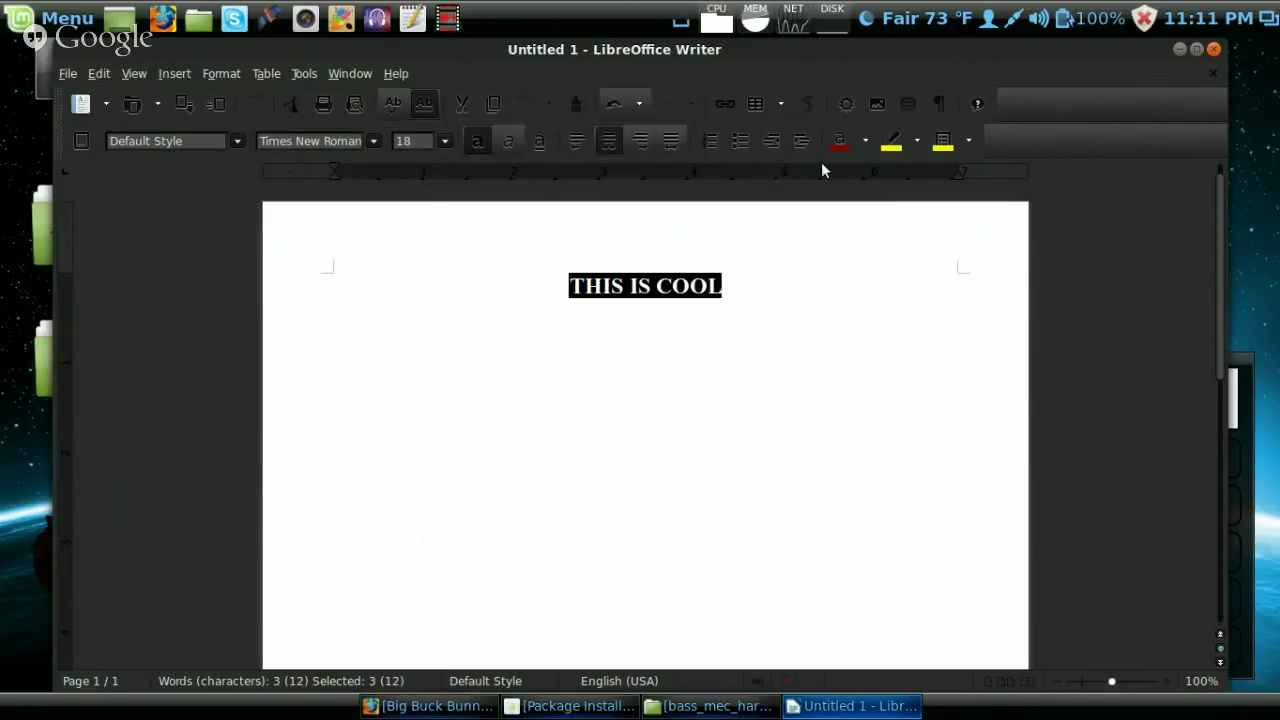
# Color the selected text magenta and deselect it.
pyautogui.click(869, 148)
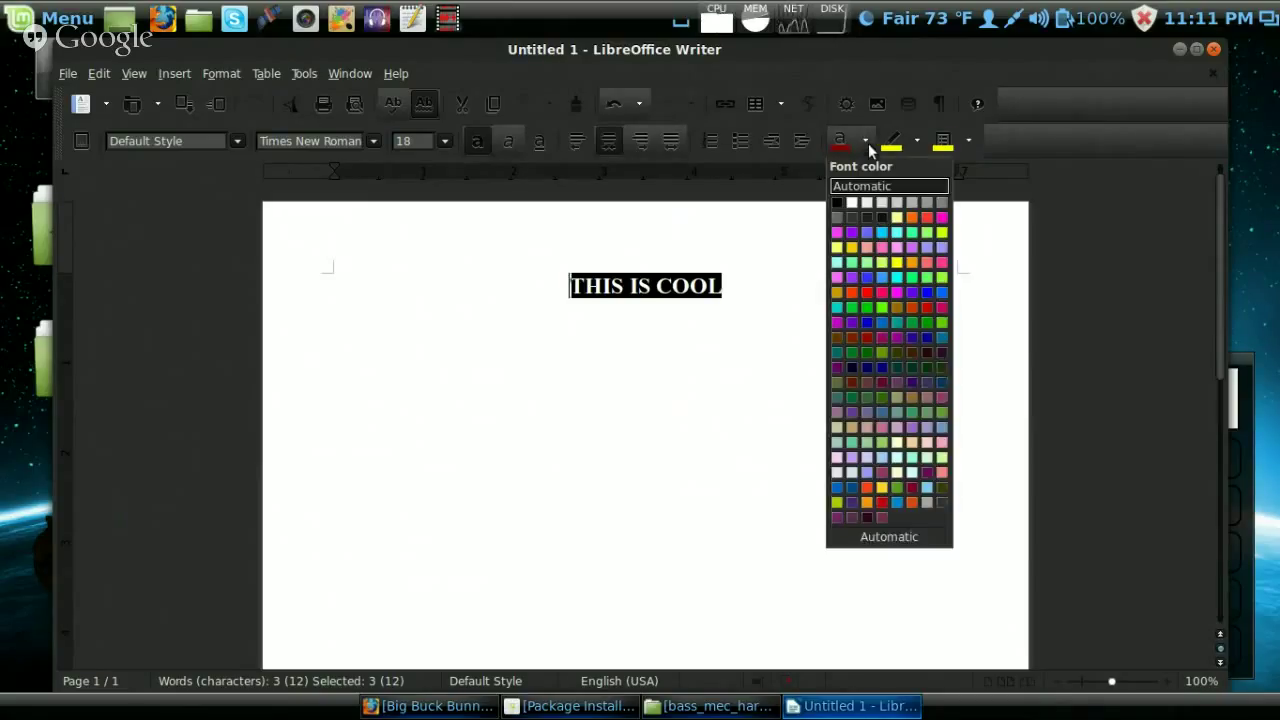
pyautogui.click(837, 232)
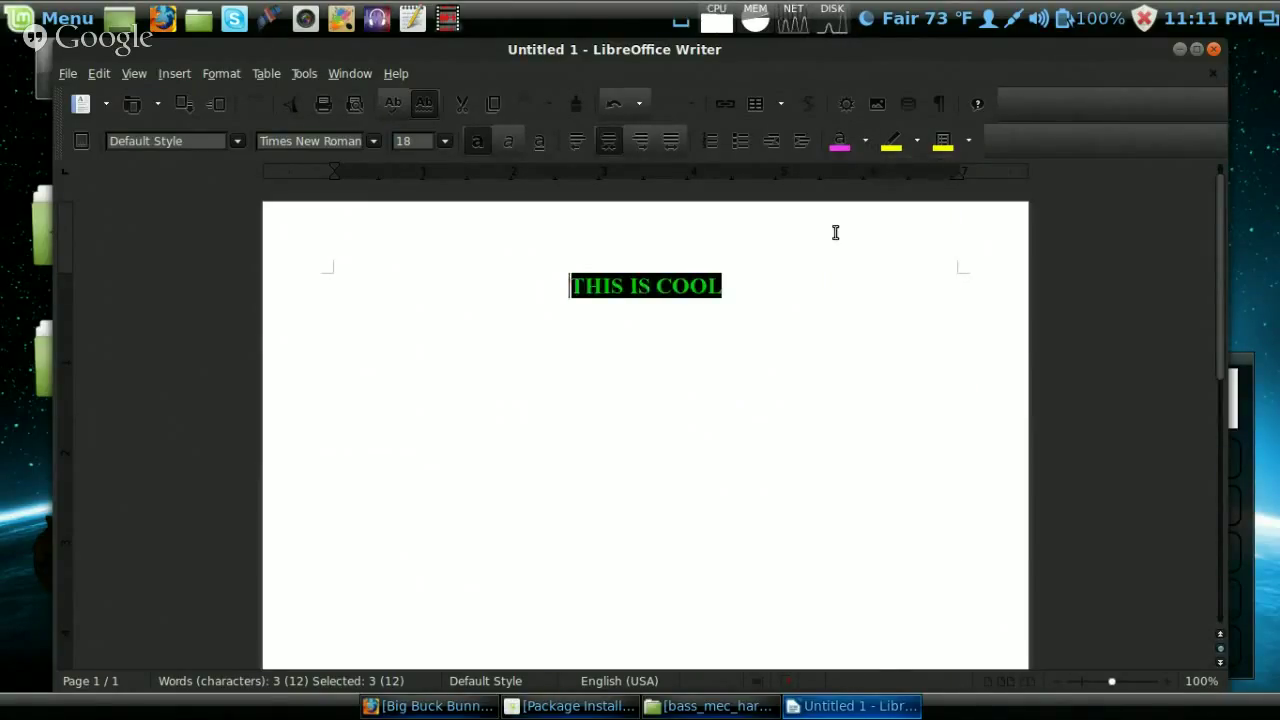
pyautogui.click(835, 232)
pyautogui.click(767, 289)
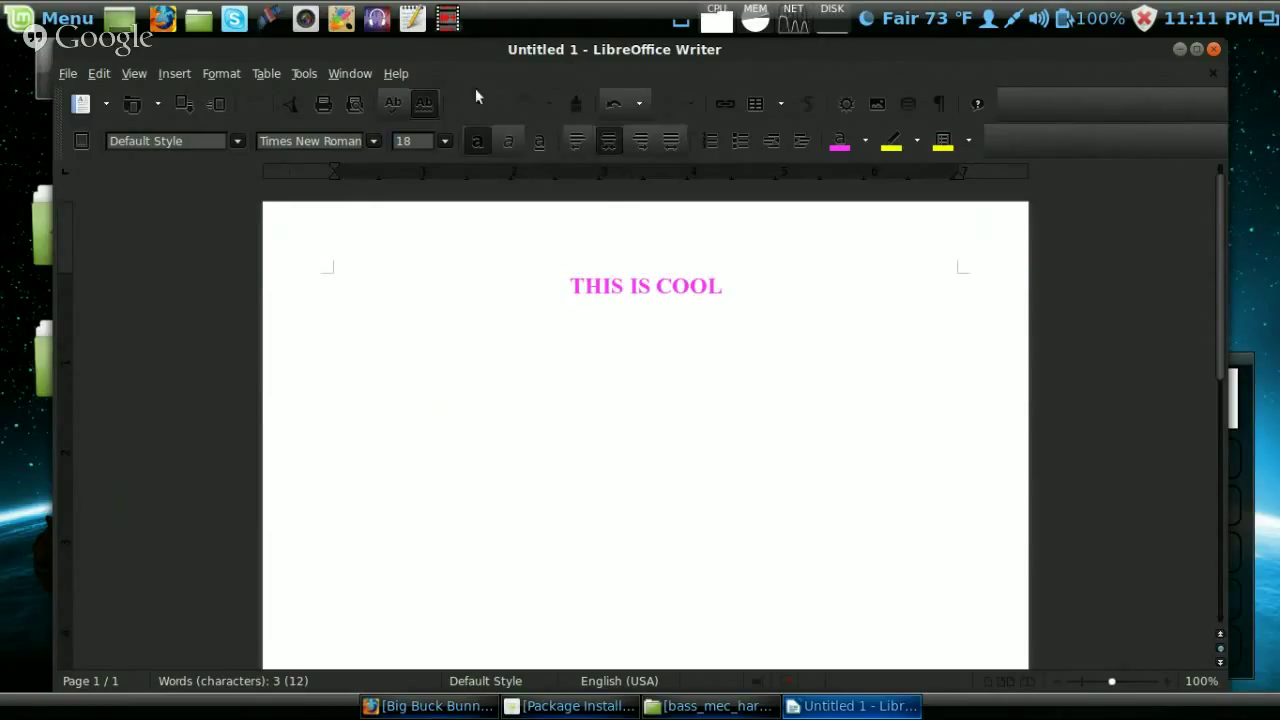
pyautogui.click(445, 140)
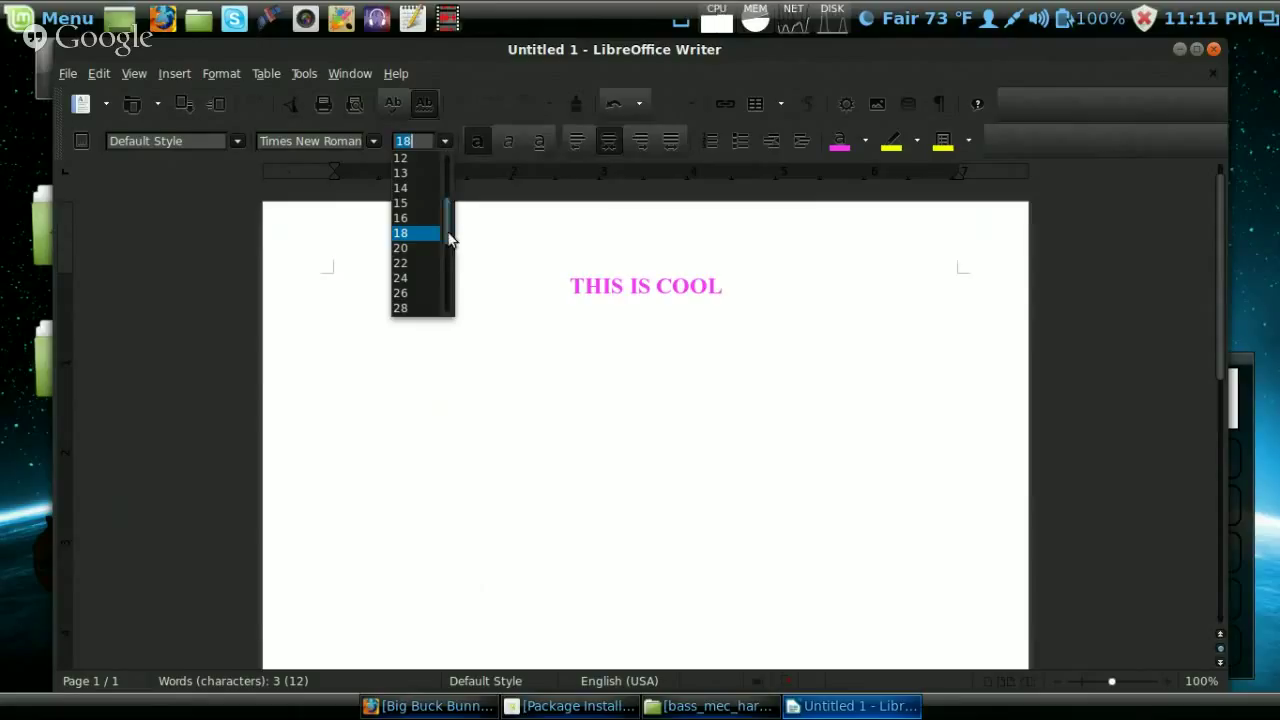
pyautogui.moveTo(448, 238); pyautogui.dragTo(454, 380)
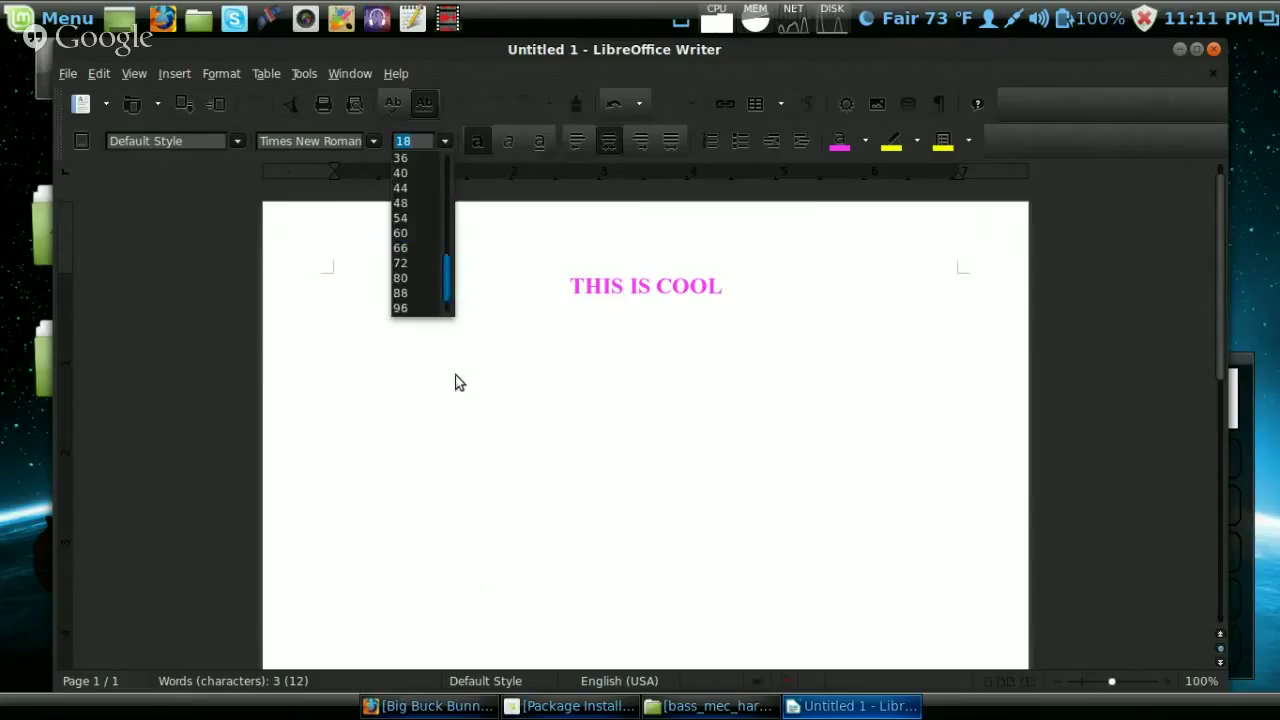
pyautogui.click(420, 308)
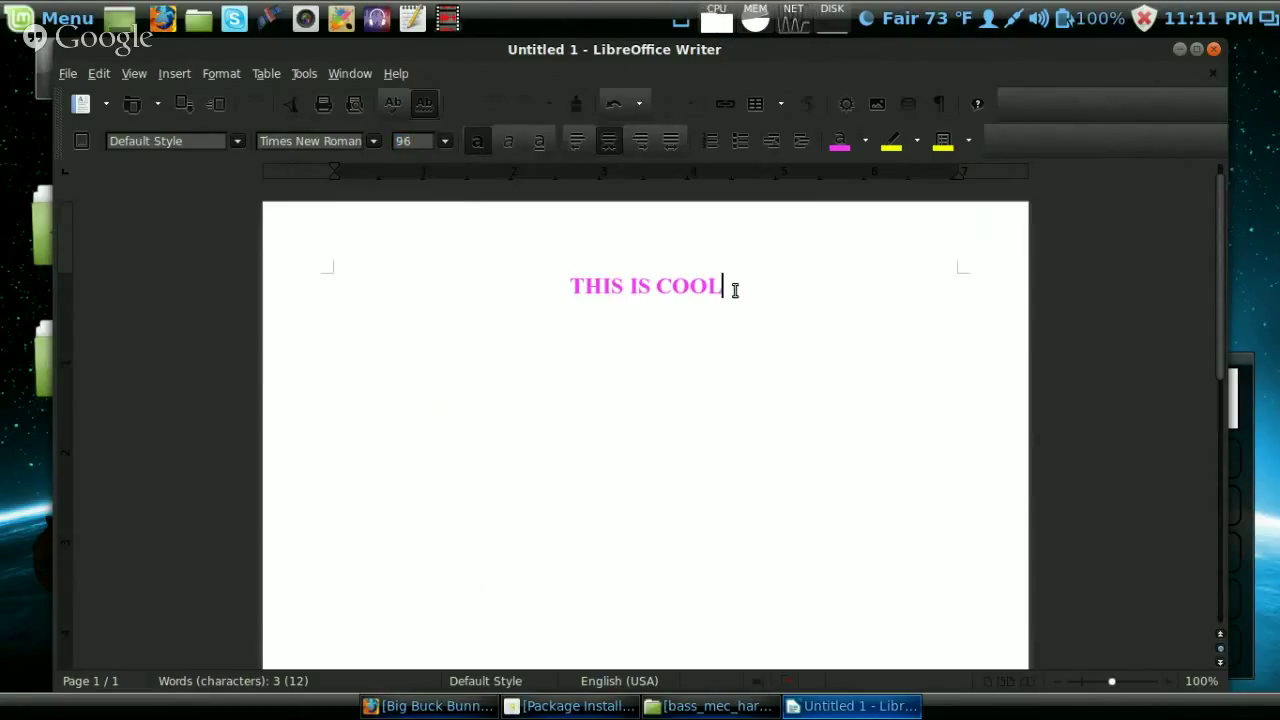
# Select the whole line "THIS IS COOL", set its font size to 96 and deselect it.
pyautogui.moveTo(734, 286); pyautogui.dragTo(560, 223)
pyautogui.click(445, 141)
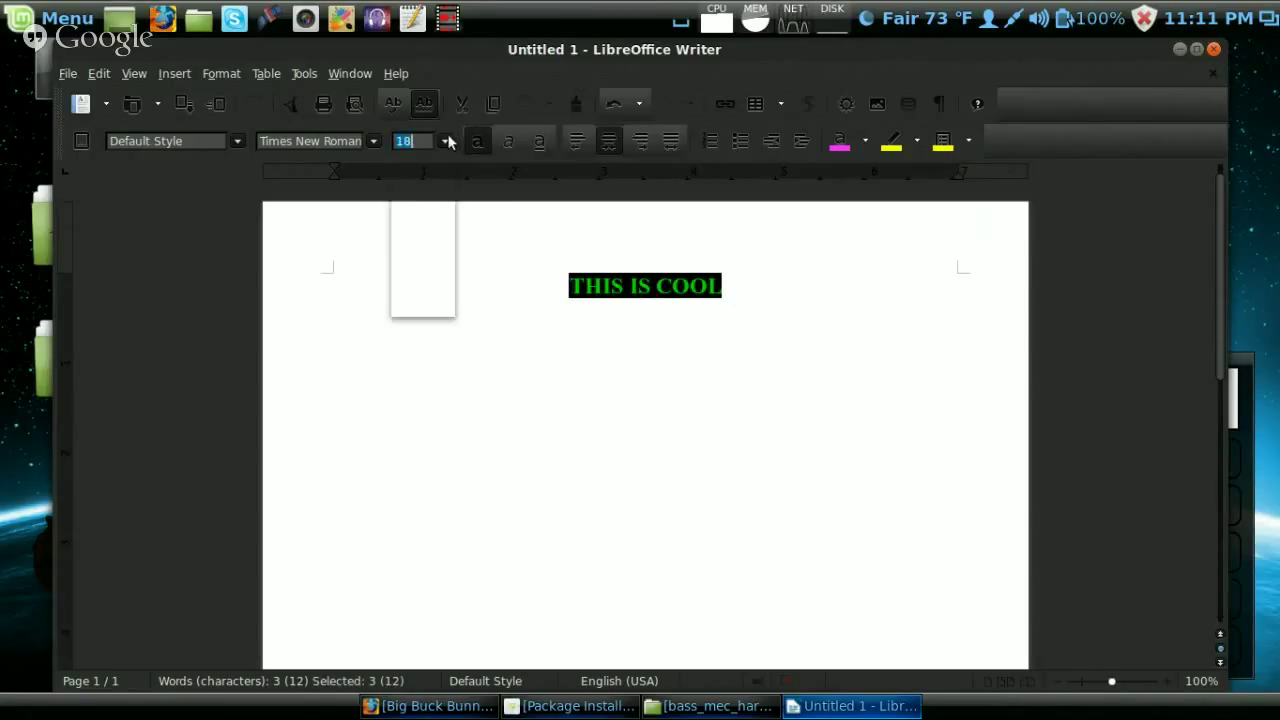
pyautogui.moveTo(450, 232); pyautogui.dragTo(443, 337)
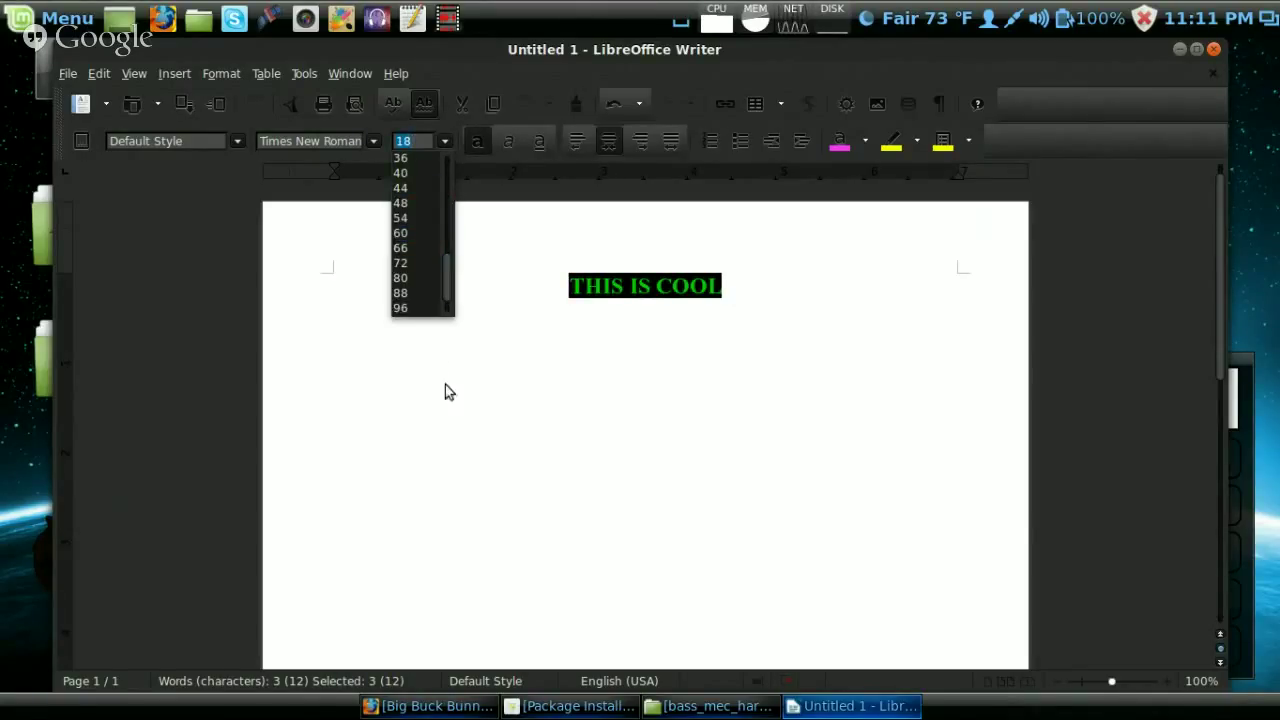
pyautogui.click(416, 309)
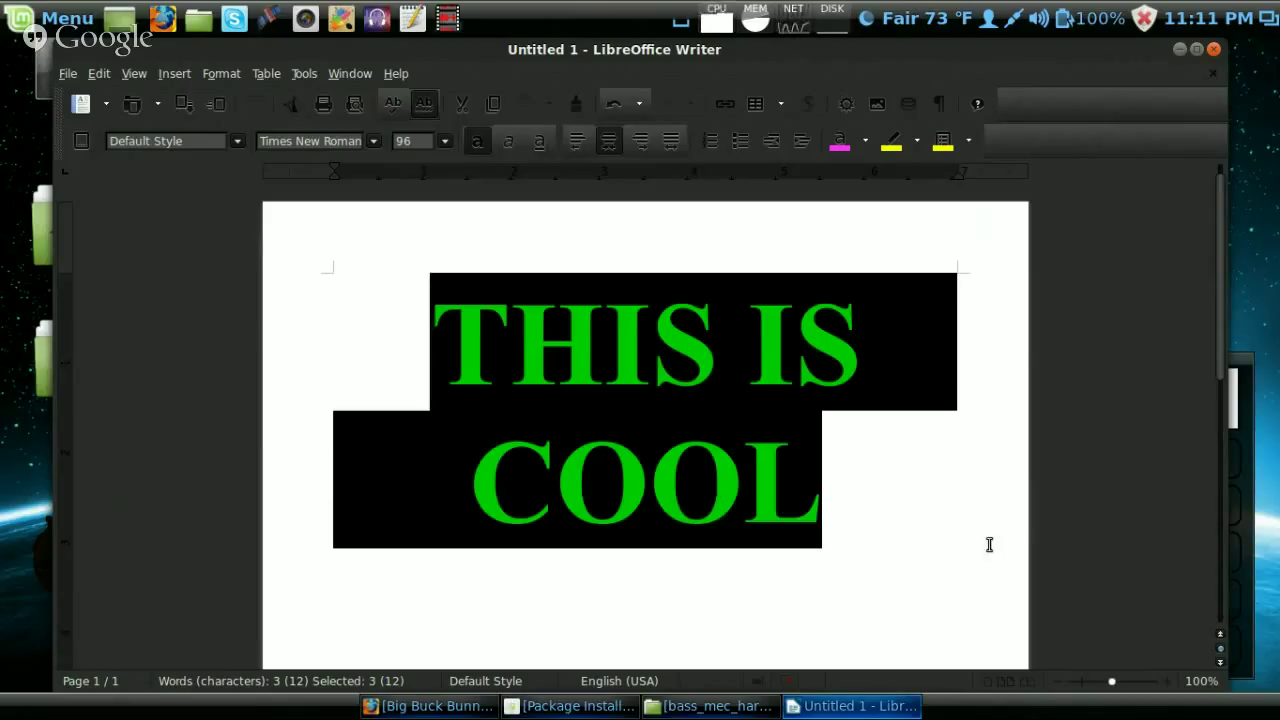
pyautogui.click(920, 441)
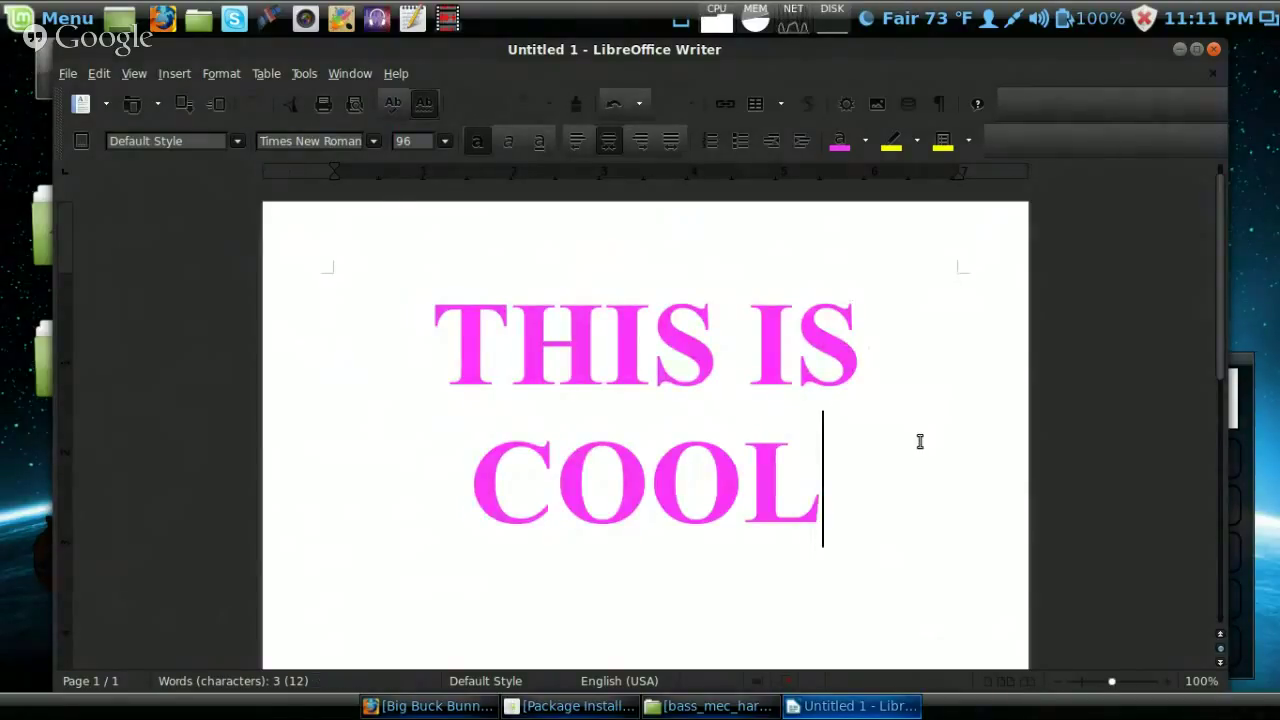
# Add "!!!!!" after "THIS IS COOL" and write ":D" on a new line below.
pyautogui.write('!!!!!')
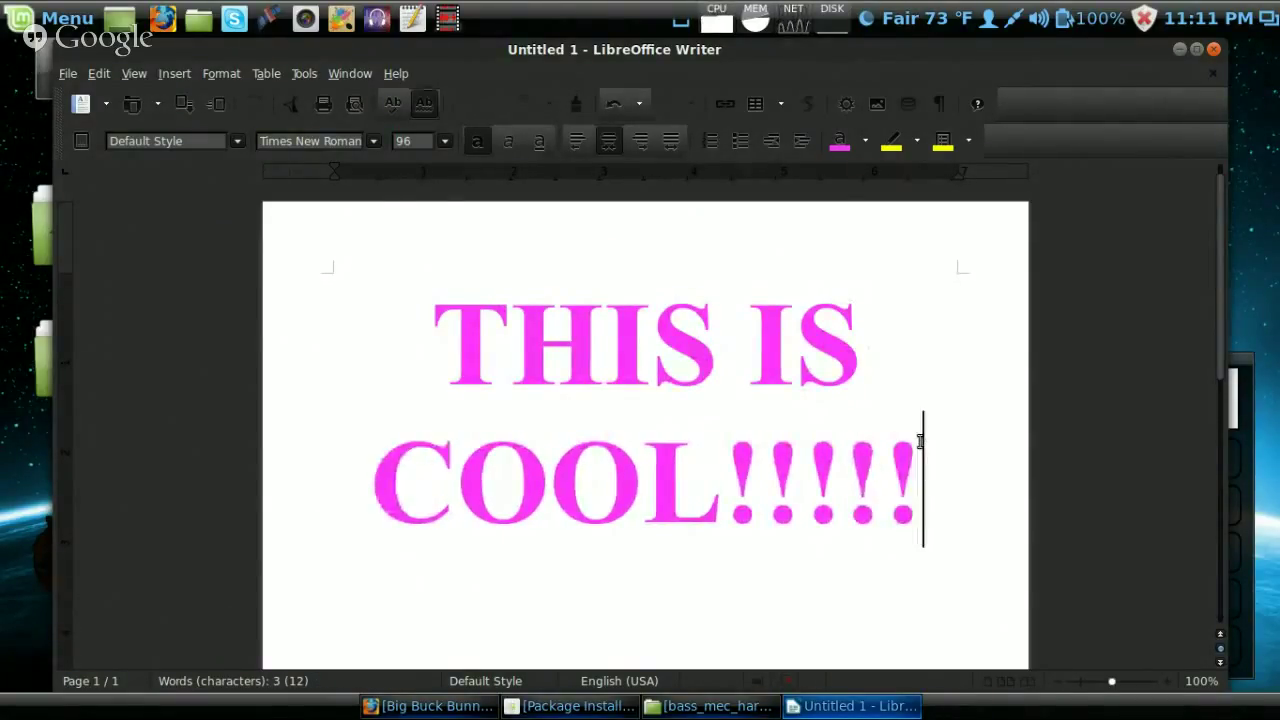
pyautogui.press('Return')
pyautogui.write(':D')
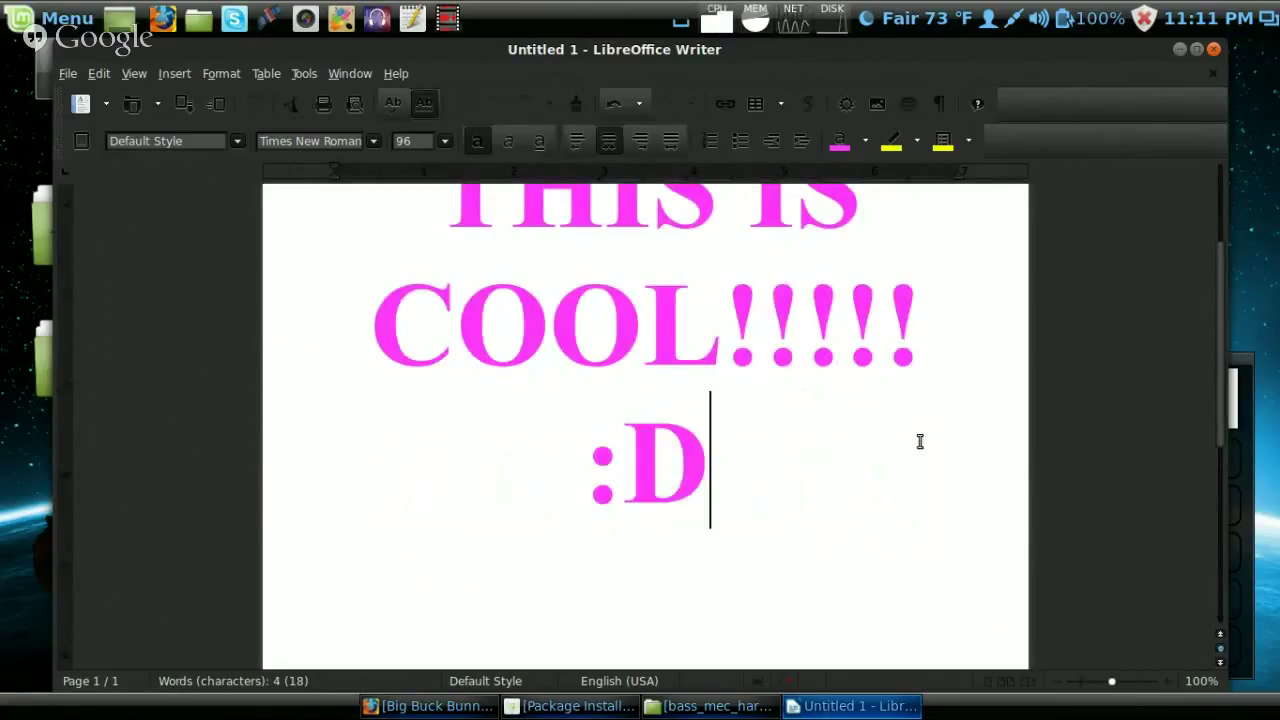
# Look through the highlighting colors and the font, size and other formatting options offered for the text.
pyautogui.click(916, 141)
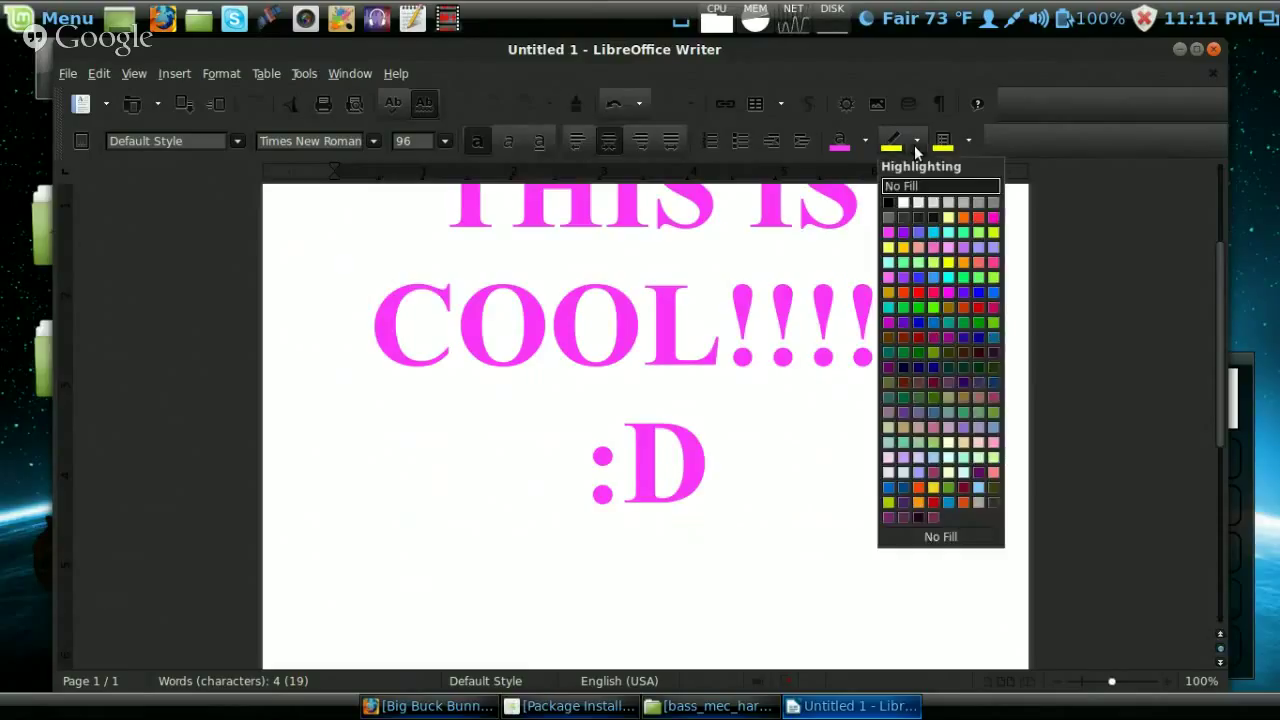
pyautogui.click(977, 338)
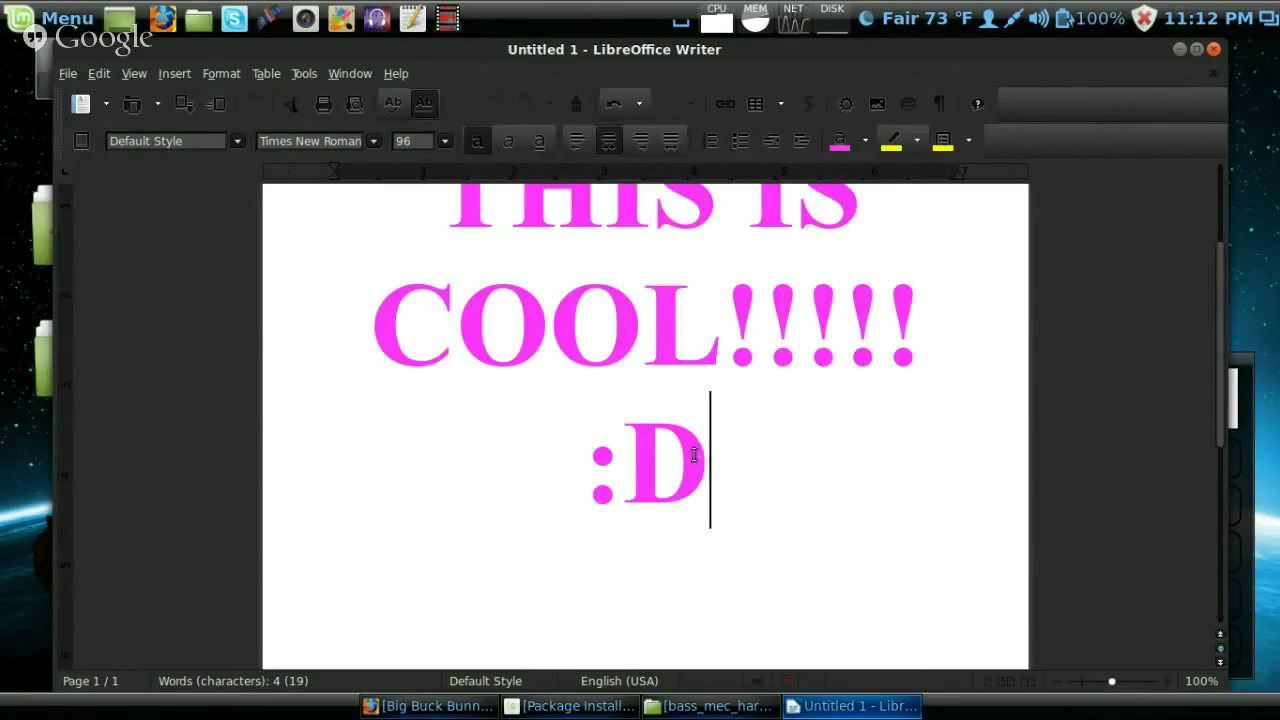
pyautogui.doubleClick(692, 450)
pyautogui.click(457, 424)
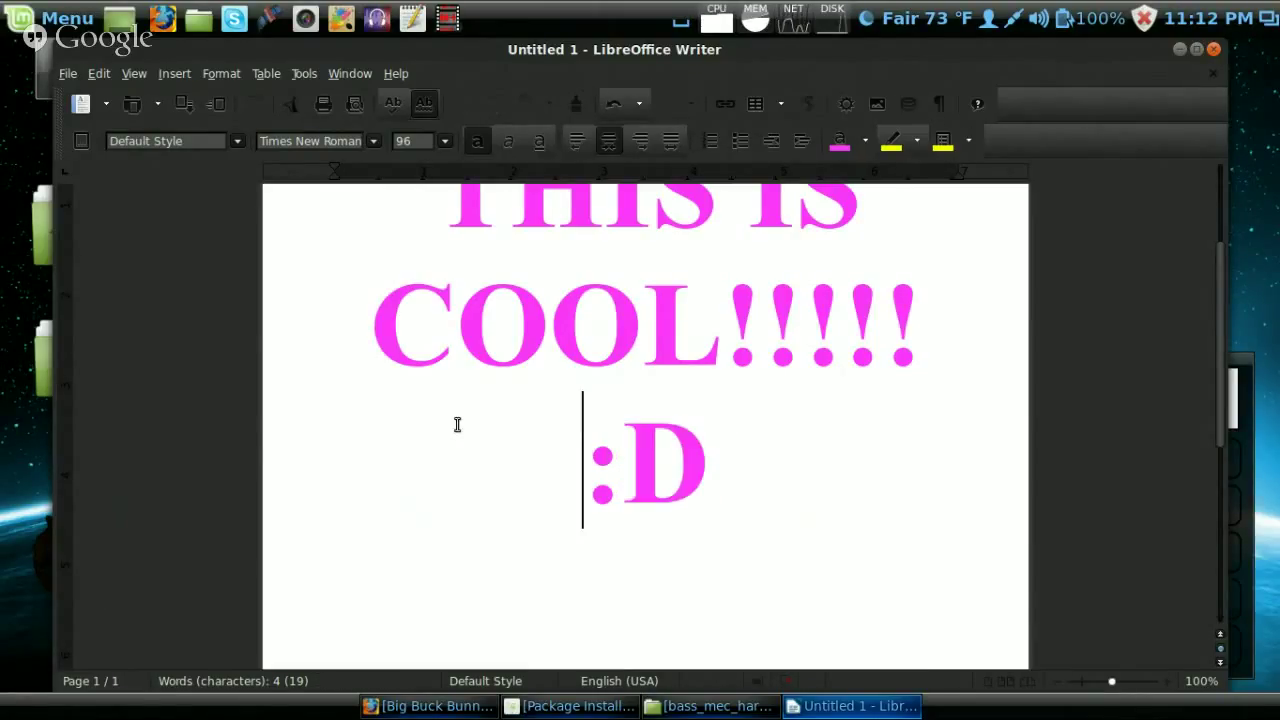
pyautogui.rightClick(457, 428)
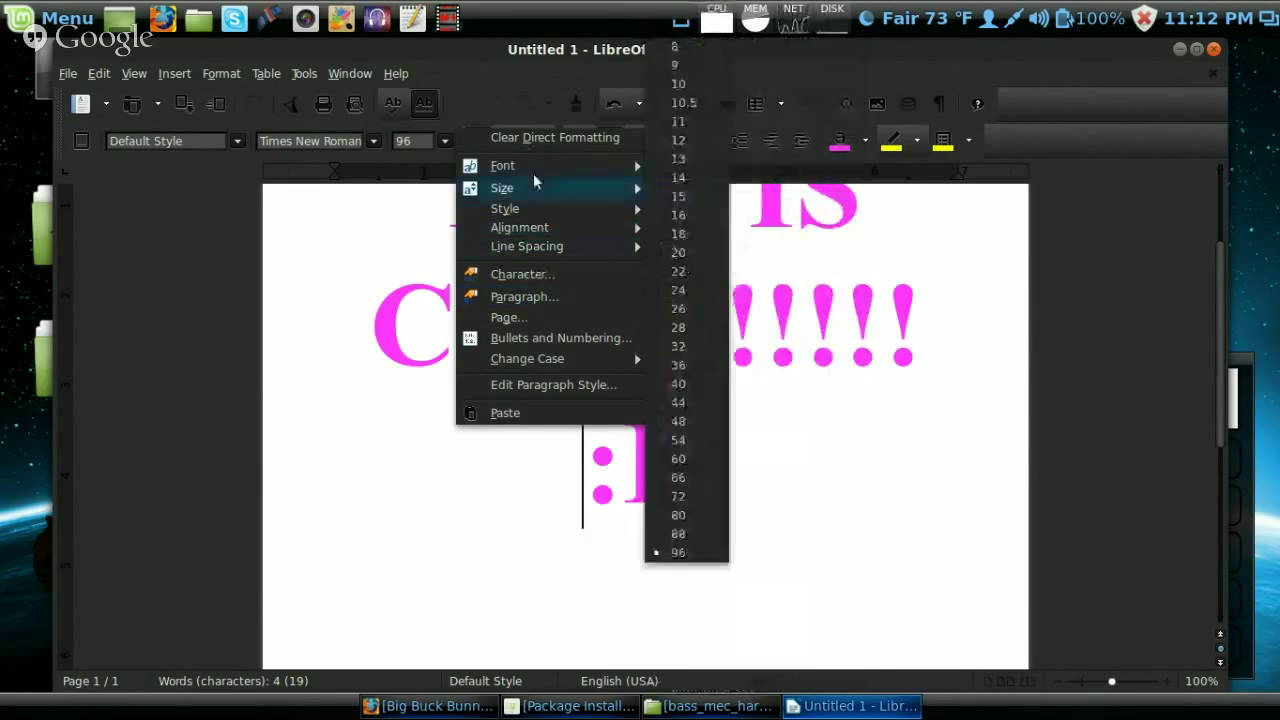
pyautogui.moveTo(531, 164)
pyautogui.moveTo(529, 186)
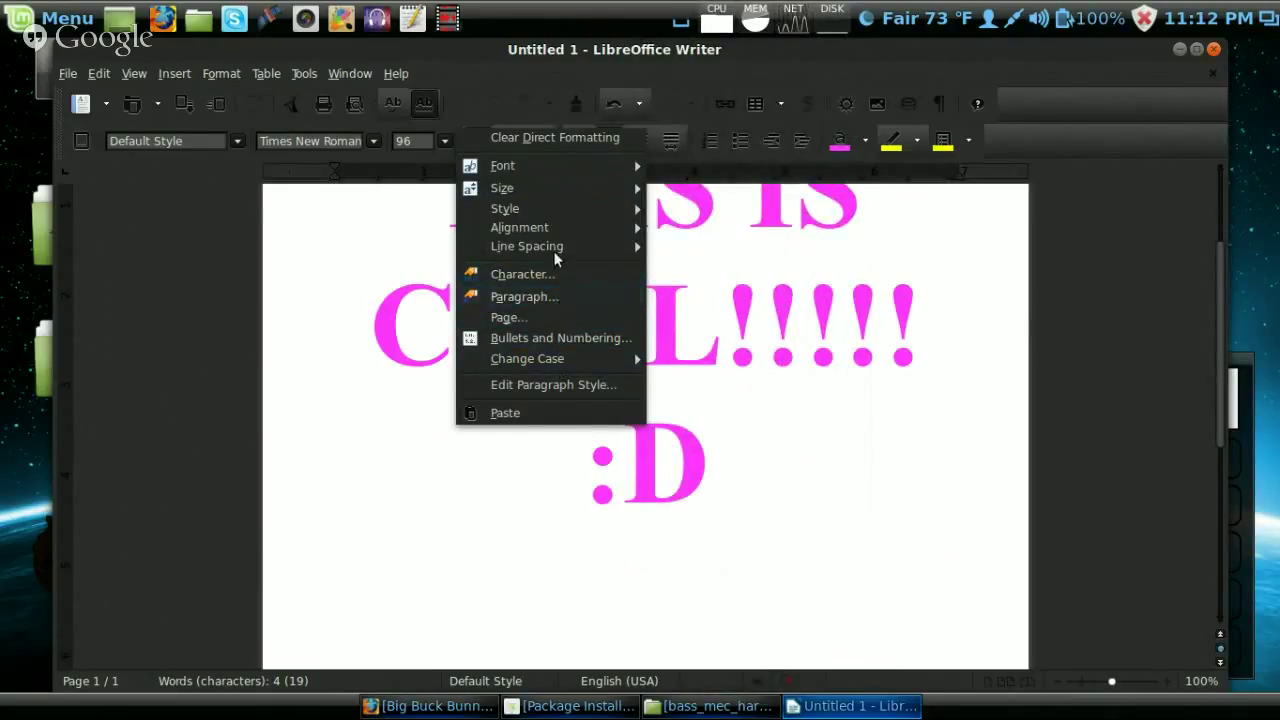
pyautogui.moveTo(561, 250)
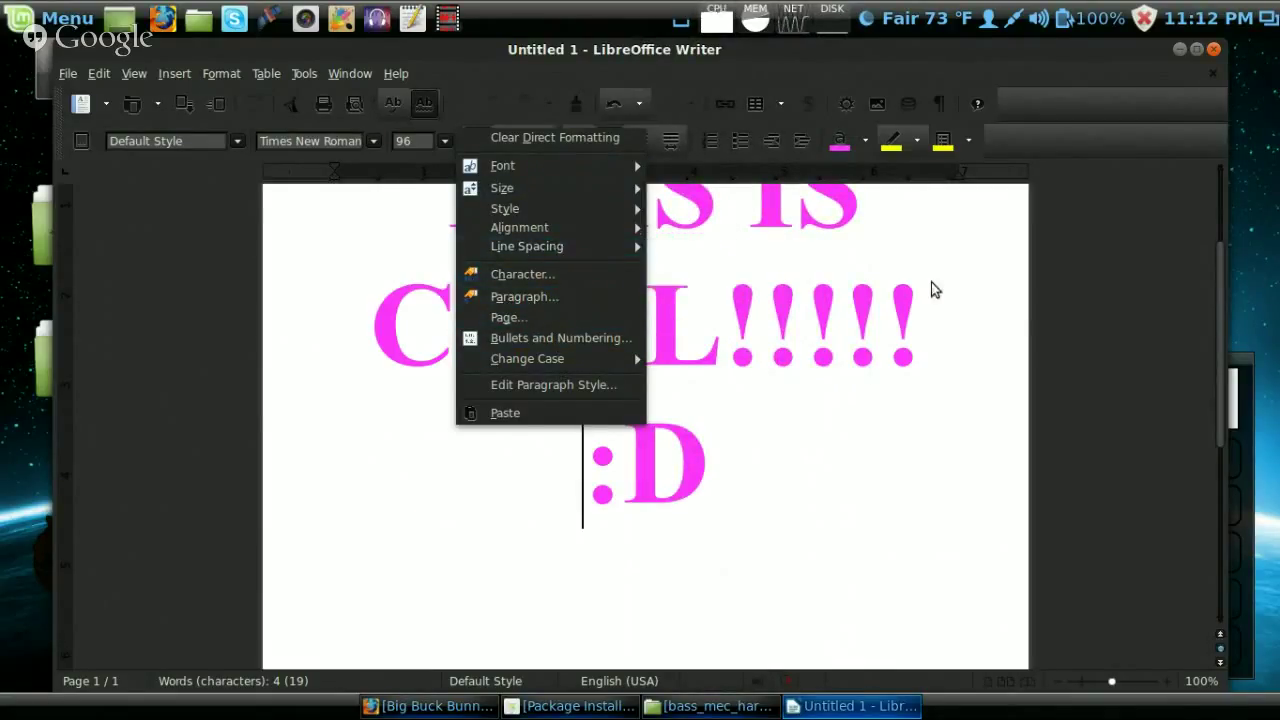
pyautogui.click(1220, 383)
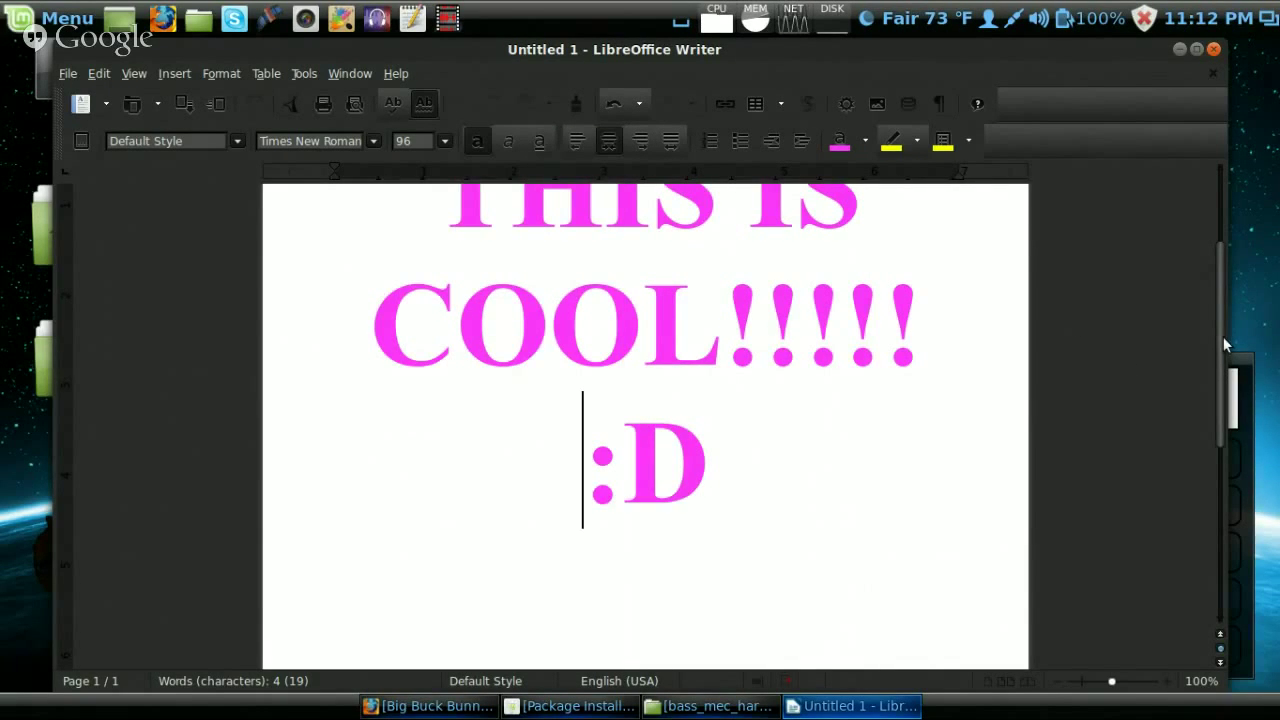
pyautogui.moveTo(1223, 336); pyautogui.dragTo(1213, 288)
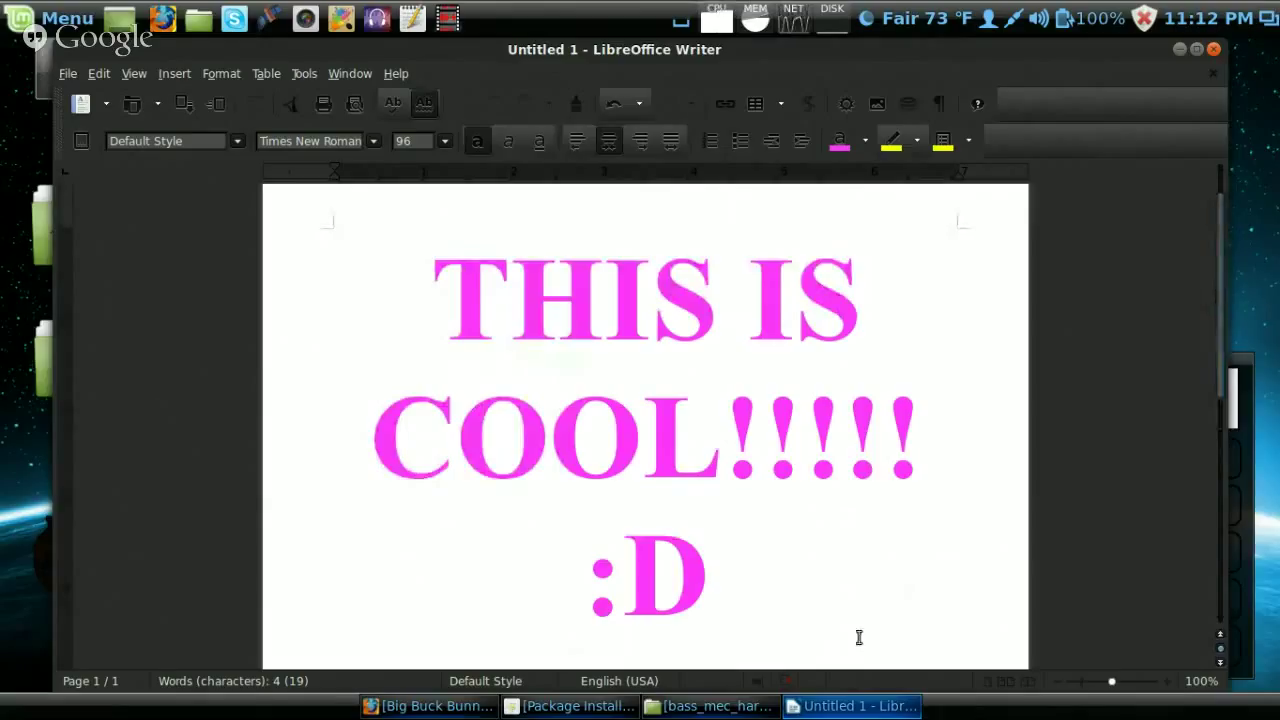
# Try to set the font of "THIS IS COOL!!!!!" to Abberancy without selecting the text.
pyautogui.click(957, 440)
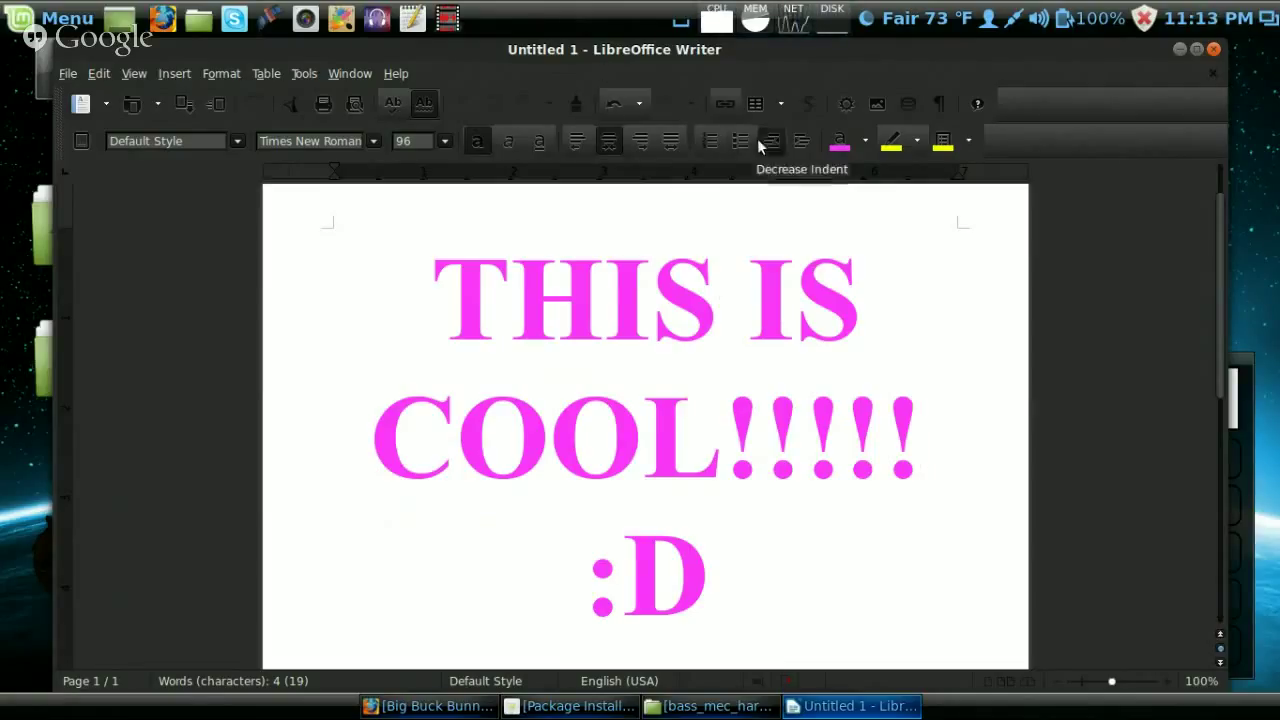
pyautogui.rightClick(919, 279)
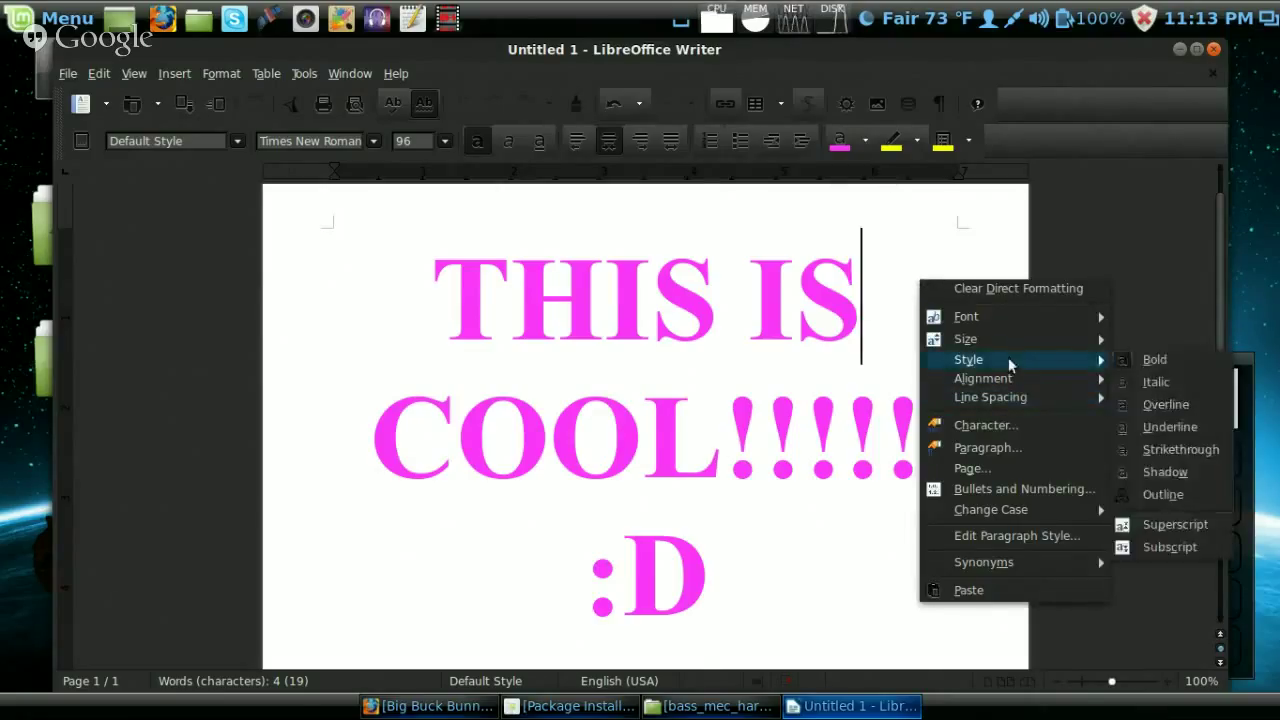
pyautogui.moveTo(1006, 325)
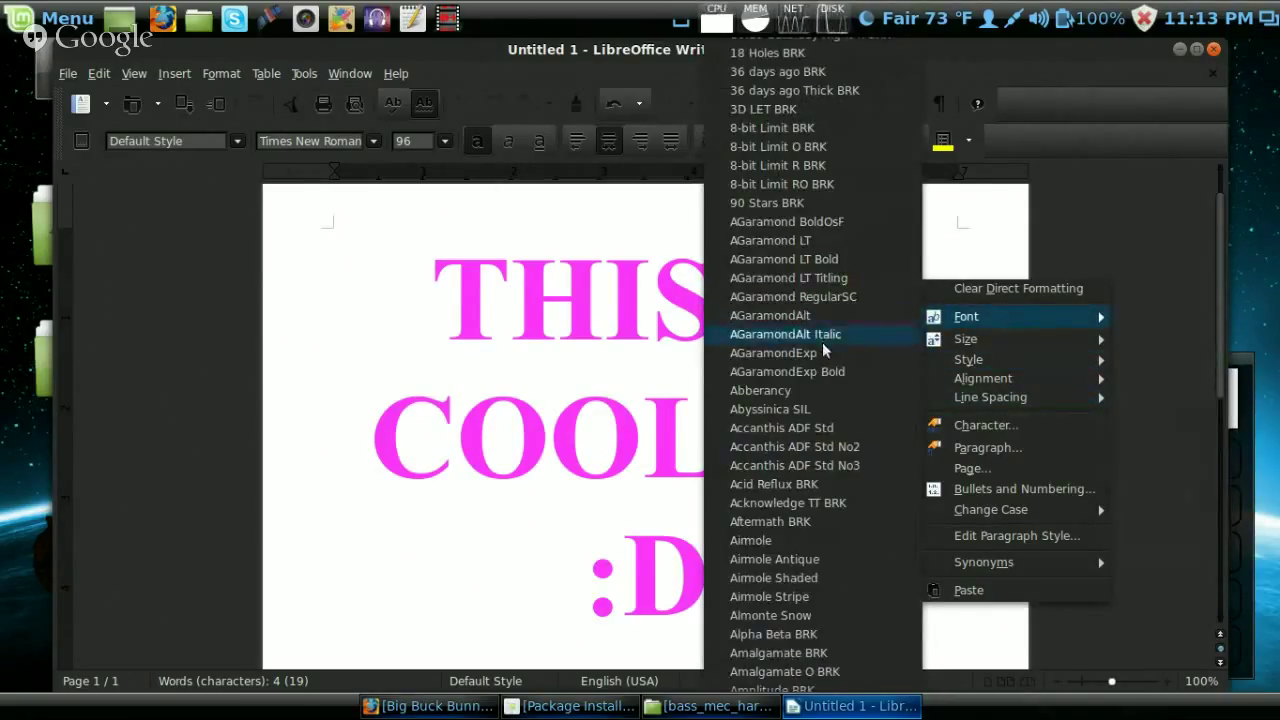
pyautogui.click(821, 394)
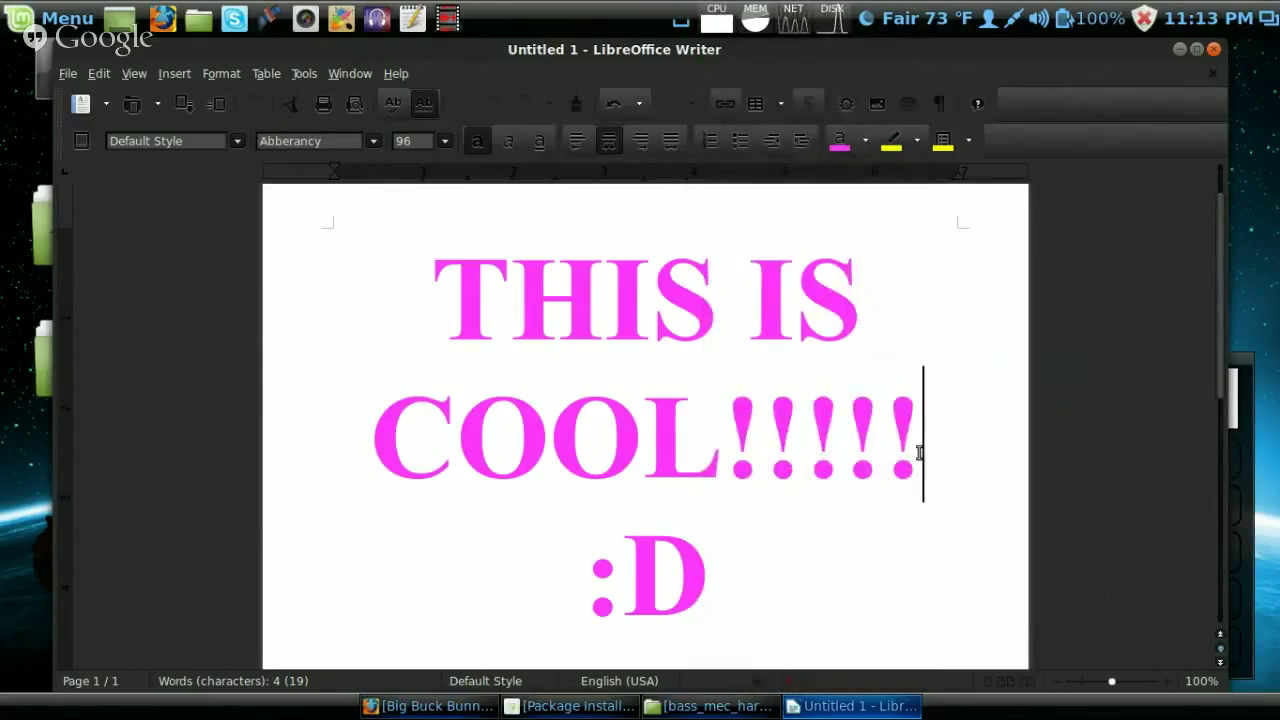
# Select "THIS IS COOL!!!!!", set its font to Aftermath BRK and deselect it.
pyautogui.moveTo(922, 462); pyautogui.dragTo(412, 271)
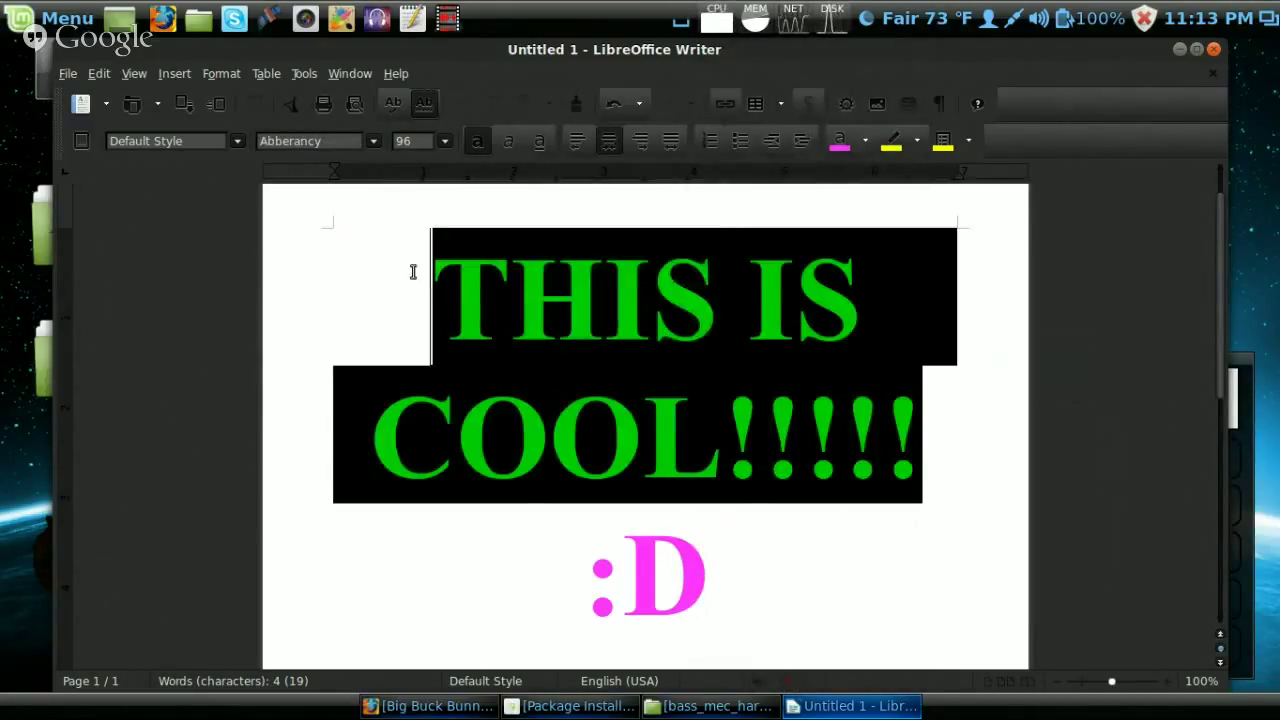
pyautogui.rightClick(539, 348)
pyautogui.moveTo(615, 390)
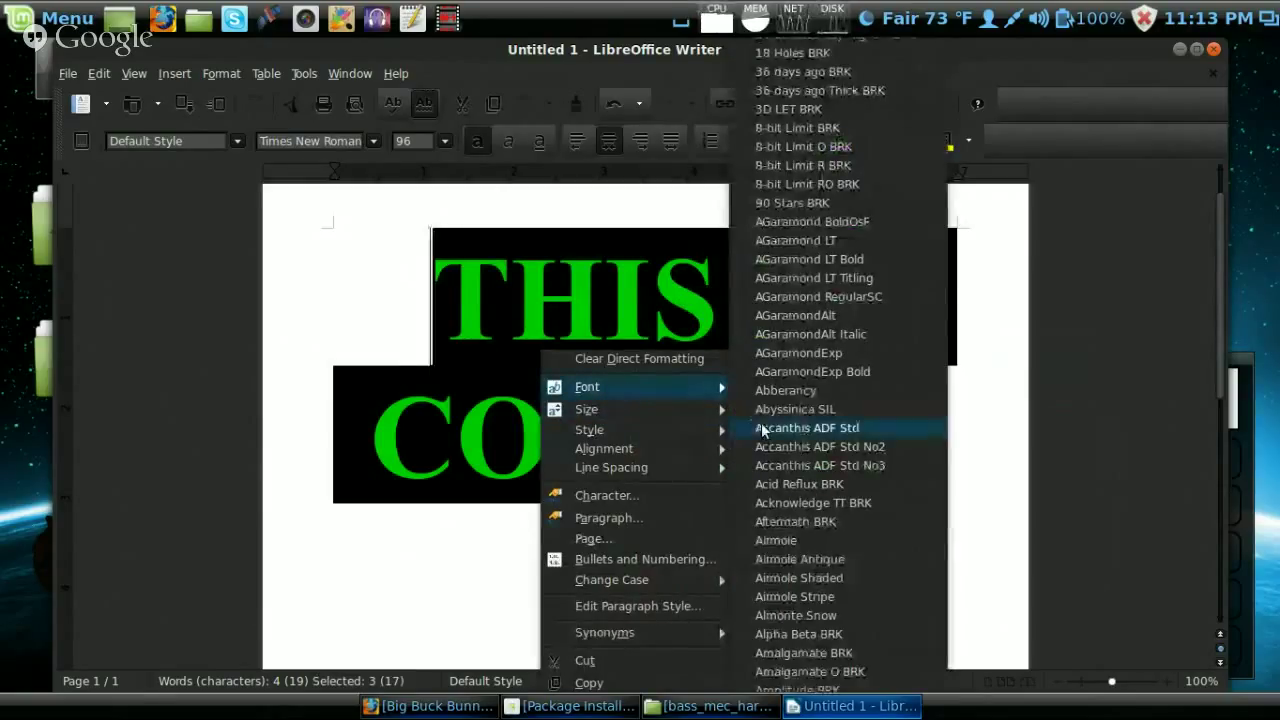
pyautogui.click(808, 523)
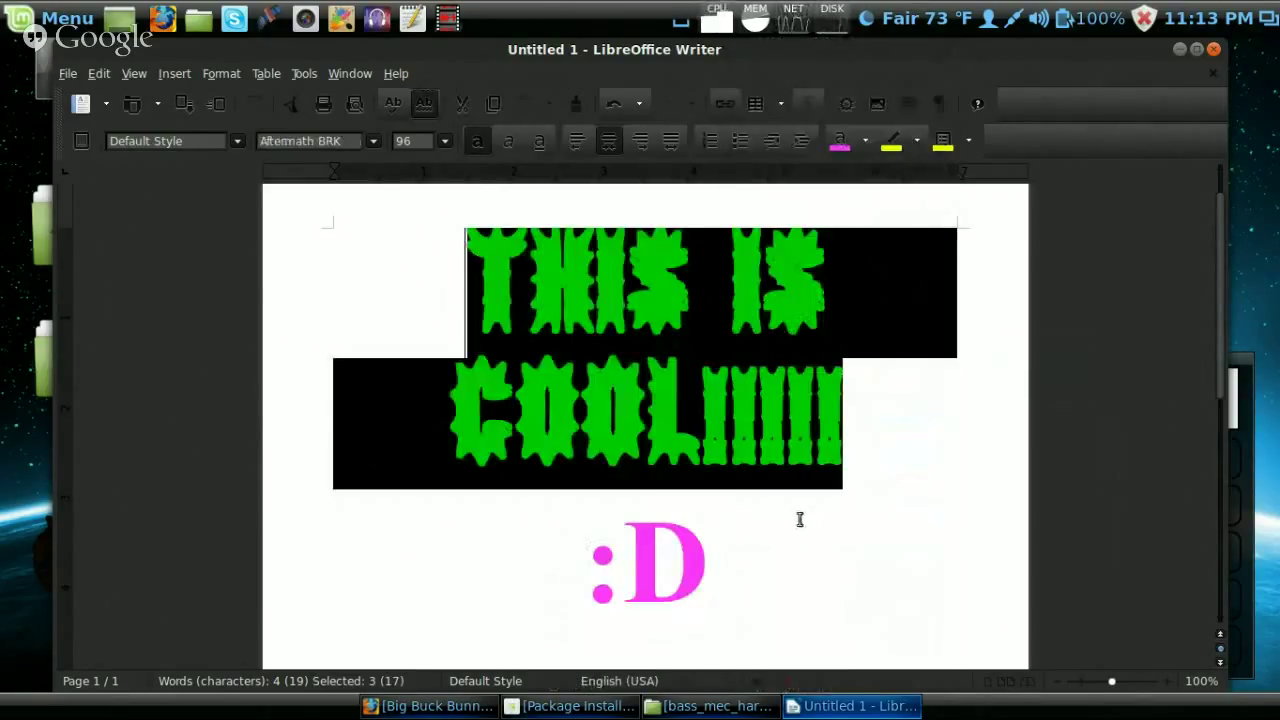
pyautogui.click(797, 517)
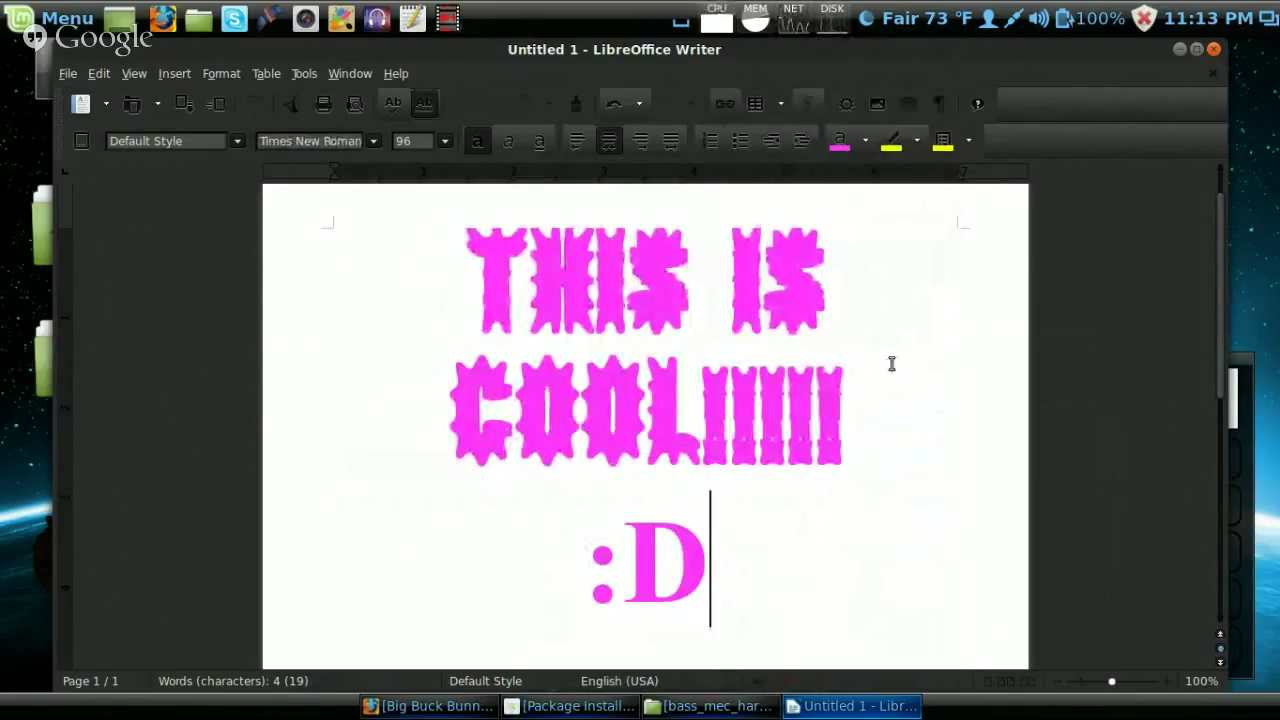
pyautogui.click(851, 384)
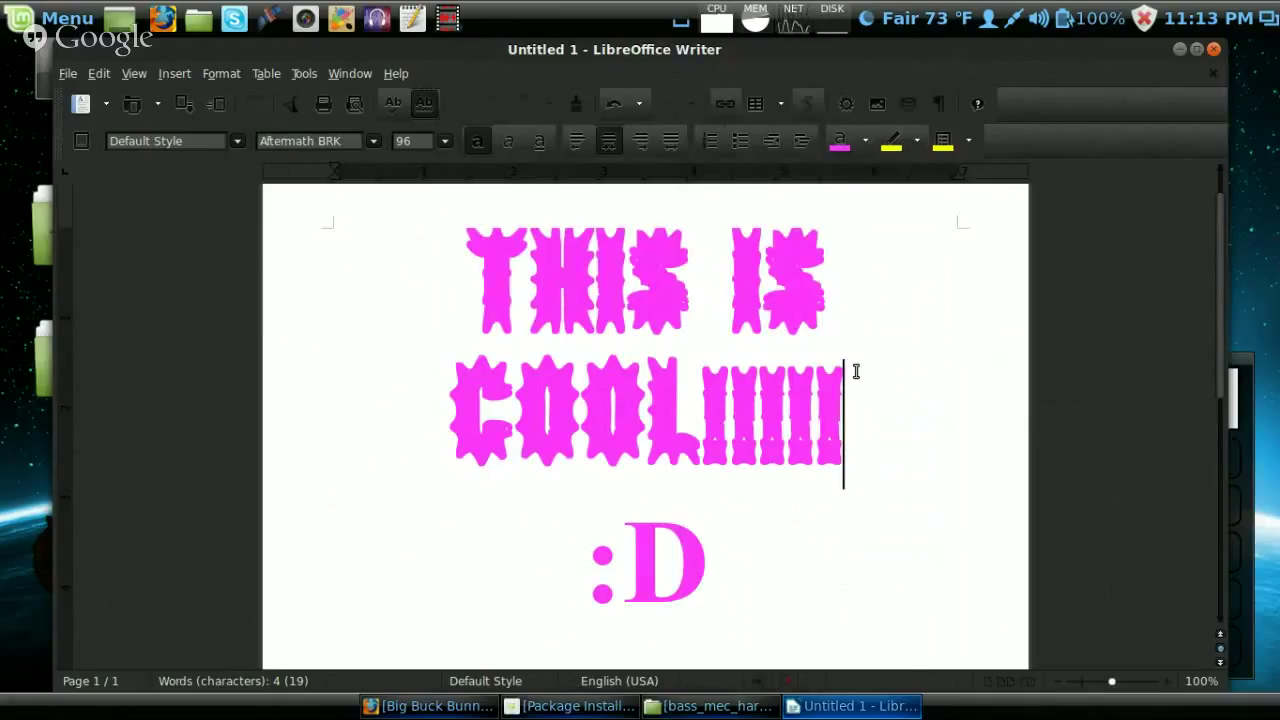
pyautogui.moveTo(856, 371); pyautogui.dragTo(546, 298)
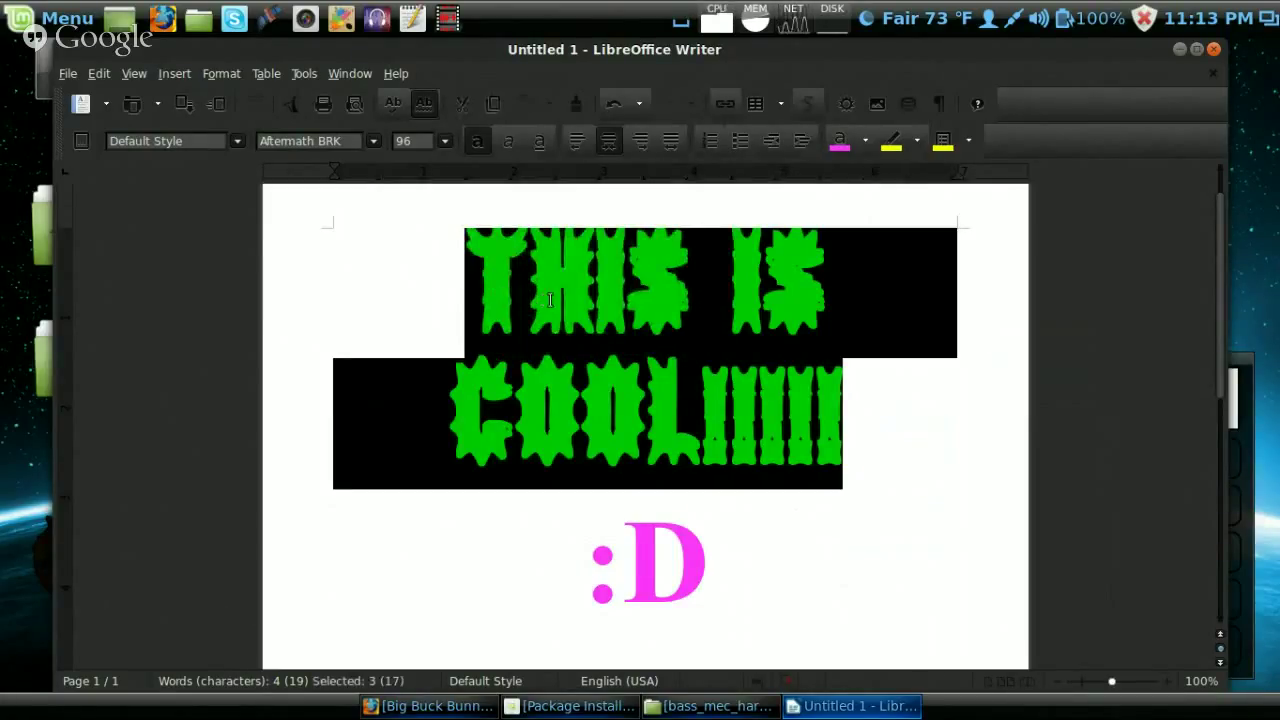
pyautogui.click(472, 289)
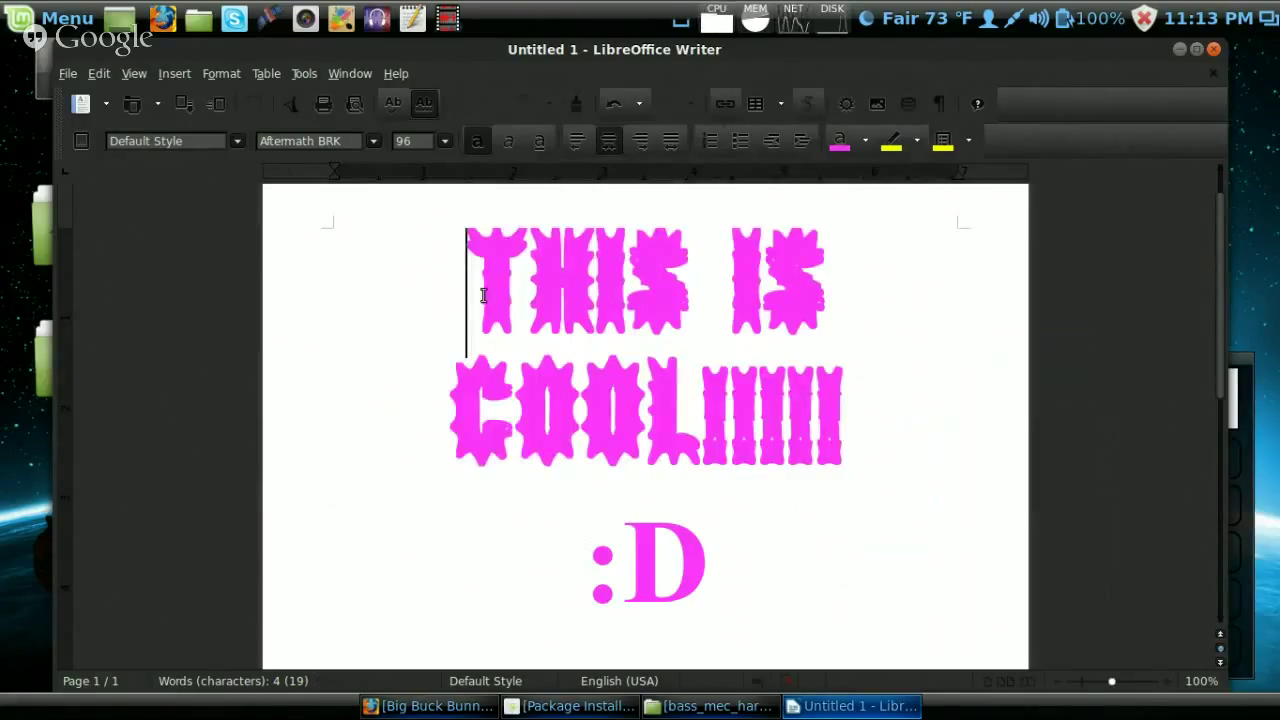
pyautogui.moveTo(483, 295); pyautogui.dragTo(496, 257)
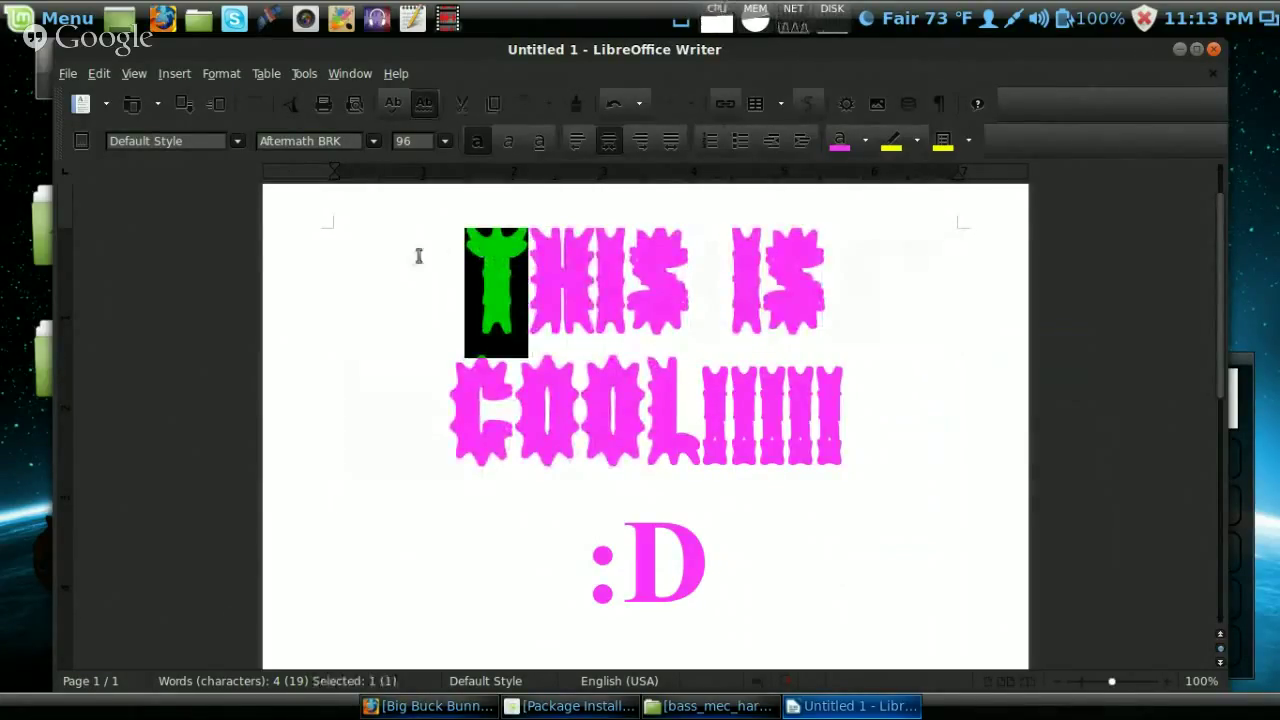
pyautogui.moveTo(419, 256); pyautogui.dragTo(419, 256)
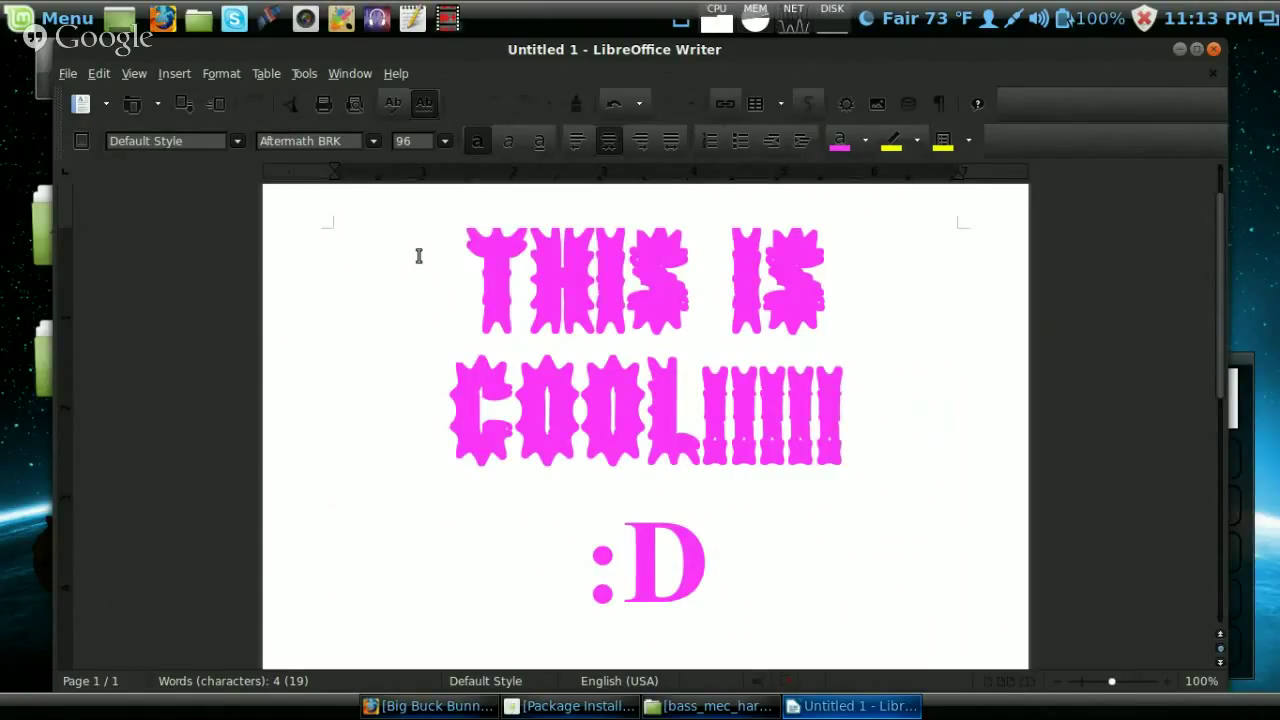
# Close the untitled text document without saving the changes.
pyautogui.click(1214, 51)
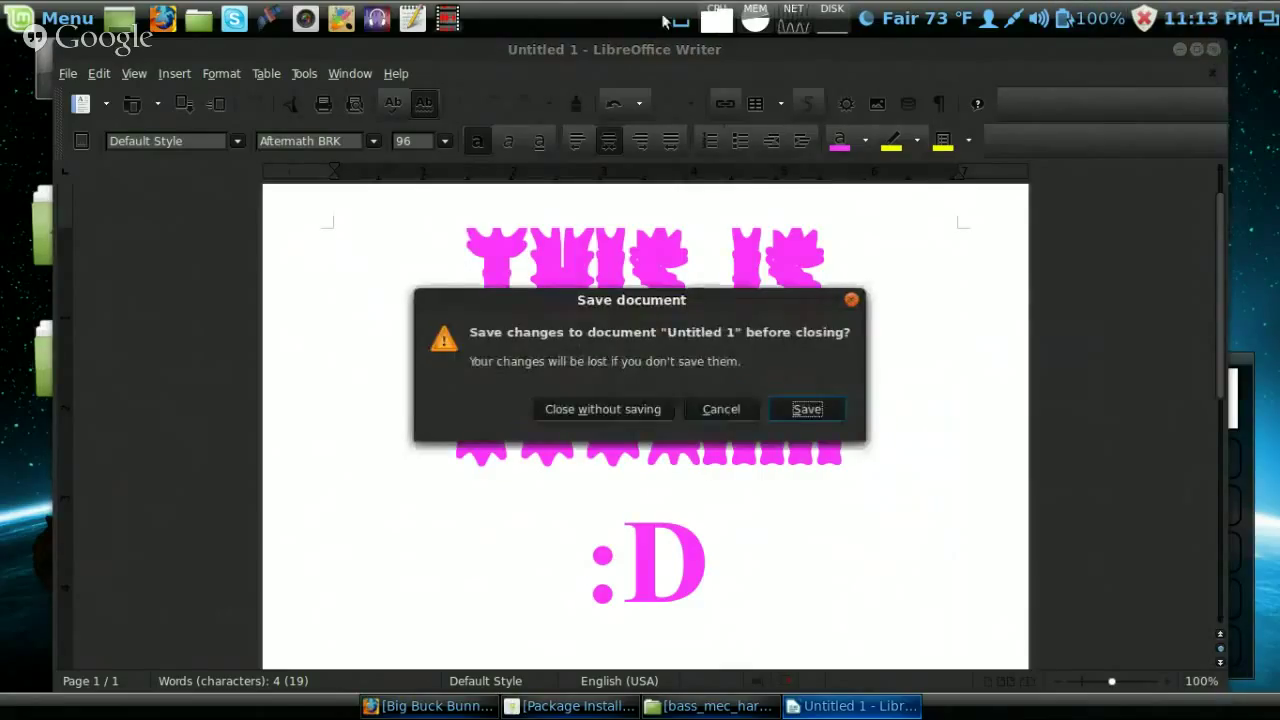
pyautogui.click(850, 302)
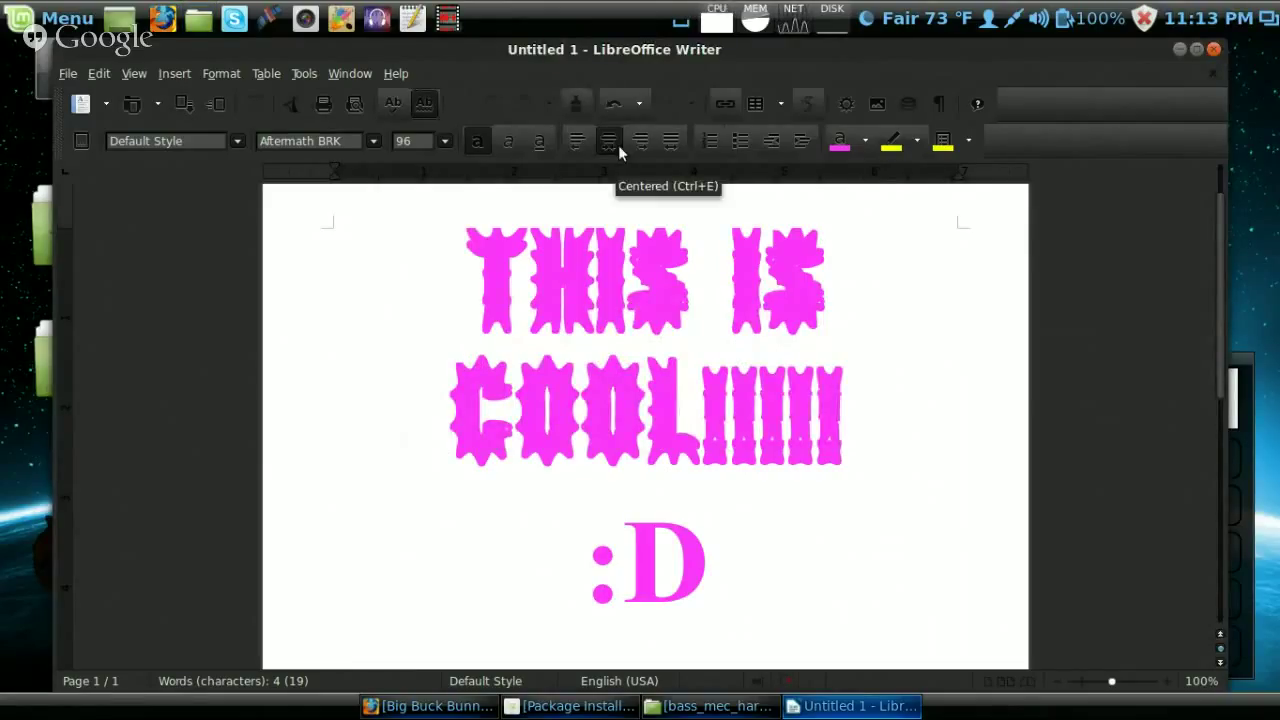
pyautogui.click(818, 272)
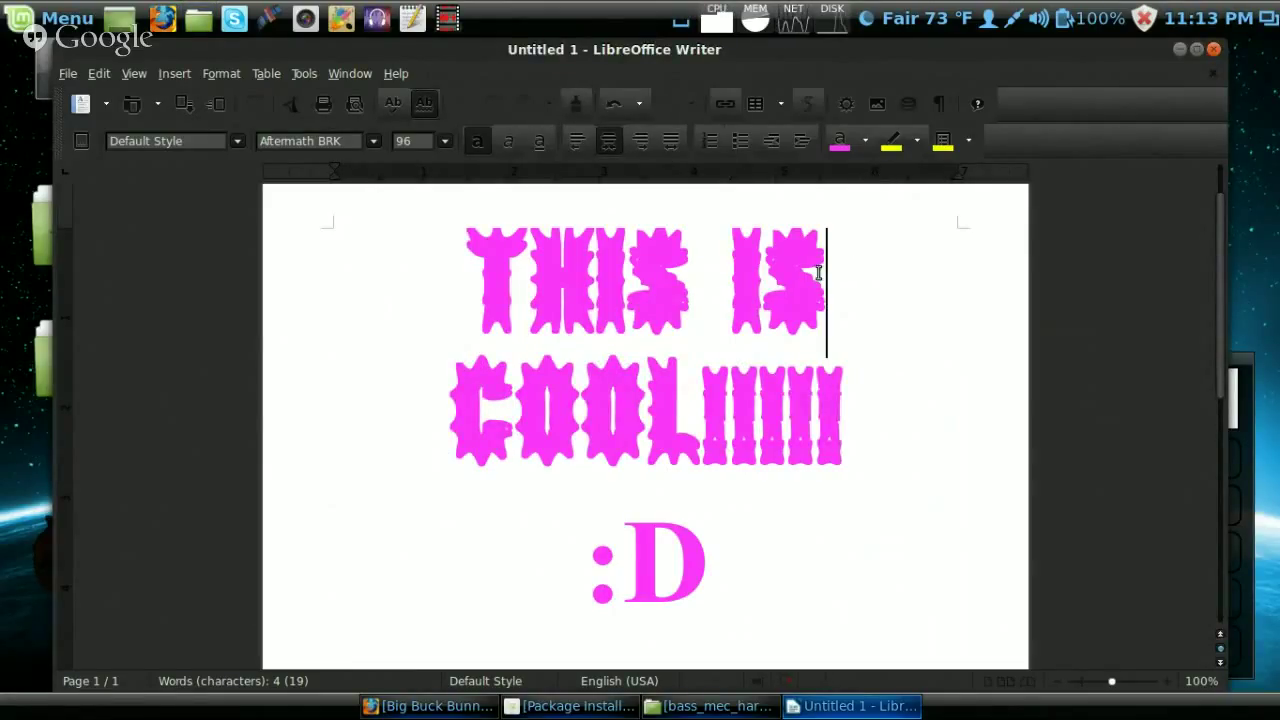
pyautogui.click(1211, 55)
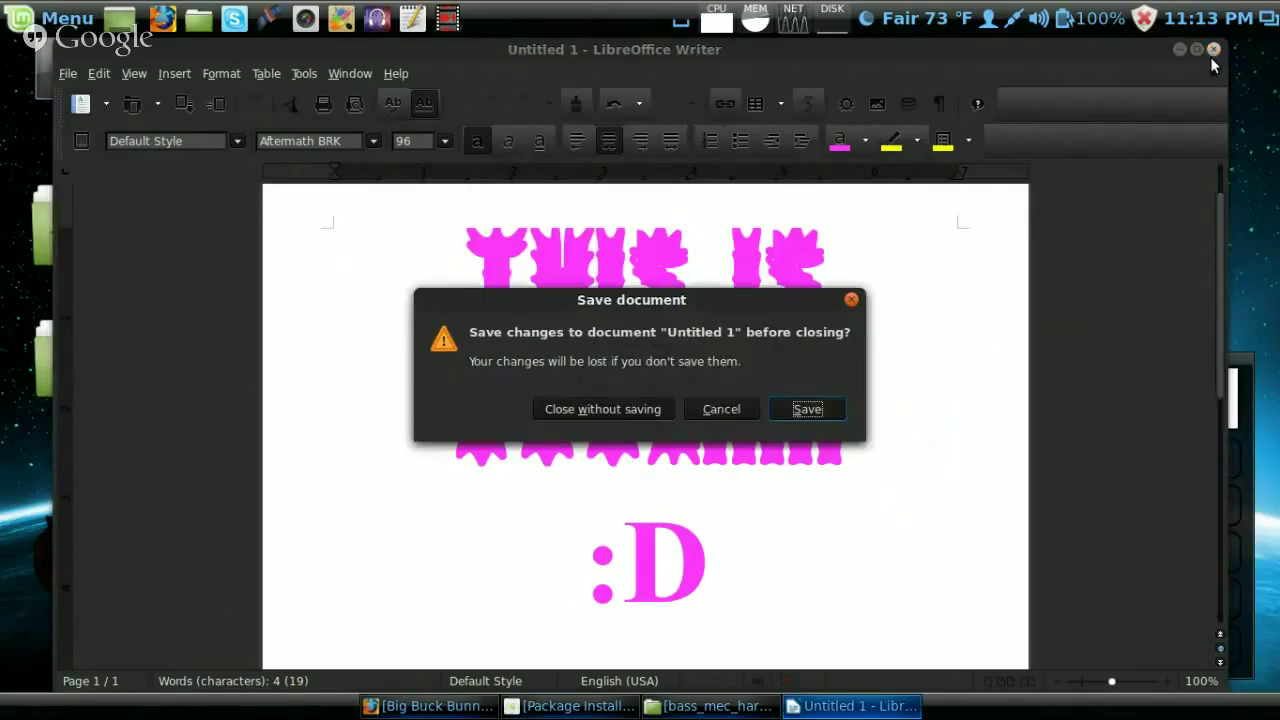
pyautogui.click(643, 414)
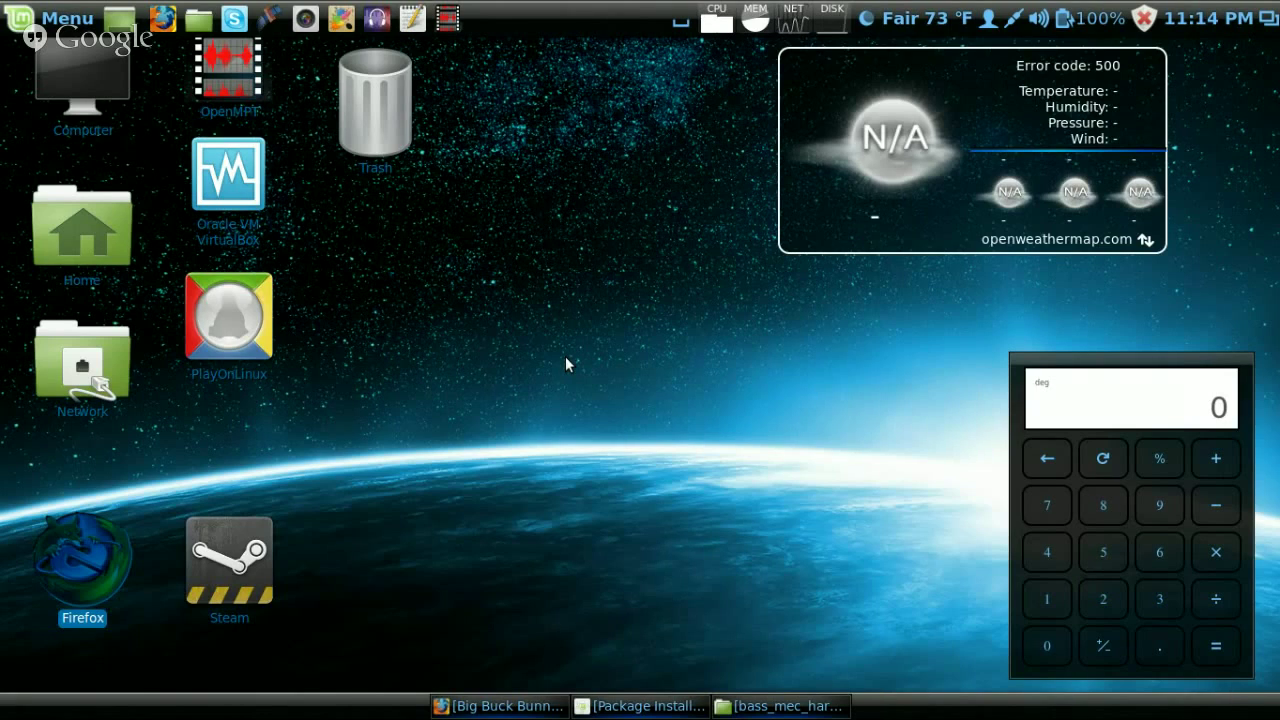
# Launch Cheese from the Sound & Video applications.
pyautogui.click(78, 12)
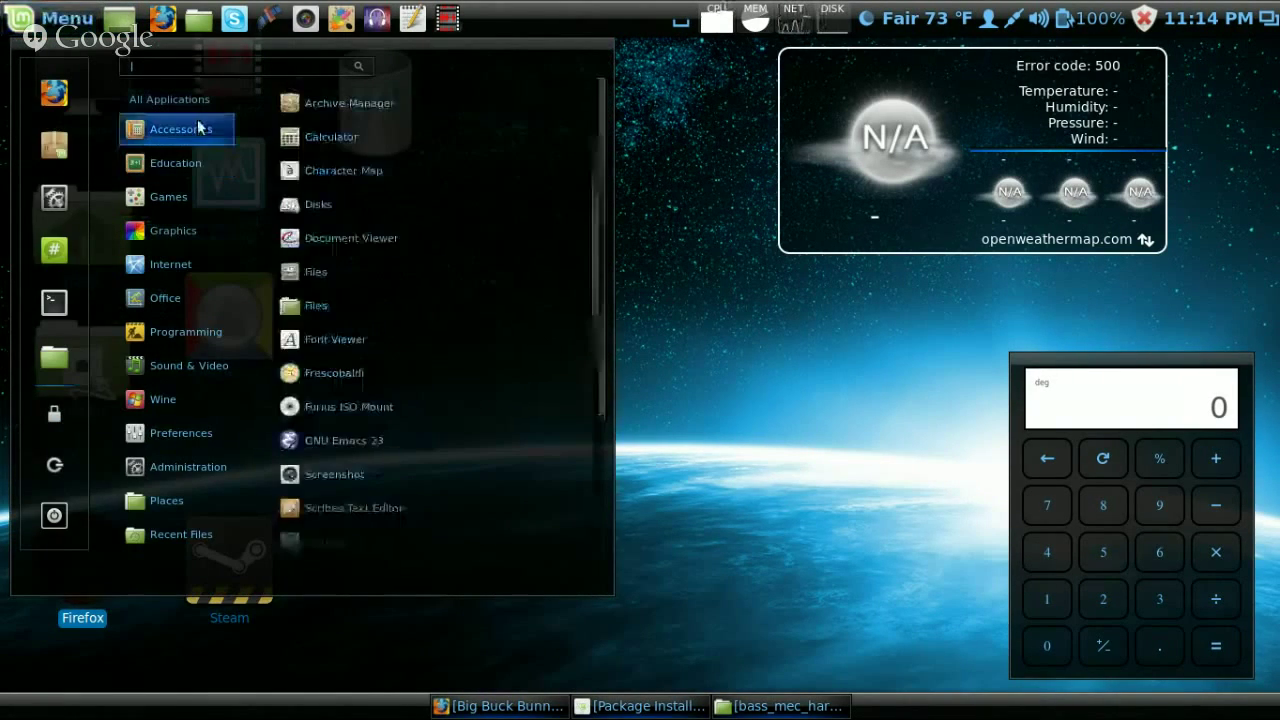
pyautogui.moveTo(199, 350)
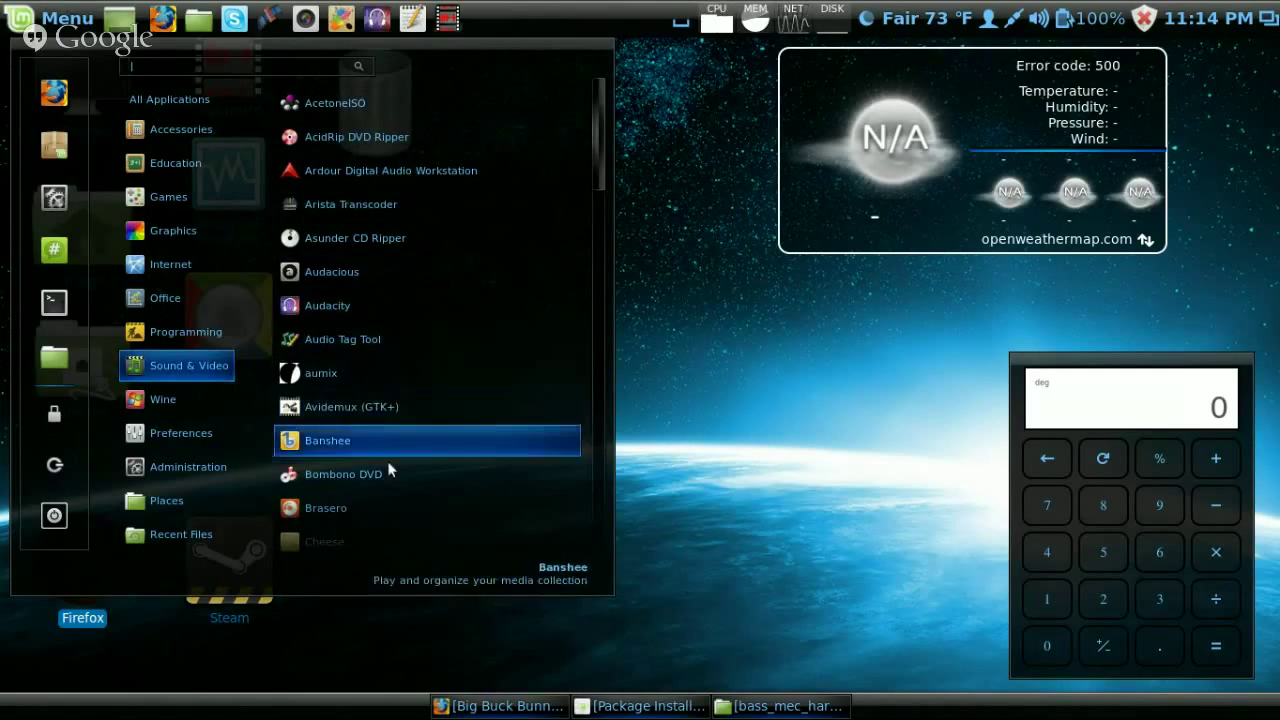
pyautogui.scroll(-3, 387, 550)
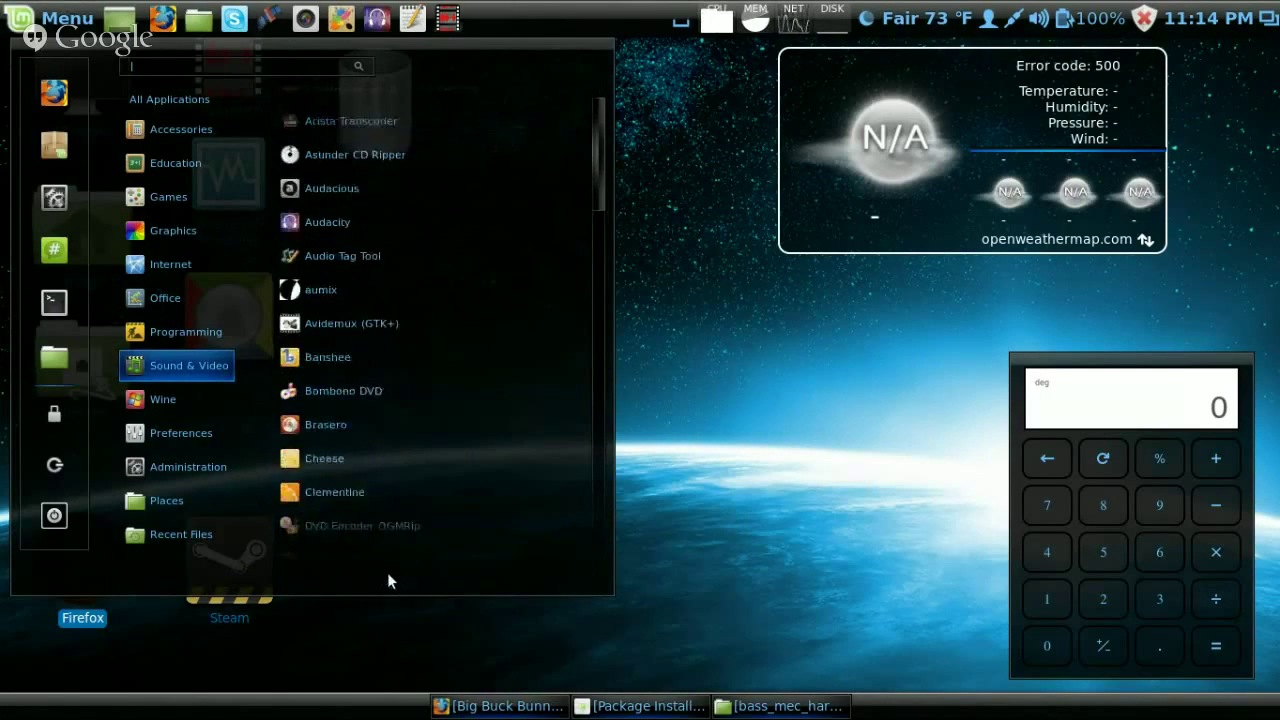
pyautogui.click(391, 453)
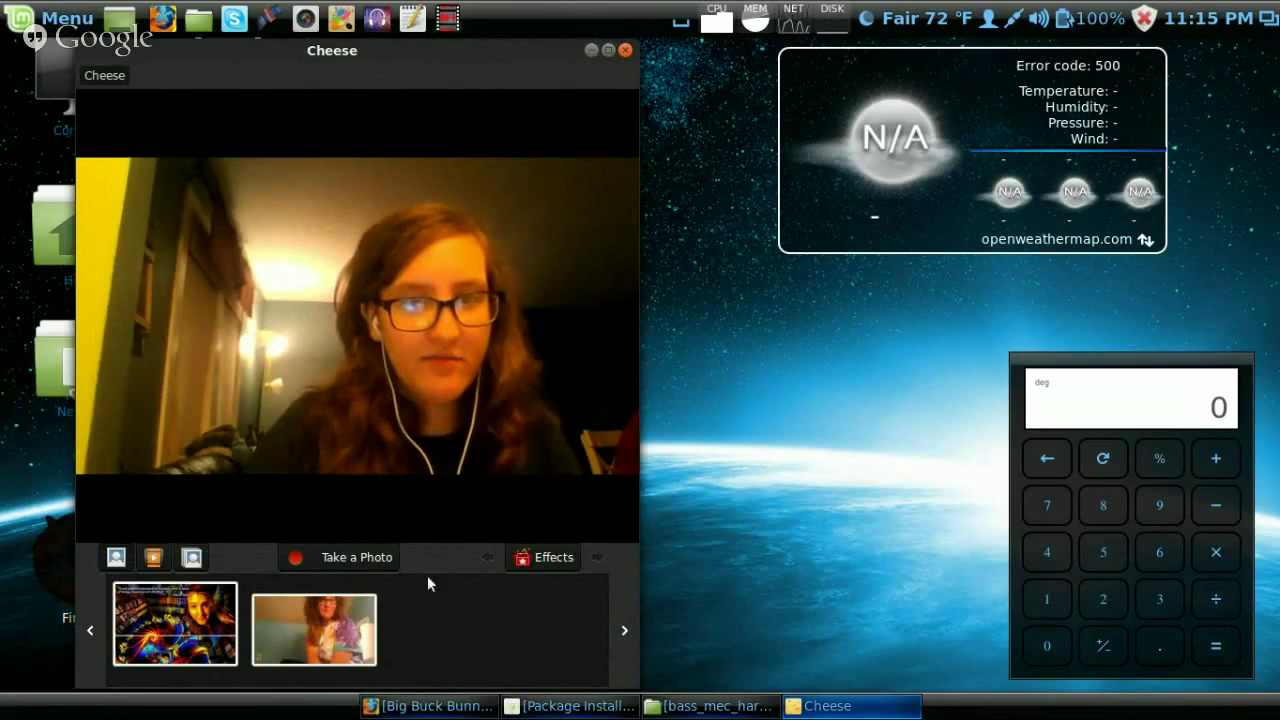
# Look through two pages of webcam effects, take a photo and close Cheese.
pyautogui.click(525, 562)
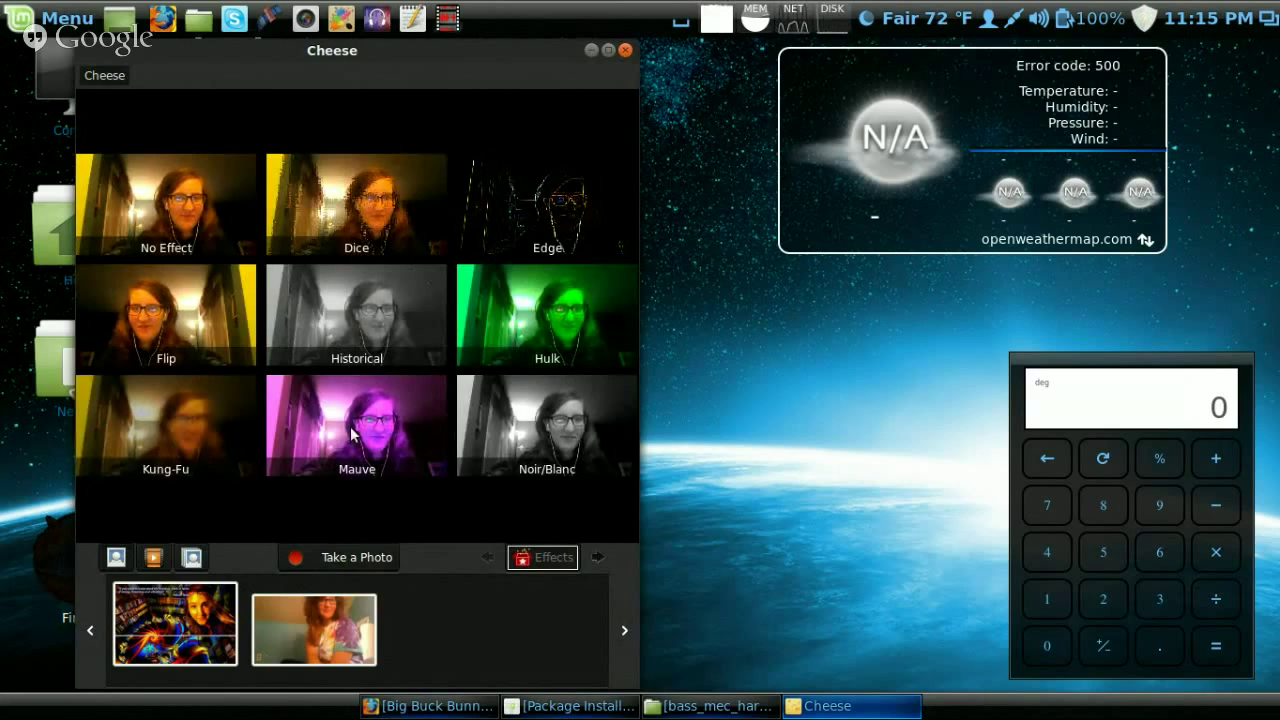
pyautogui.click(597, 558)
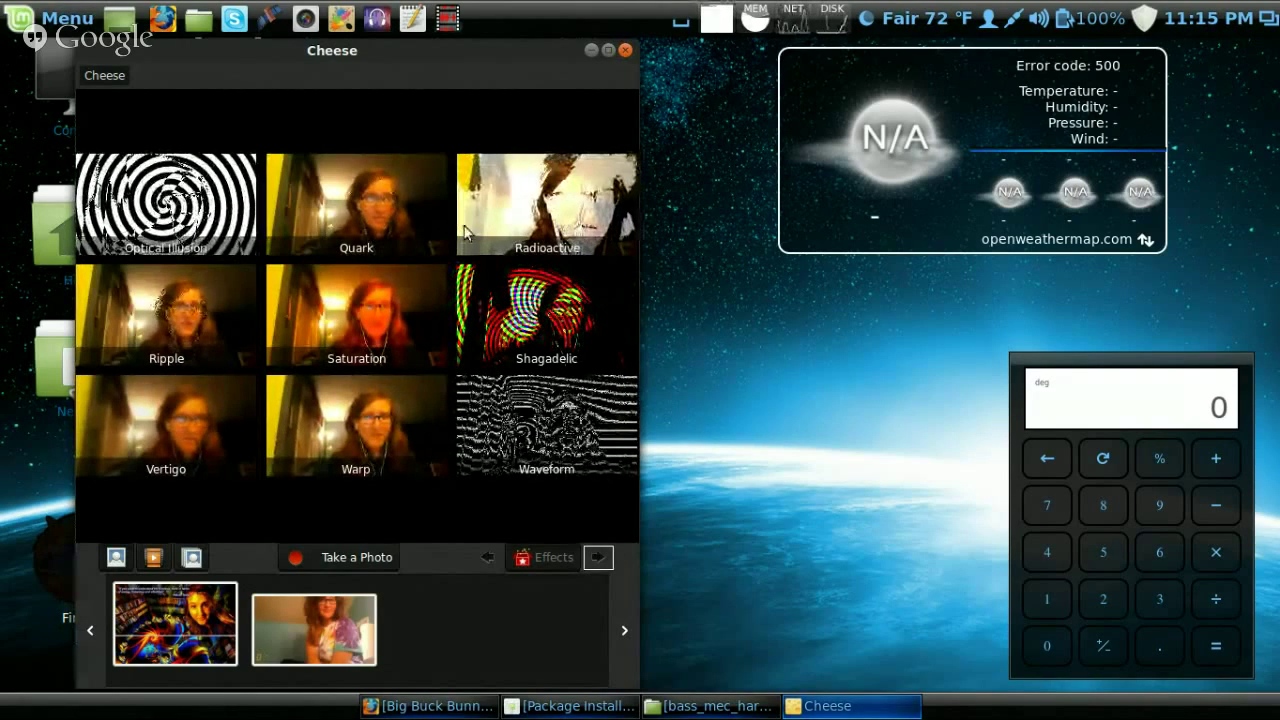
pyautogui.click(373, 556)
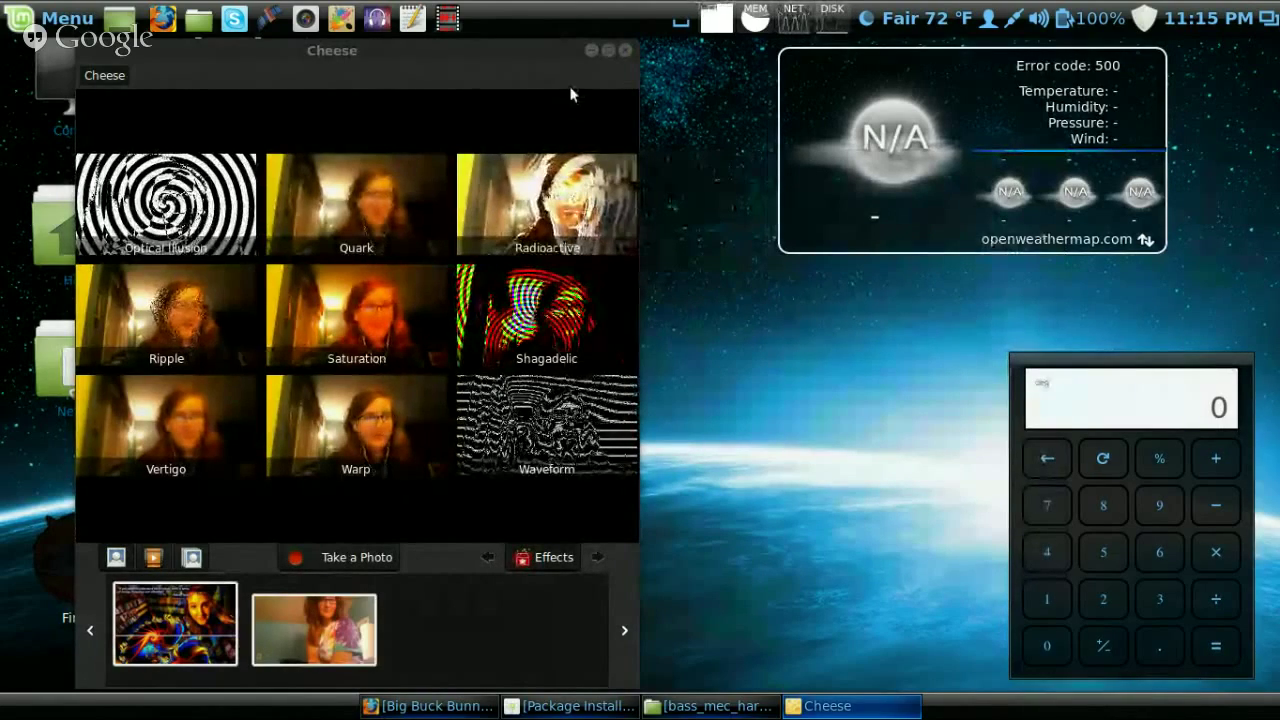
pyautogui.click(626, 51)
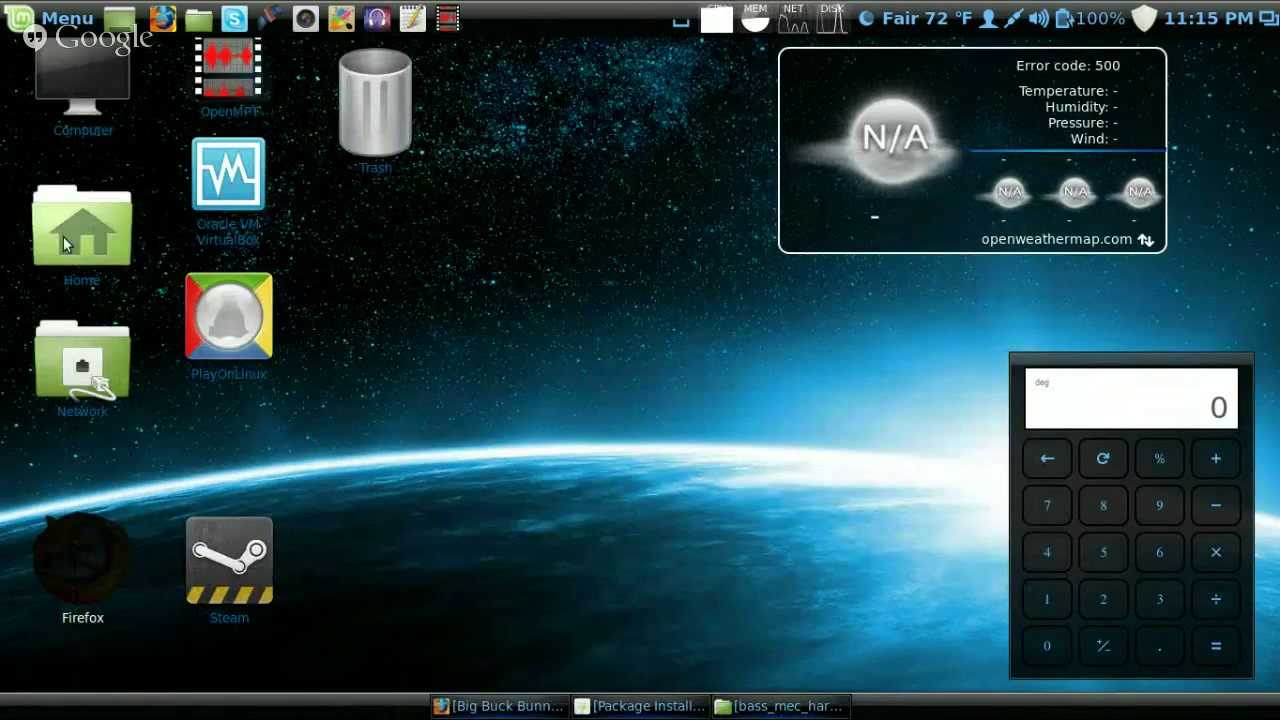
# Open the projects folder inside Videos in the home folder.
pyautogui.click(83, 285)
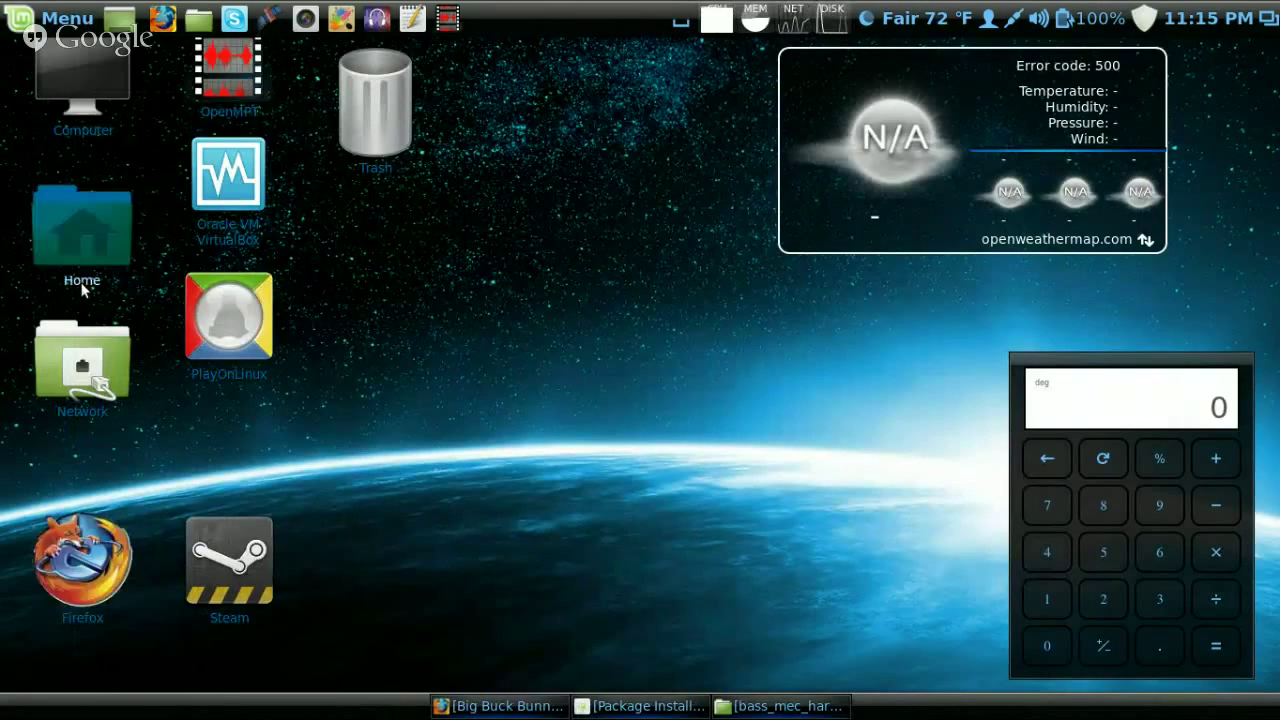
pyautogui.doubleClick(83, 285)
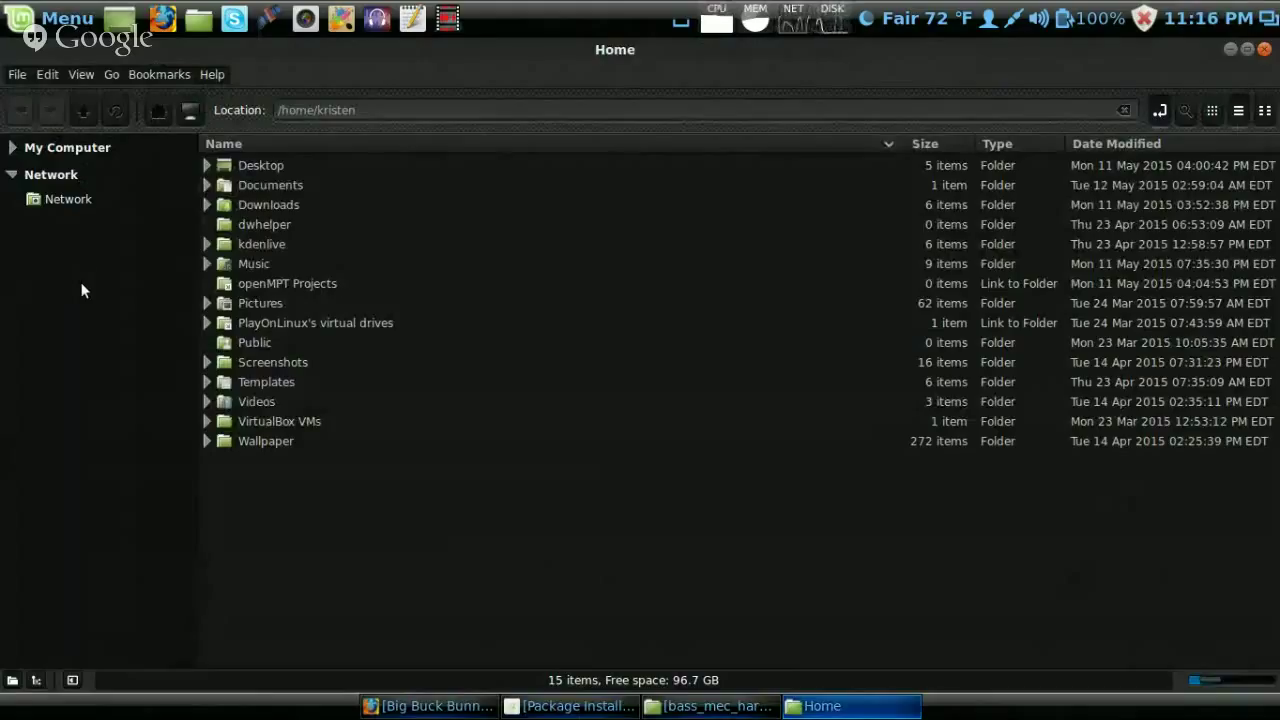
pyautogui.doubleClick(295, 401)
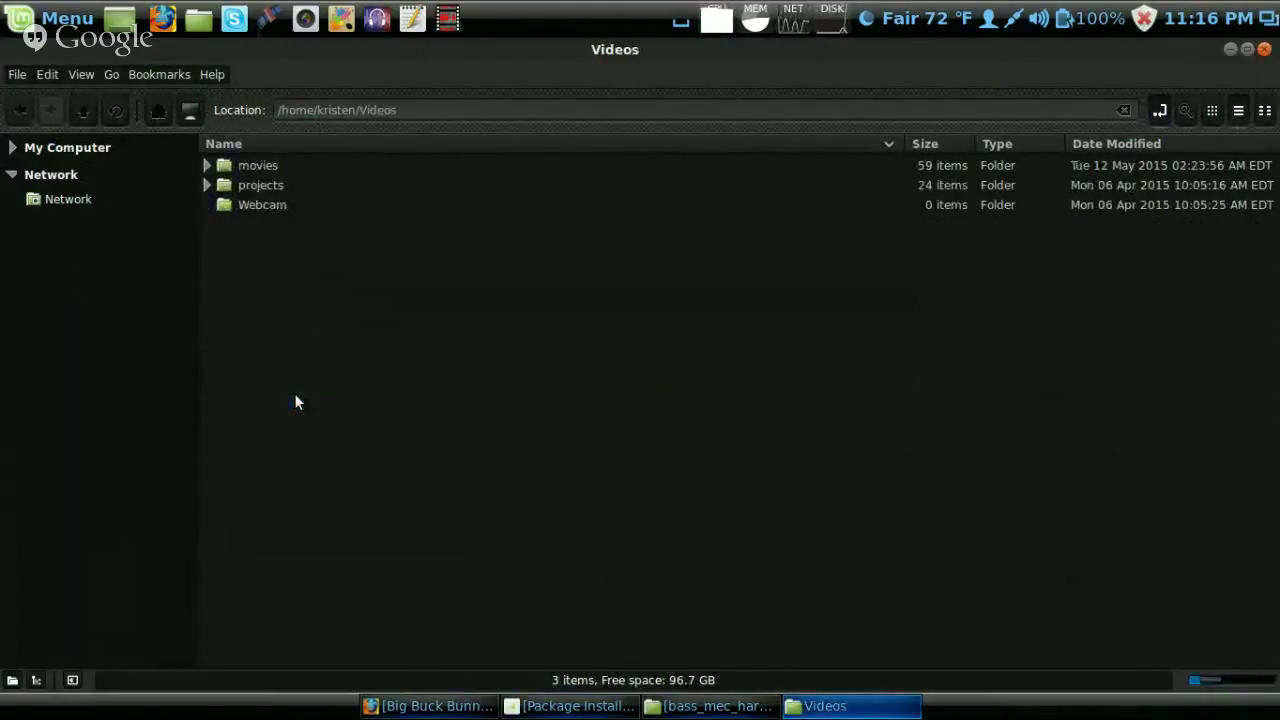
pyautogui.doubleClick(267, 185)
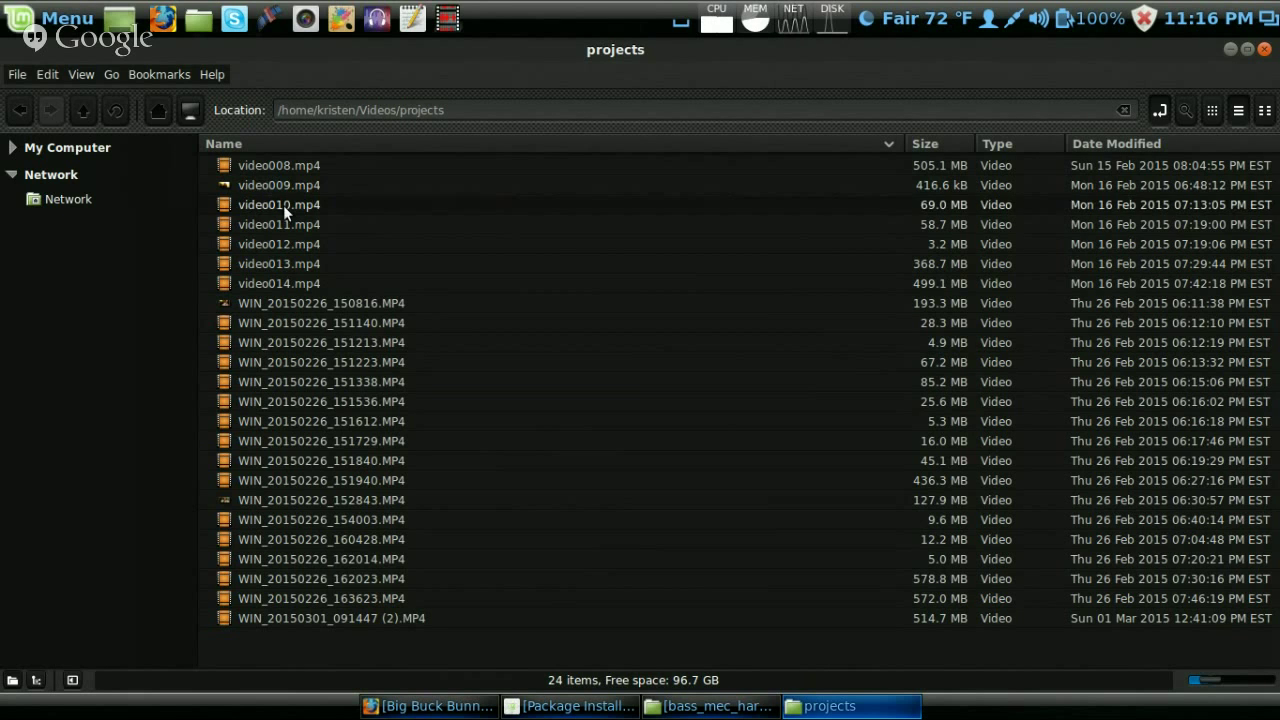
# Play WIN_20150226_150816.MP4 briefly, pause it and close the video player.
pyautogui.doubleClick(305, 302)
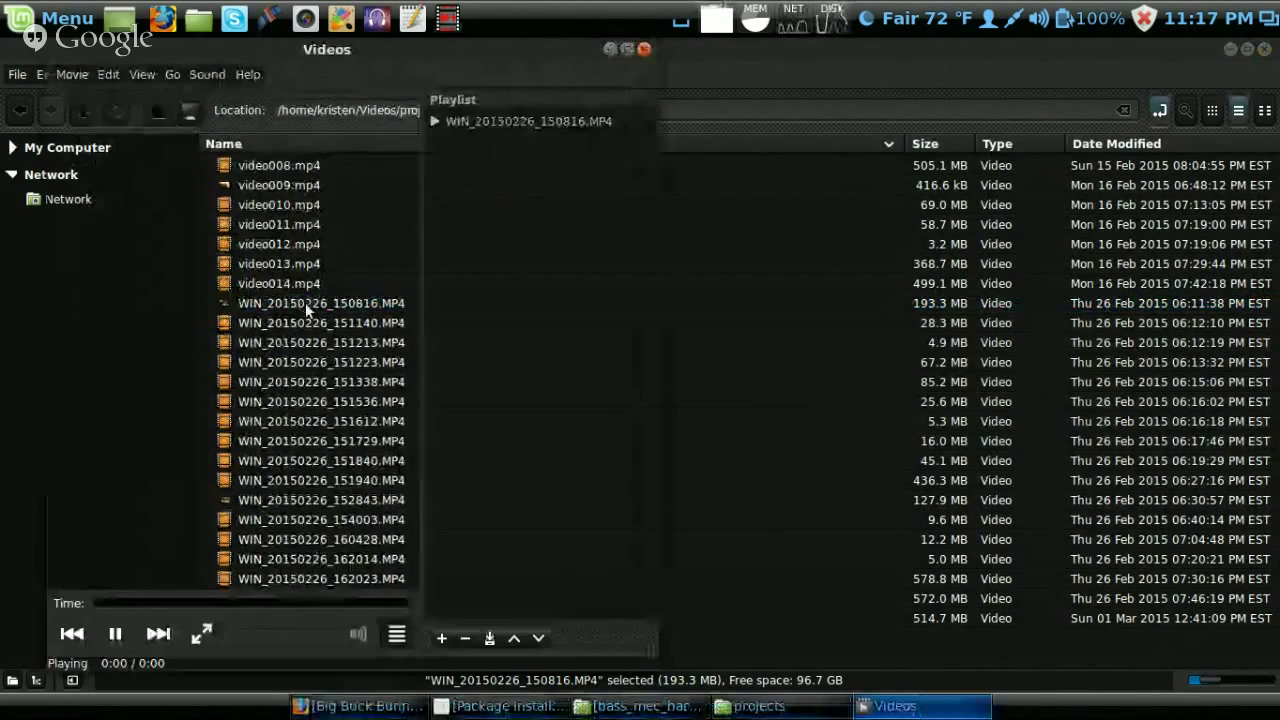
pyautogui.click(116, 638)
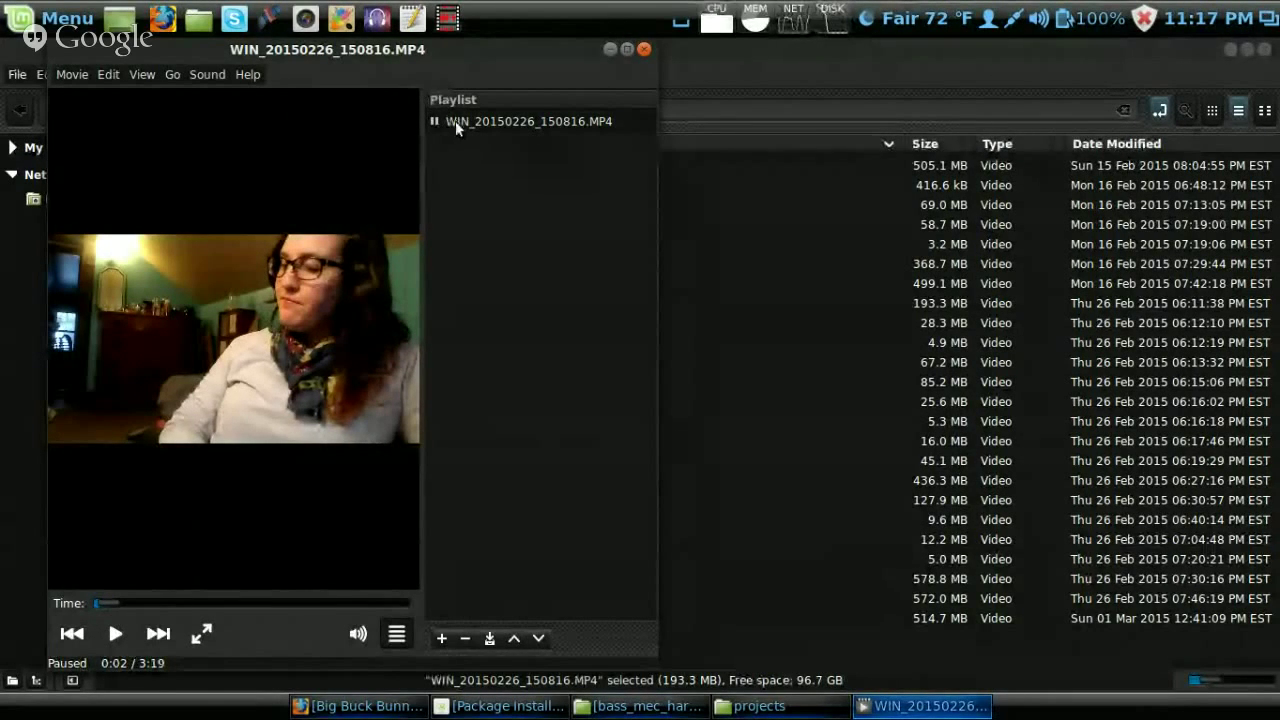
pyautogui.click(644, 49)
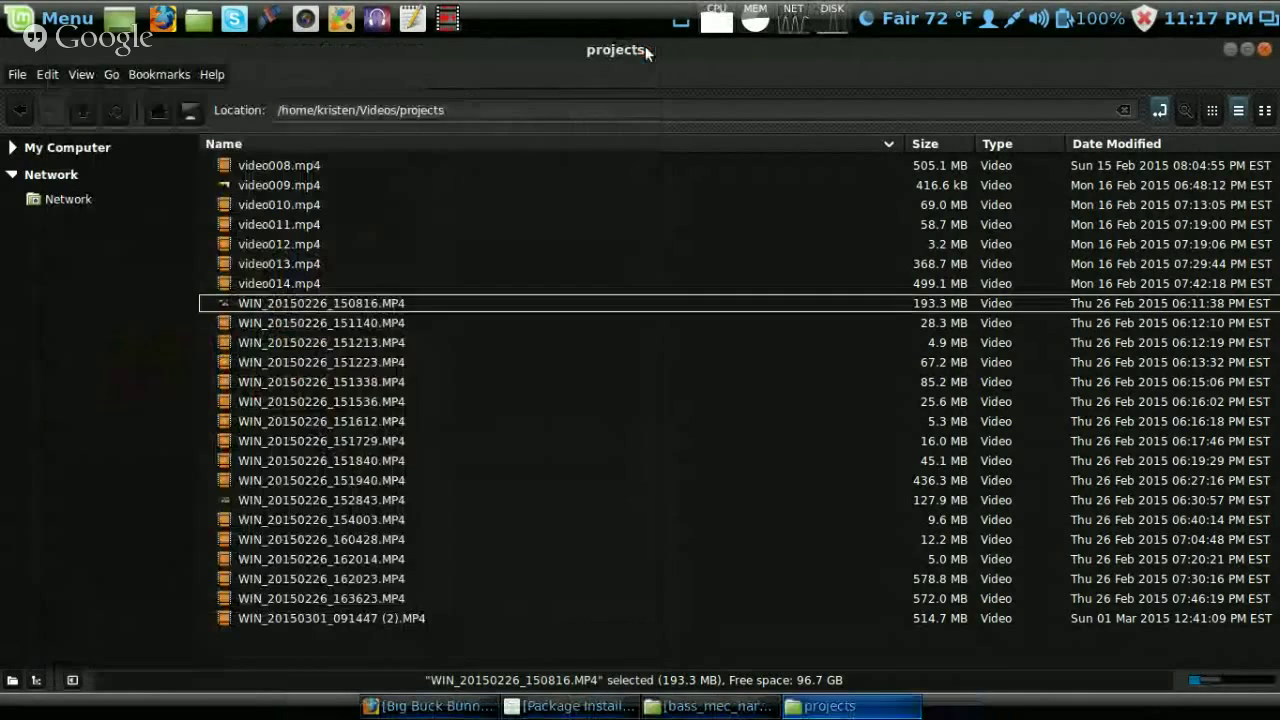
# Open WIN_20150226_150816.MP4 with Sound Converter, chosen from the list of other applications.
pyautogui.rightClick(372, 310)
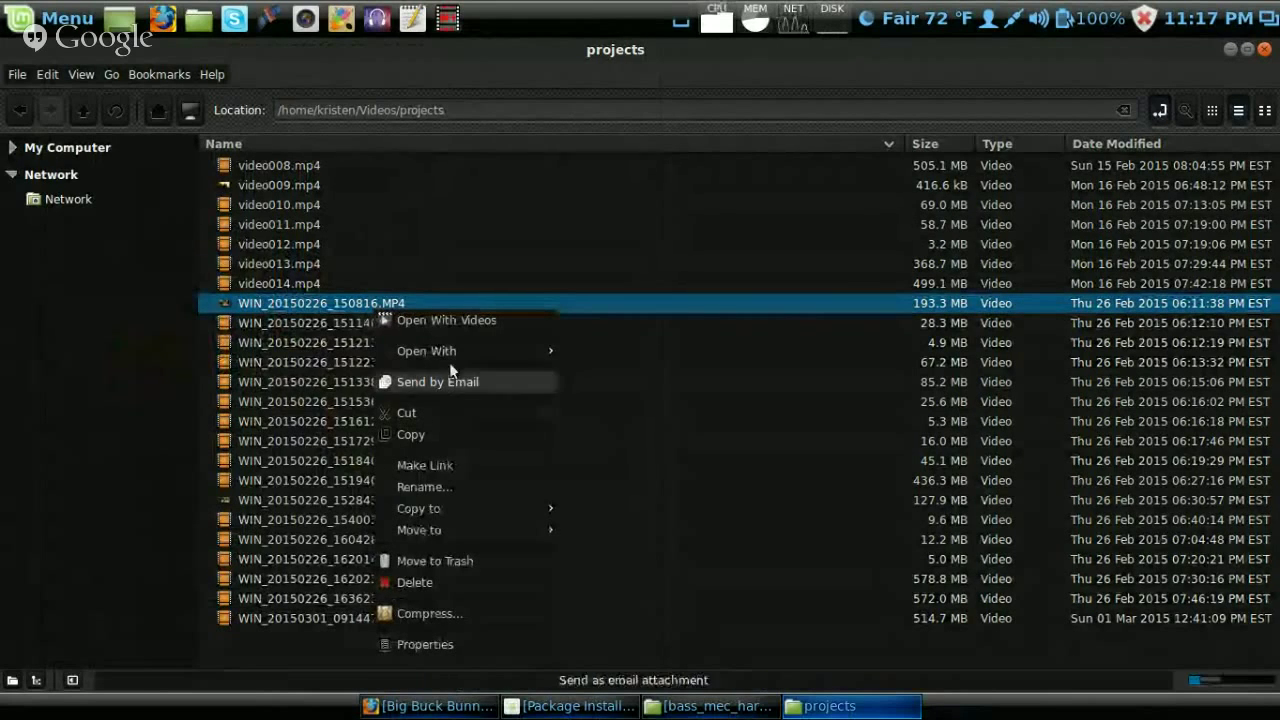
pyautogui.moveTo(449, 359)
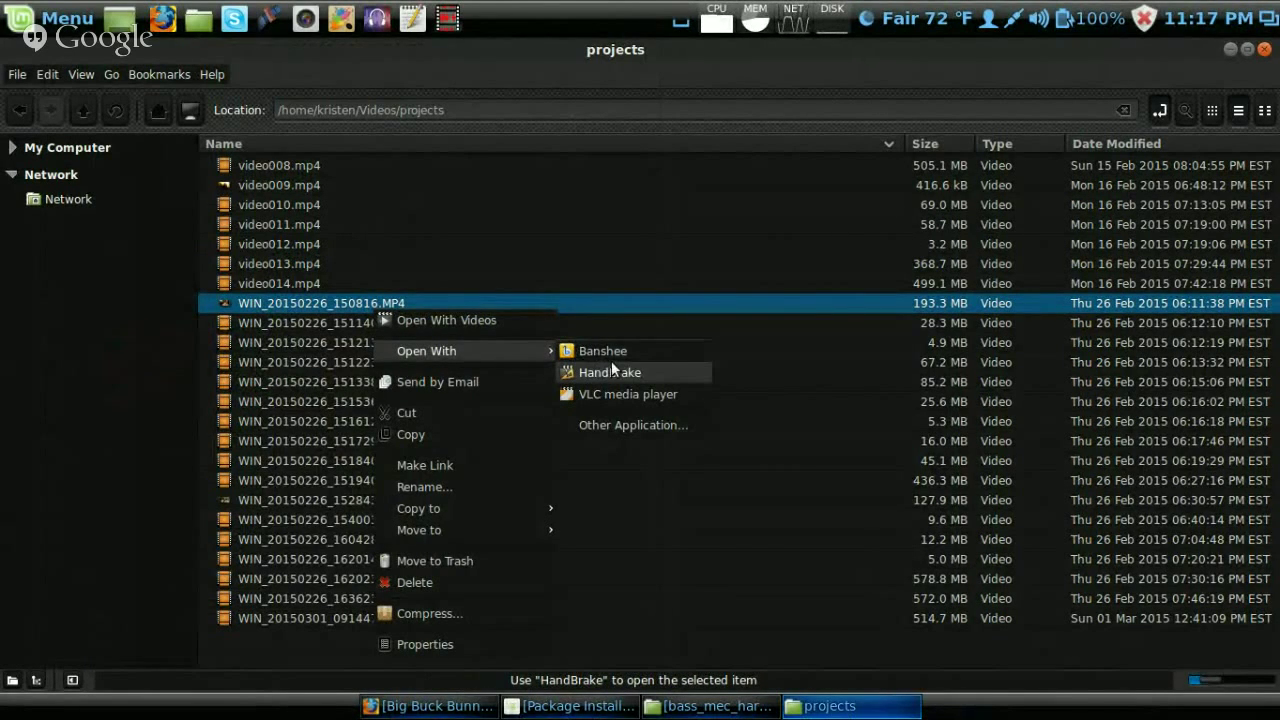
pyautogui.click(615, 427)
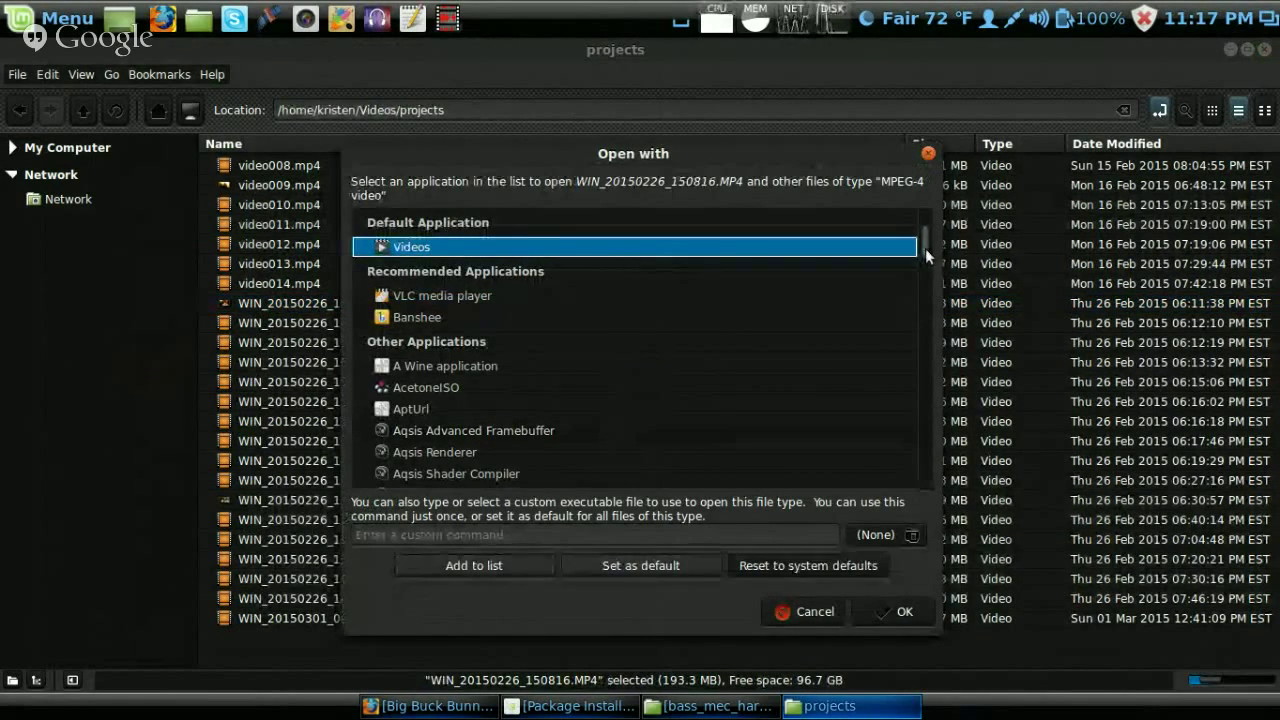
pyautogui.moveTo(925, 248); pyautogui.dragTo(942, 429)
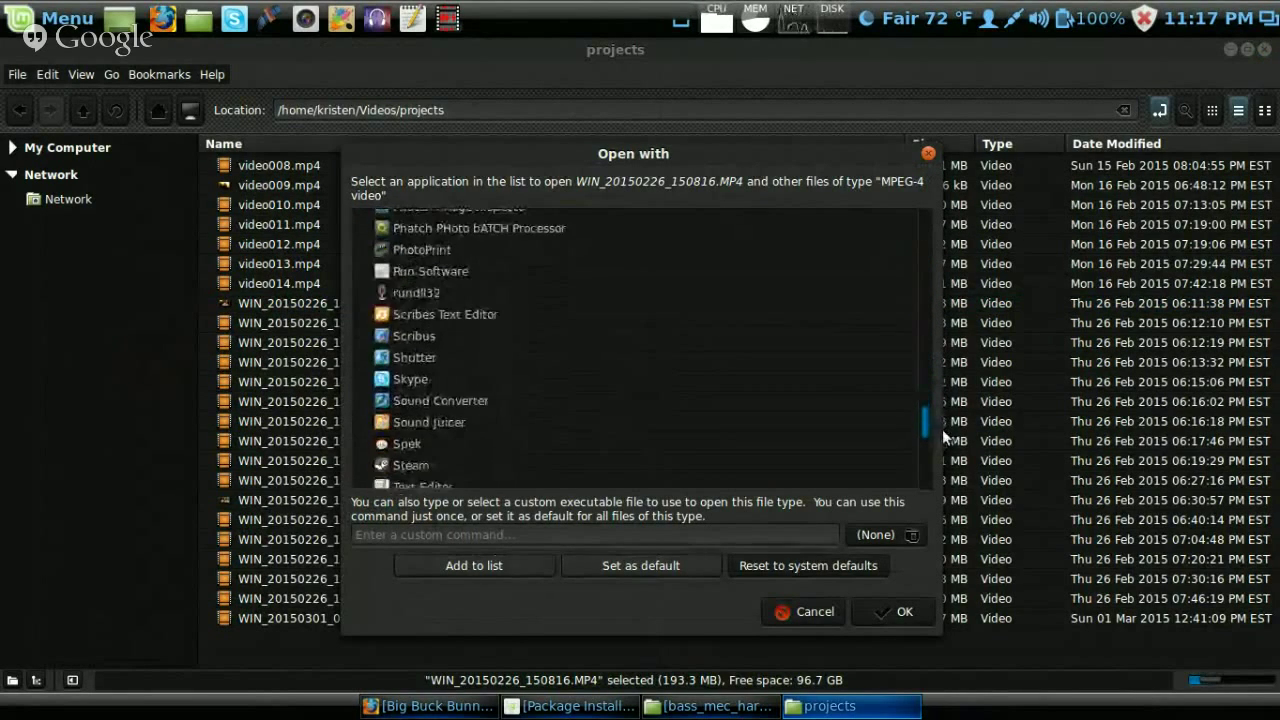
pyautogui.click(788, 400)
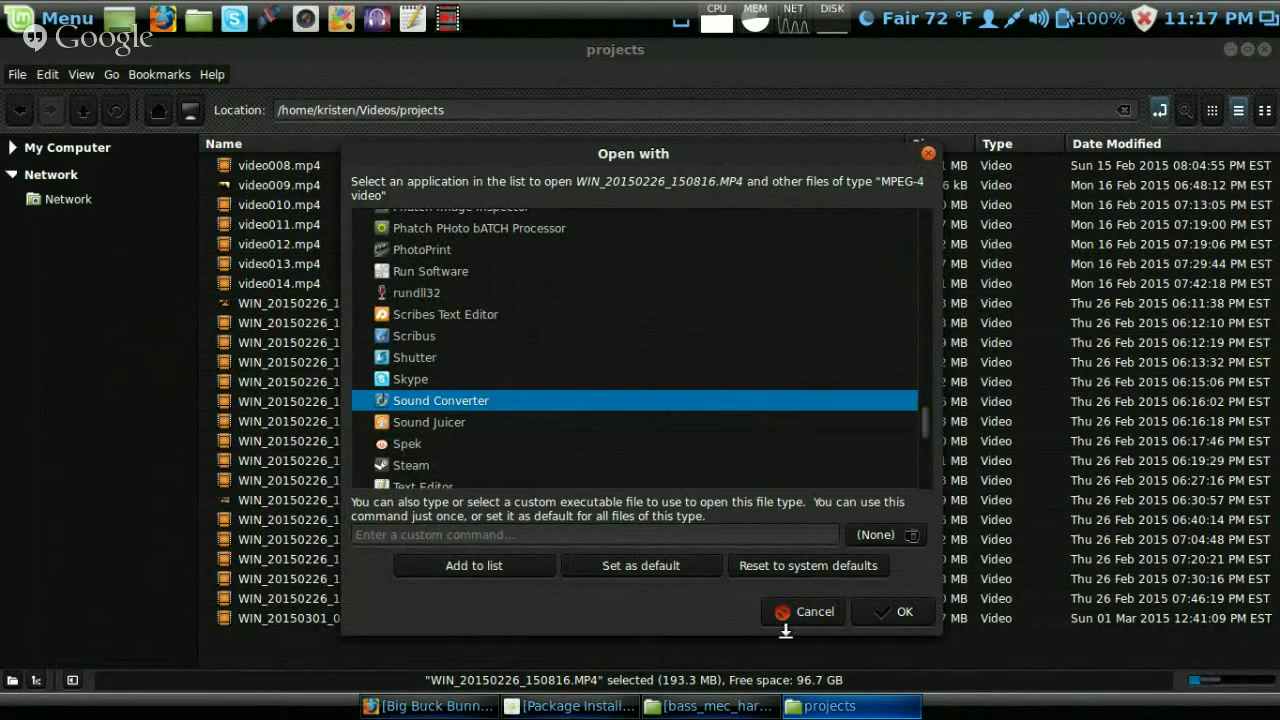
pyautogui.click(873, 608)
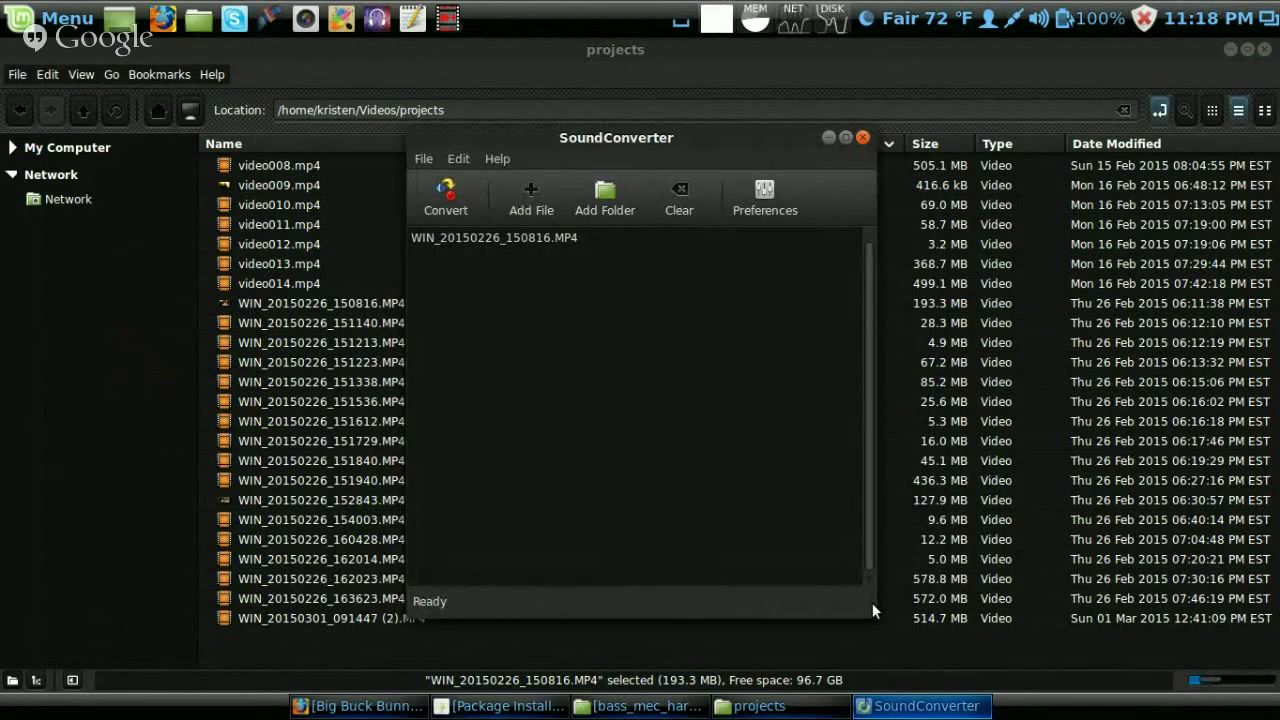
# Convert WIN_20150226_150816.MP4 to audio in MS Wave (.wav) format and close SoundConverter.
pyautogui.click(458, 159)
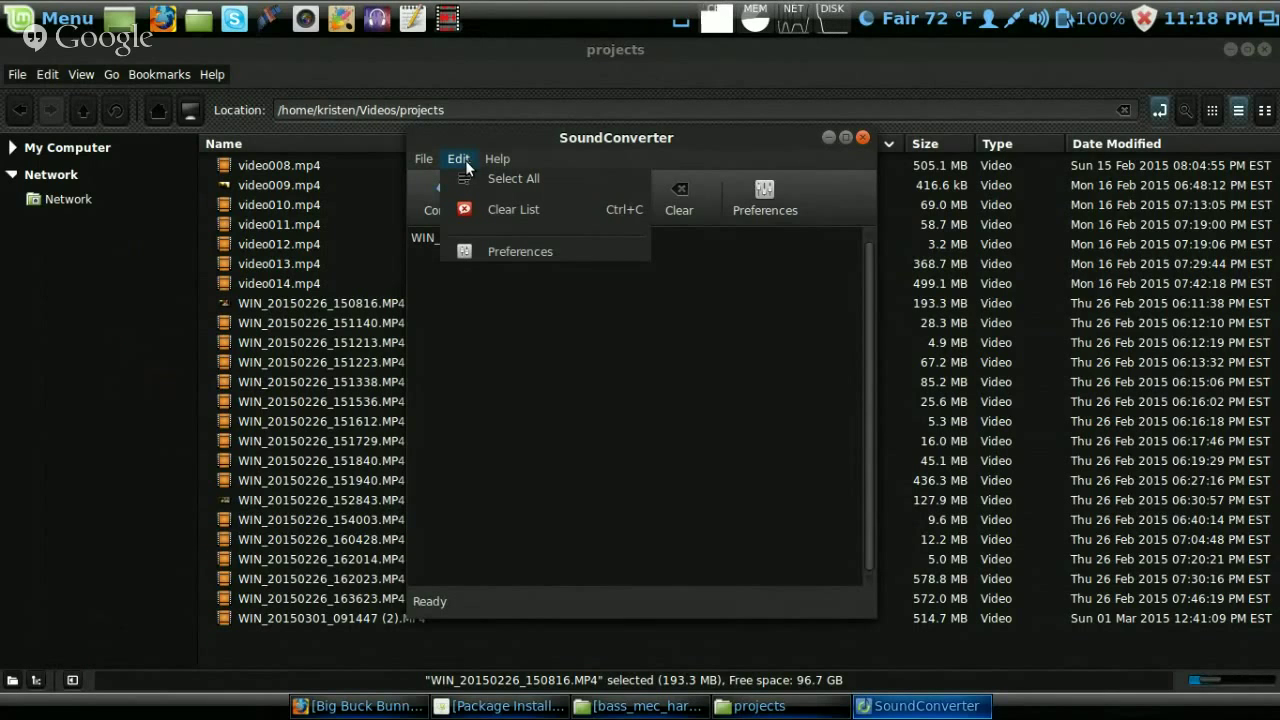
pyautogui.click(494, 249)
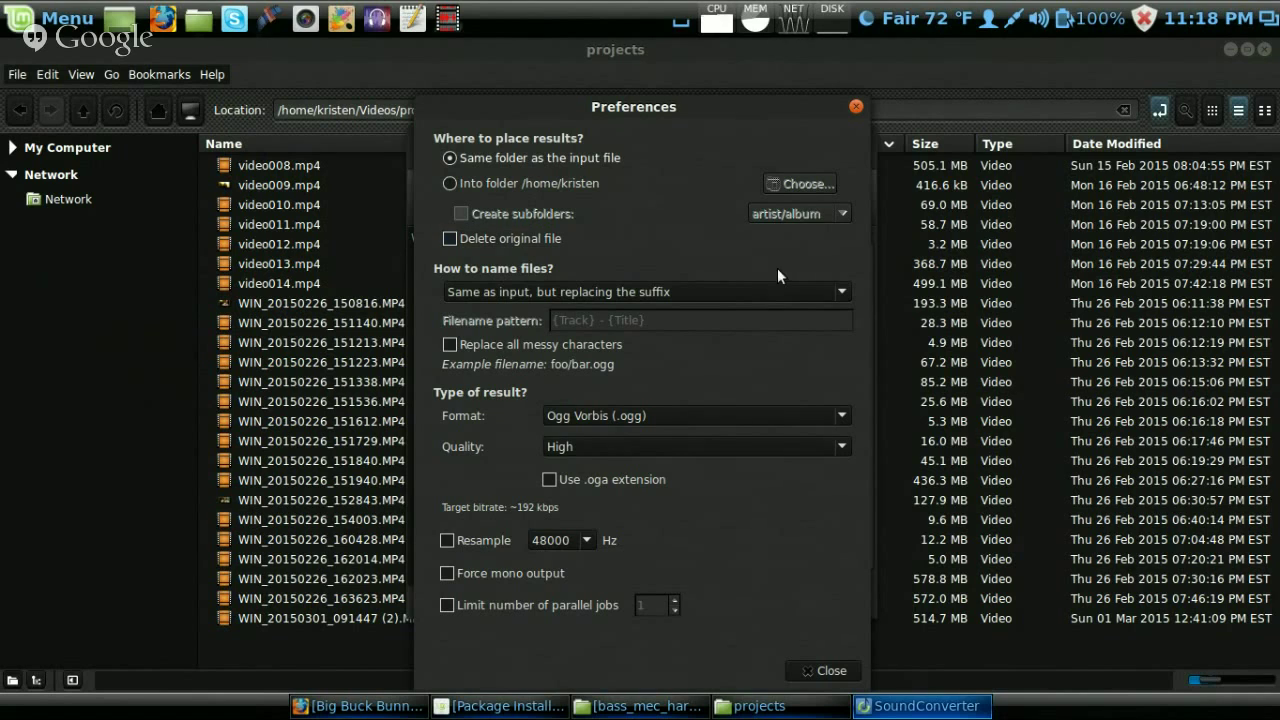
pyautogui.click(843, 416)
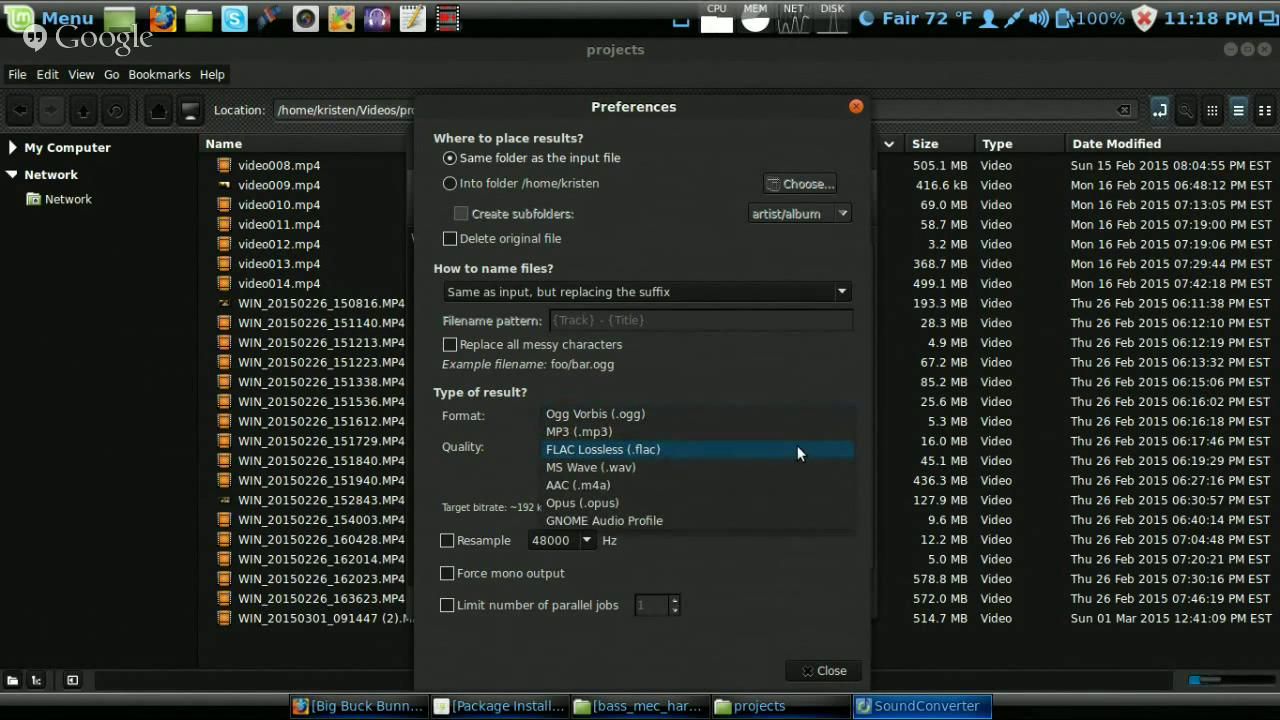
pyautogui.click(797, 477)
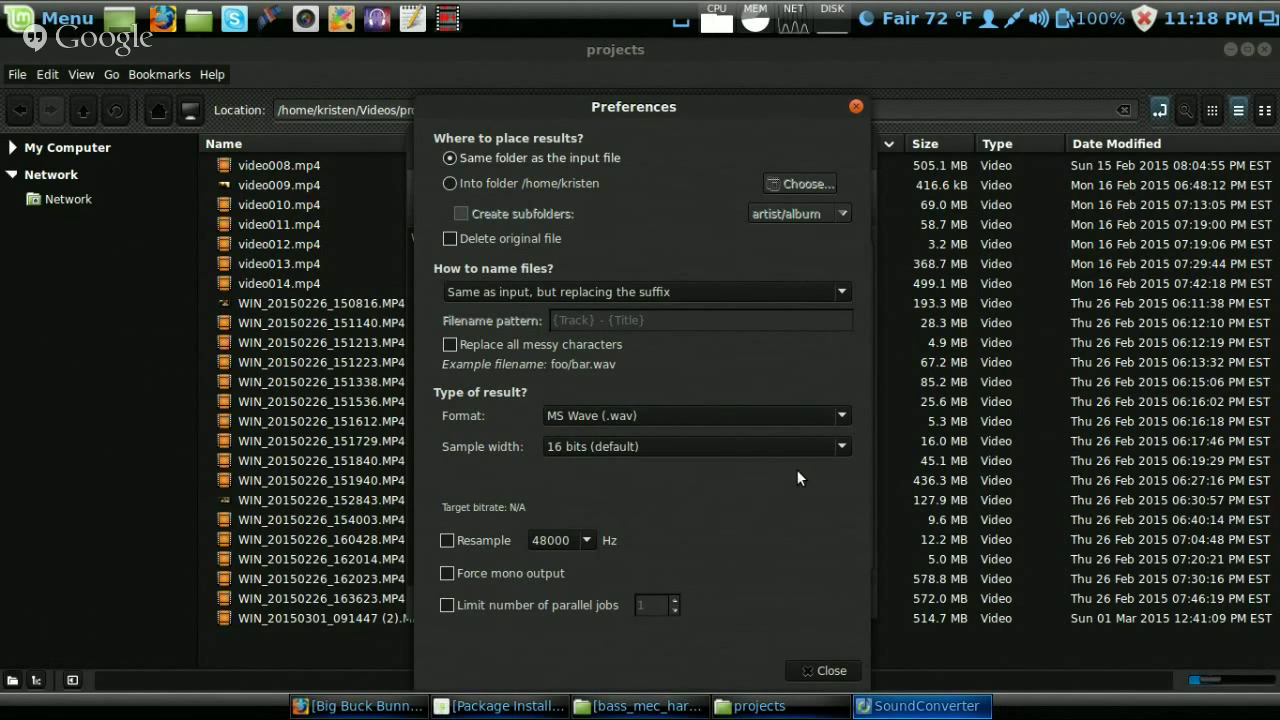
pyautogui.click(826, 670)
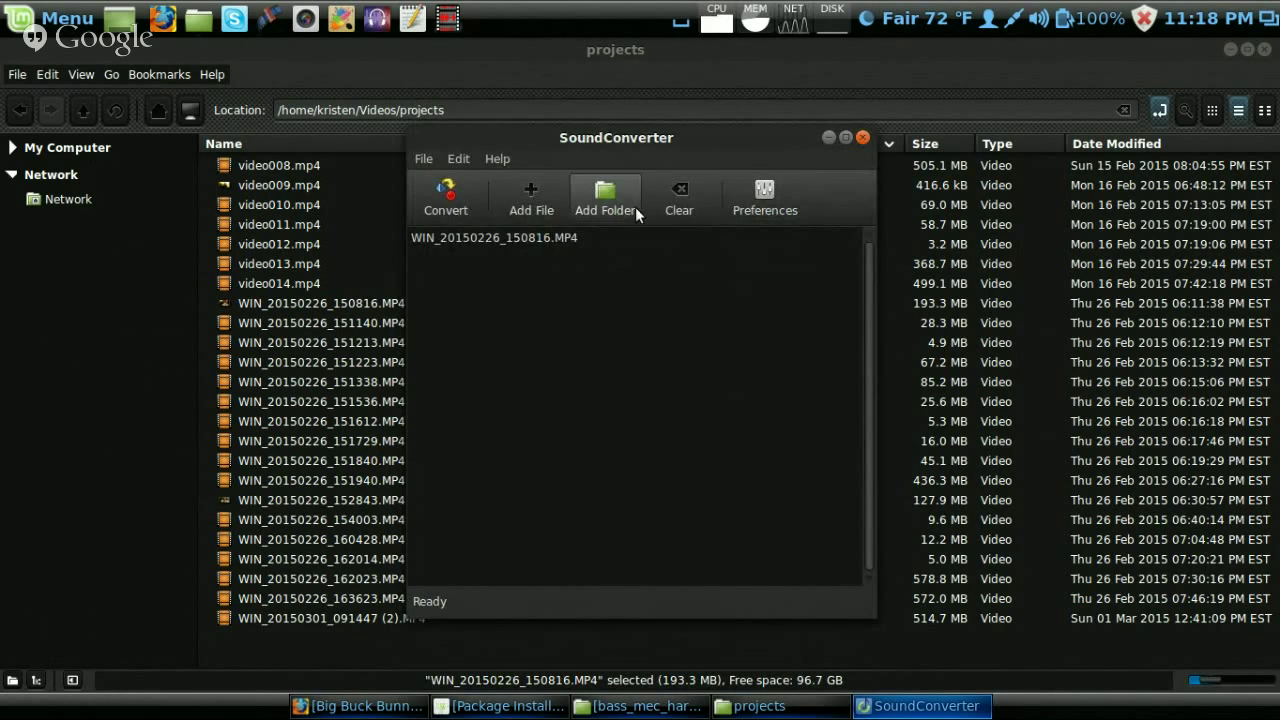
pyautogui.click(440, 197)
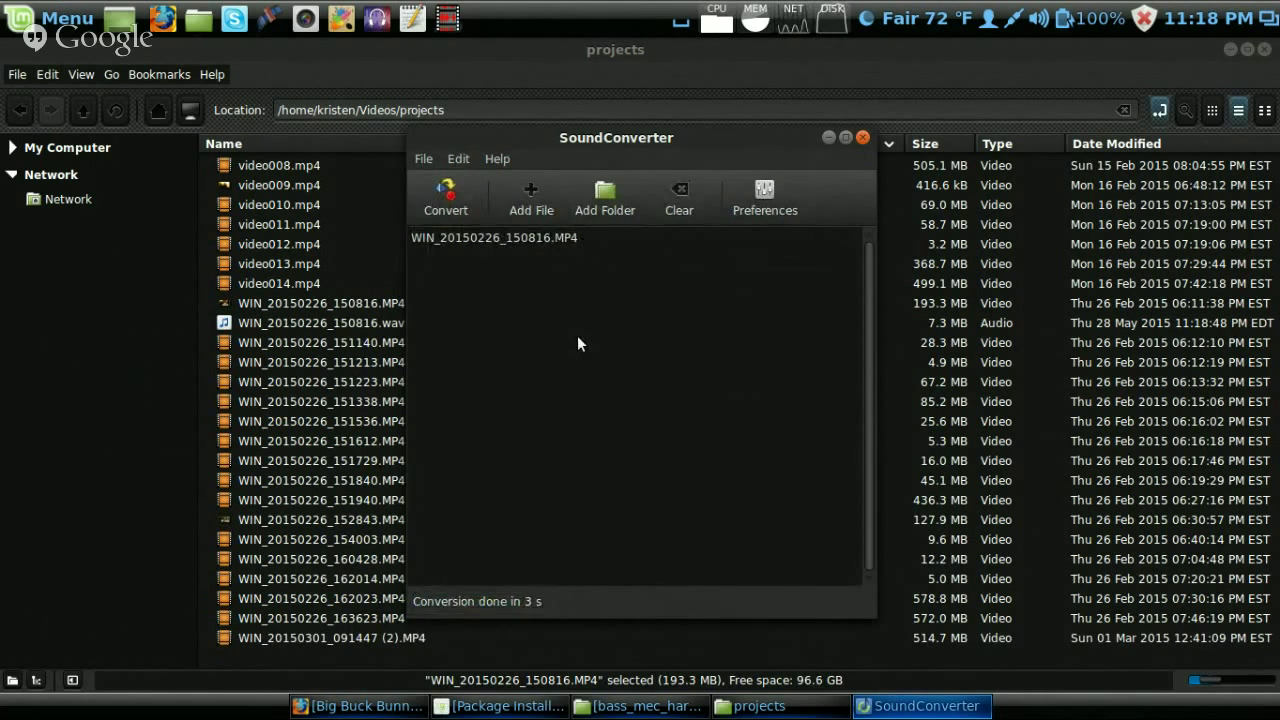
pyautogui.click(861, 136)
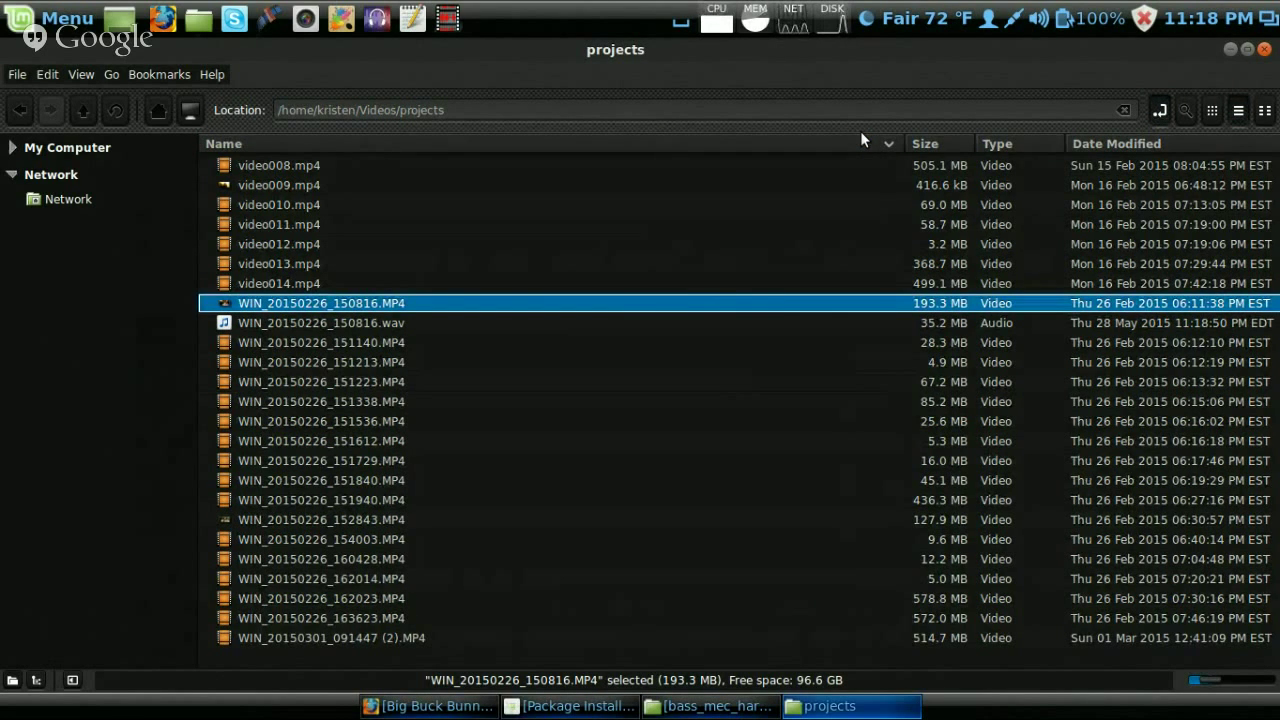
pyautogui.rightClick(753, 327)
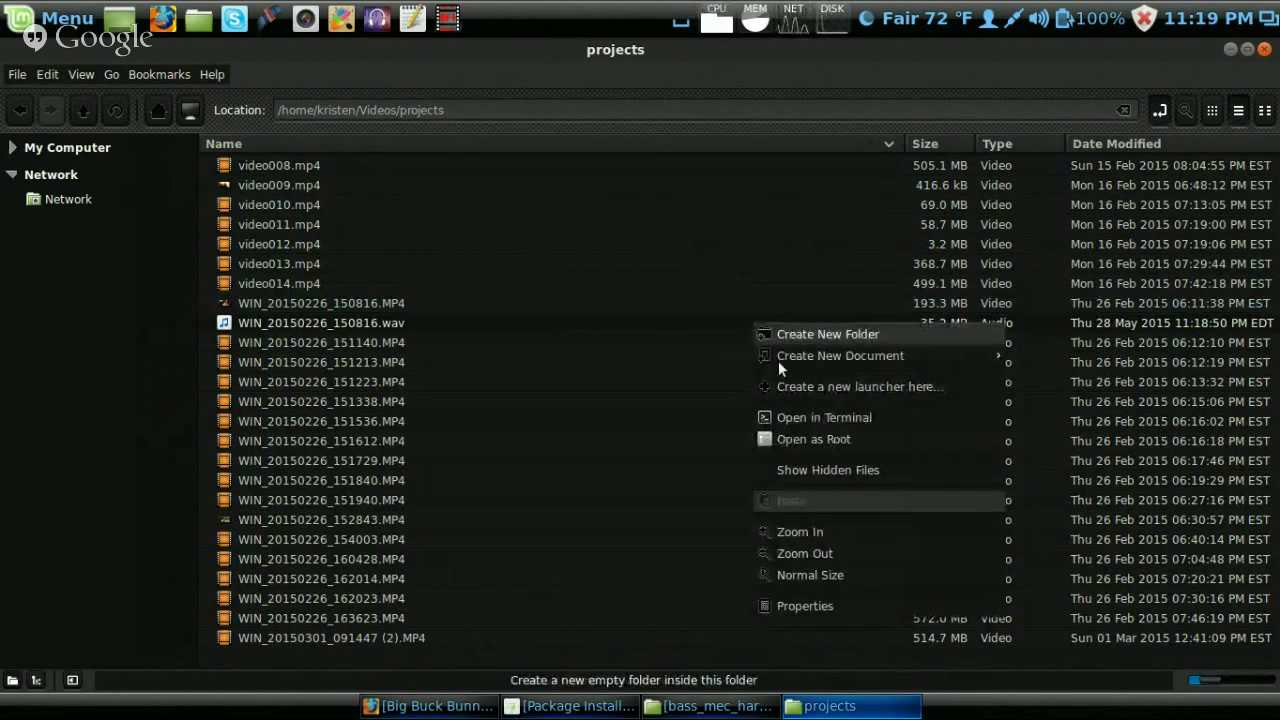
pyautogui.moveTo(897, 347)
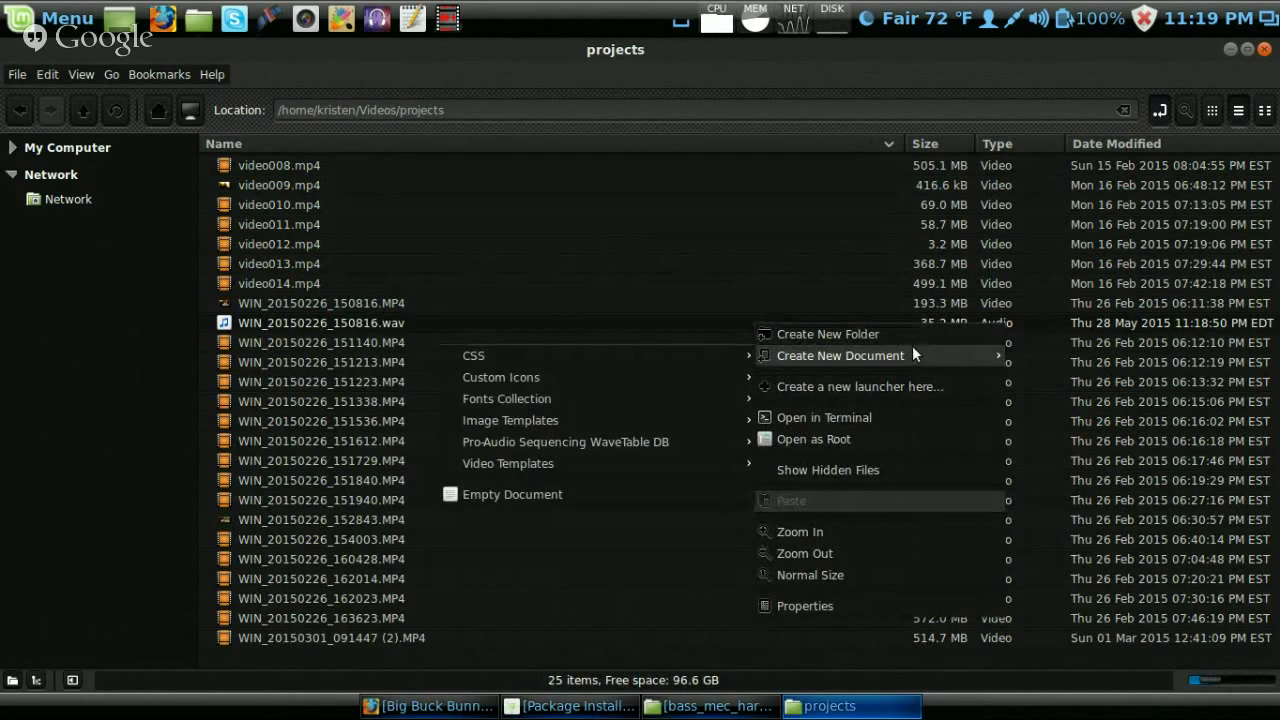
pyautogui.click(669, 303)
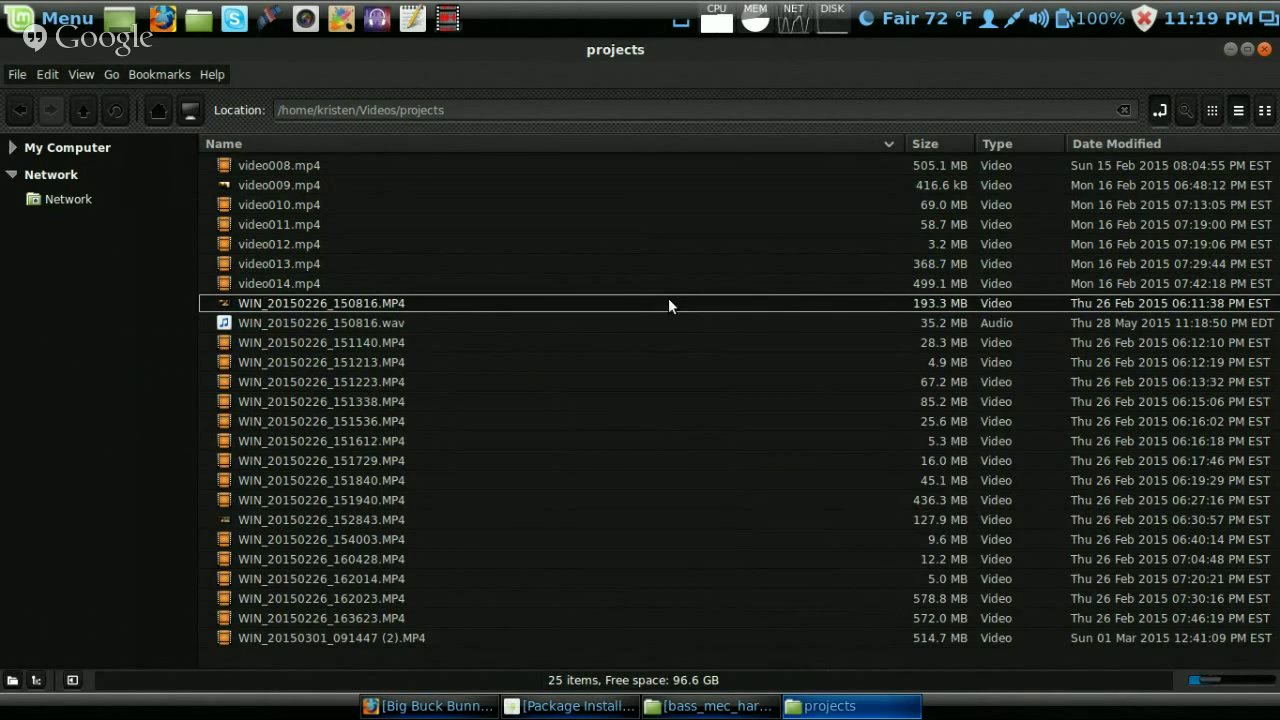
pyautogui.rightClick(669, 300)
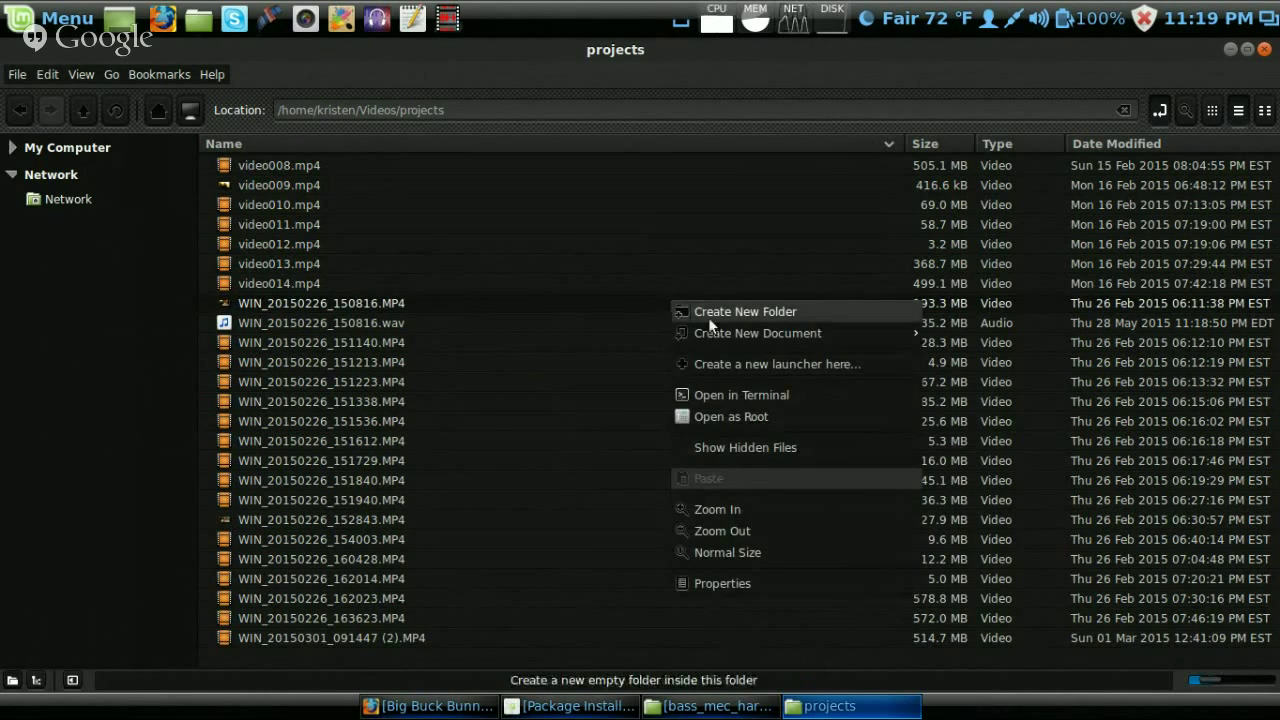
pyautogui.moveTo(715, 332)
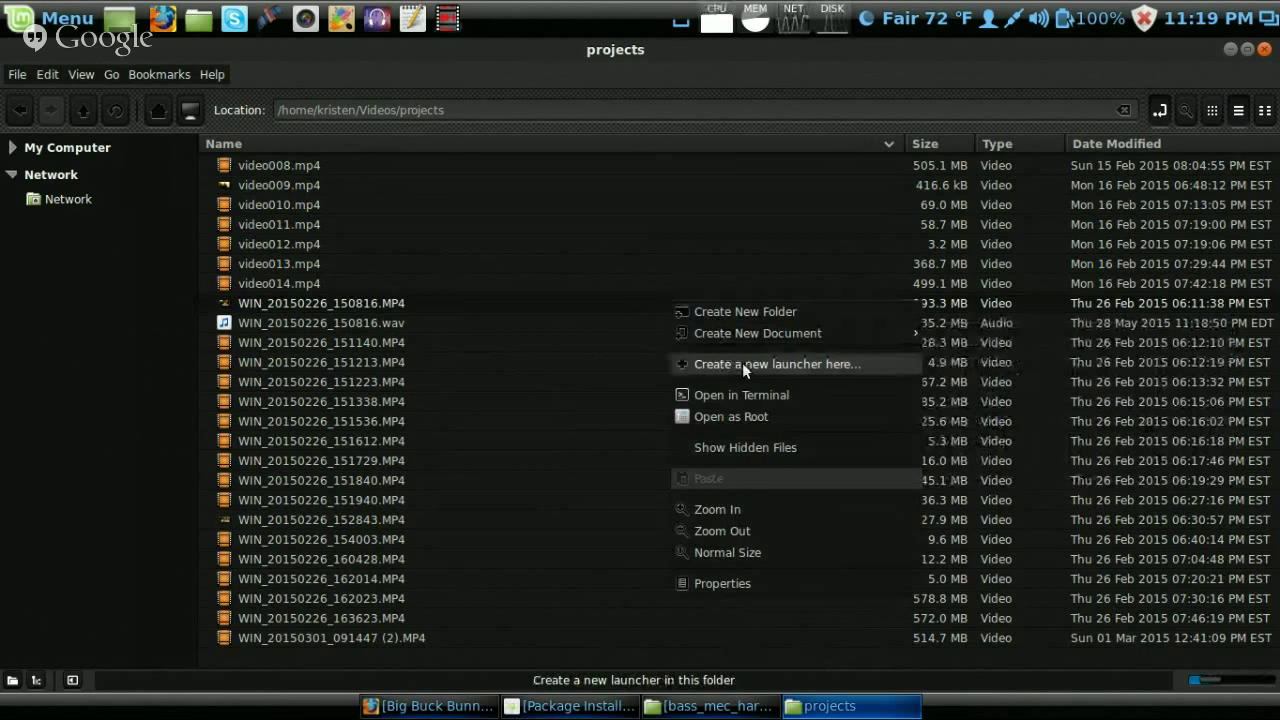
pyautogui.click(496, 317)
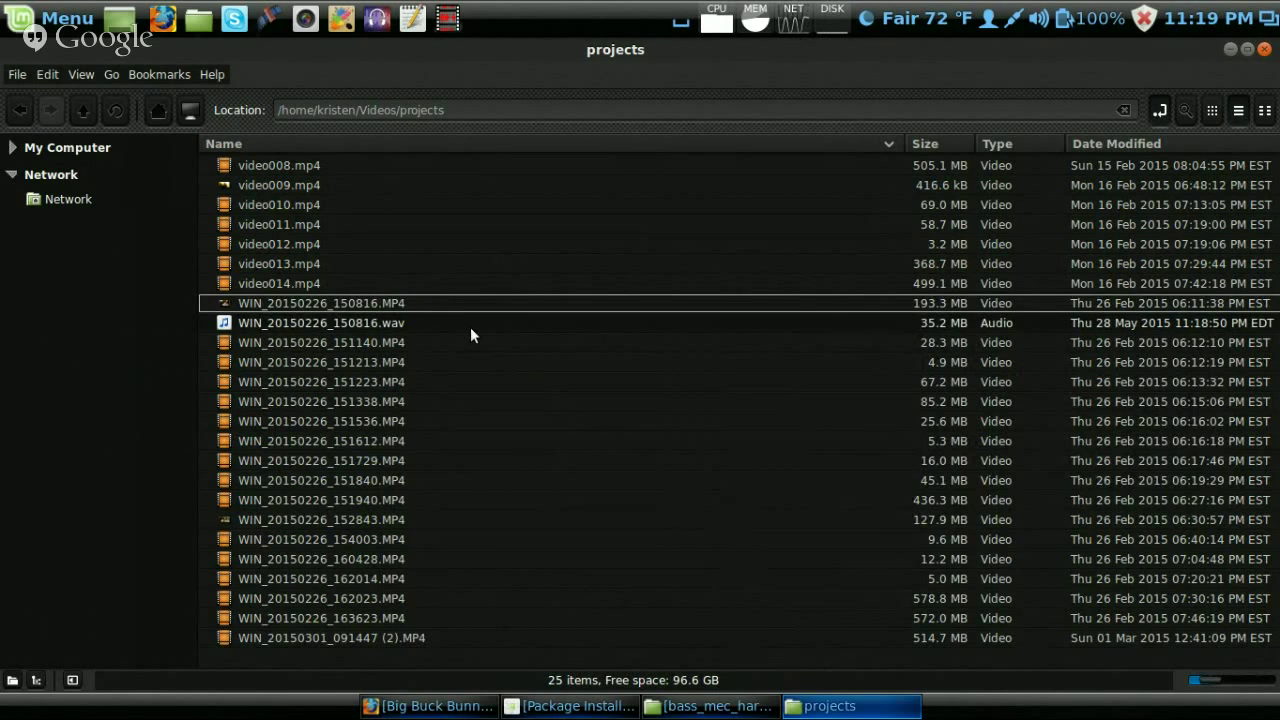
# Play WIN_20150226_150816.wav from the projects folder in Videos and close the player.
pyautogui.click(470, 327)
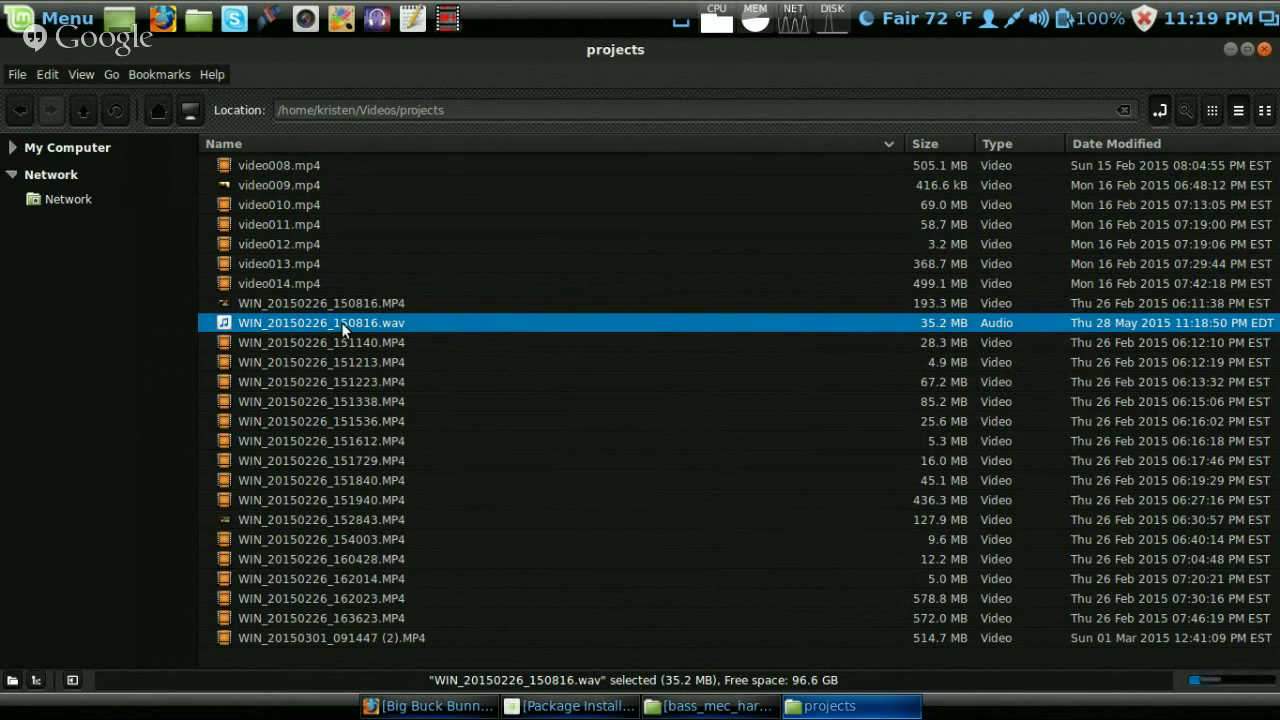
pyautogui.click(305, 321)
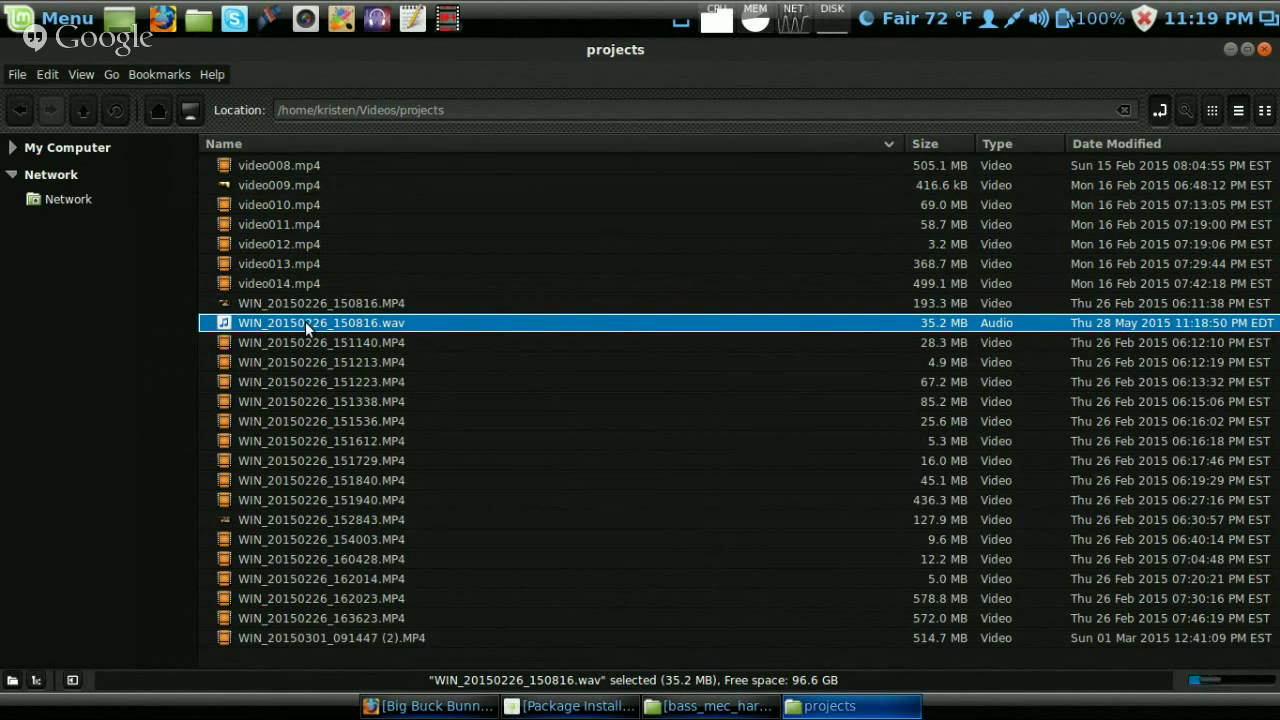
pyautogui.rightClick(305, 321)
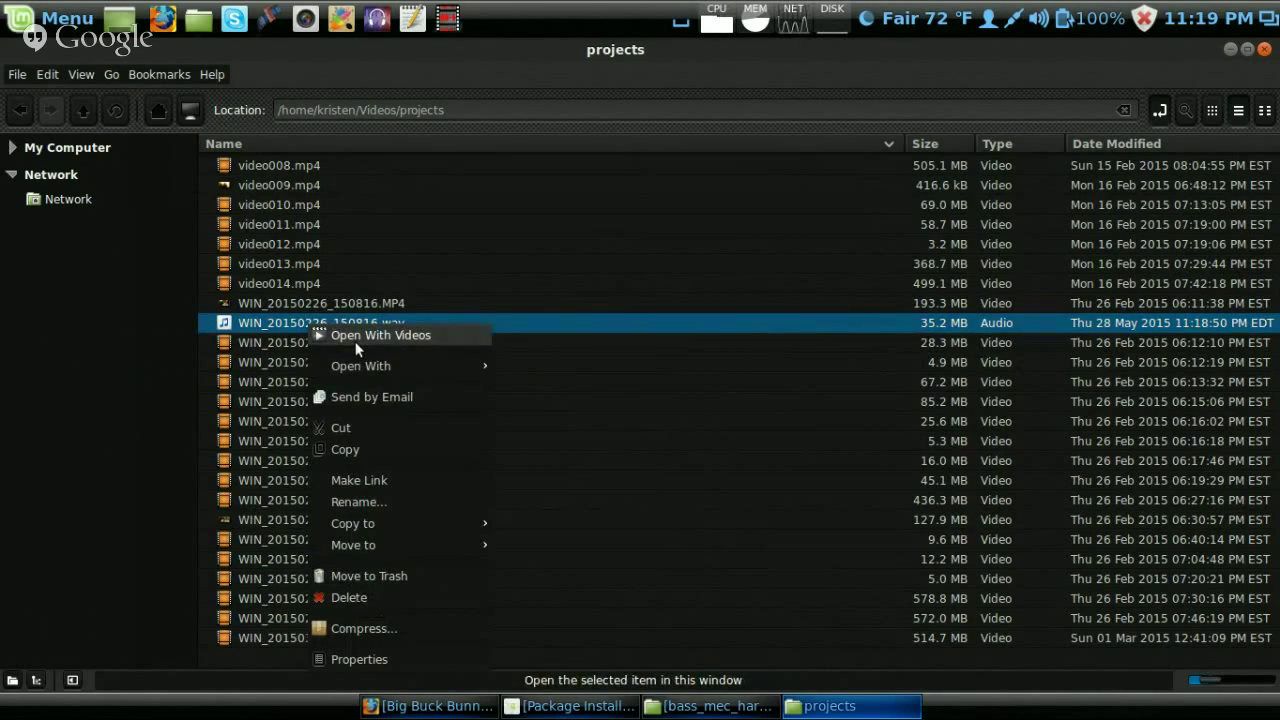
pyautogui.click(355, 341)
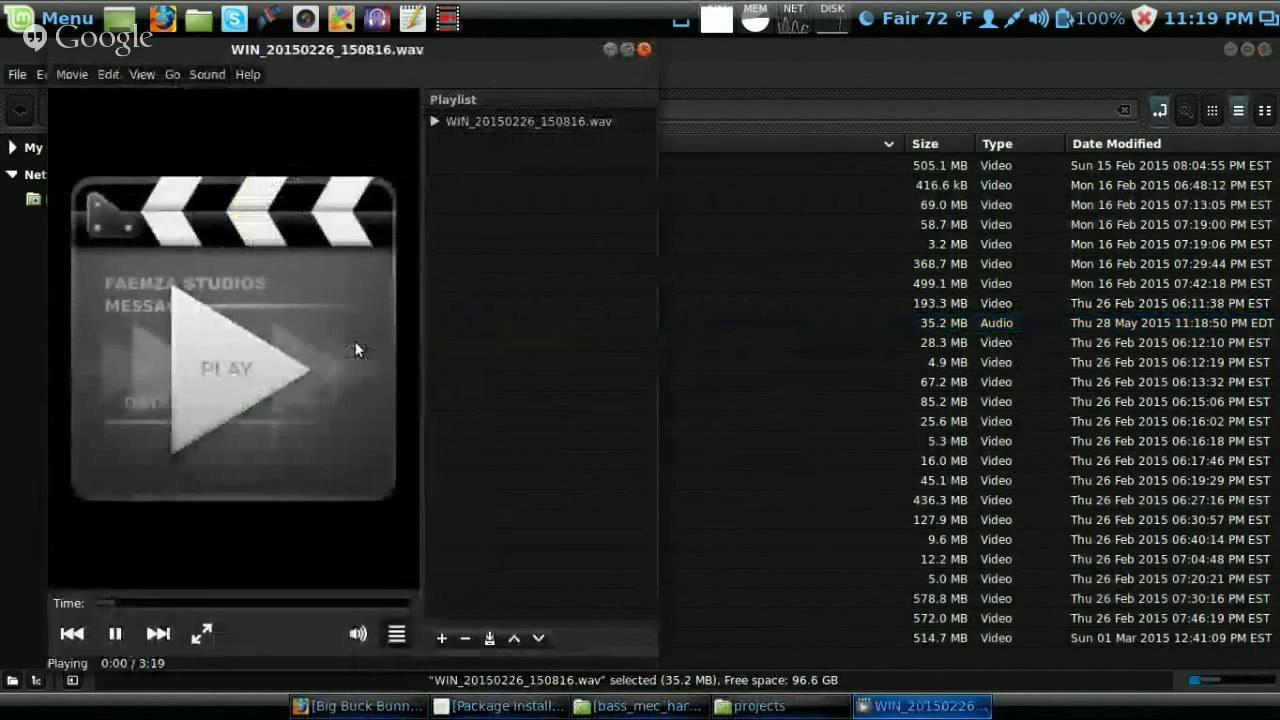
pyautogui.click(647, 50)
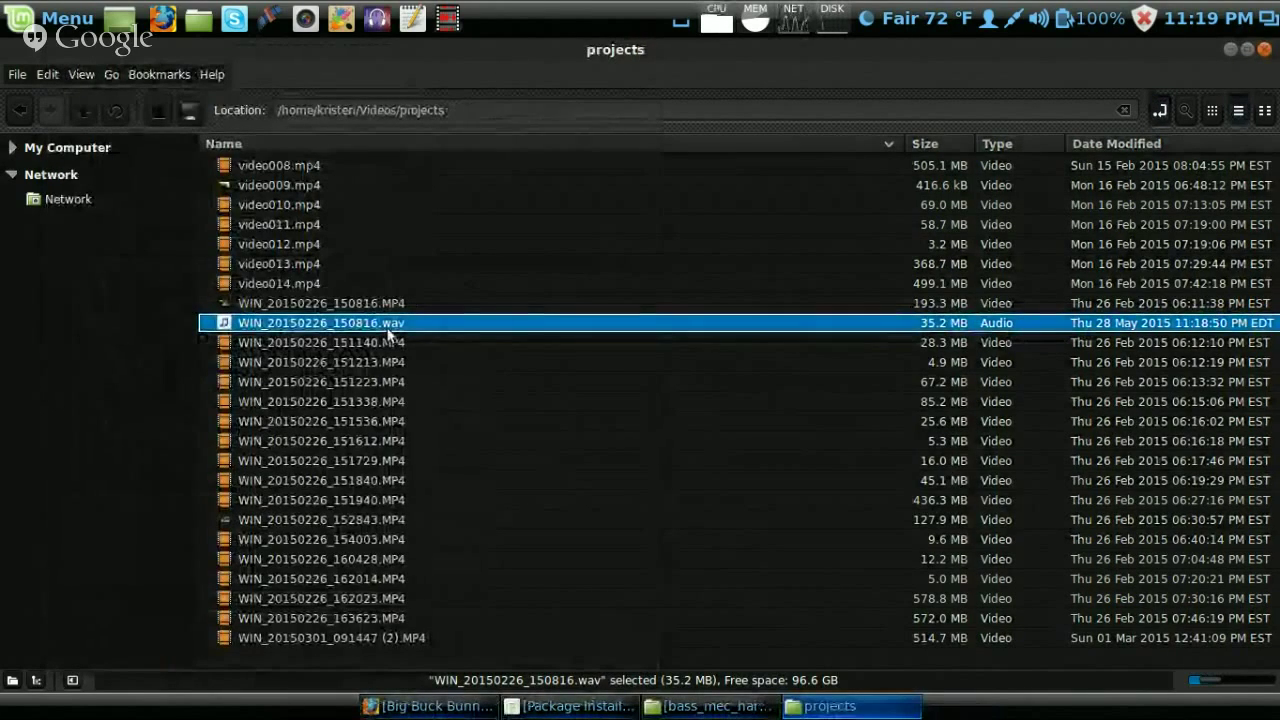
# Open WIN_20150226_150816.wav in Audacity, making a copy of the file before editing.
pyautogui.rightClick(394, 326)
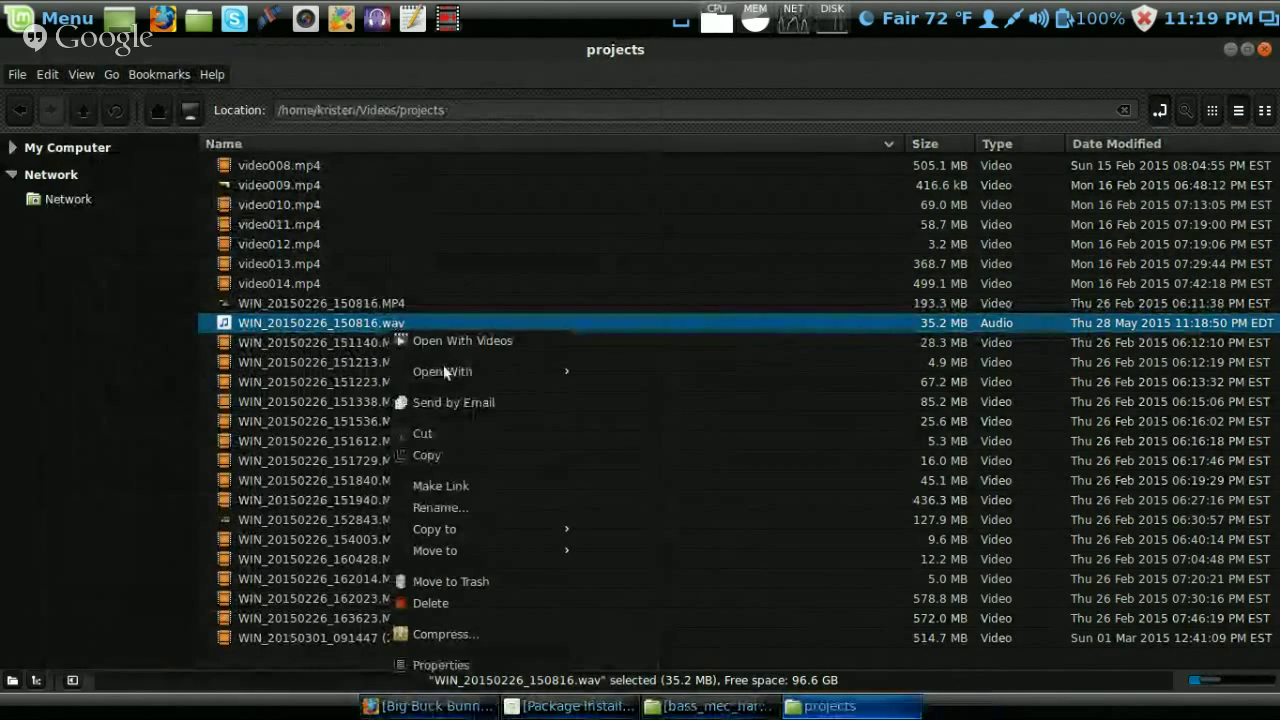
pyautogui.moveTo(448, 374)
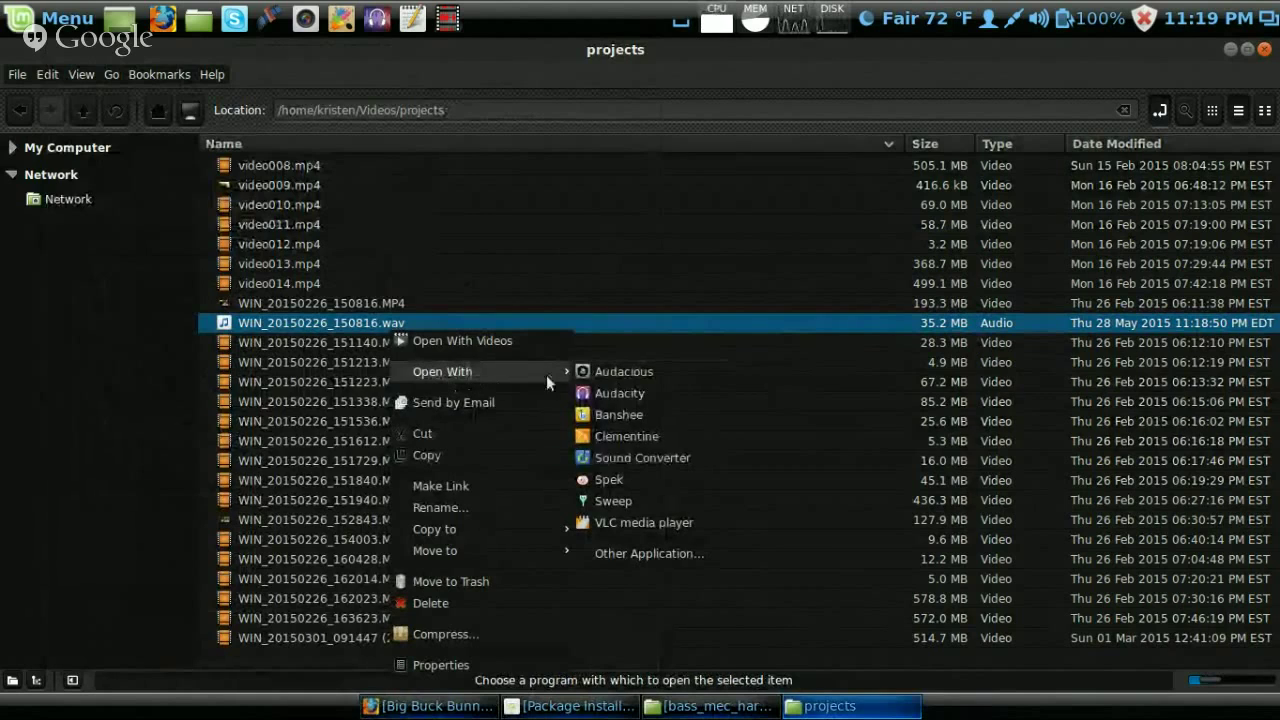
pyautogui.click(615, 393)
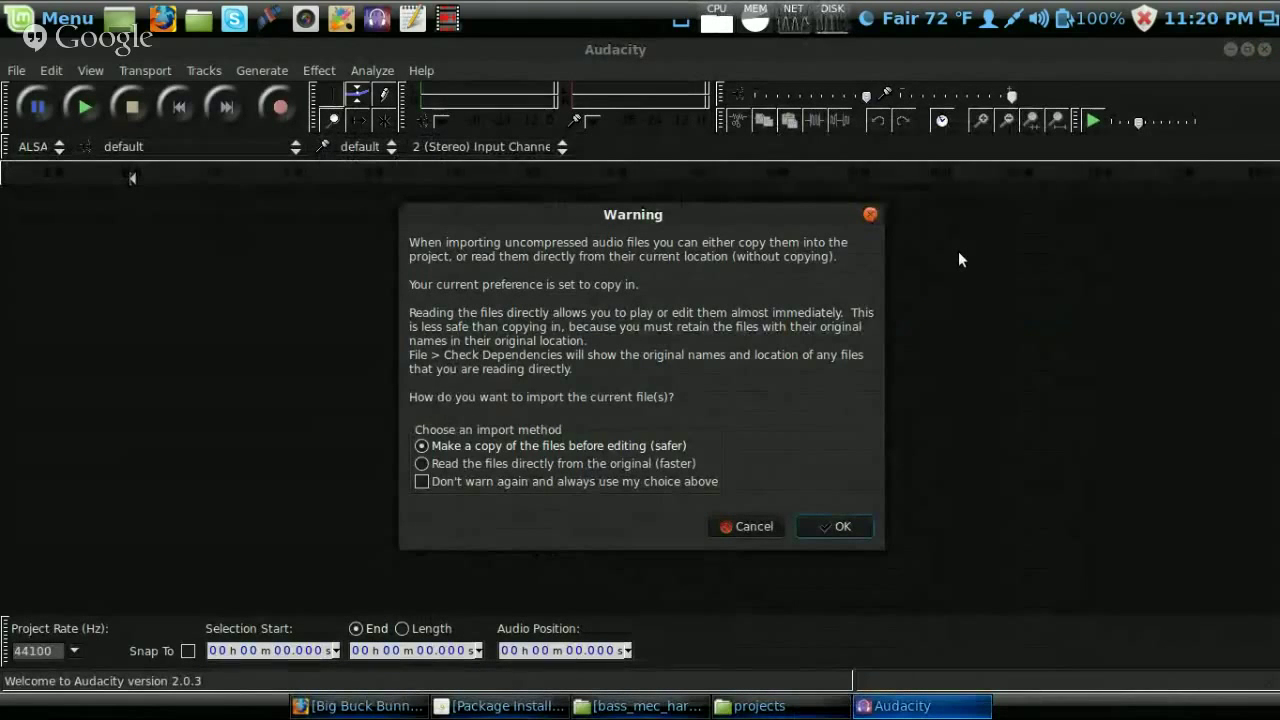
pyautogui.click(840, 527)
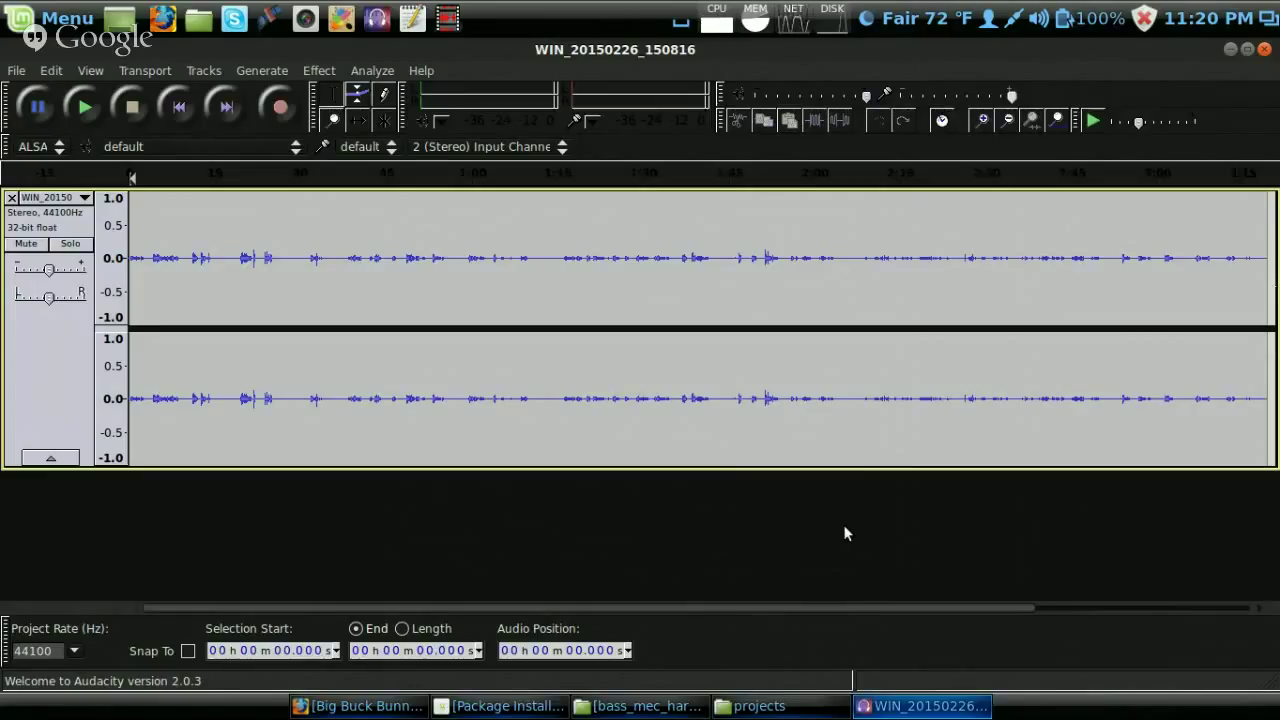
# Start exporting the audio as an MP3 file with the quality set to 64 kbps.
pyautogui.click(17, 71)
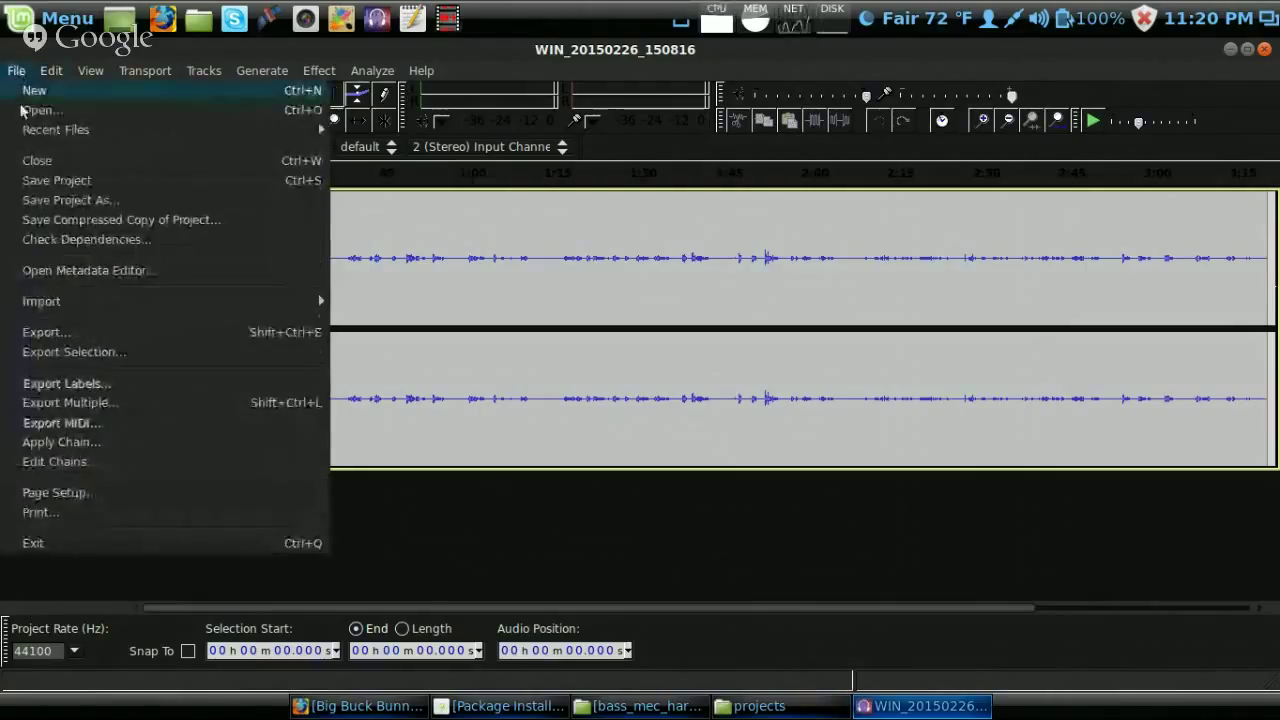
pyautogui.click(45, 332)
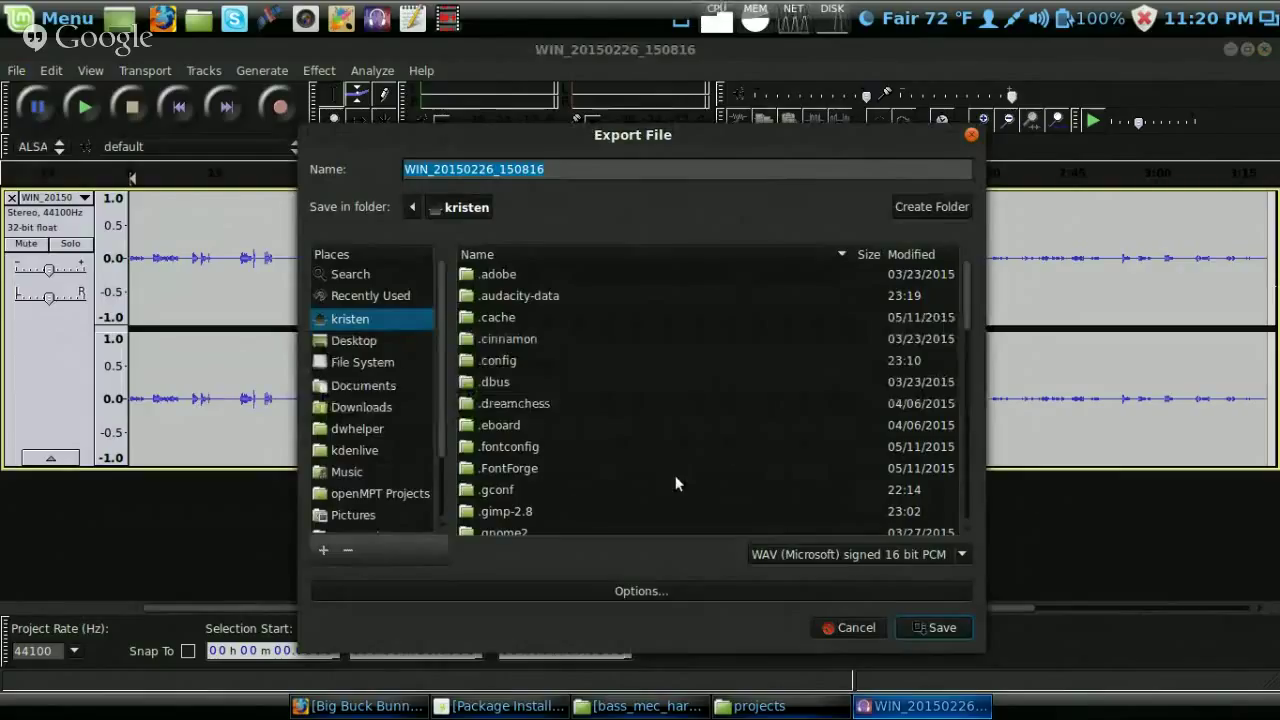
pyautogui.click(962, 552)
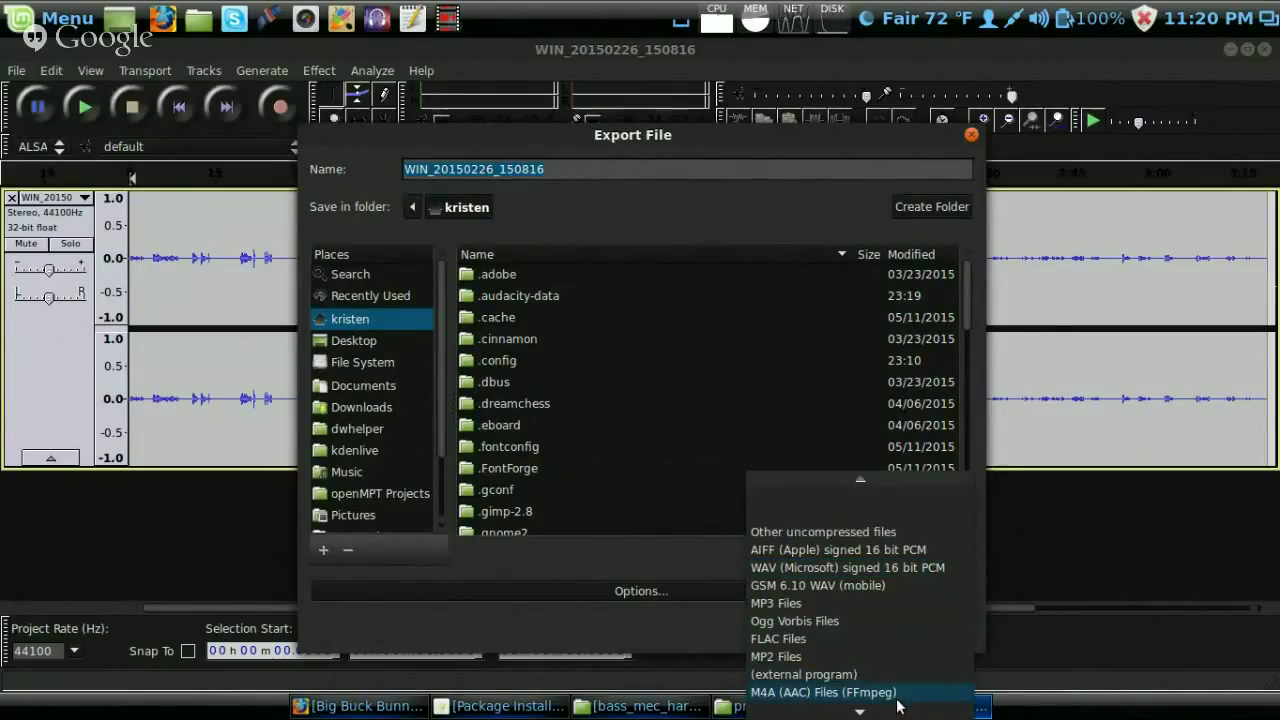
pyautogui.click(892, 604)
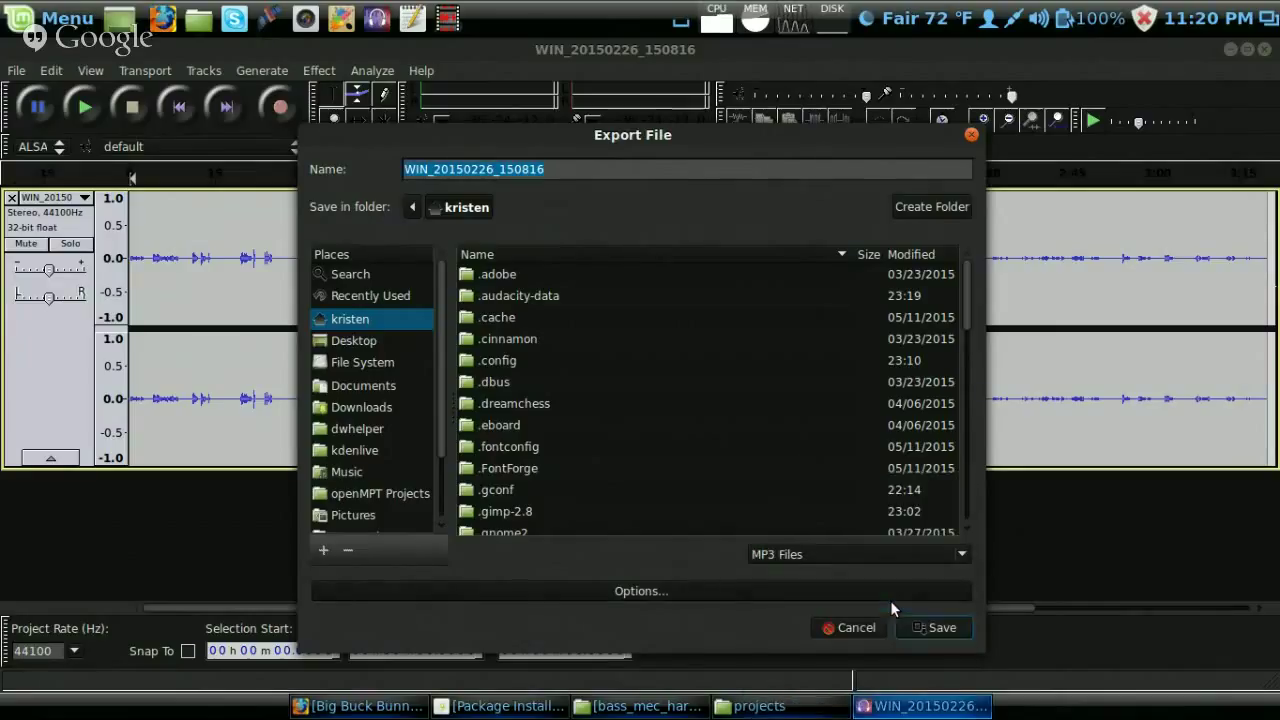
pyautogui.click(742, 581)
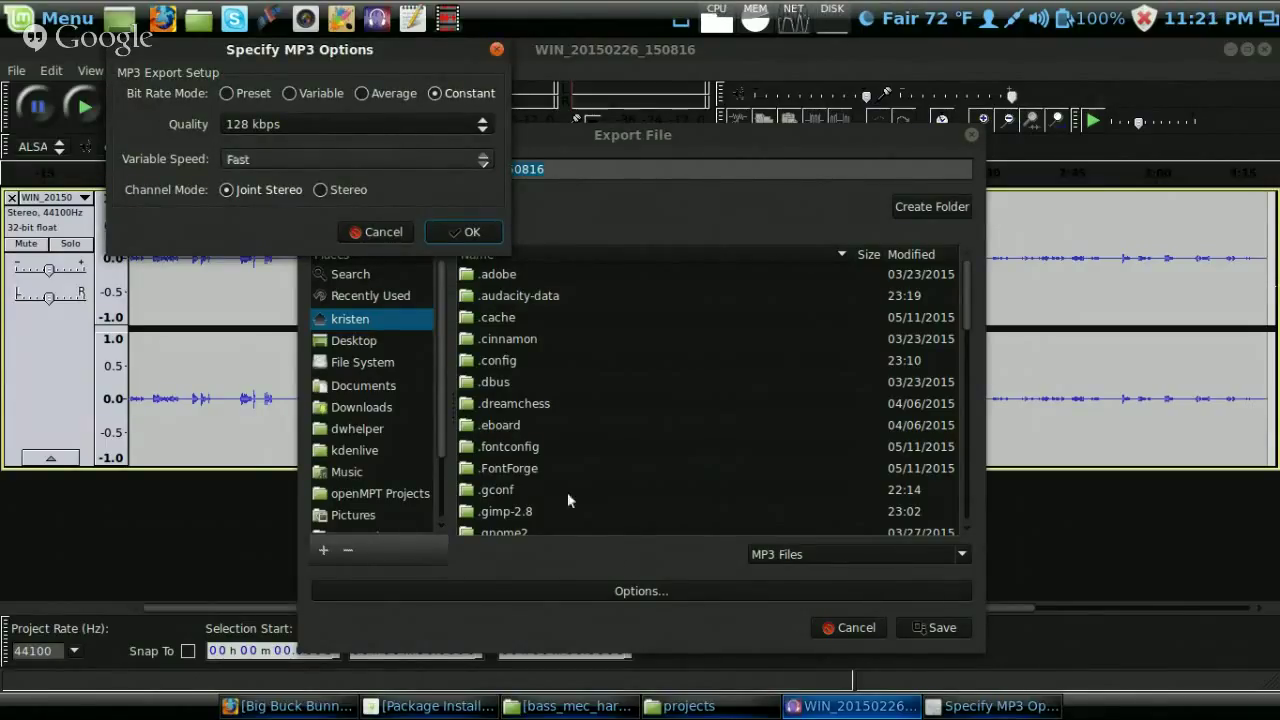
pyautogui.click(487, 126)
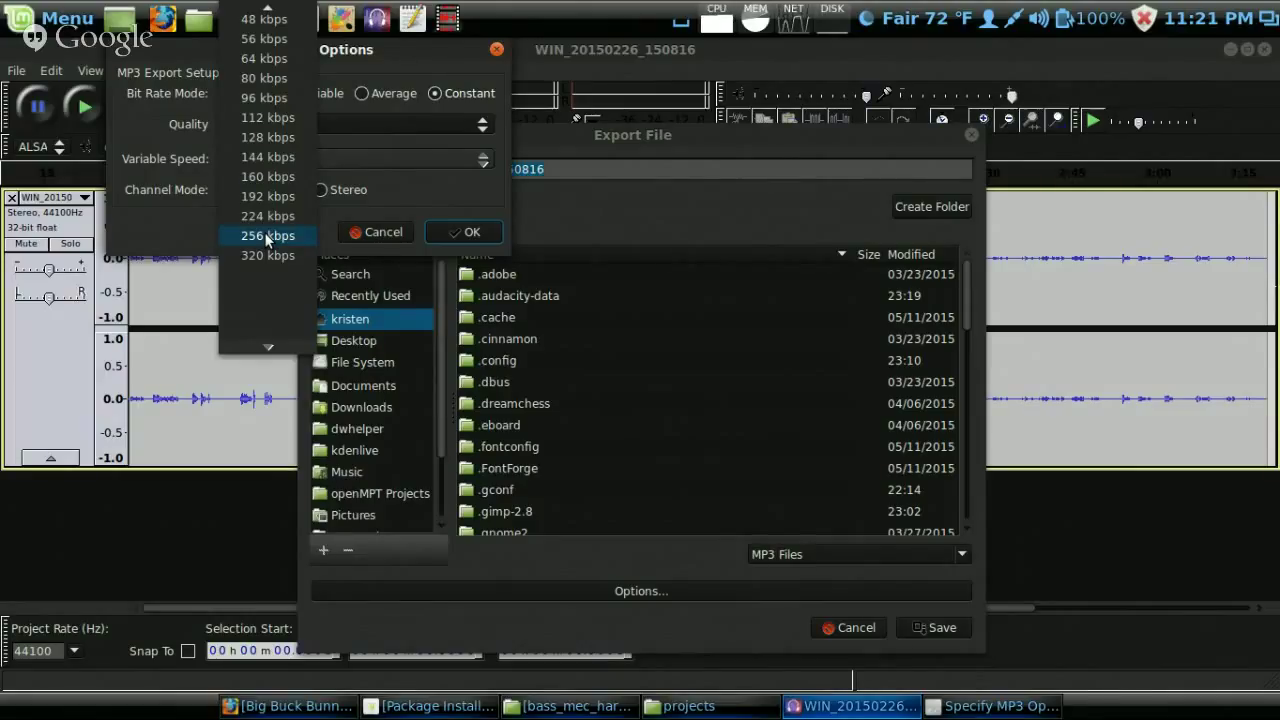
pyautogui.click(268, 58)
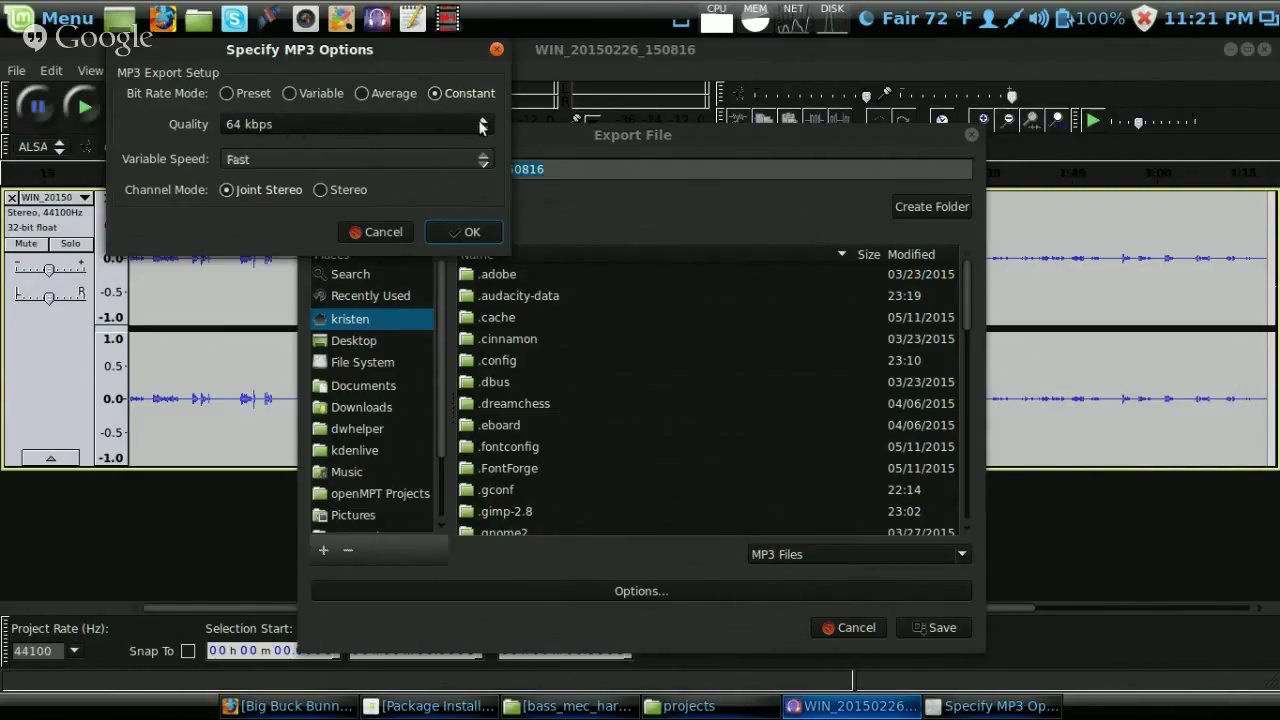
pyautogui.click(462, 232)
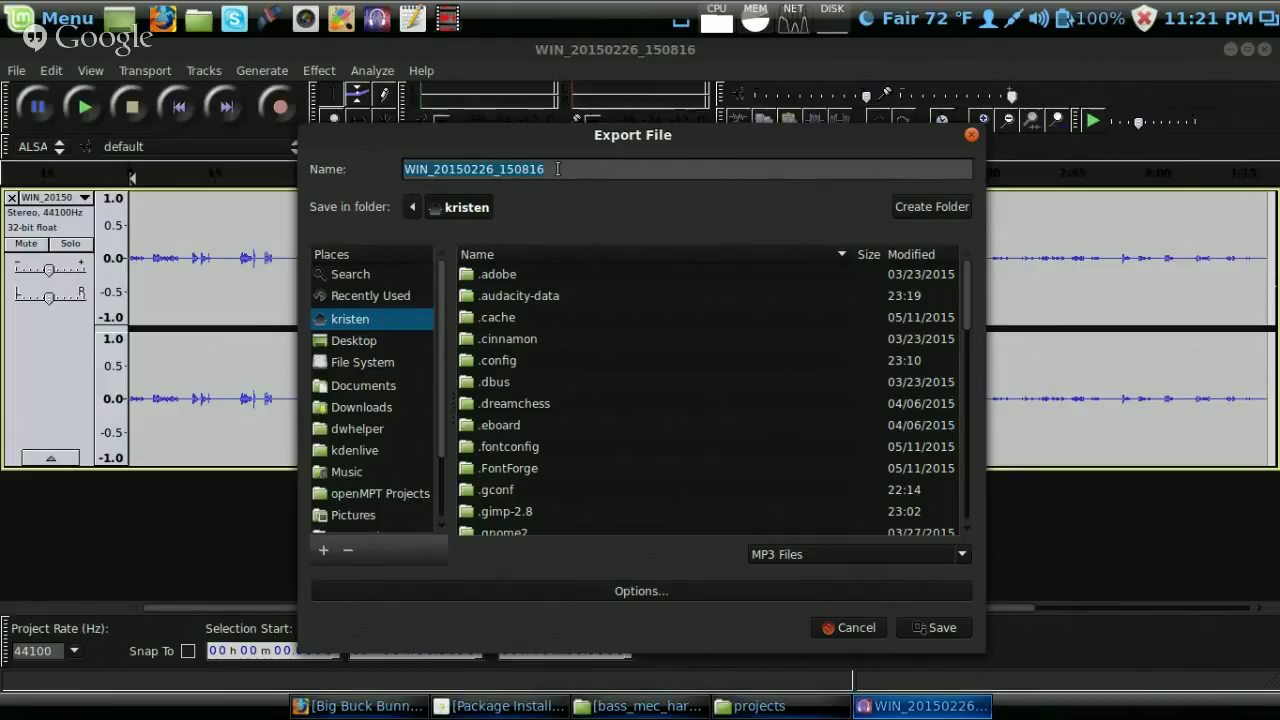
# Name the export WIN_20150226_150816.mp3 and save it in the projects folder in Videos, leaving the metadata empty.
pyautogui.press('Tab')
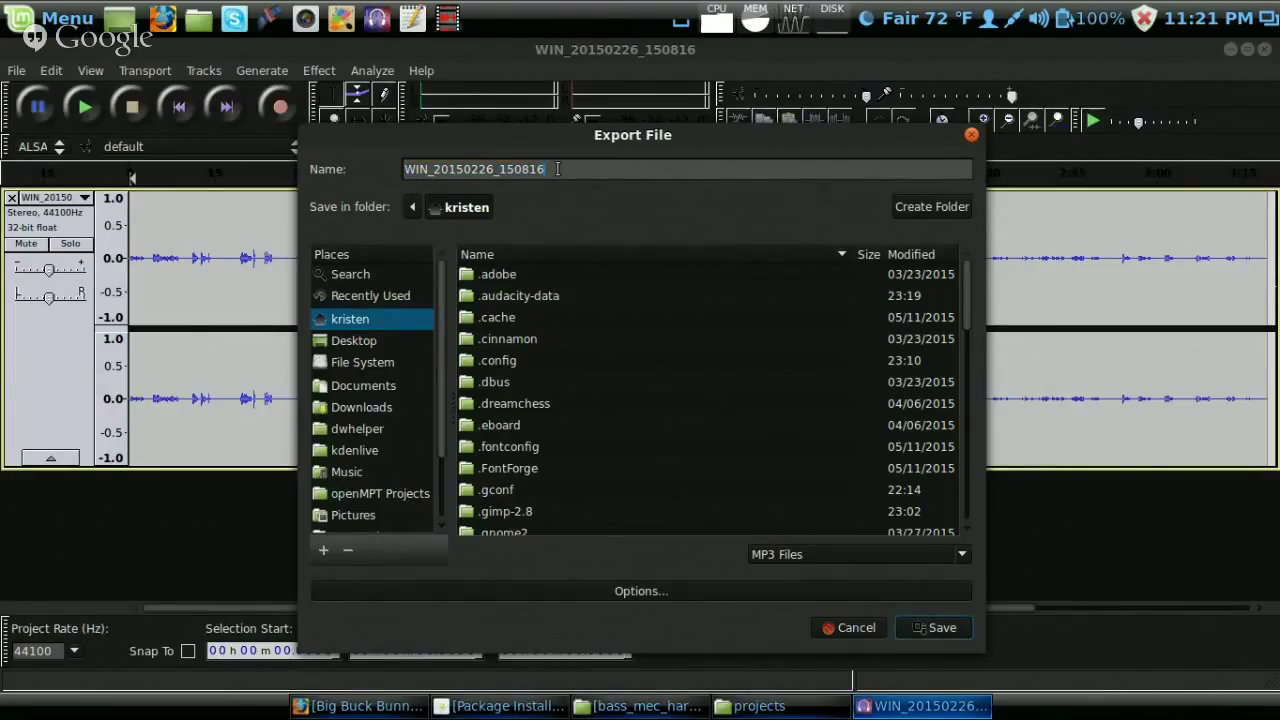
pyautogui.click(557, 169)
pyautogui.write('.mp3')
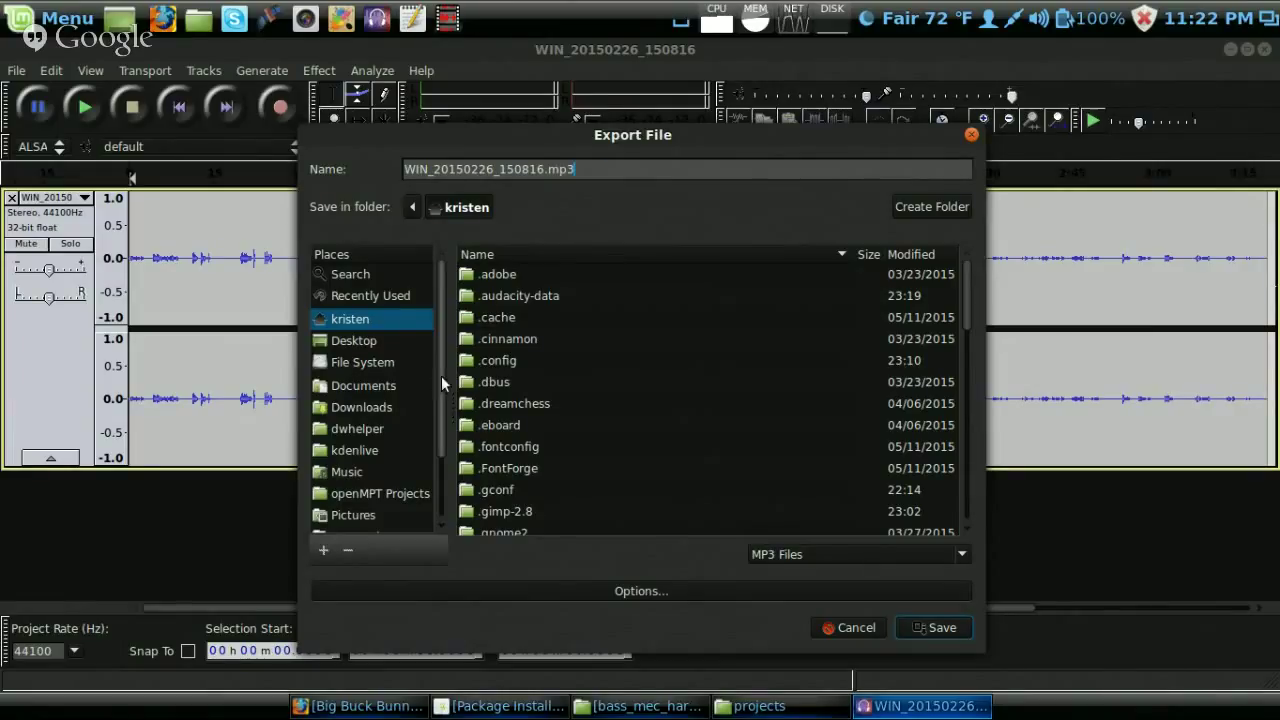
pyautogui.scroll(-3, 441, 375)
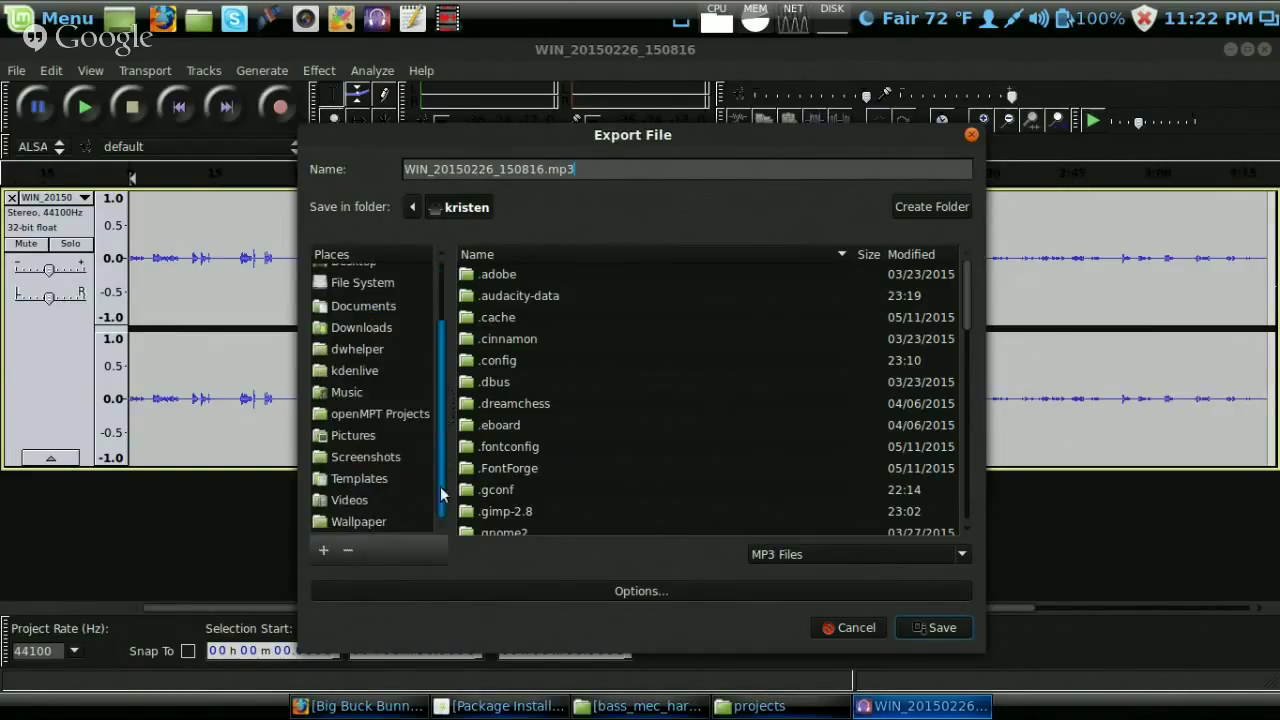
pyautogui.click(363, 502)
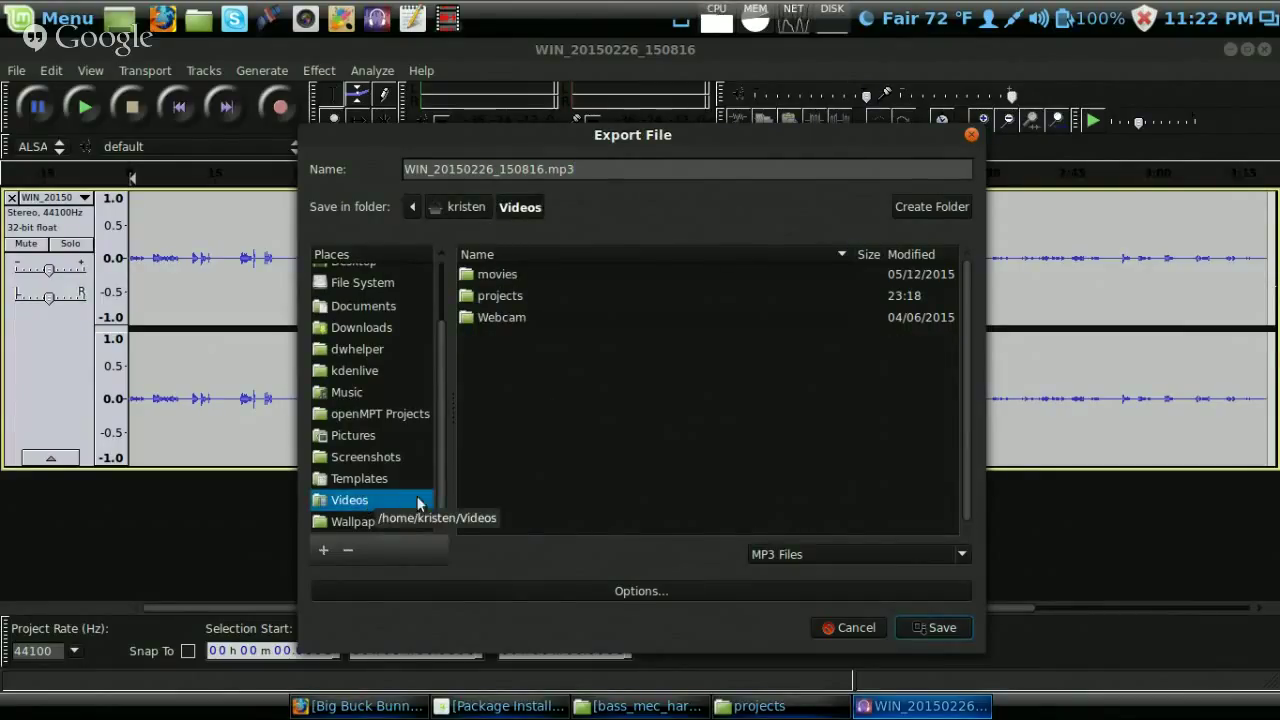
pyautogui.click(506, 297)
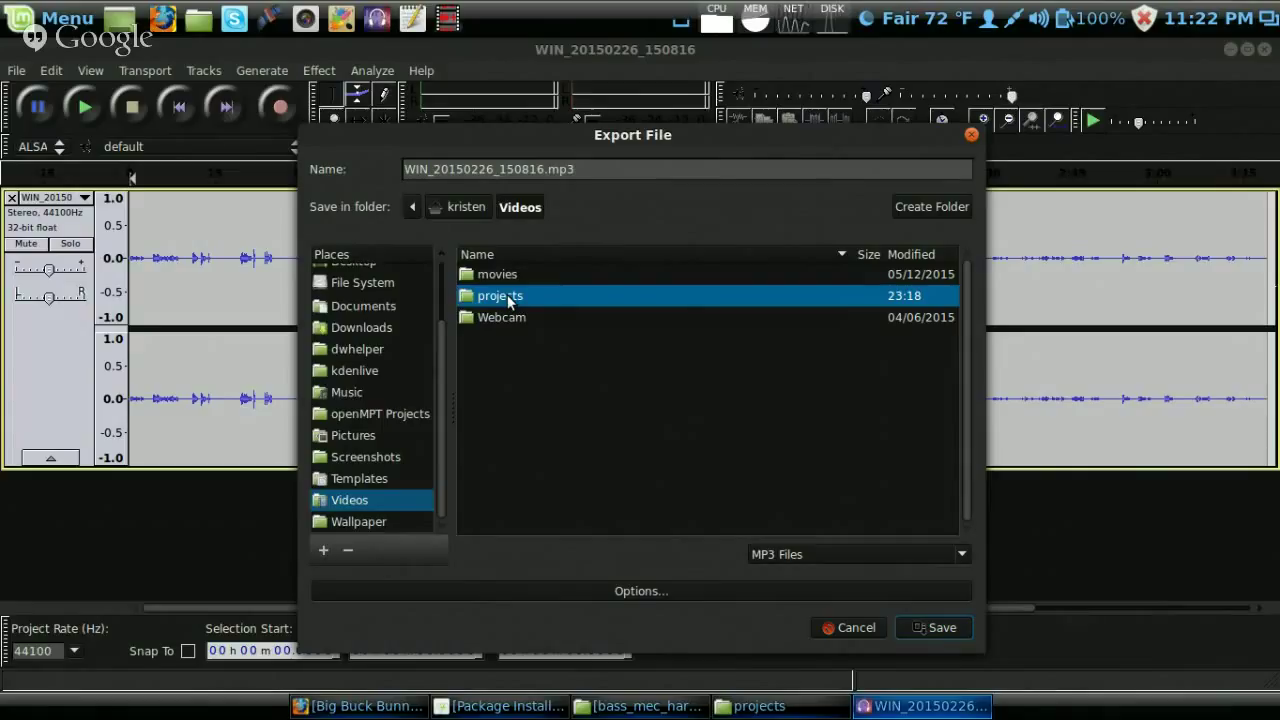
pyautogui.doubleClick(507, 297)
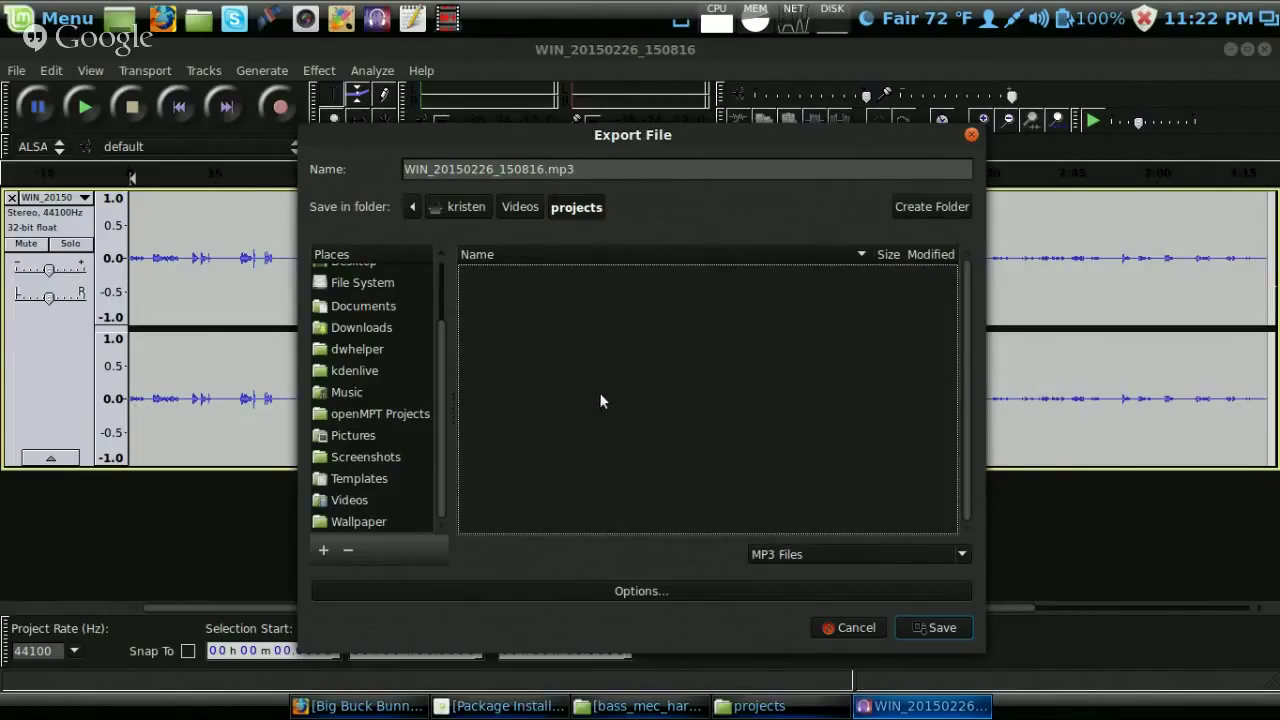
pyautogui.click(933, 628)
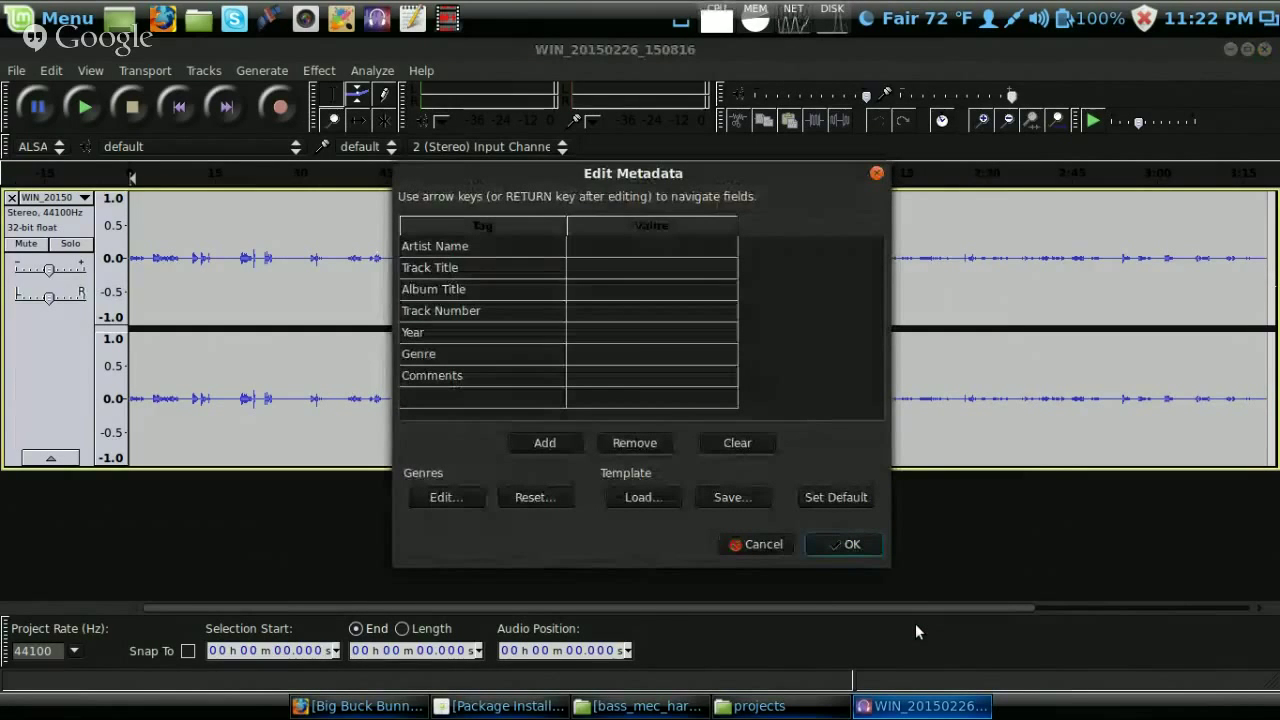
pyautogui.click(852, 545)
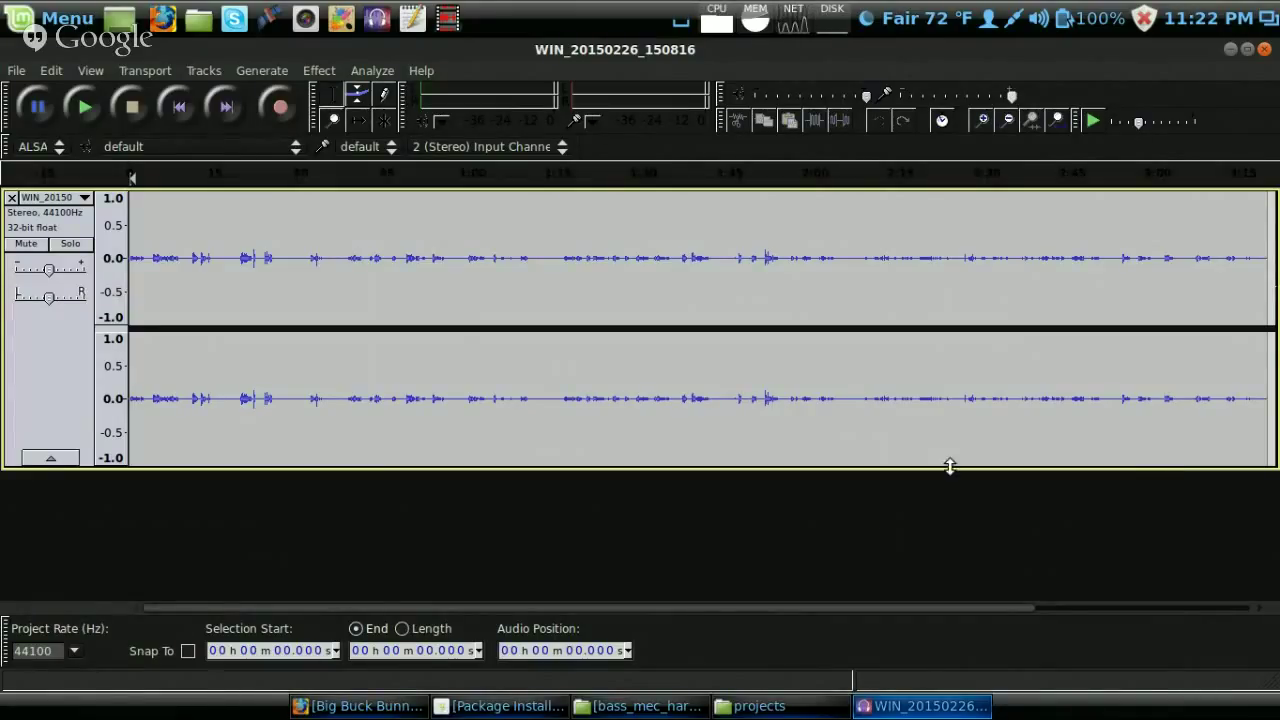
# Close the Audacity project without saving changes.
pyautogui.click(1264, 49)
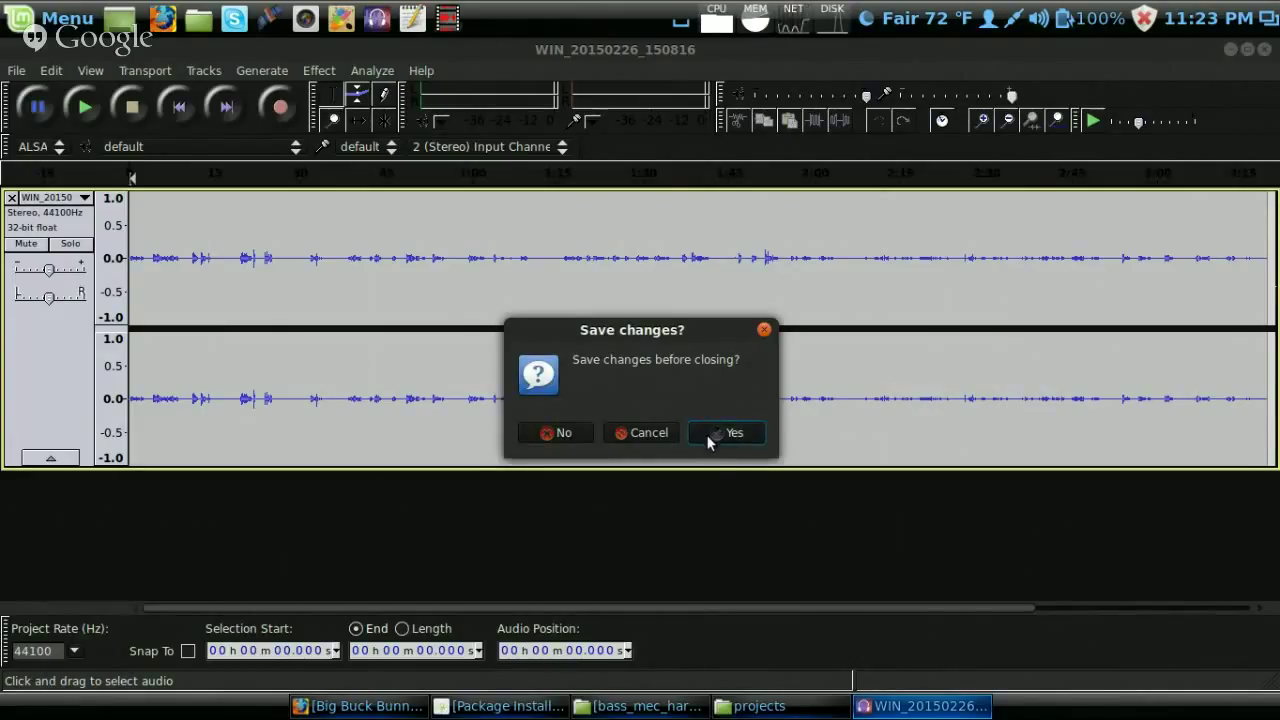
pyautogui.click(566, 433)
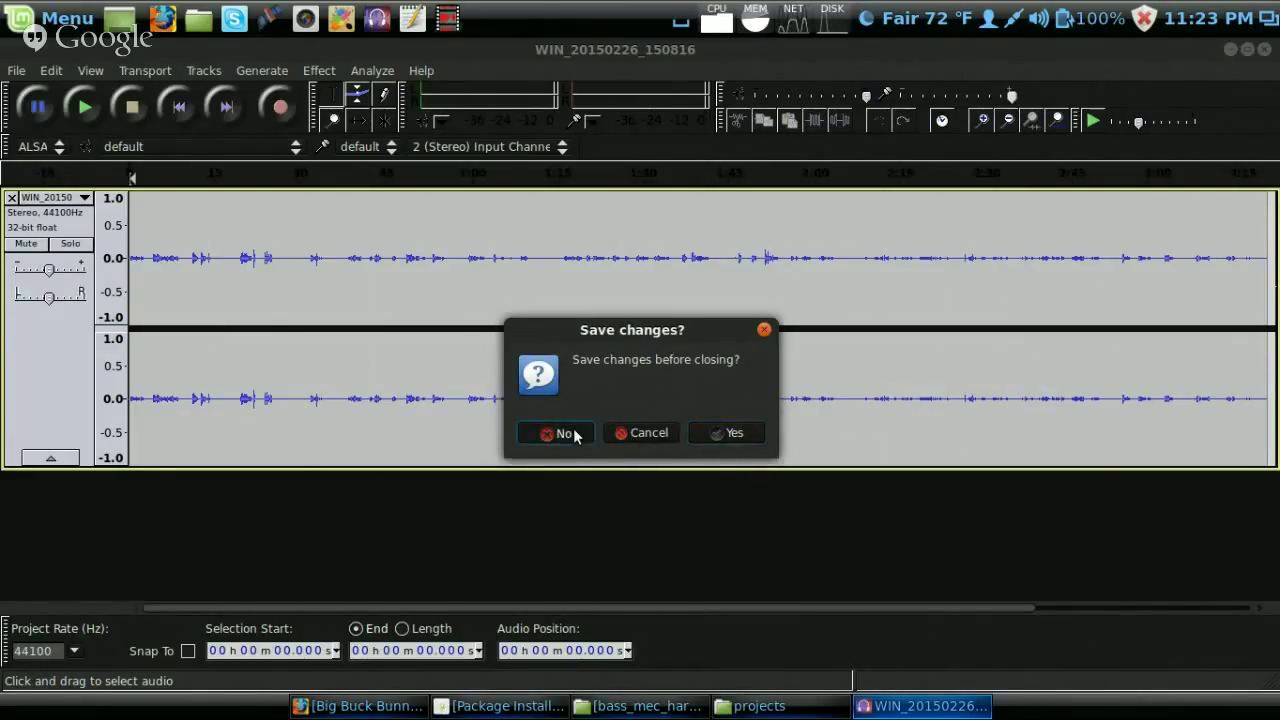
pyautogui.click(563, 433)
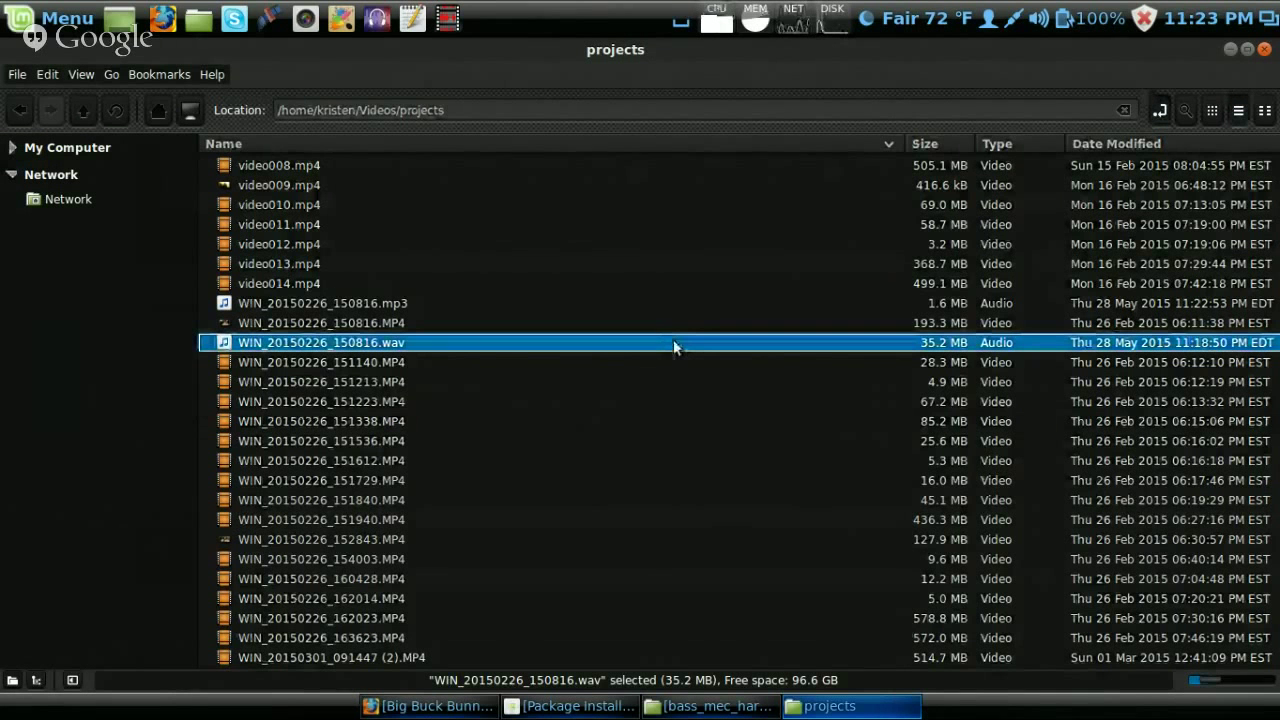
# Permanently delete WIN_20150226_150816.wav from the projects folder.
pyautogui.rightClick(383, 341)
pyautogui.moveTo(464, 561)
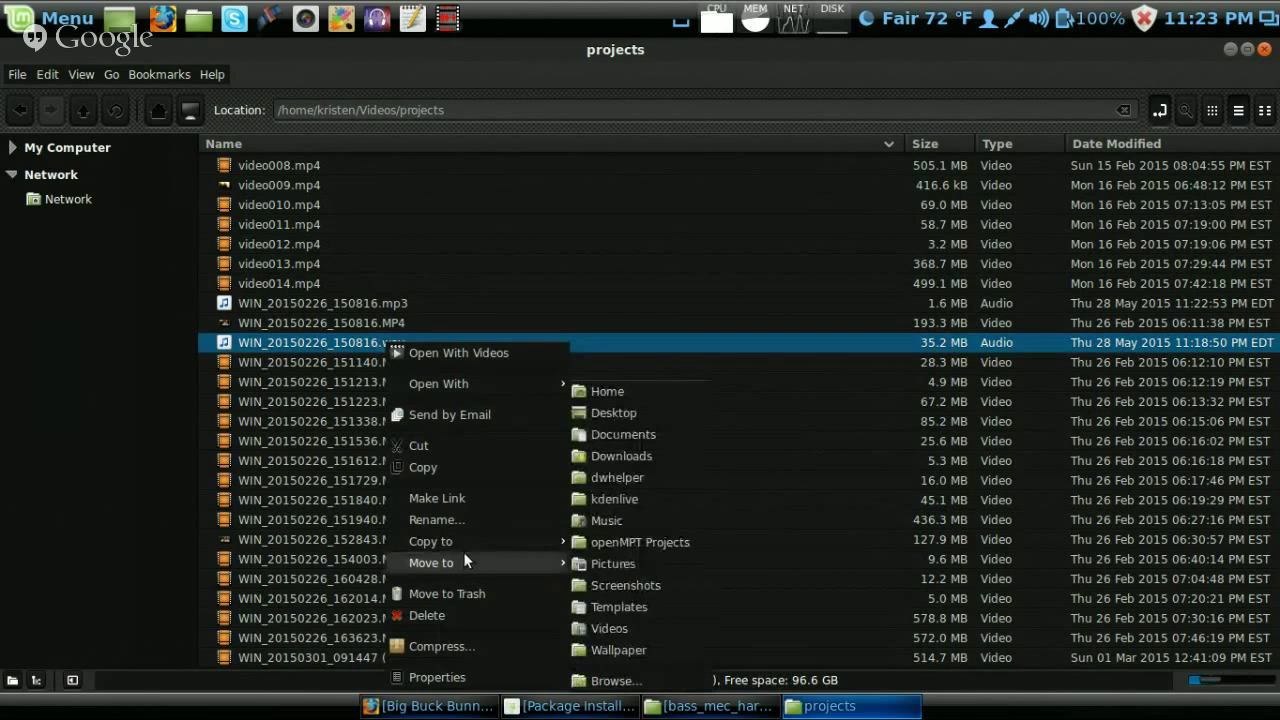
pyautogui.click(468, 614)
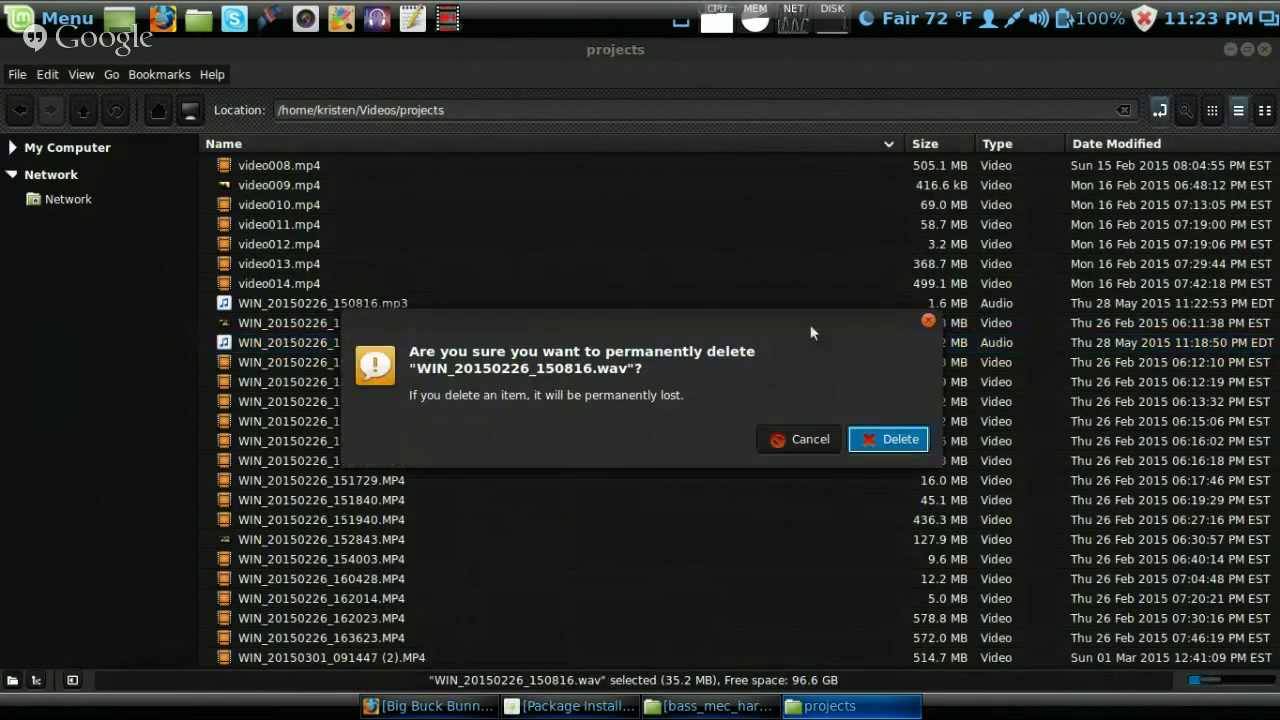
pyautogui.click(878, 441)
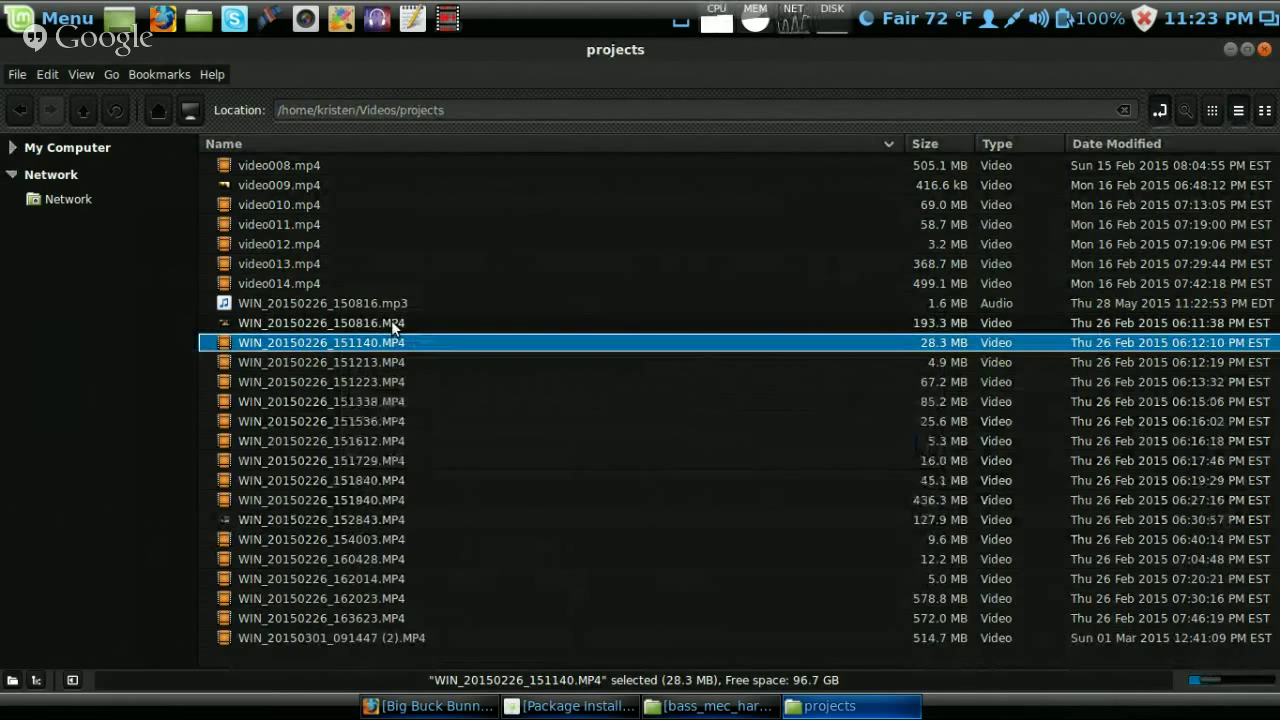
# Play WIN_20150226_150816.mp3 in VLC media player, stop and restart playback, and close the player.
pyautogui.rightClick(391, 322)
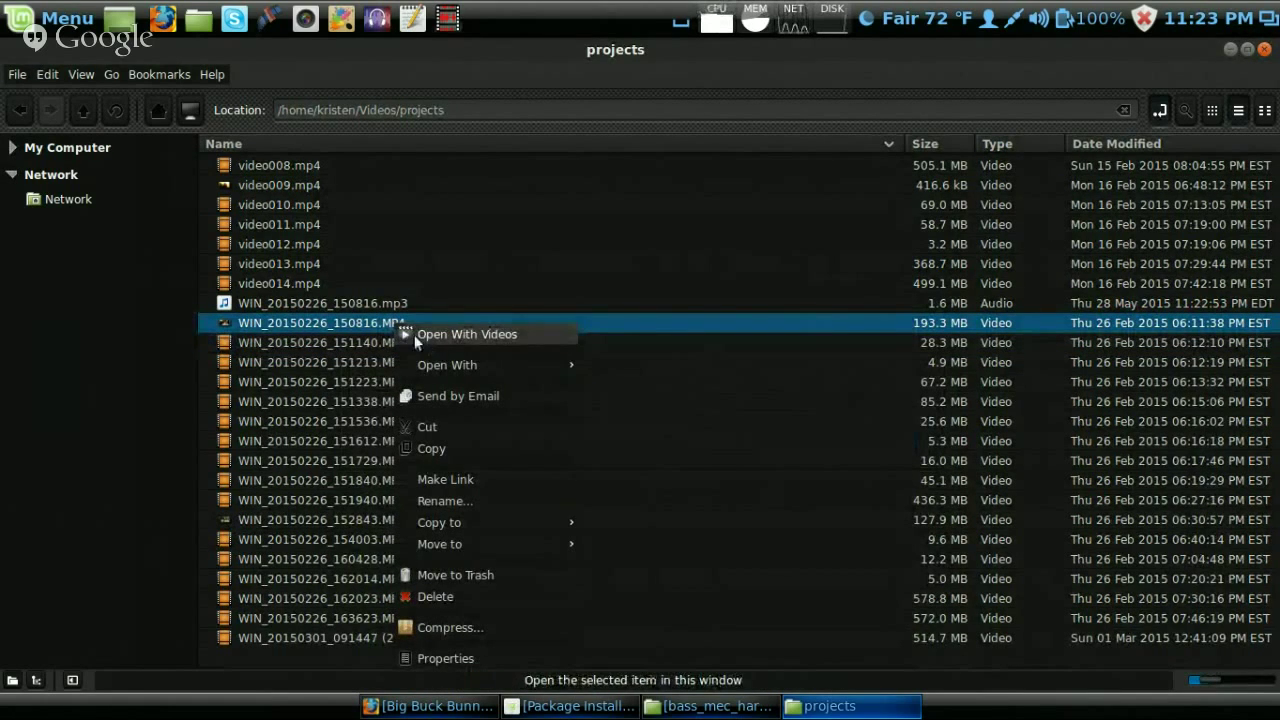
pyautogui.click(387, 304)
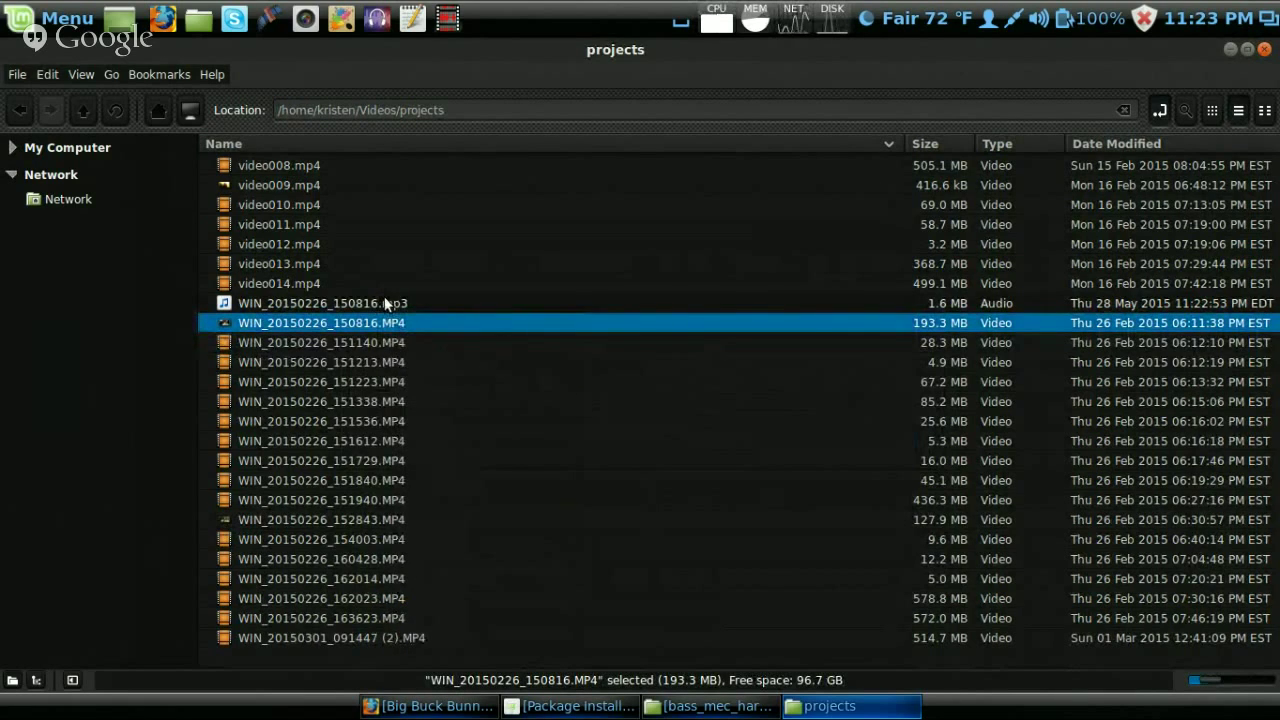
pyautogui.rightClick(387, 304)
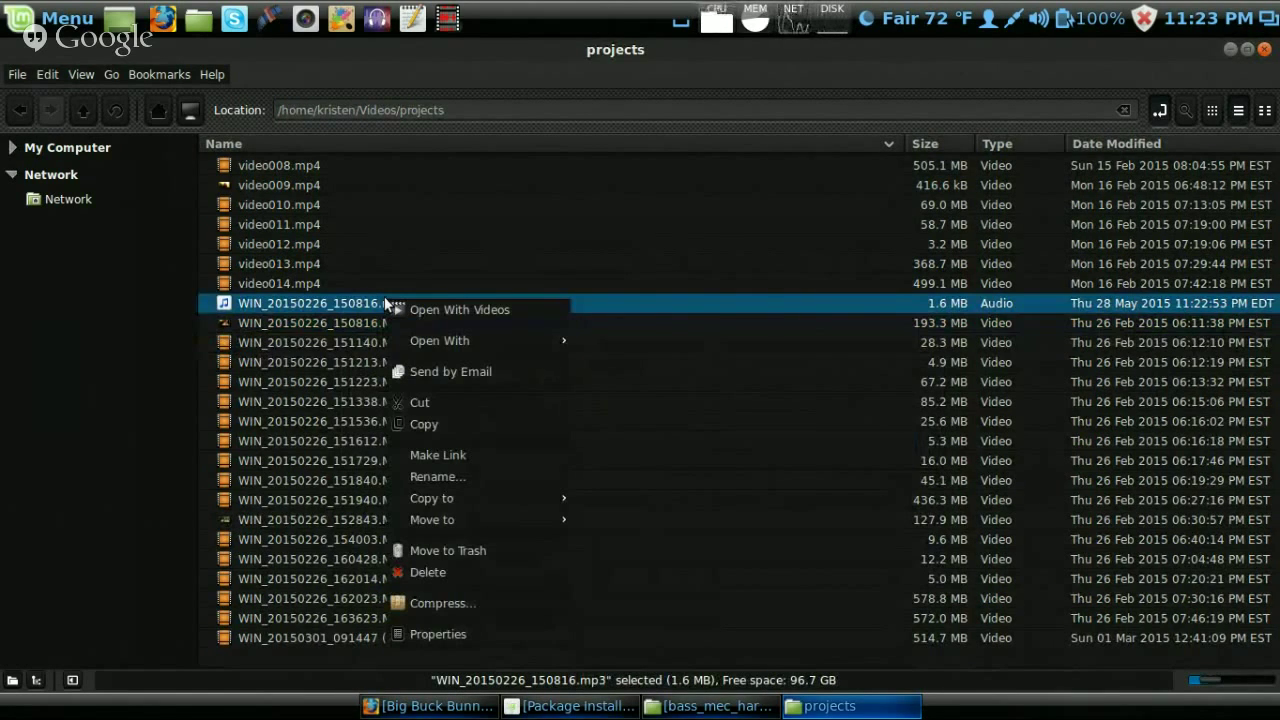
pyautogui.moveTo(440, 347)
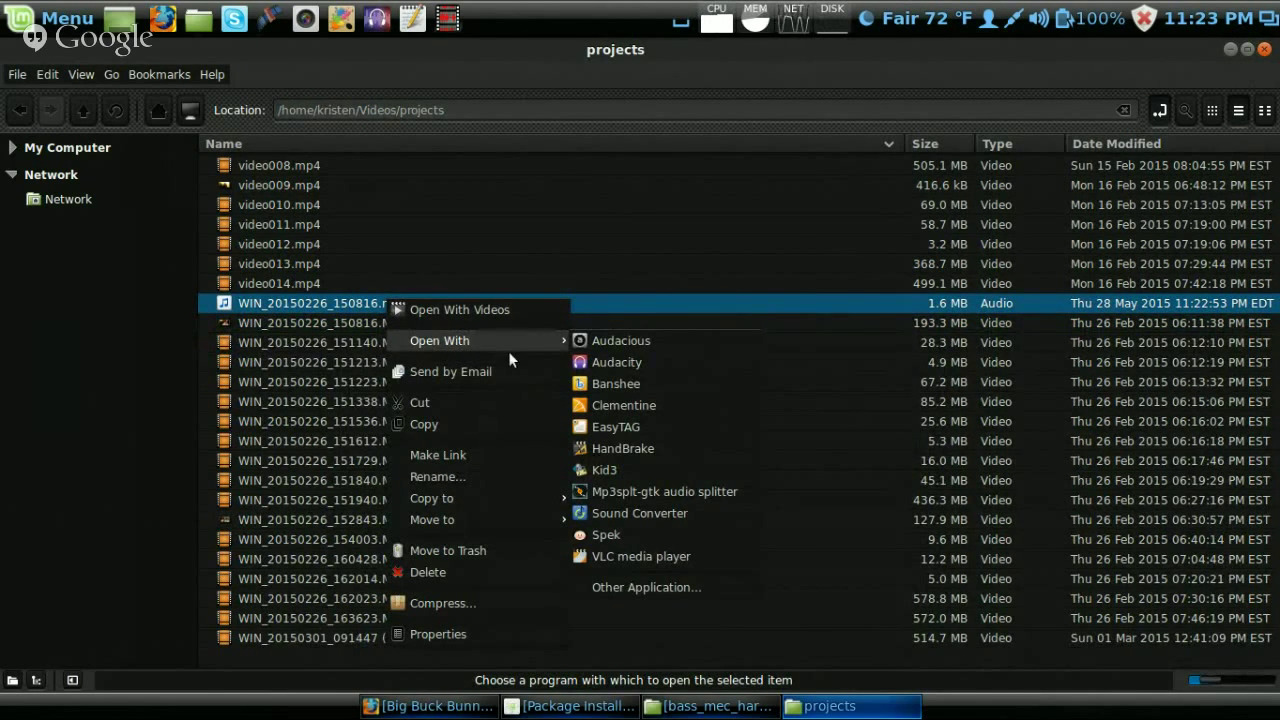
pyautogui.moveTo(549, 339)
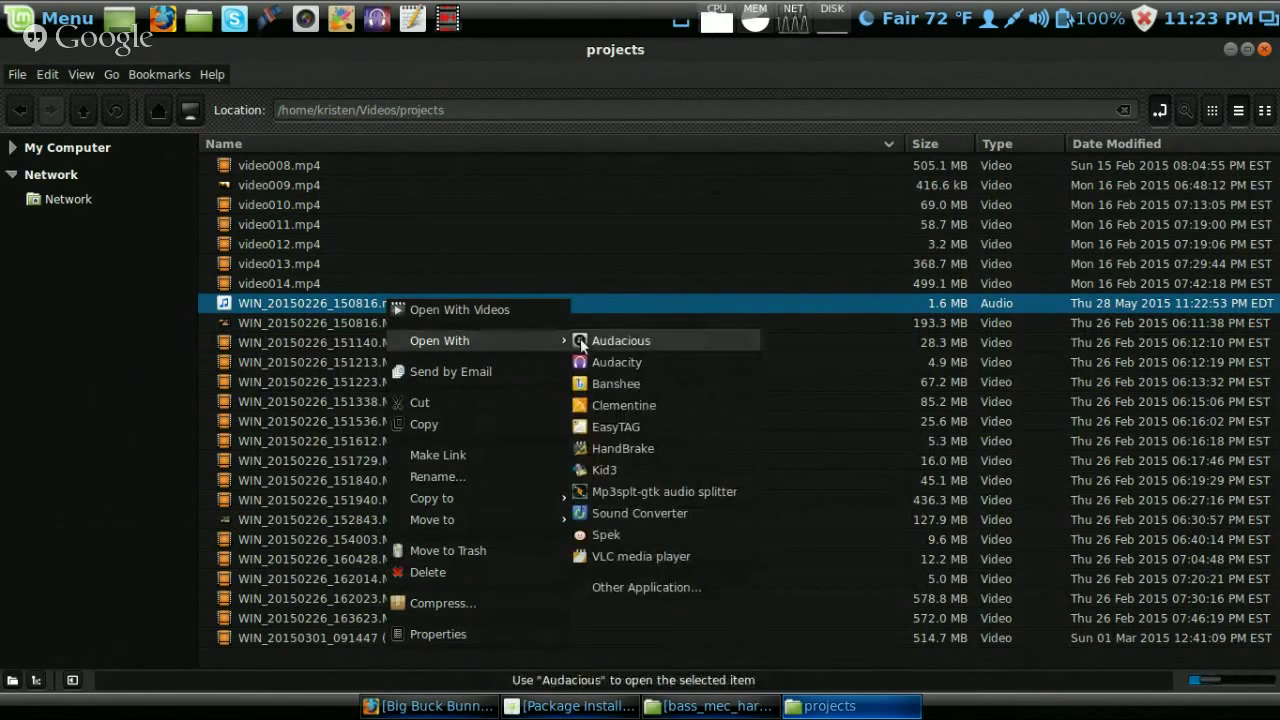
pyautogui.click(650, 556)
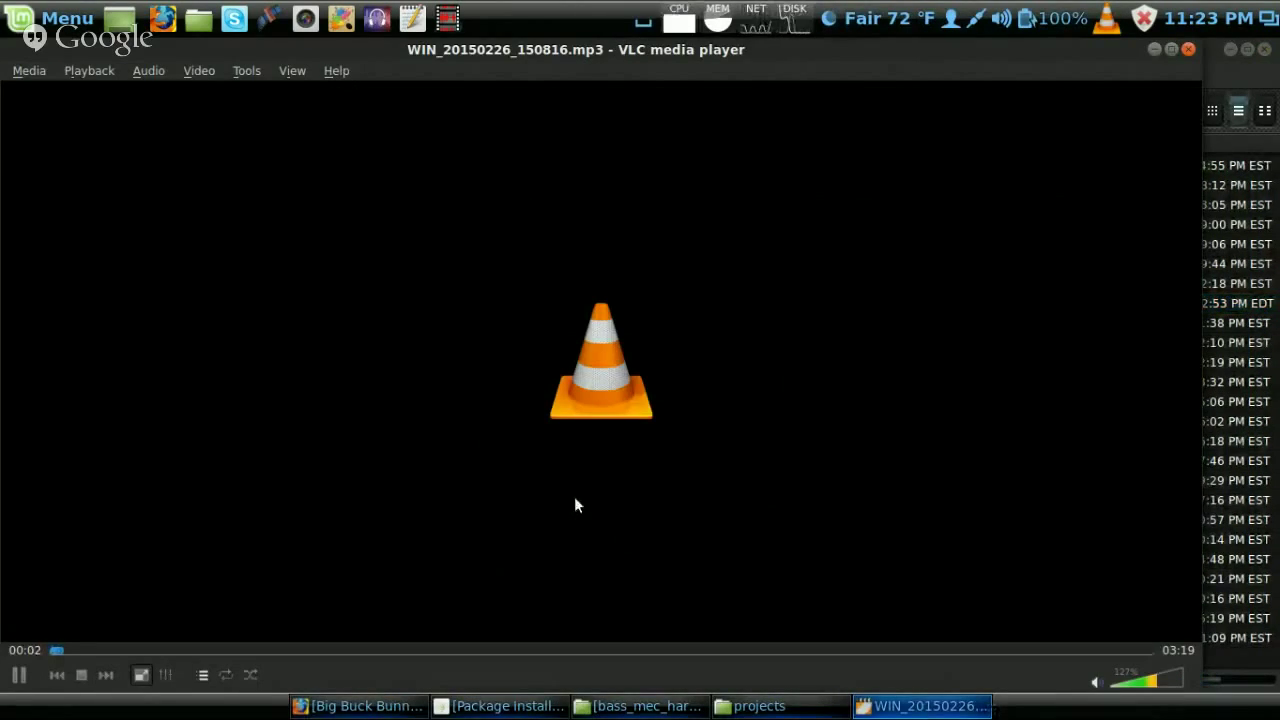
pyautogui.click(80, 676)
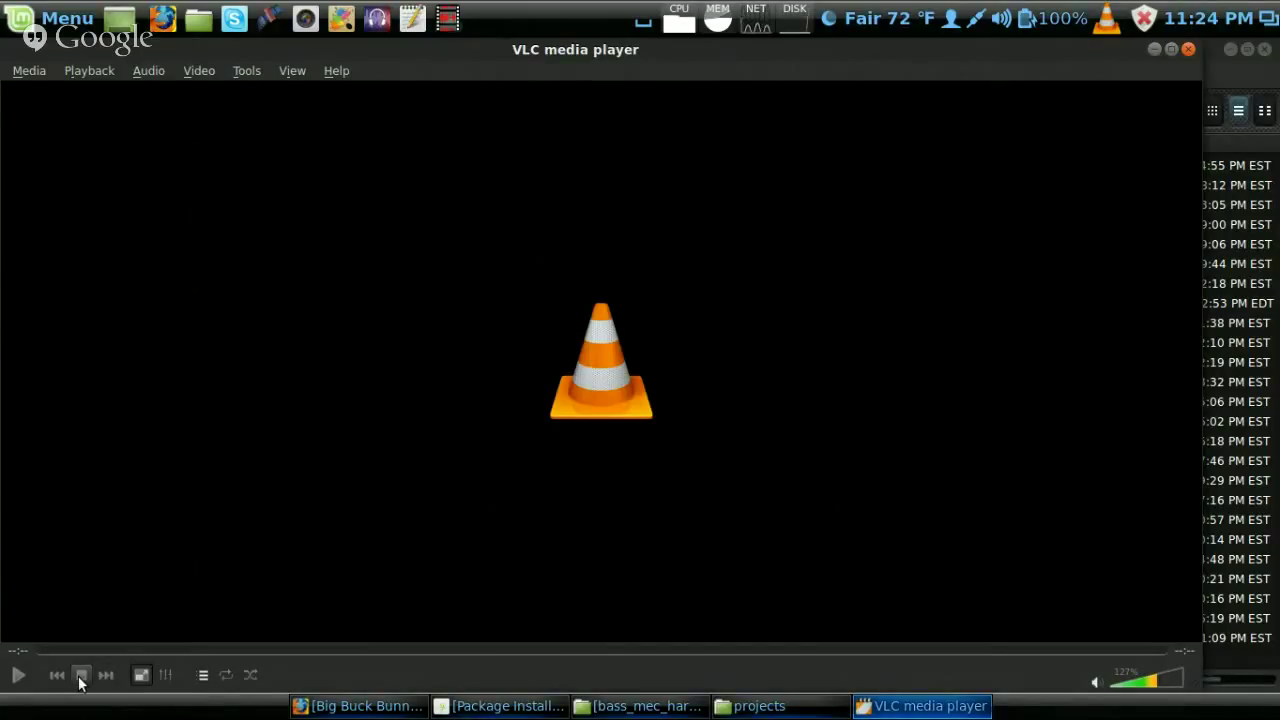
pyautogui.click(19, 676)
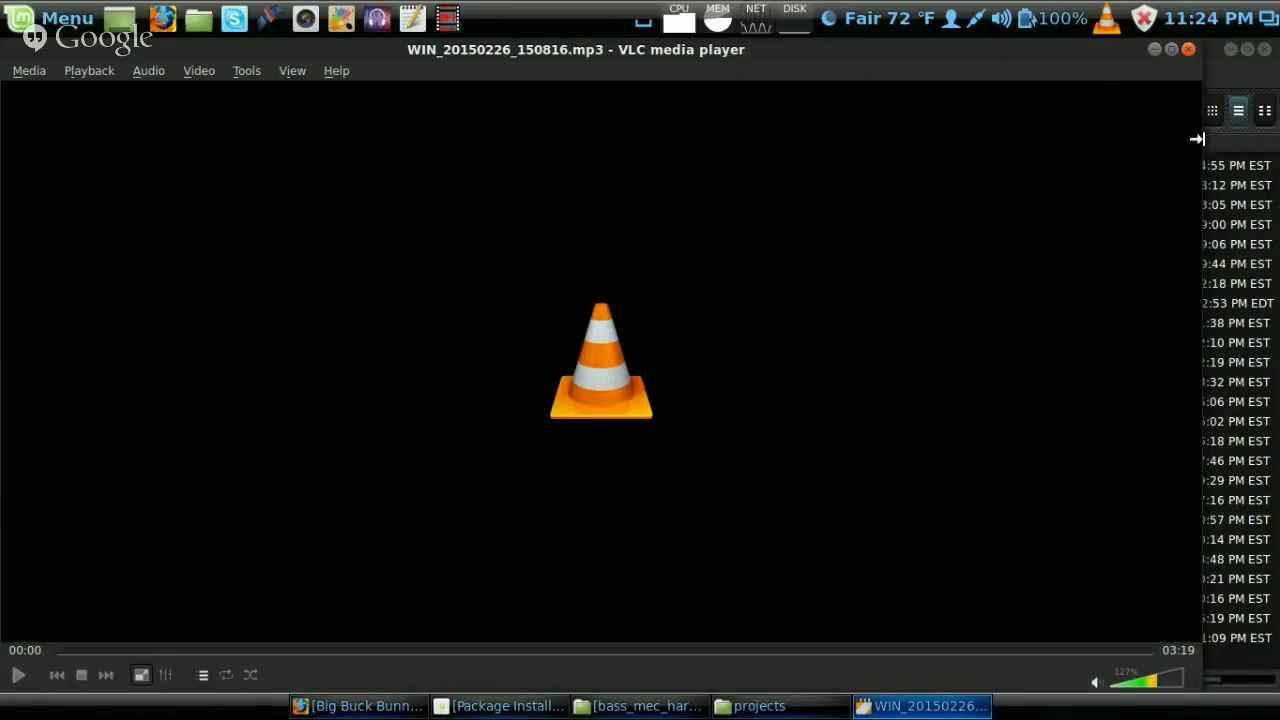
pyautogui.click(1189, 50)
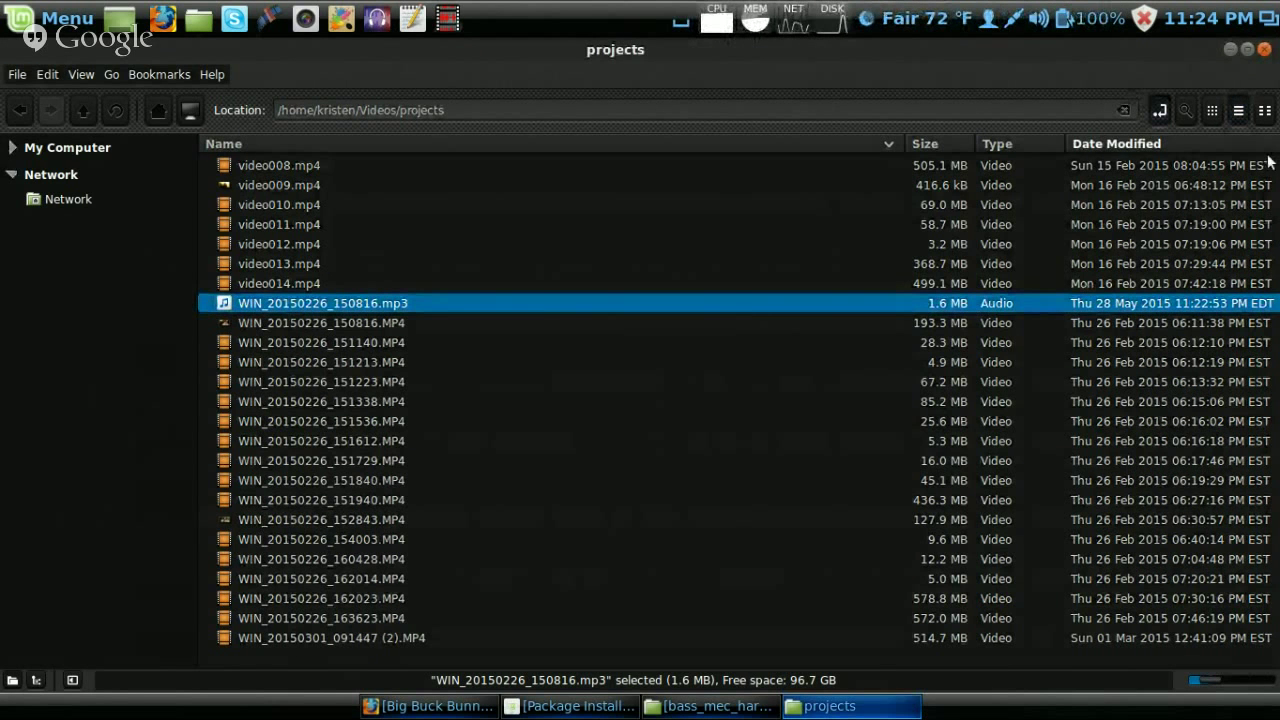
# Close the projects folder, switch to the Google+ Hangouts page in Firefox and stop the screen sharing.
pyautogui.click(1263, 50)
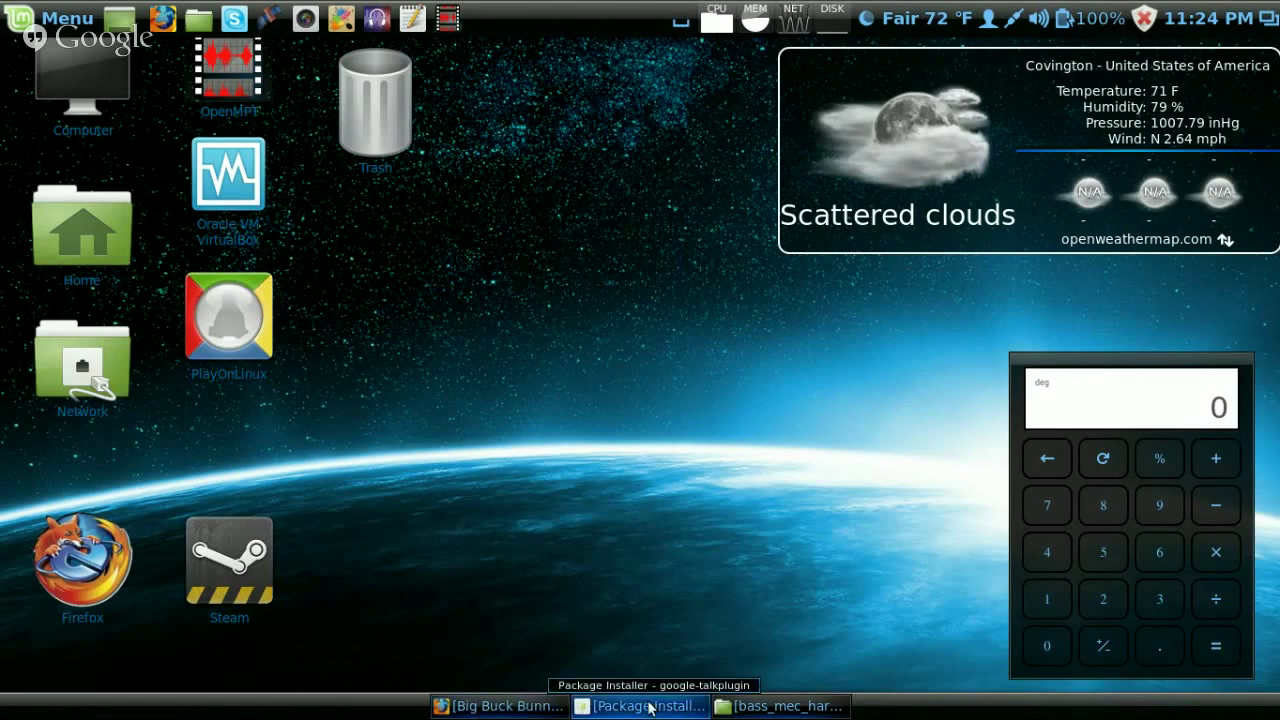
pyautogui.click(500, 706)
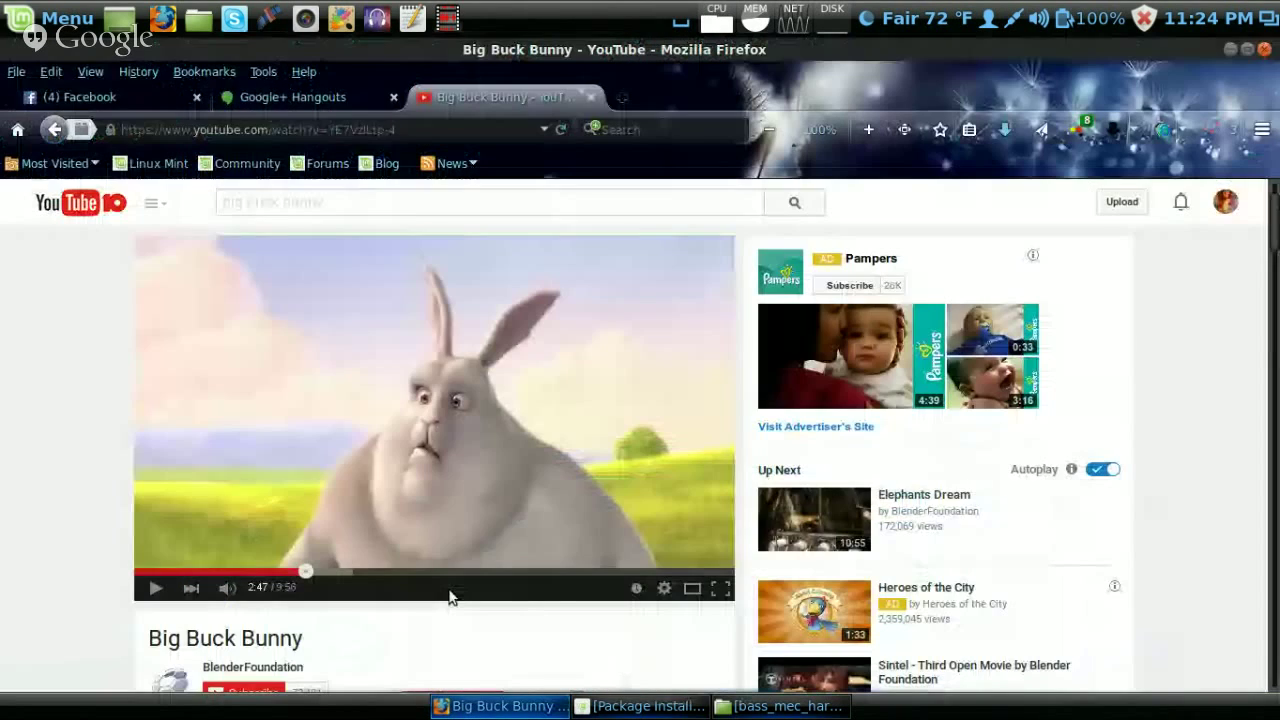
pyautogui.click(243, 92)
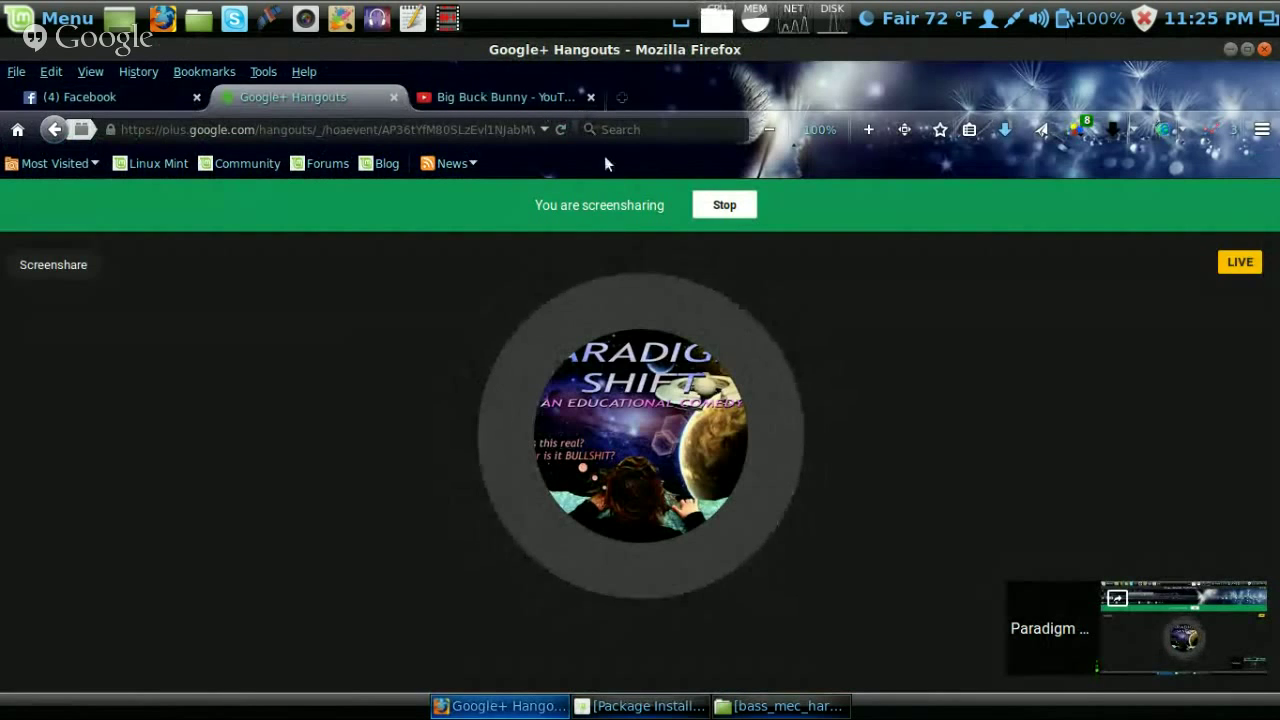
pyautogui.click(720, 206)
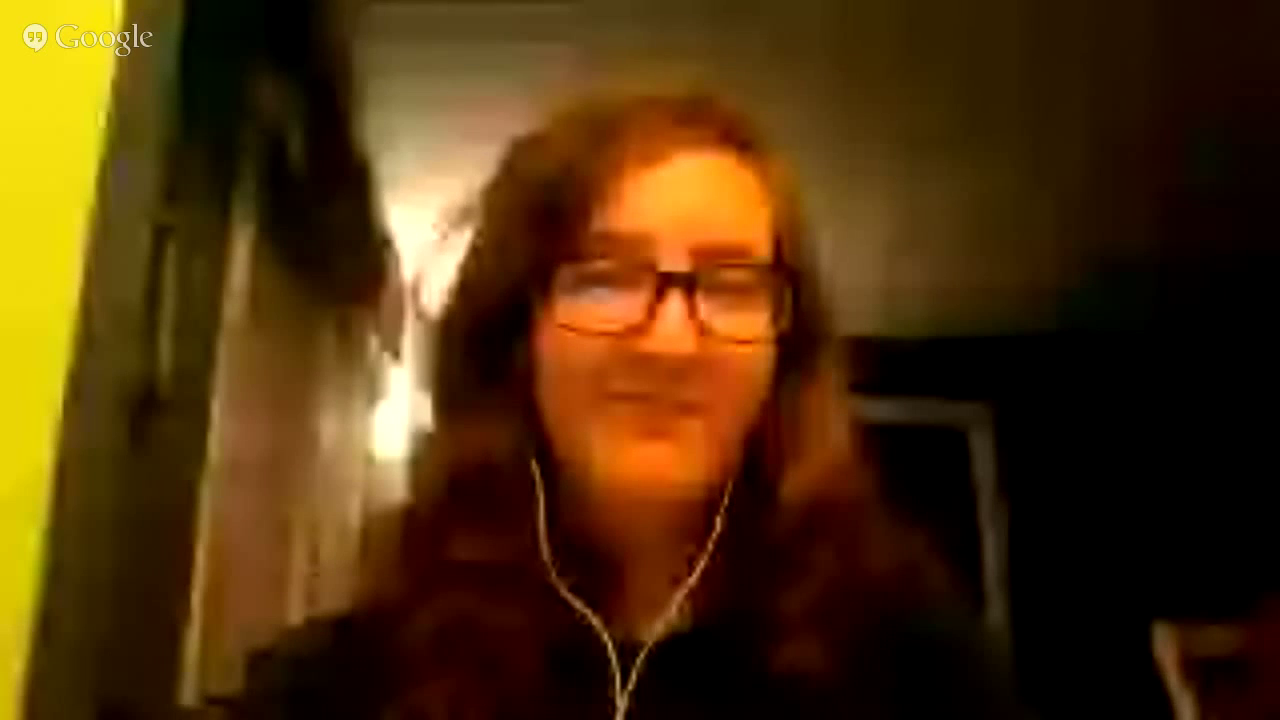